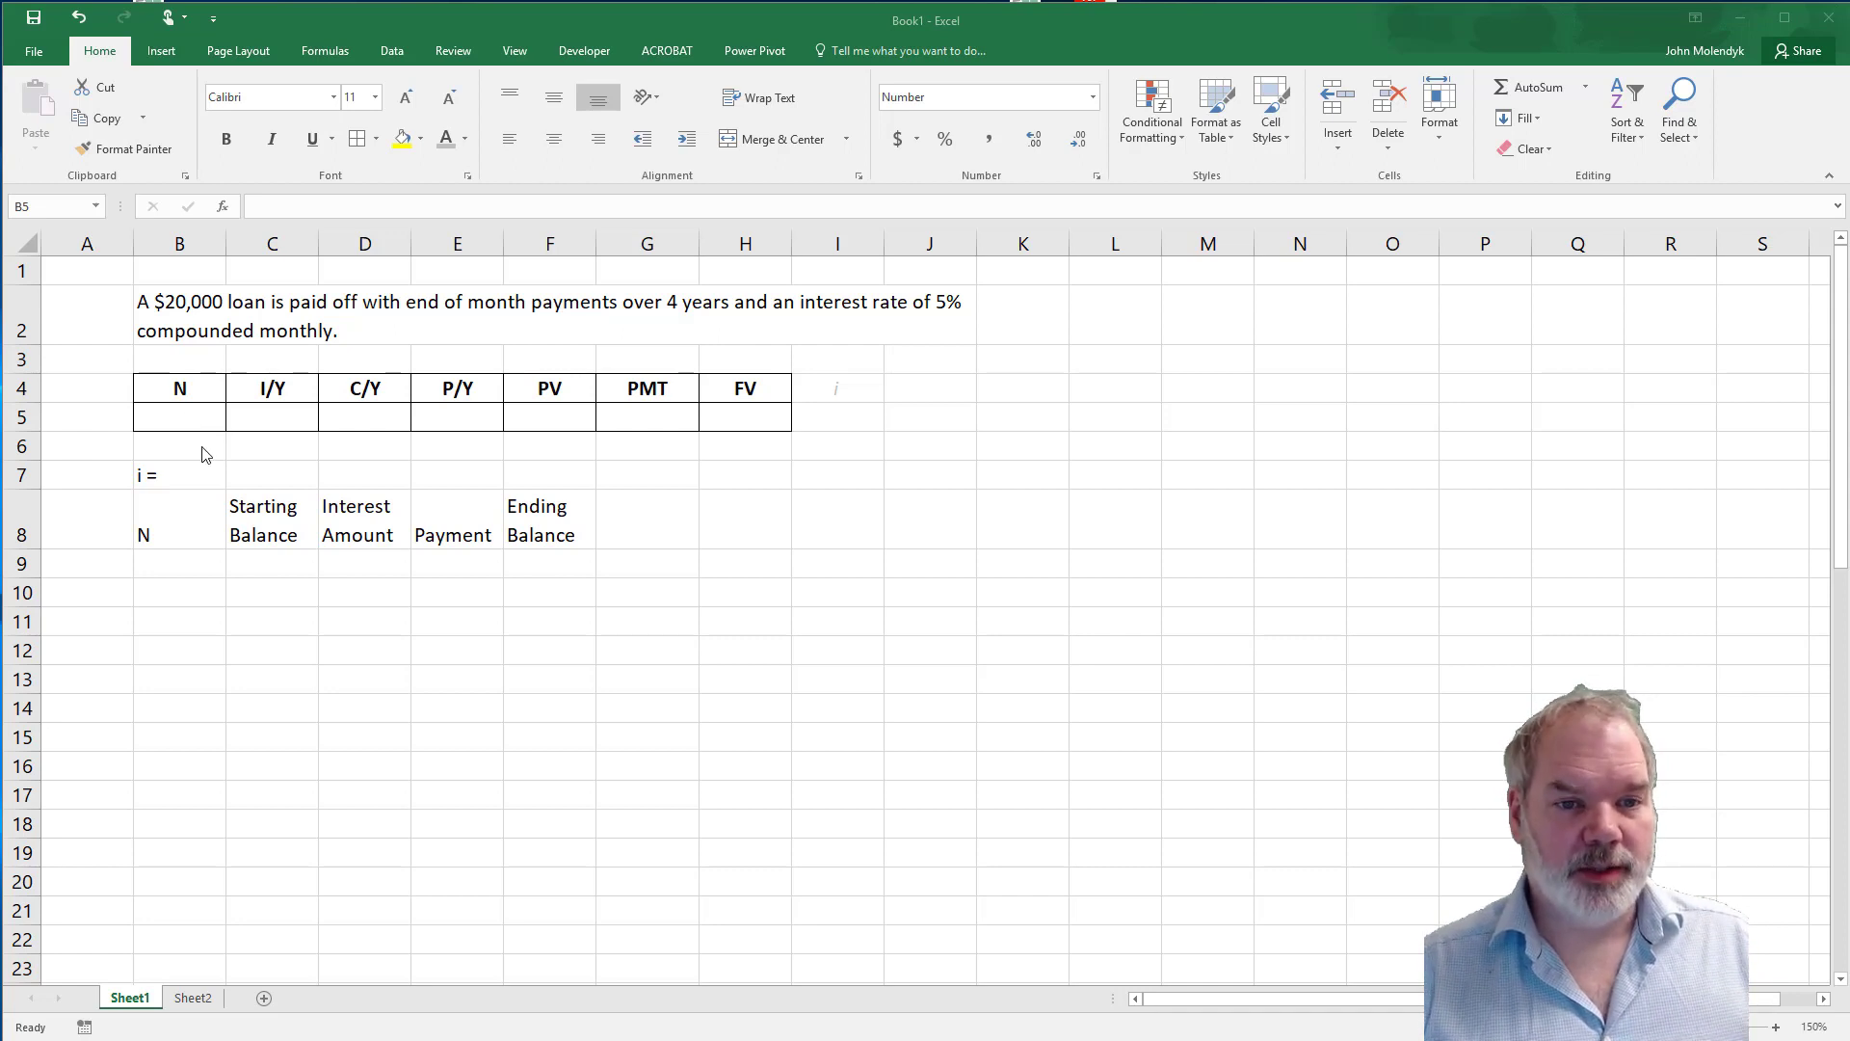
Enter 20000 as the present value (PV) and 0 as the future value (FV) in row 5.
{"action": "left_click", "coordinate": [551, 418]}
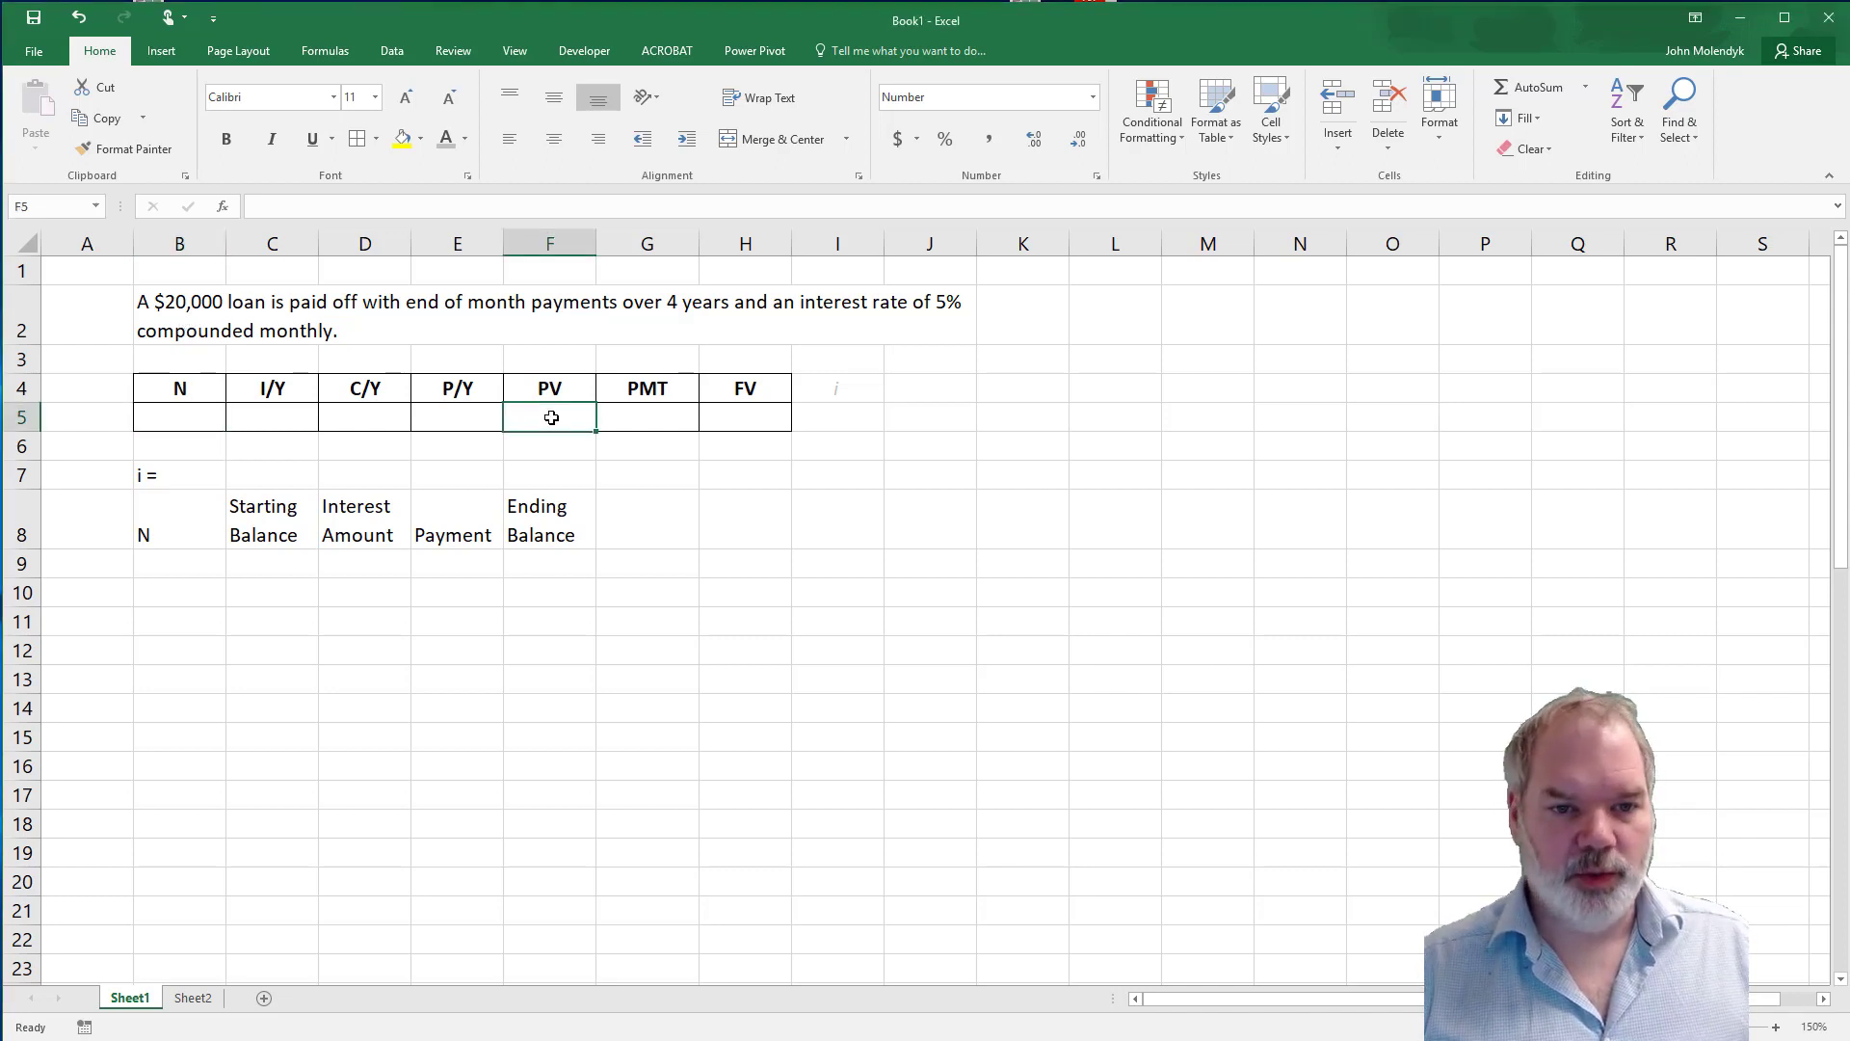
{"action": "type", "text": "20000"}
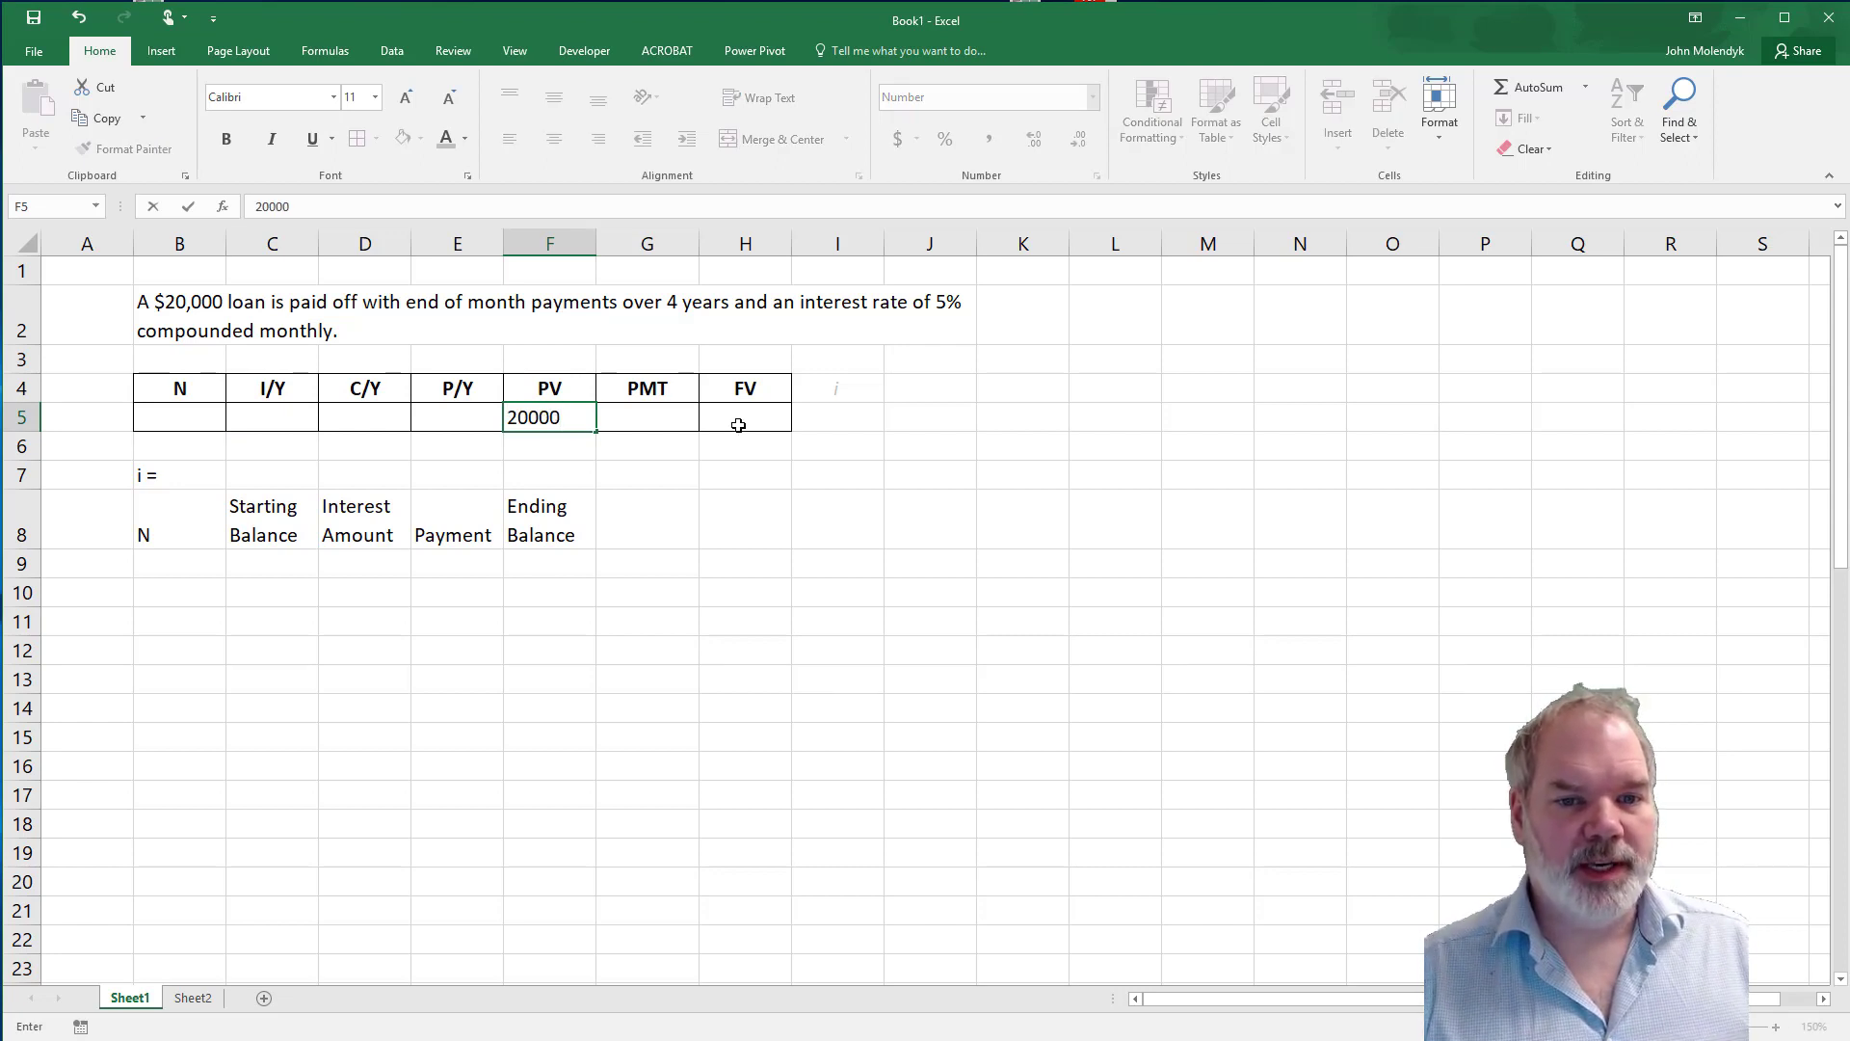
{"action": "left_click", "coordinate": [740, 418]}
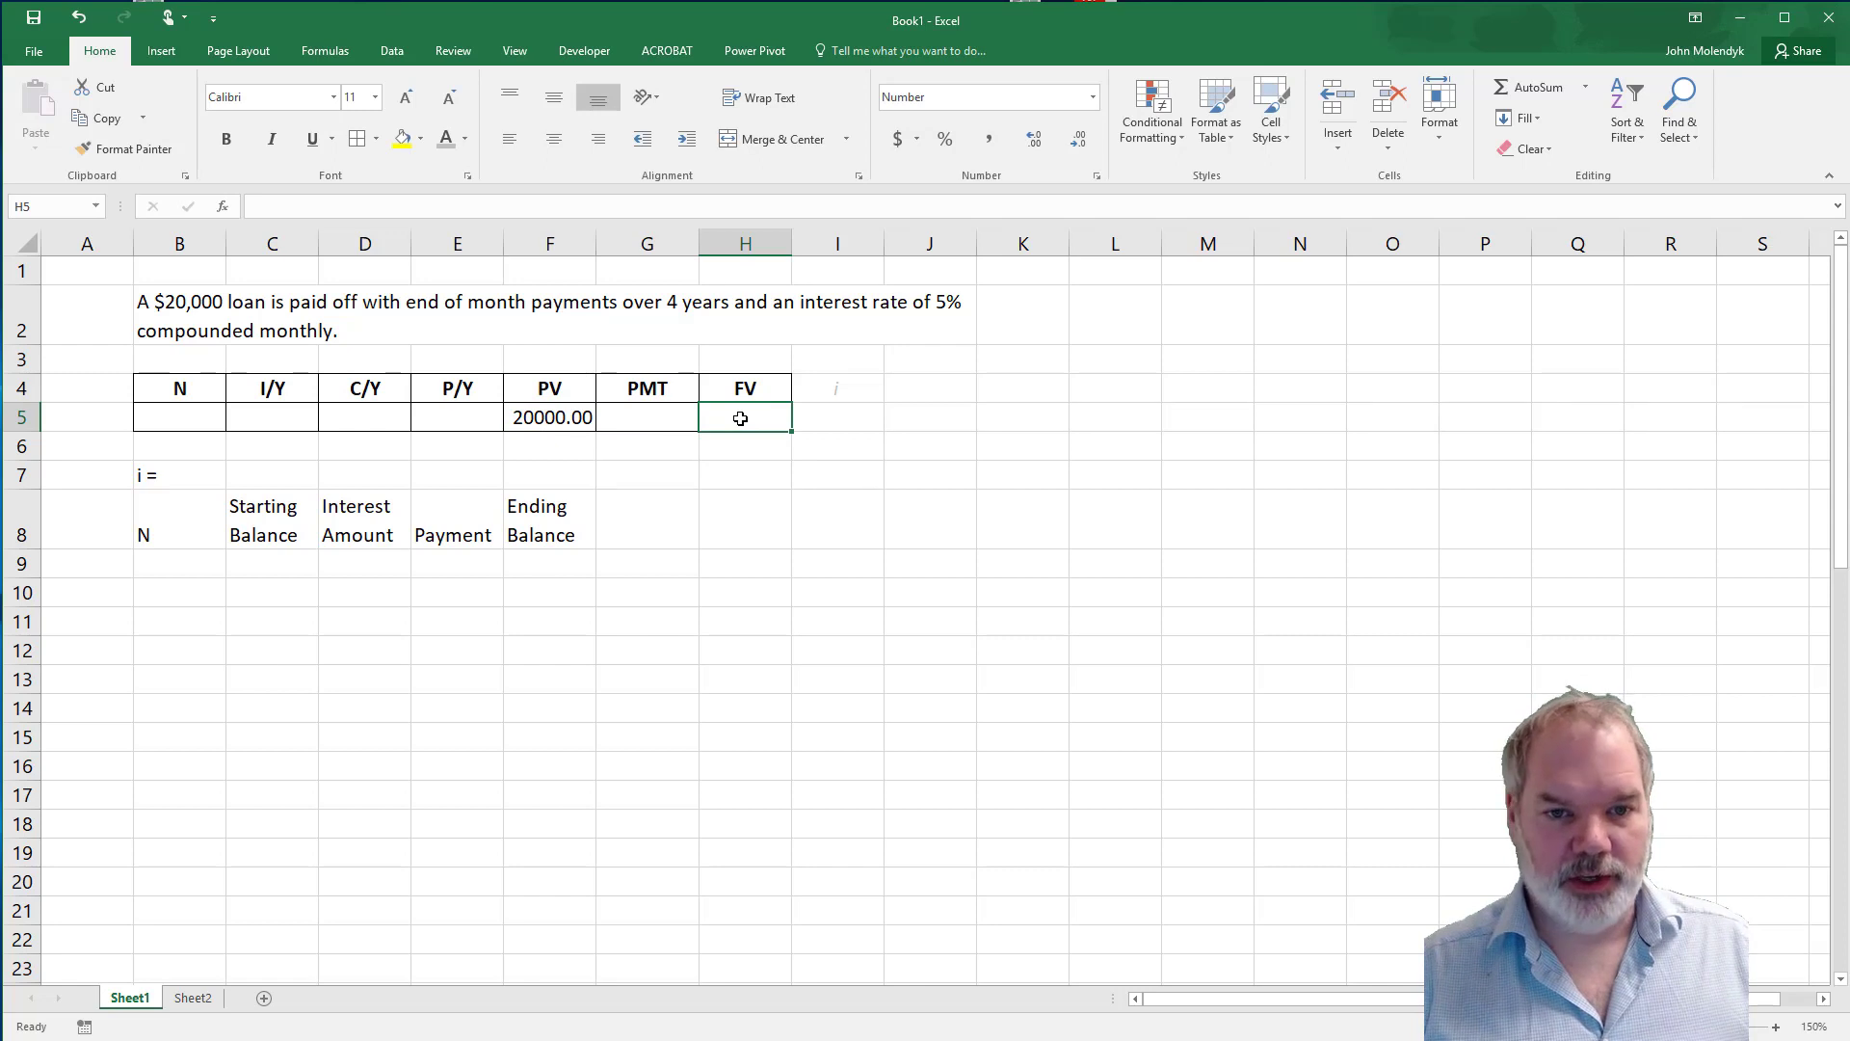
{"action": "type", "text": "01"}
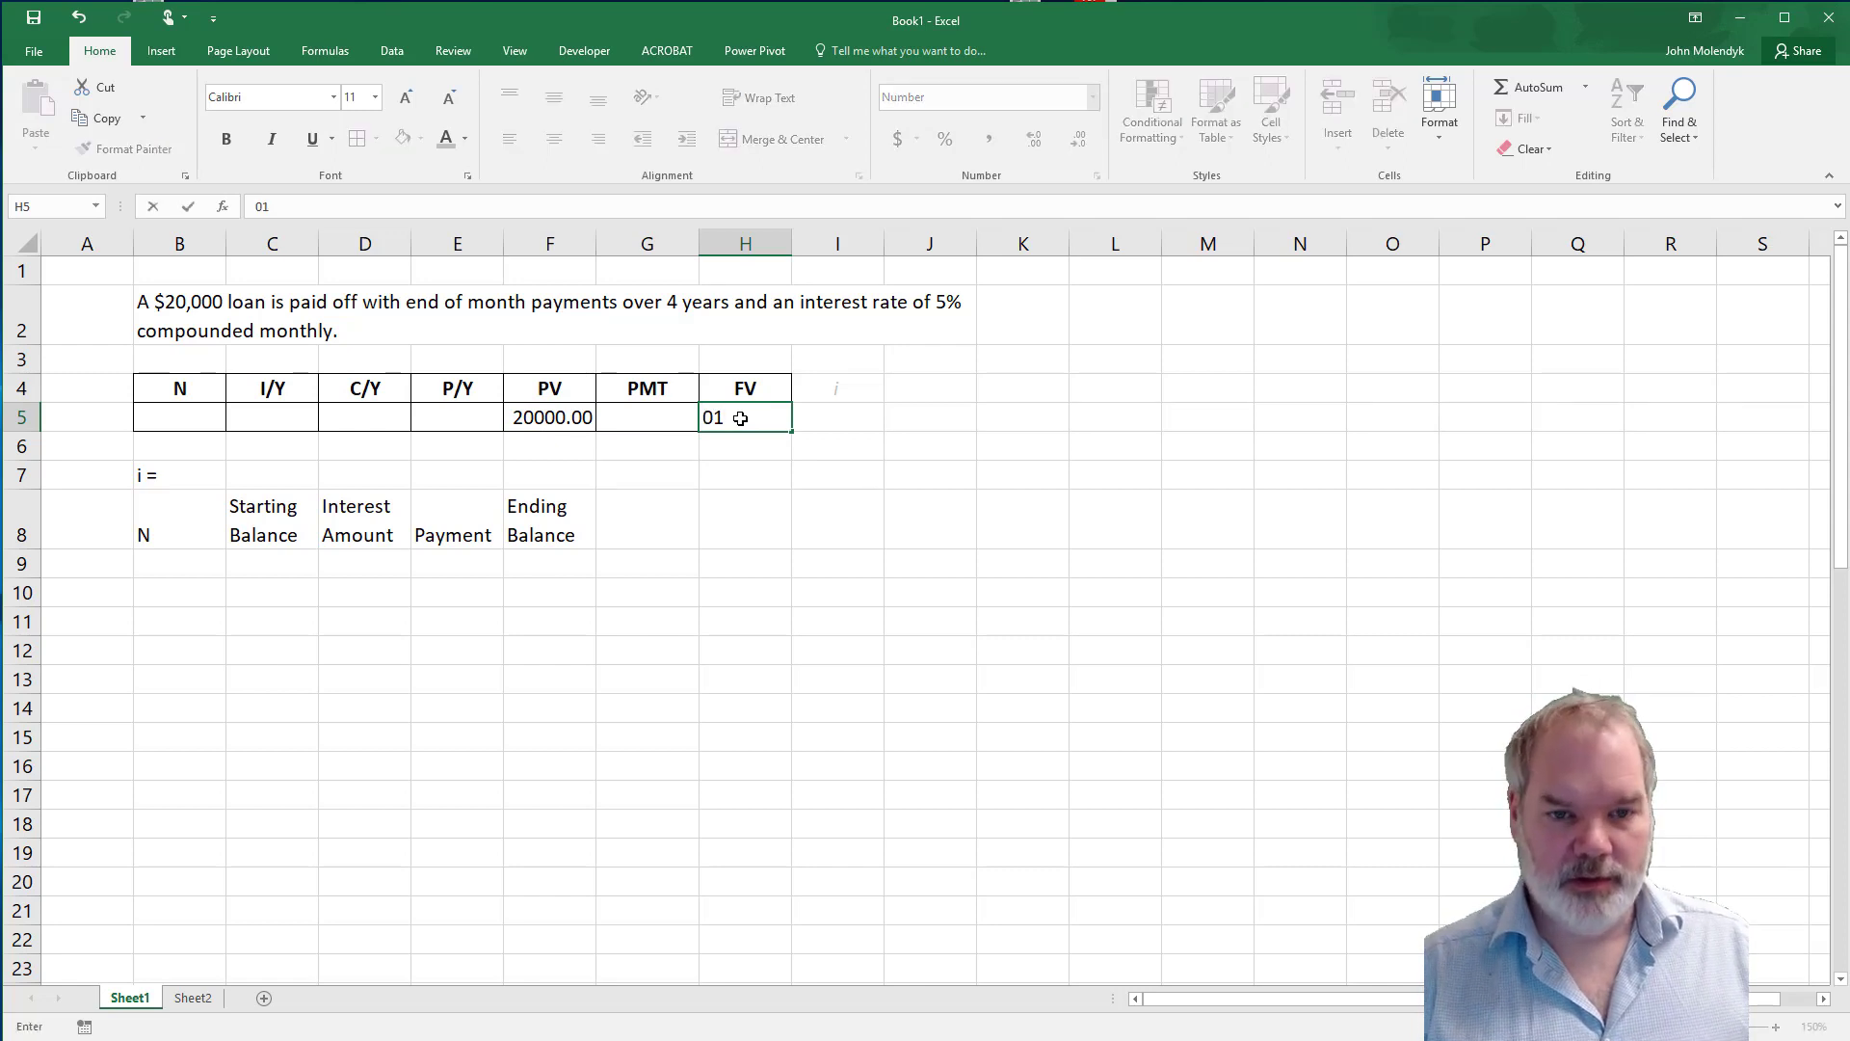
{"action": "key", "text": "BackSpace"}
{"action": "left_click", "coordinate": [736, 445]}
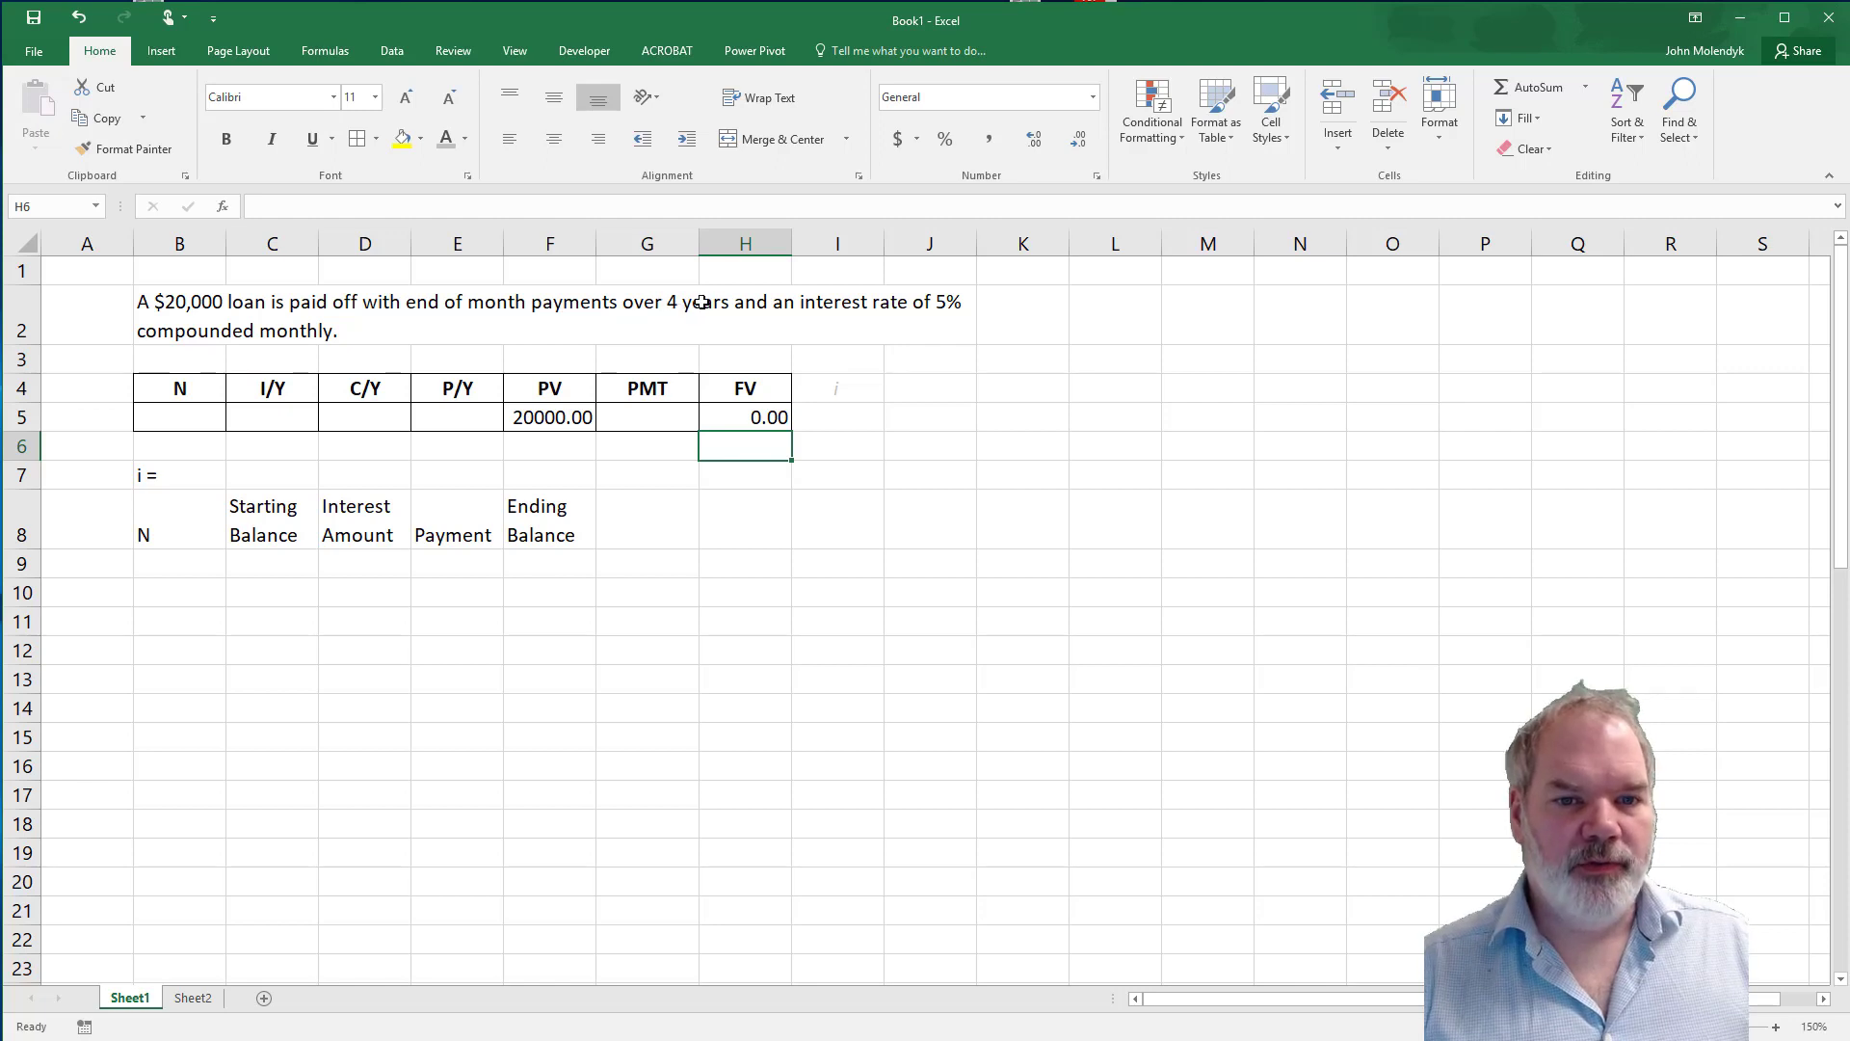
Calculate the number of payments N in B5 with the formula =4*12.
{"action": "left_click", "coordinate": [172, 422]}
{"action": "double_click", "coordinate": [174, 420]}
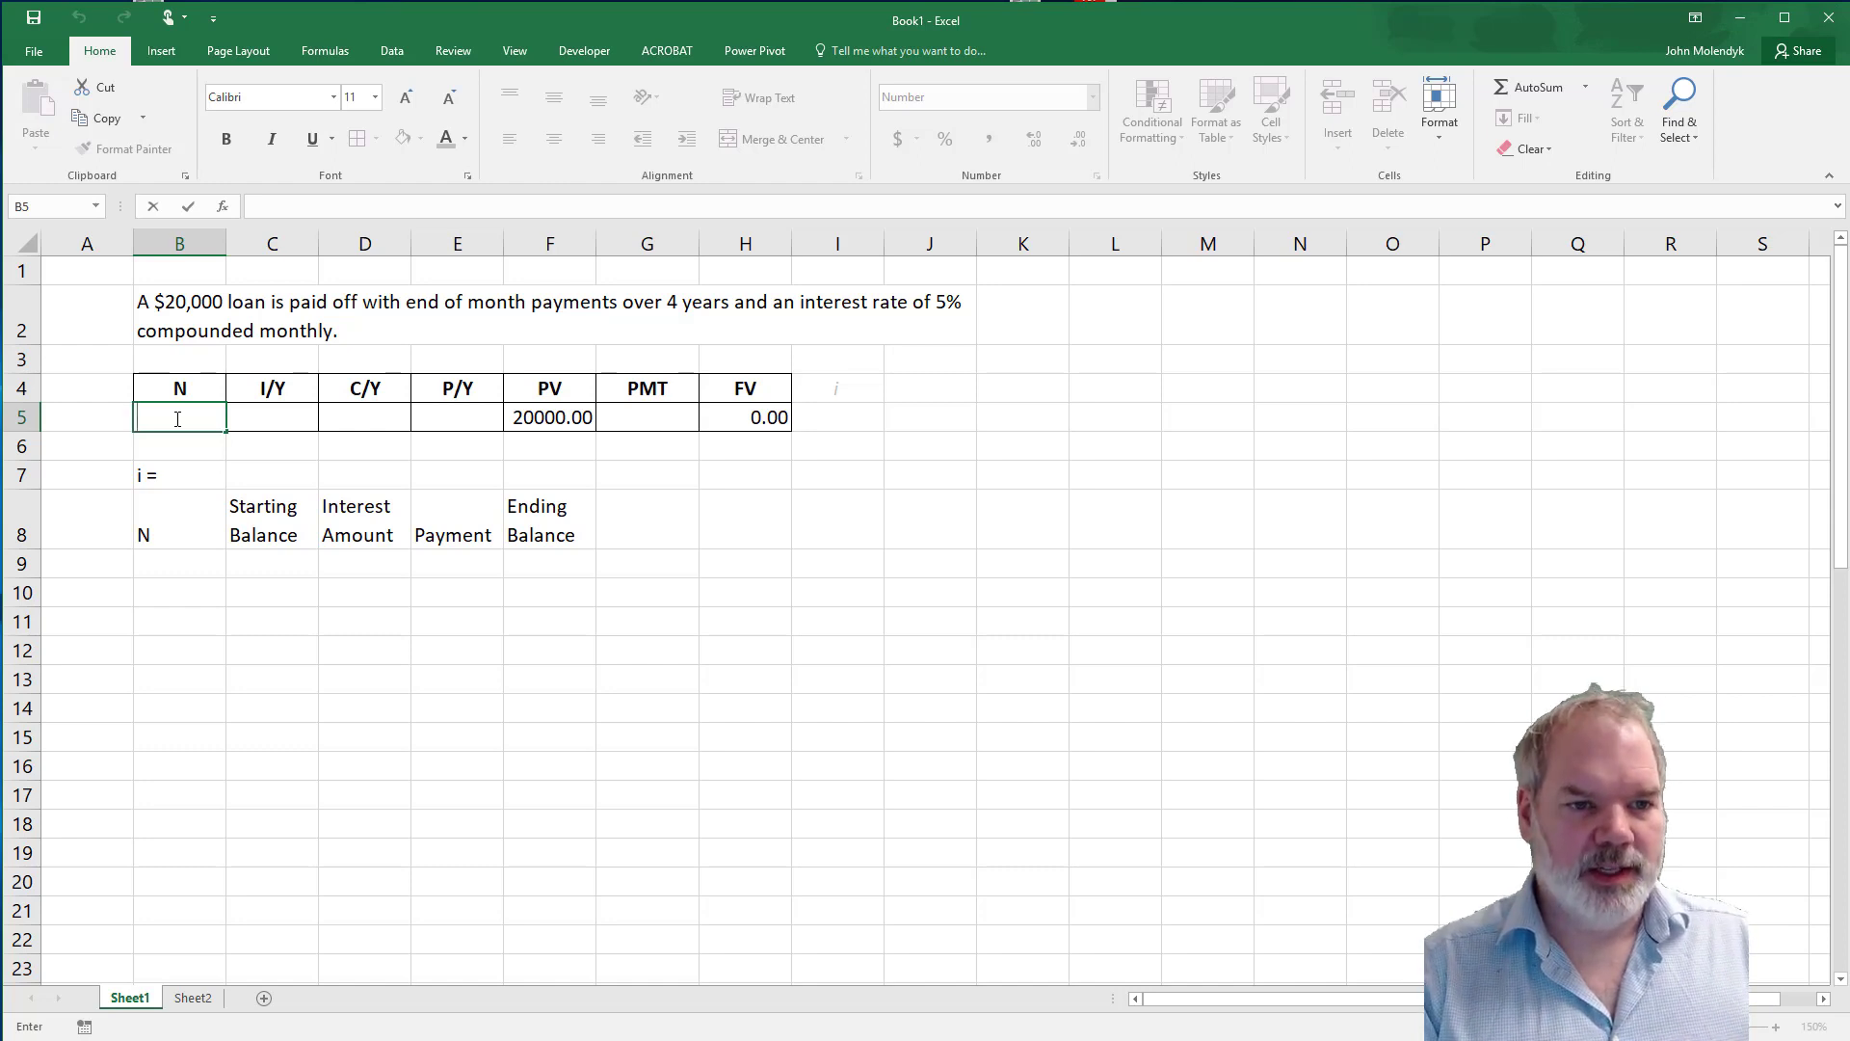
{"action": "type", "text": "="}
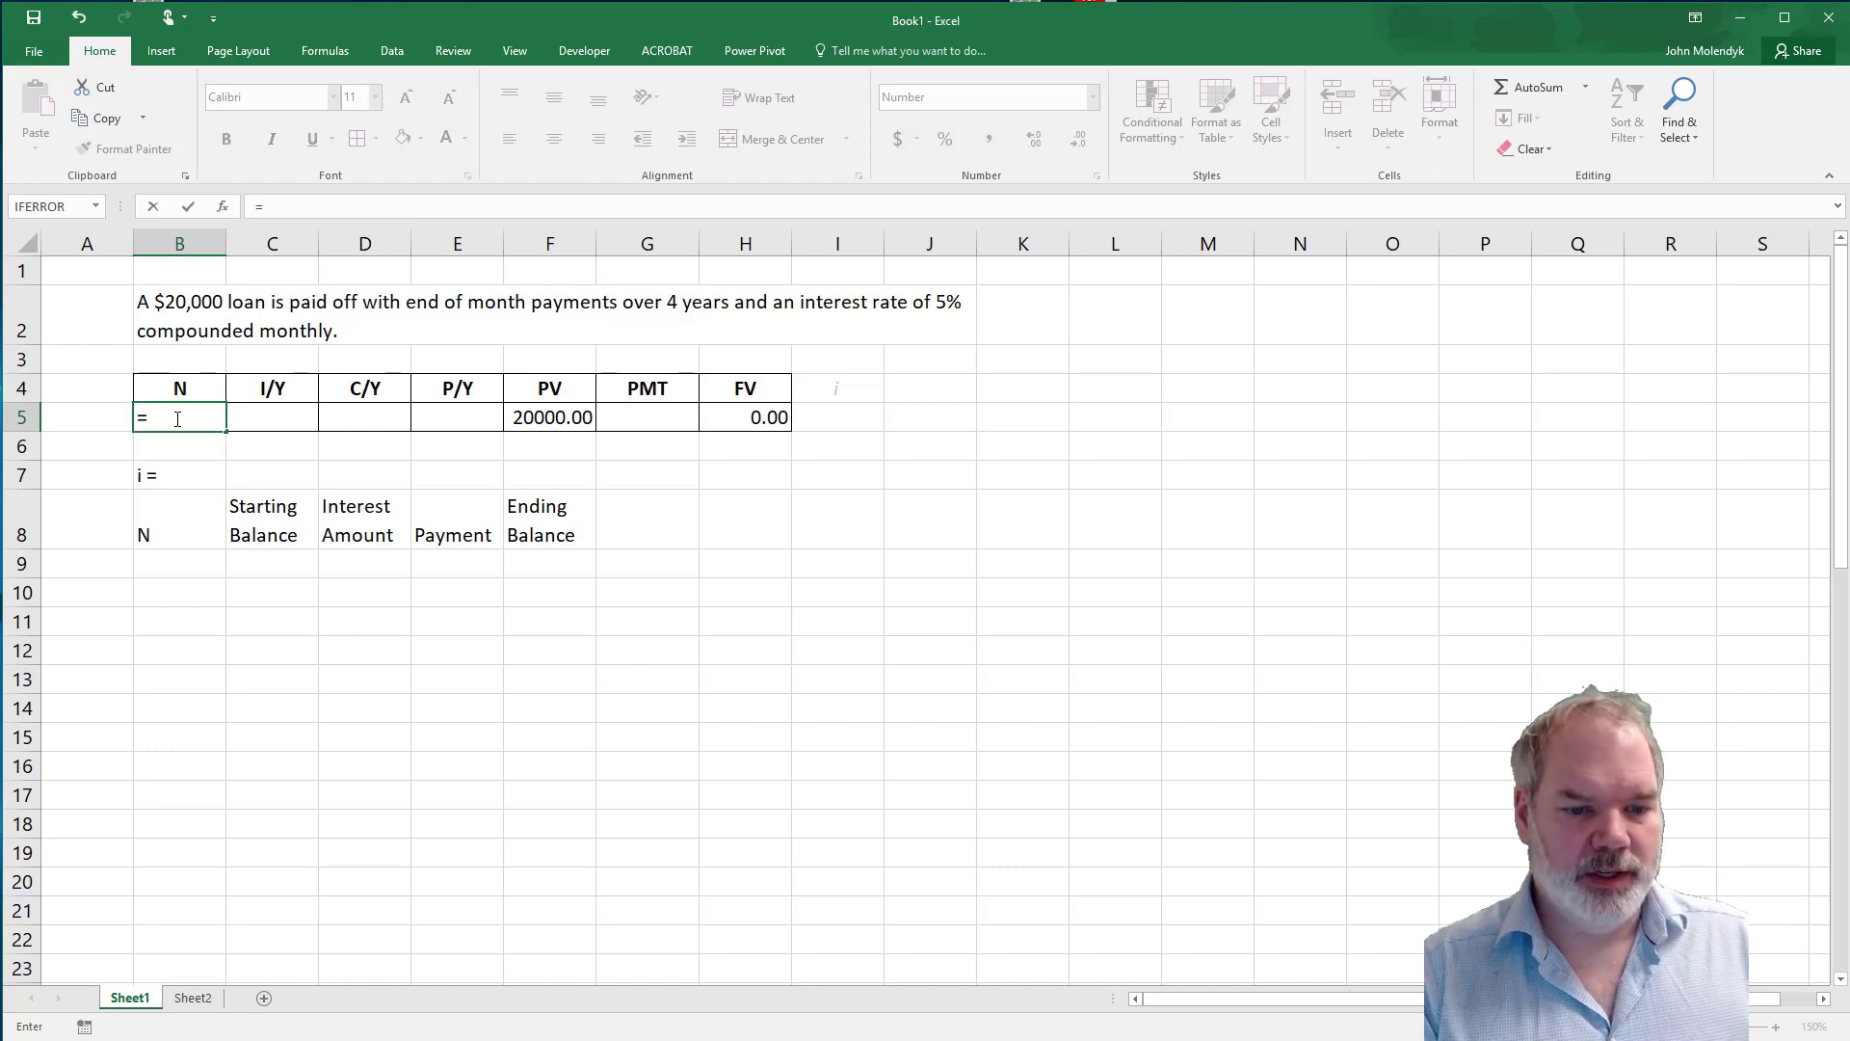
{"action": "type", "text": "4*"}
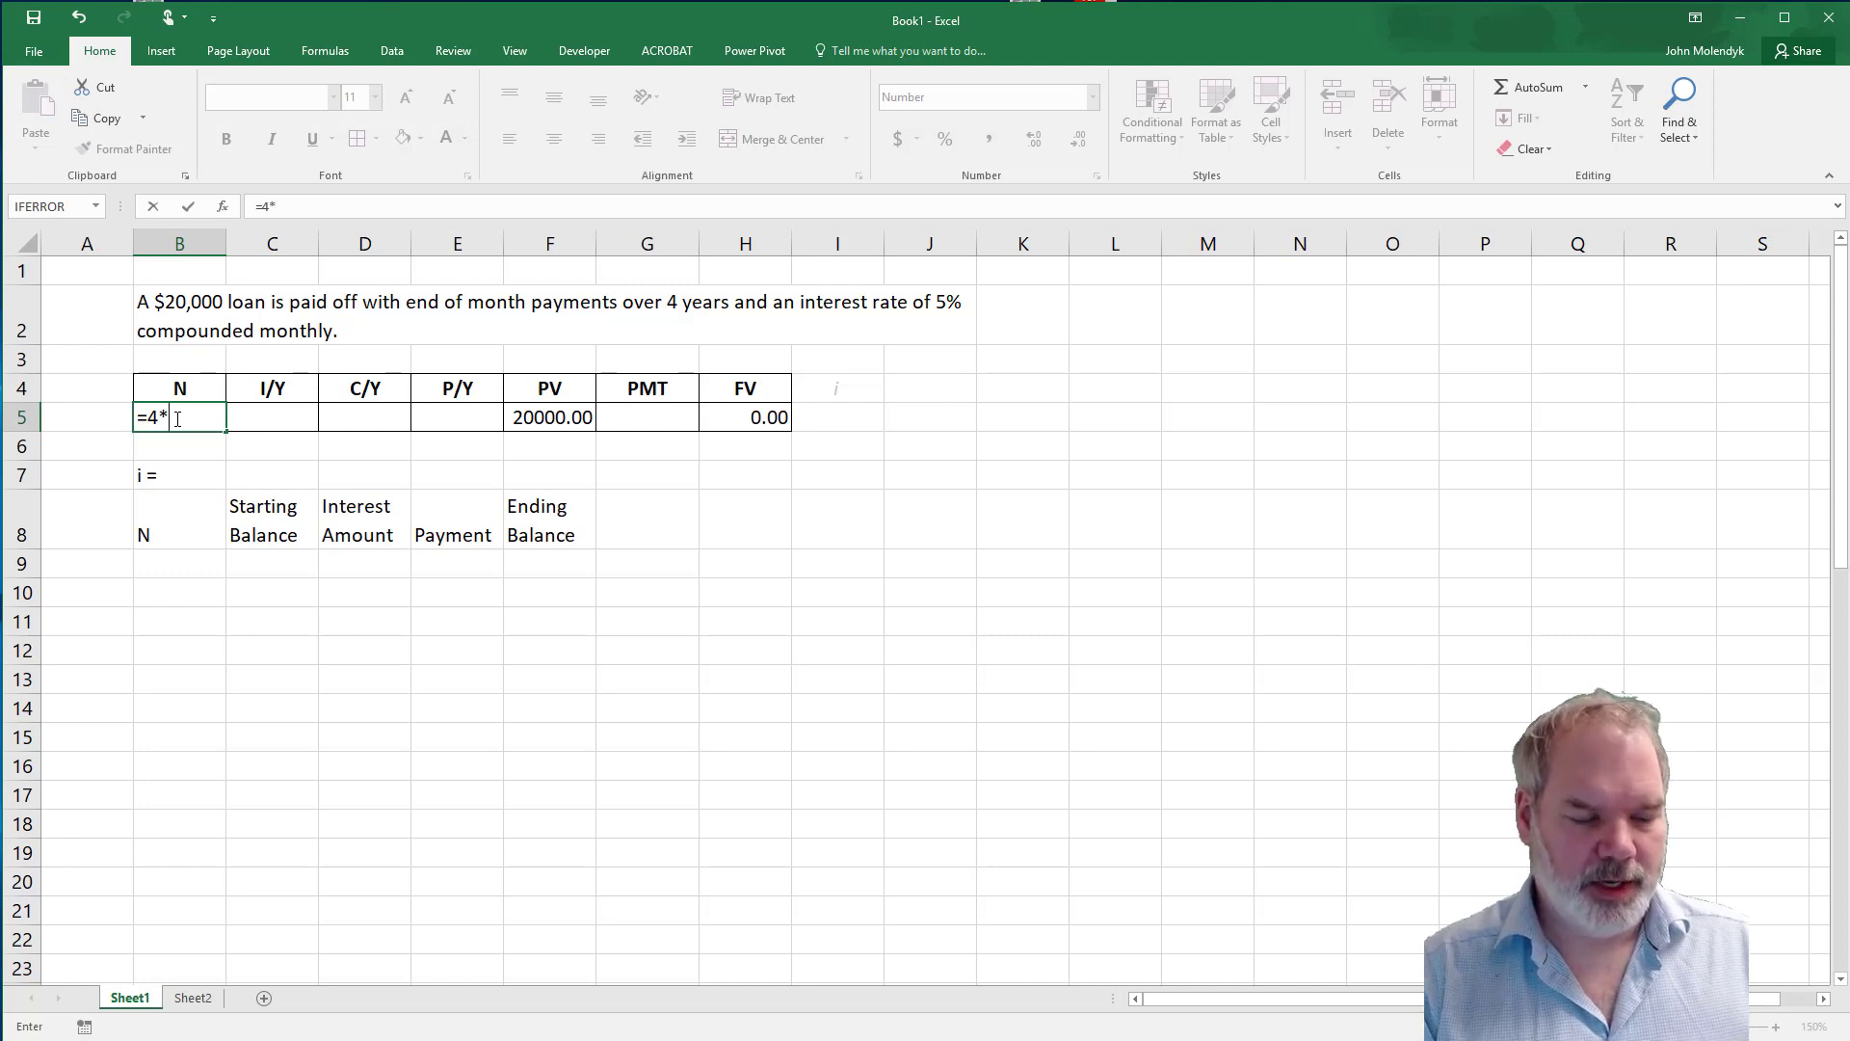
{"action": "type", "text": "12"}
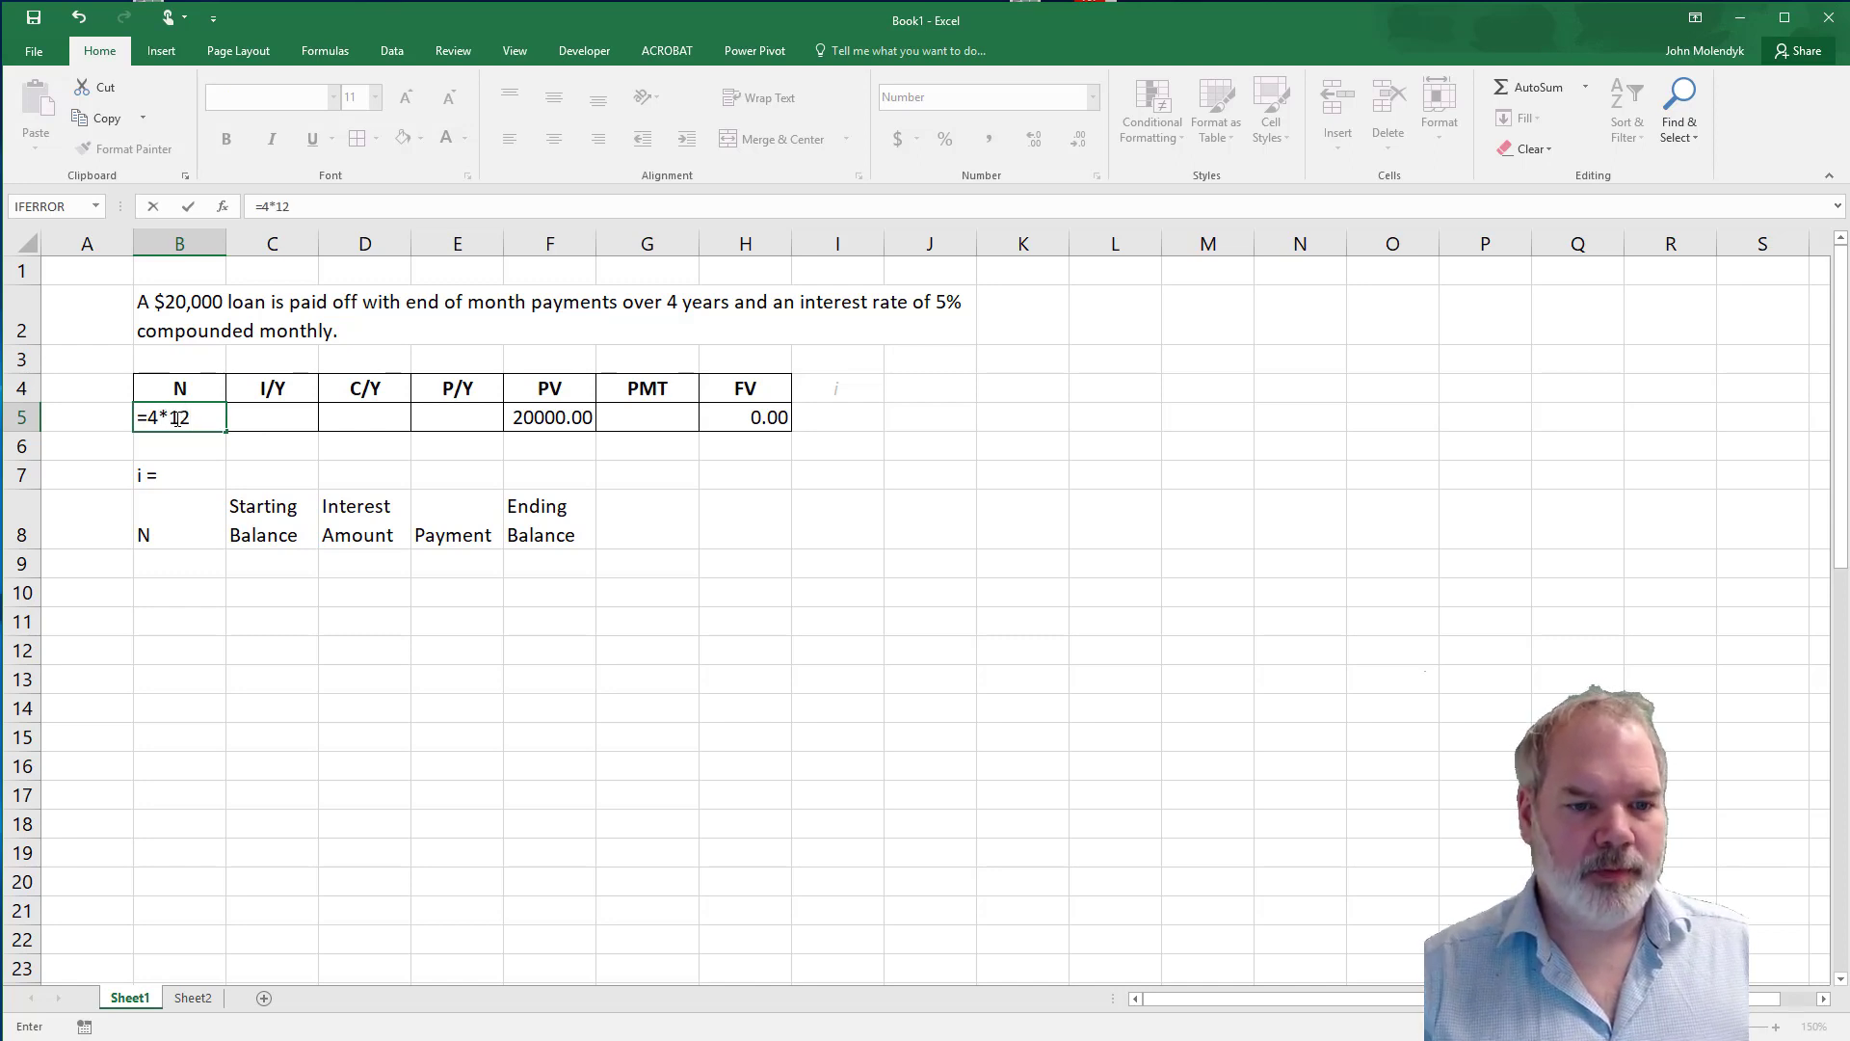
{"action": "key", "text": "Return"}
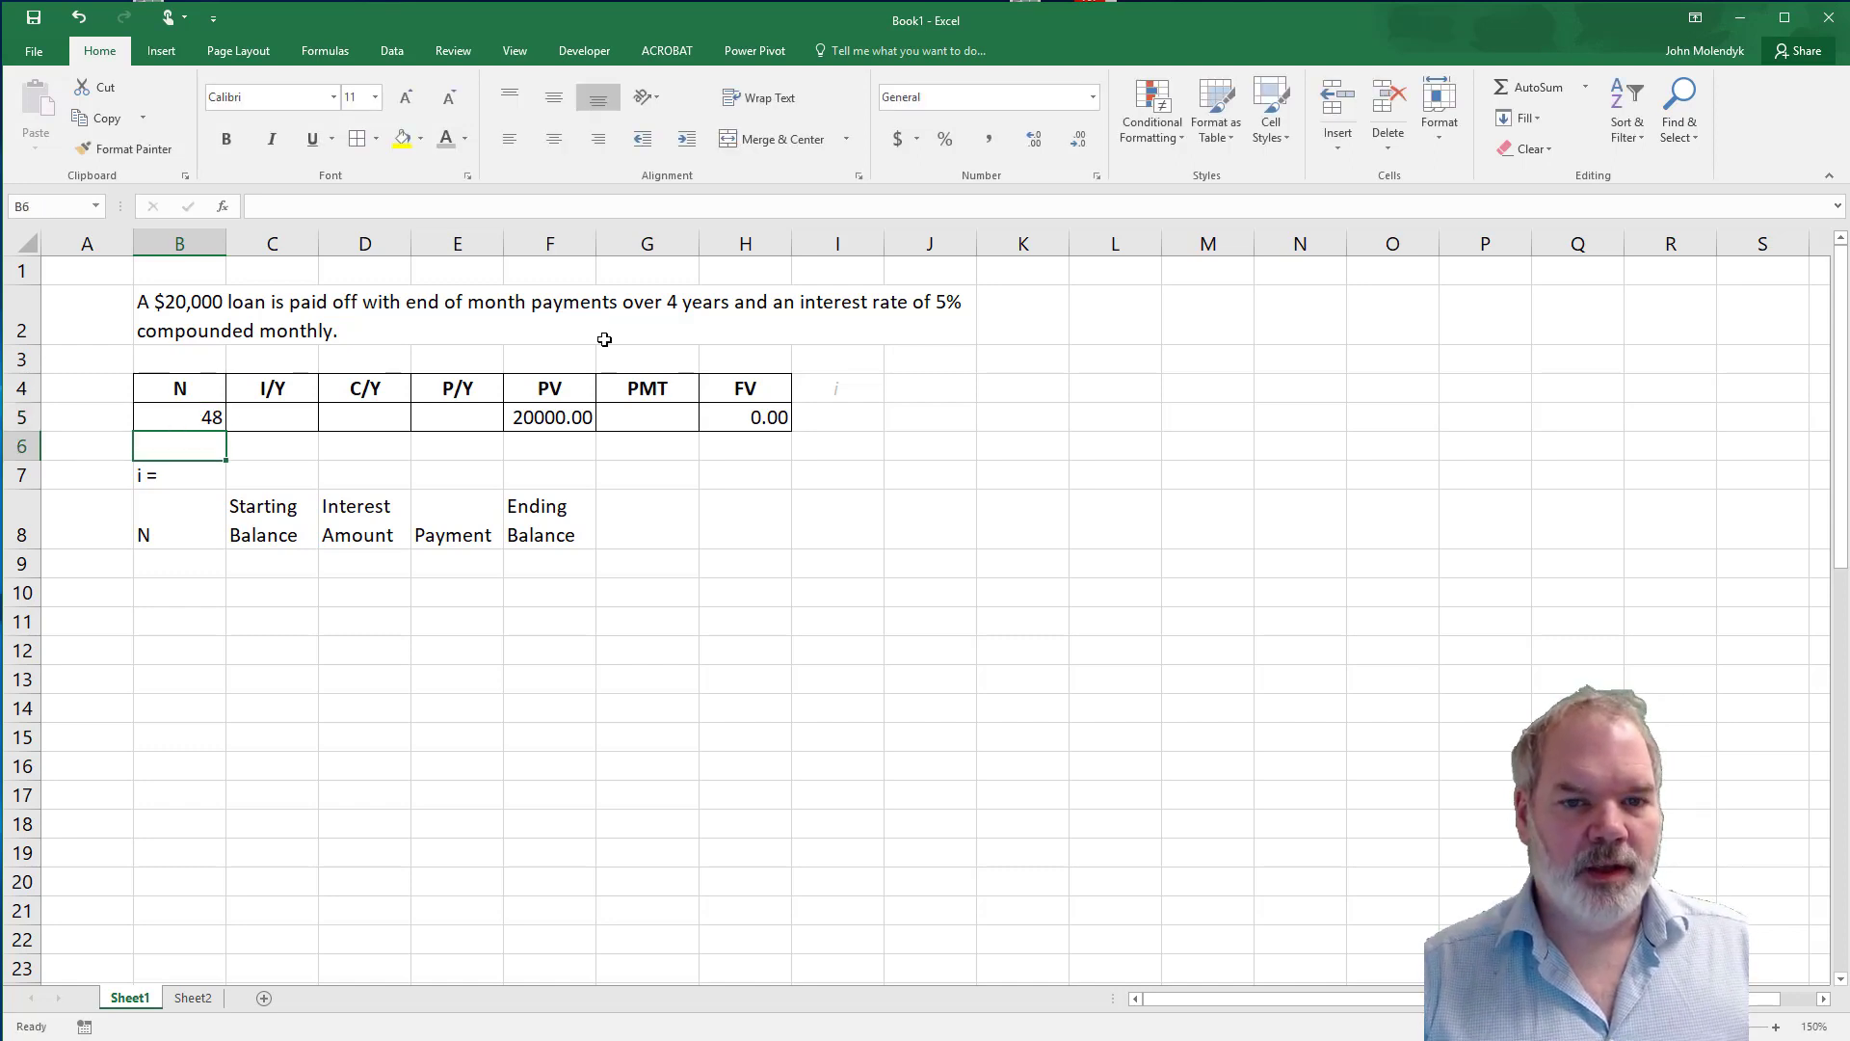
Set the payments per year (P/Y) in E5 to 12.
{"action": "left_click", "coordinate": [465, 412]}
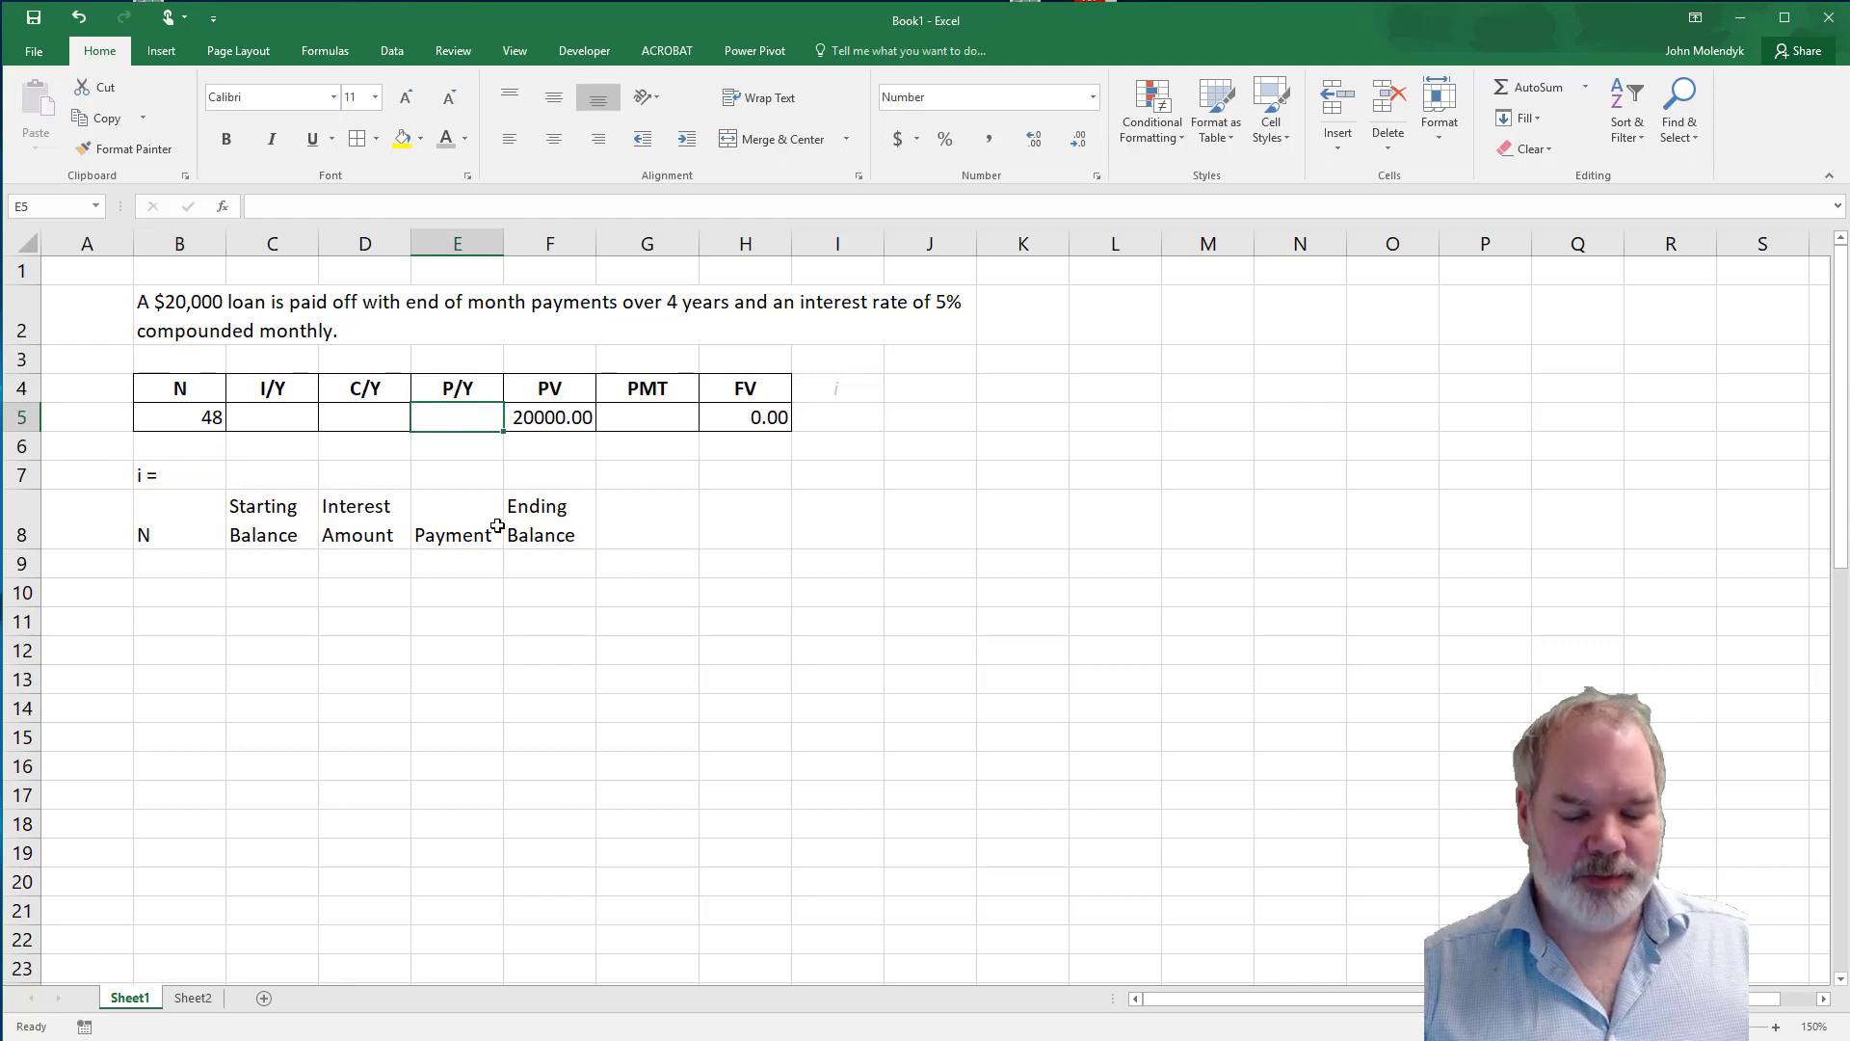
{"action": "type", "text": "12"}
{"action": "key", "text": "Return"}
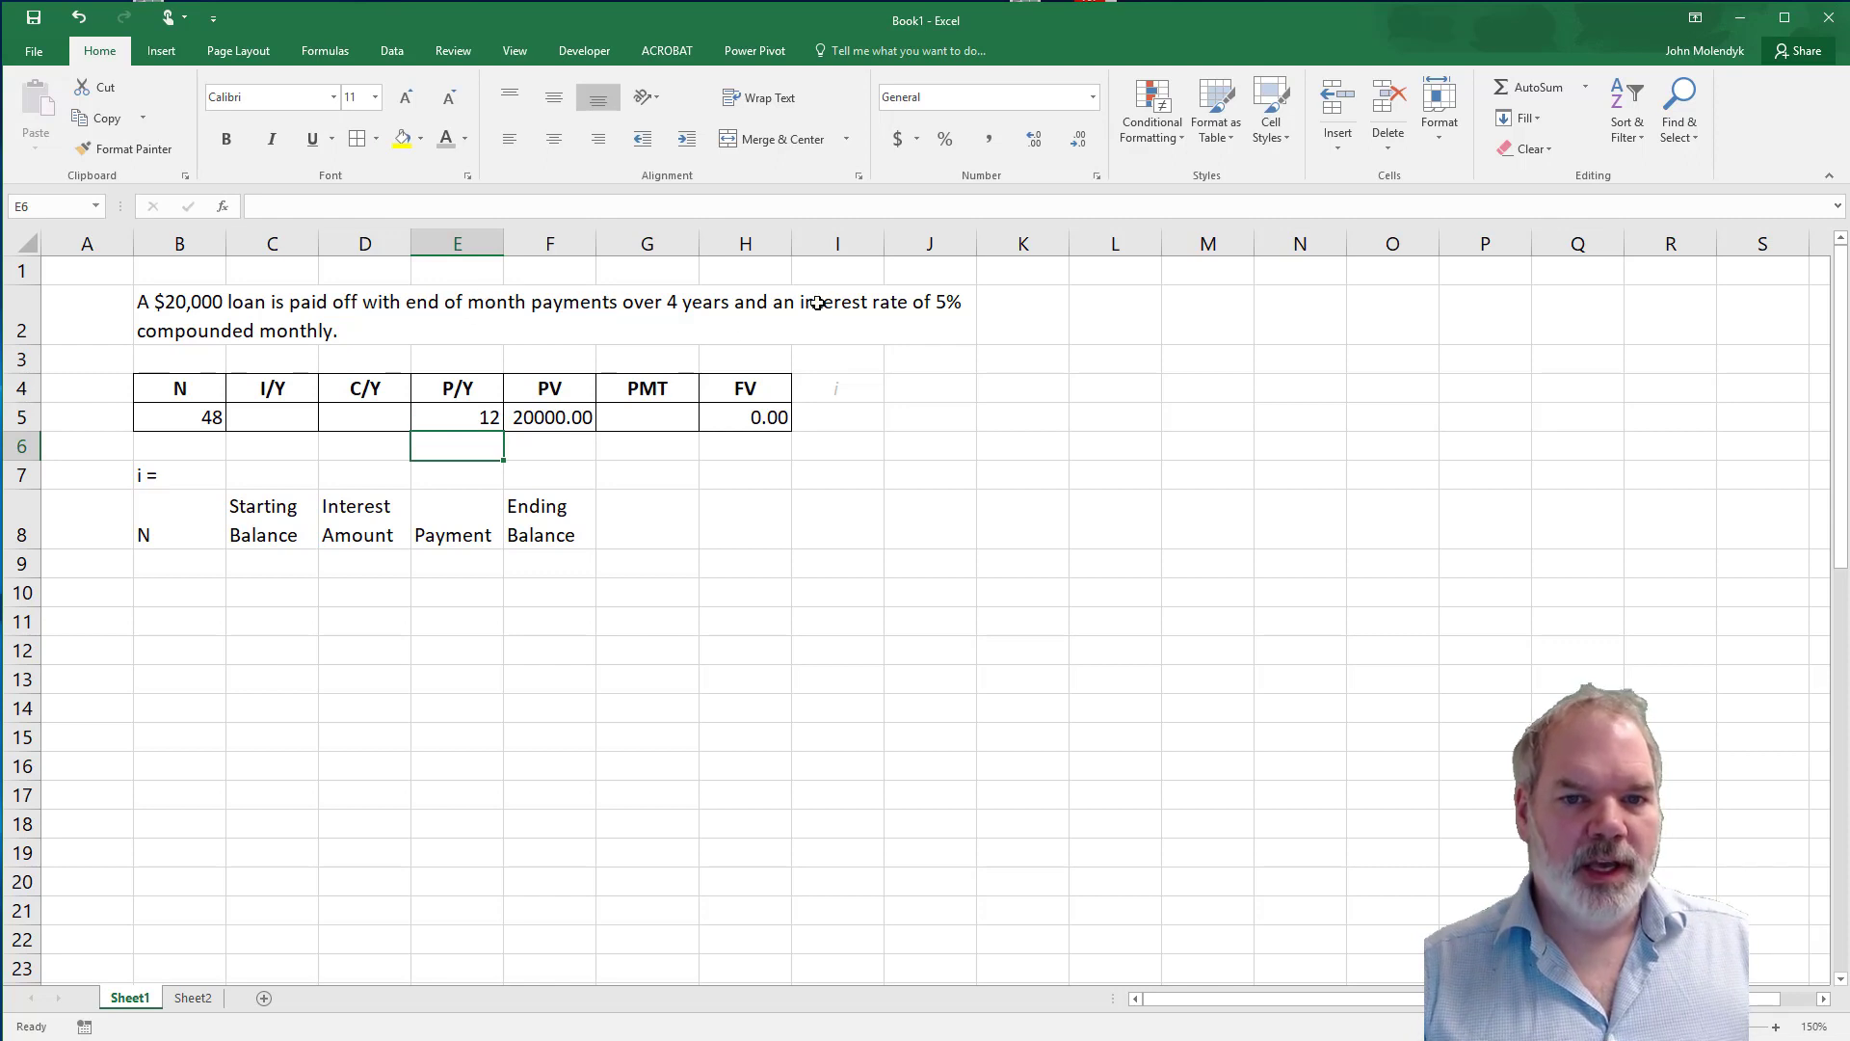
Set the annual interest rate (I/Y) in C5 to 5% and the compounding periods per year (C/Y) in D5 to 12.
{"action": "left_click", "coordinate": [283, 416]}
{"action": "type", "text": "5"}
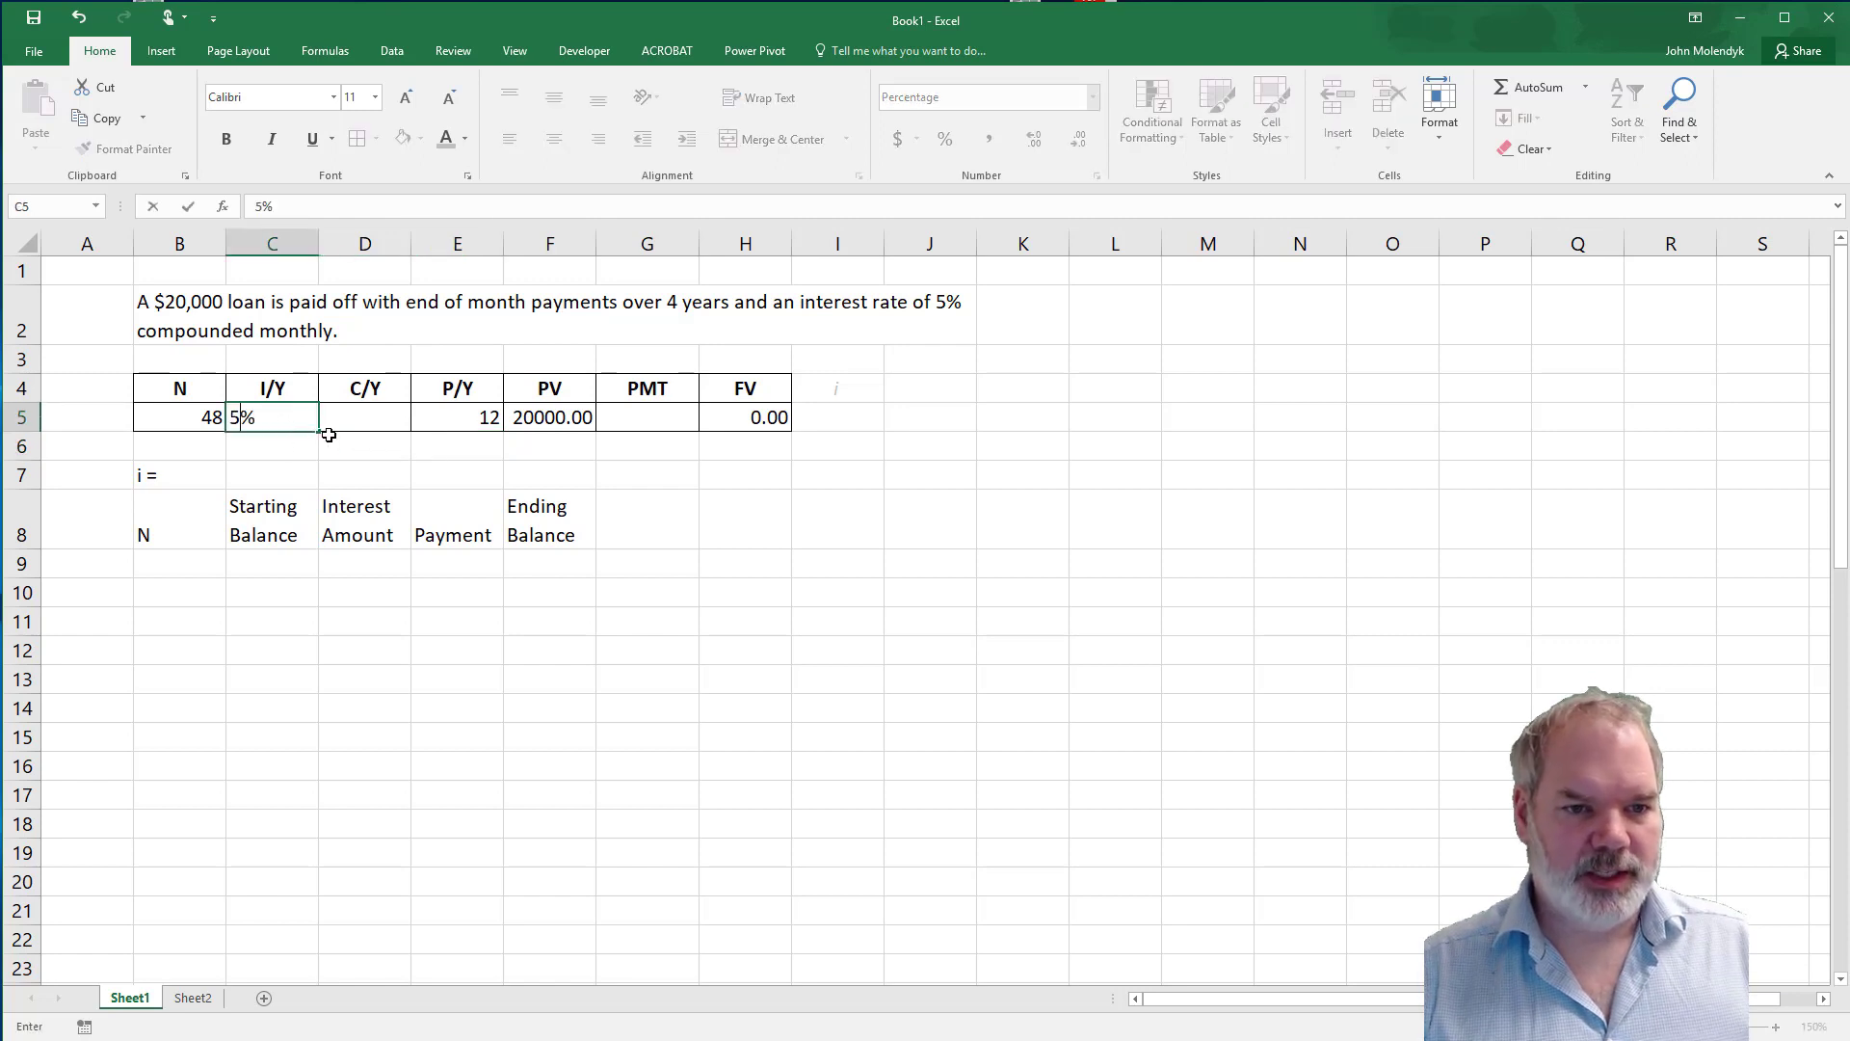
{"action": "left_click", "coordinate": [372, 417]}
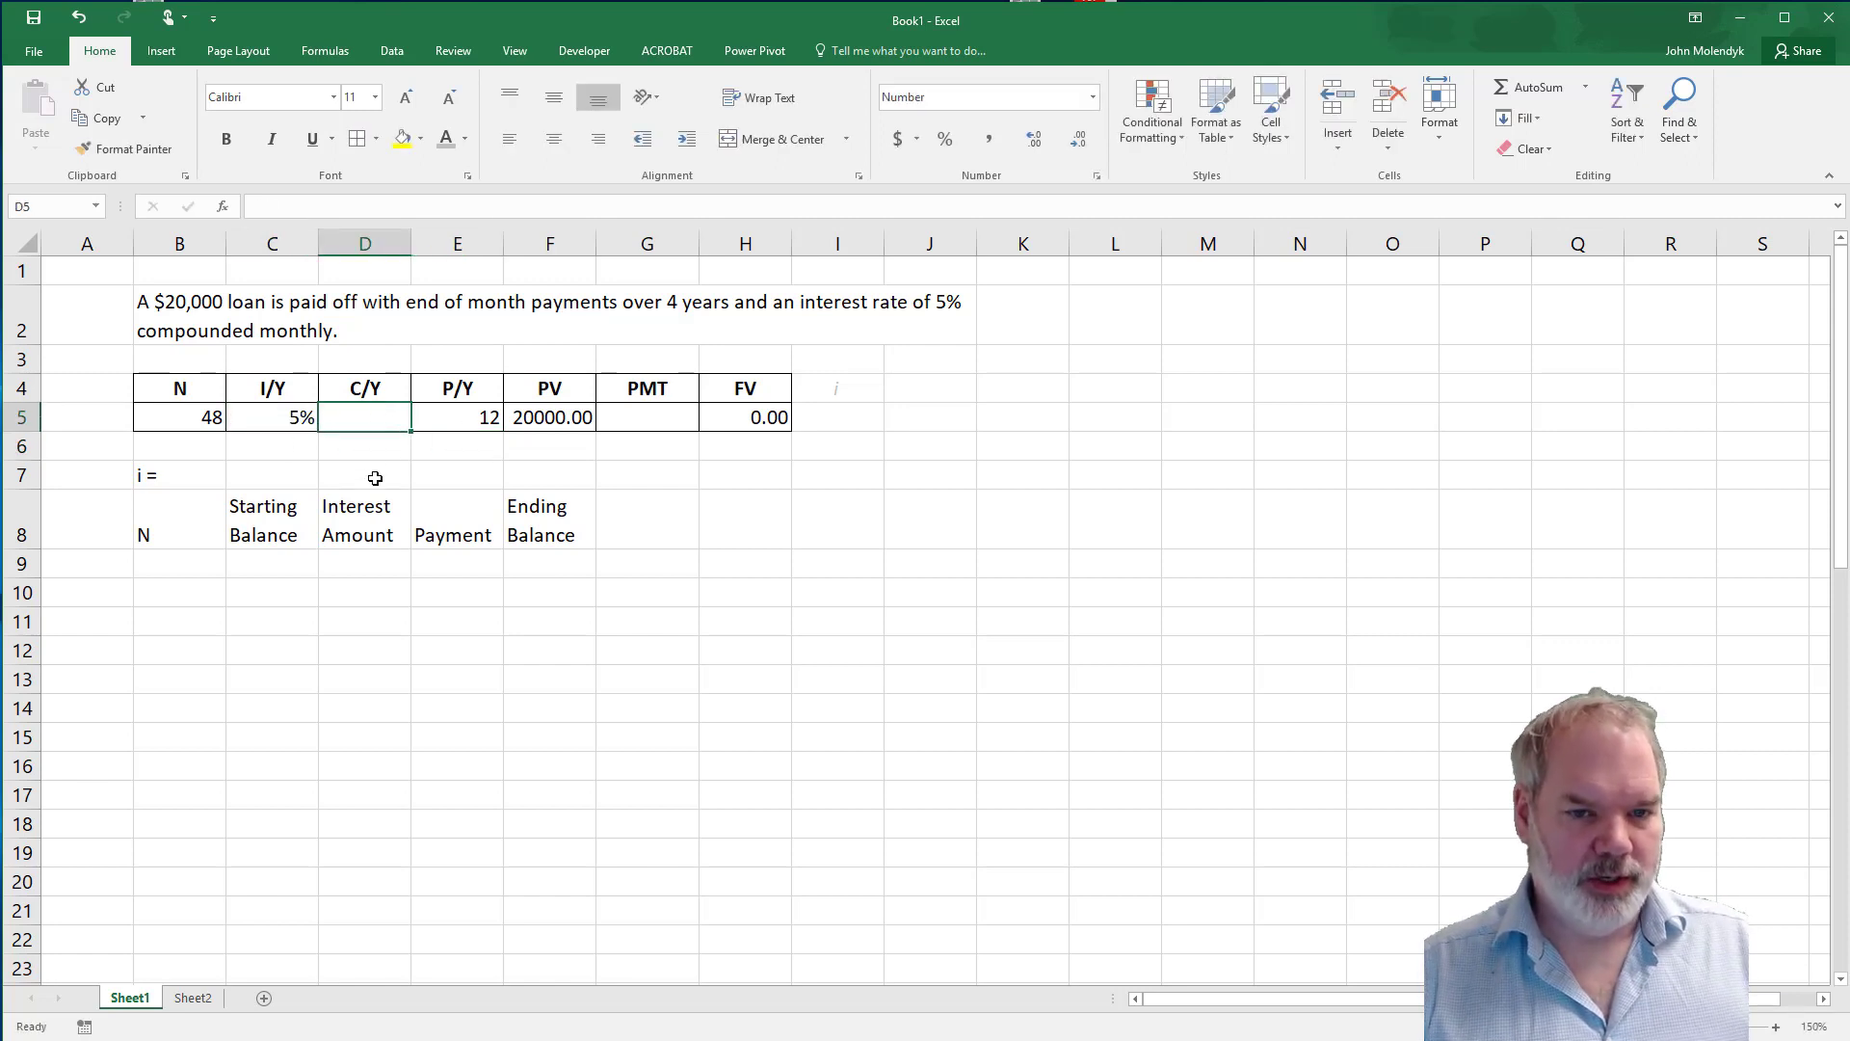
{"action": "type", "text": "12"}
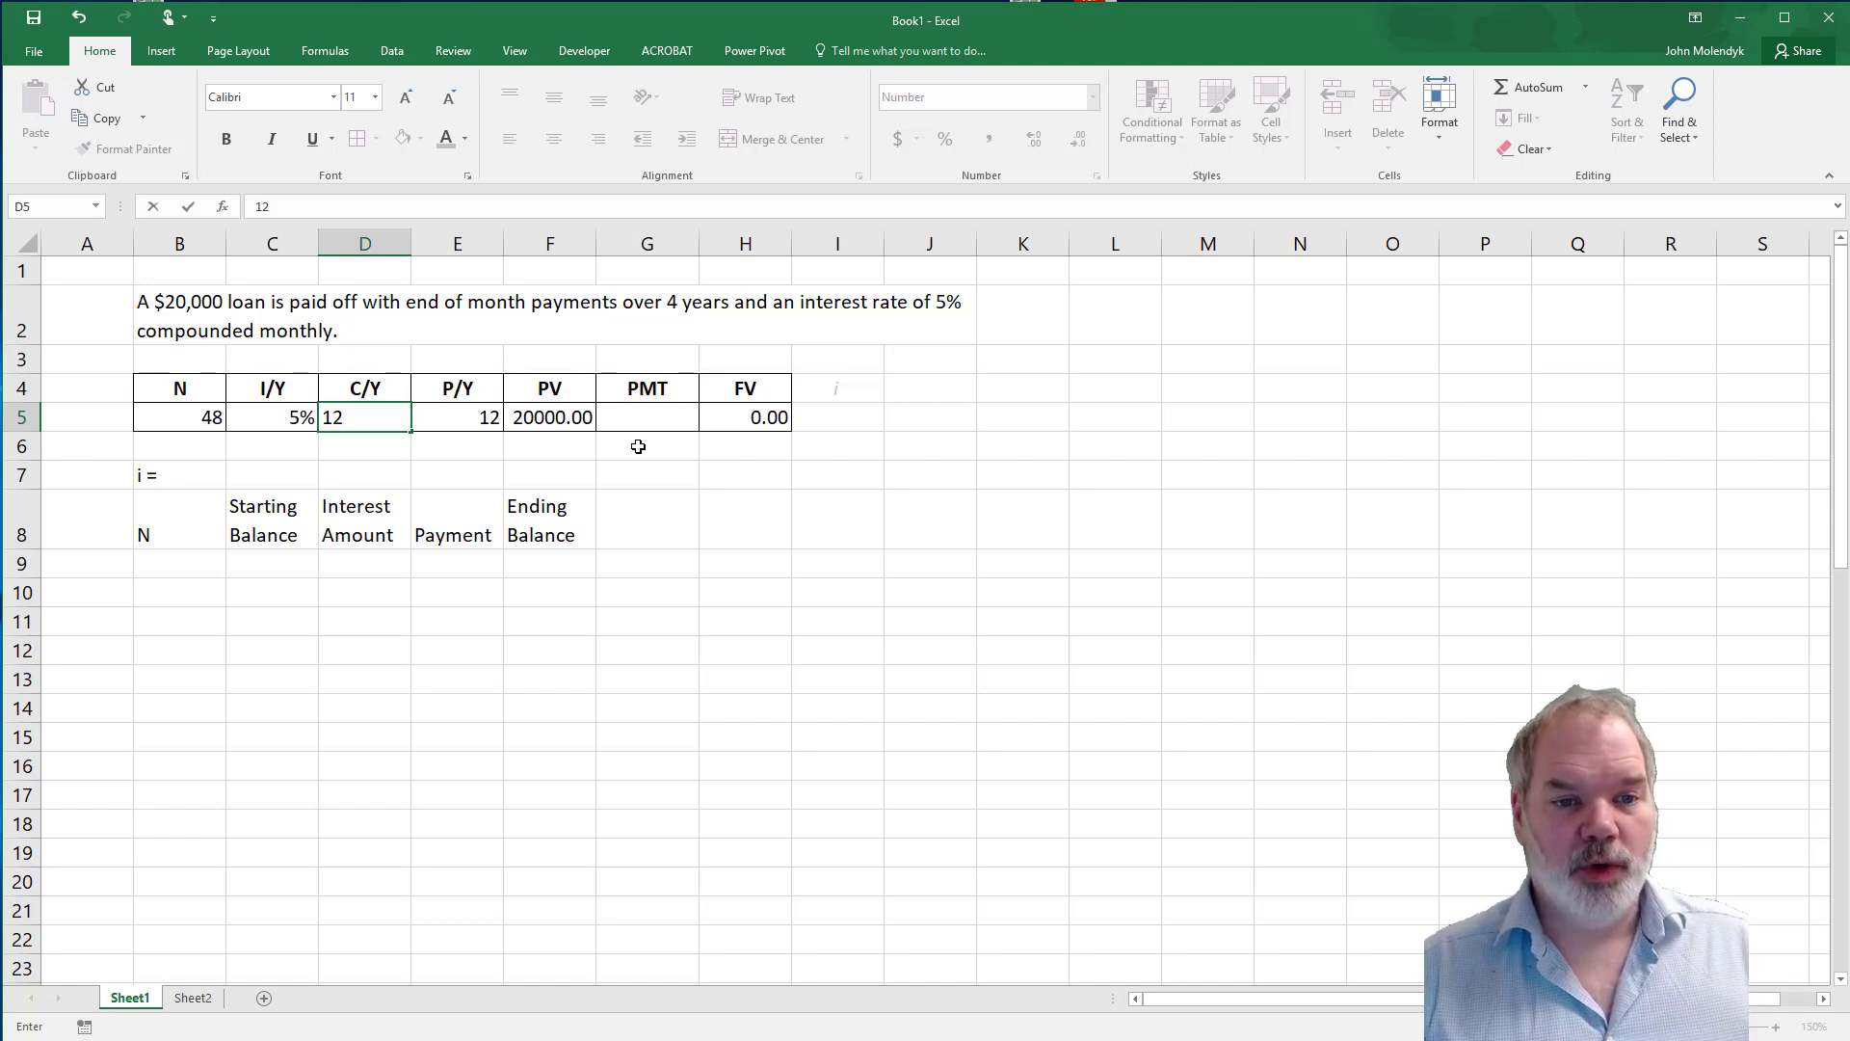
{"action": "left_click", "coordinate": [671, 455]}
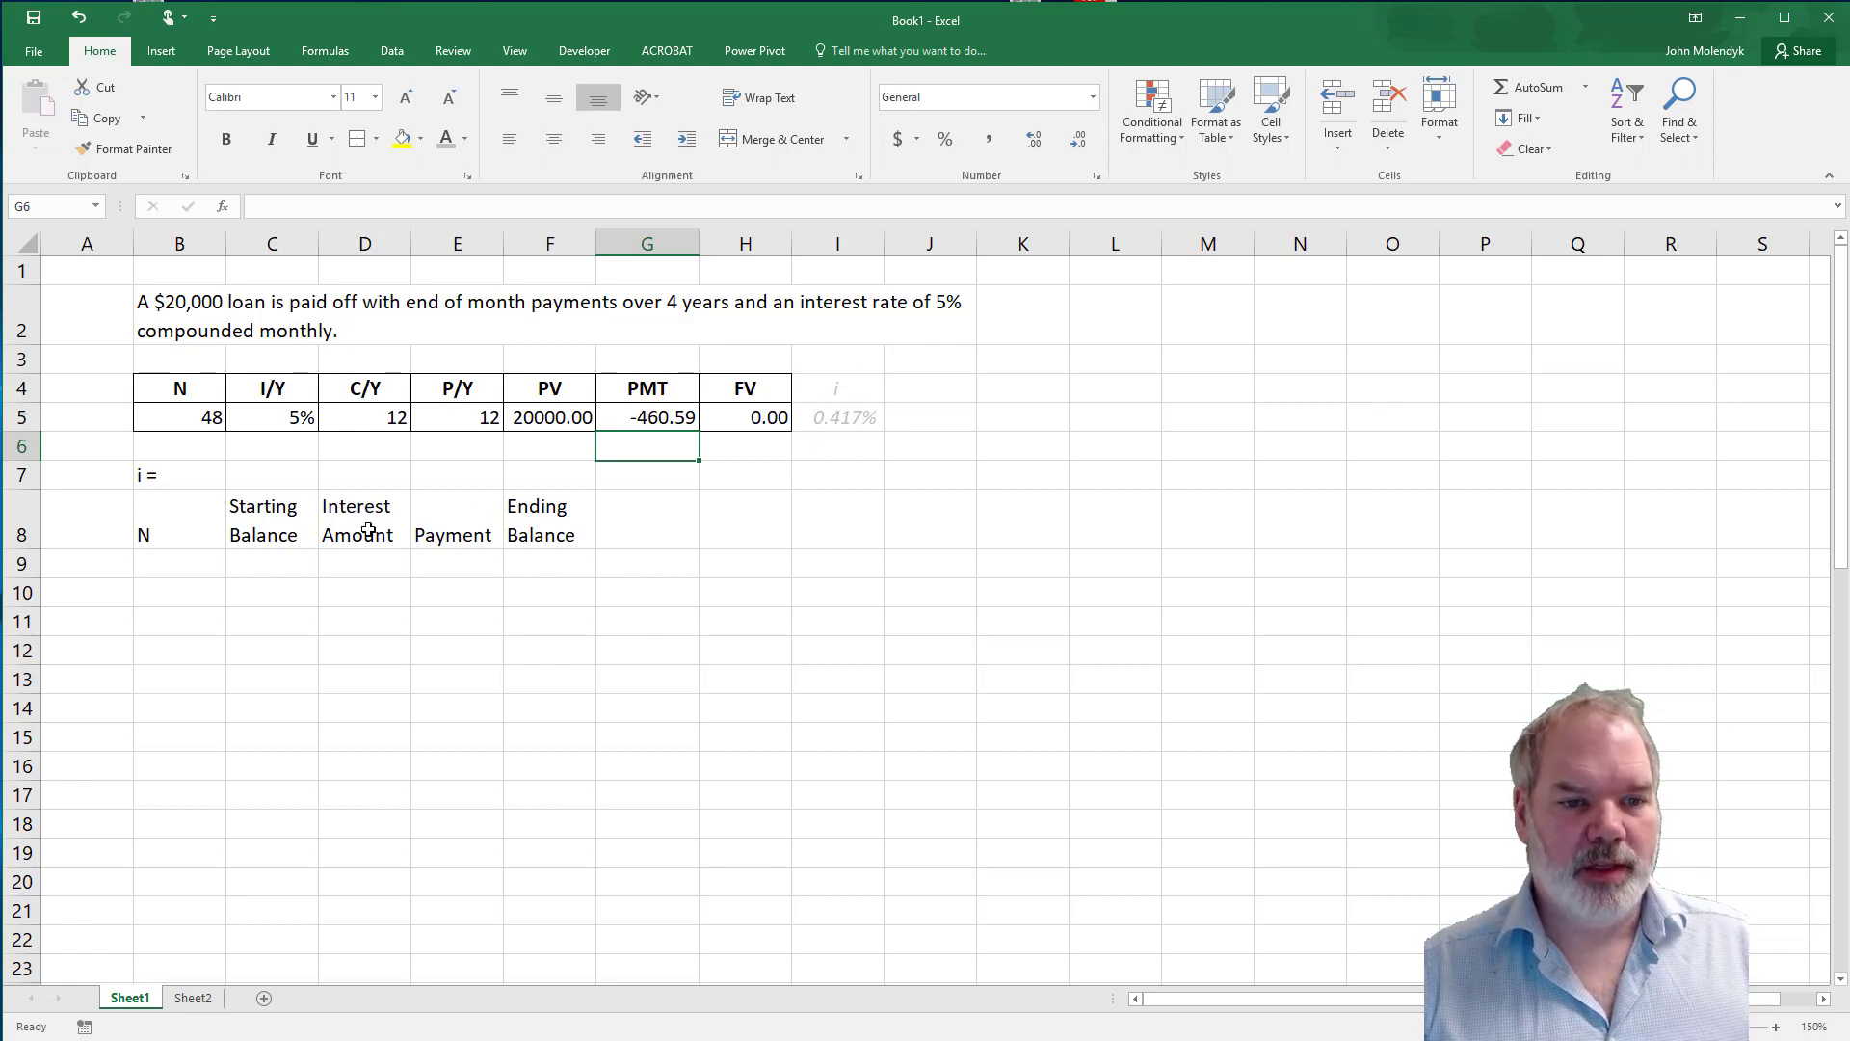
Calculate the periodic interest rate i in C7 with the formula =5%/12.
{"action": "left_click", "coordinate": [266, 479]}
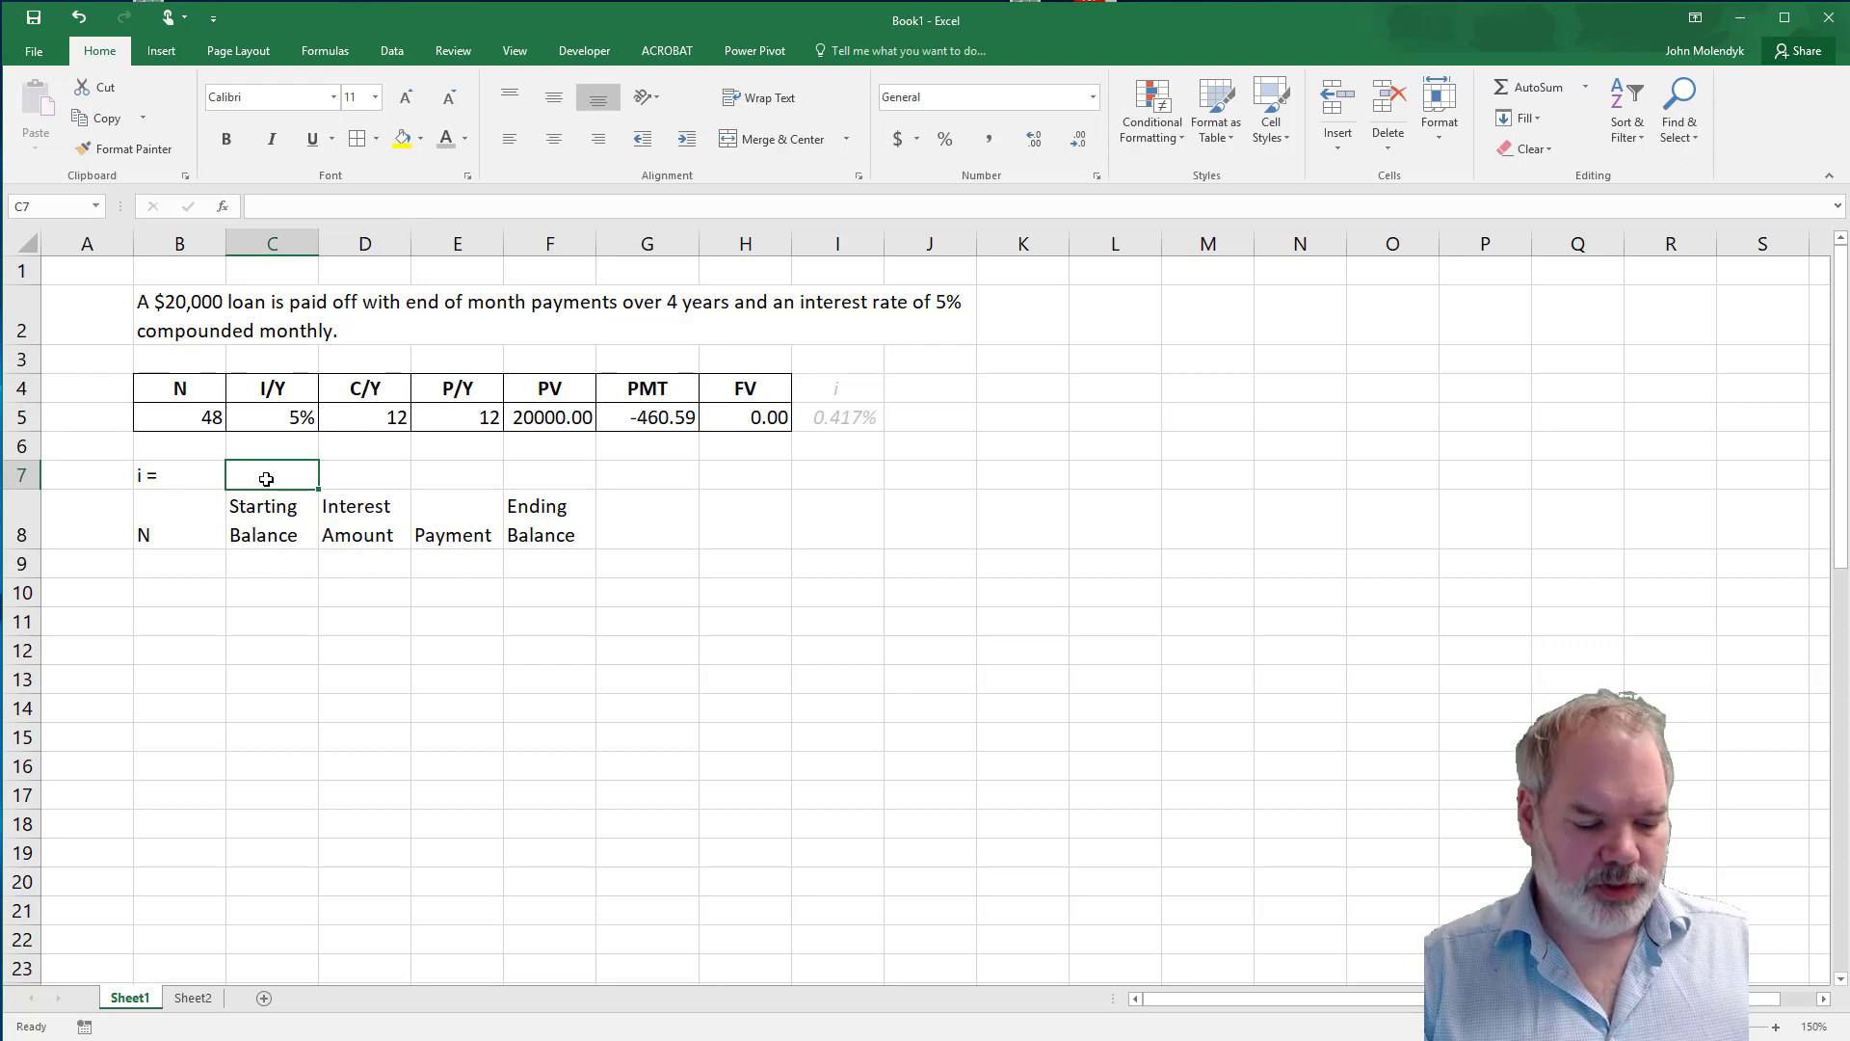
{"action": "type", "text": "="}
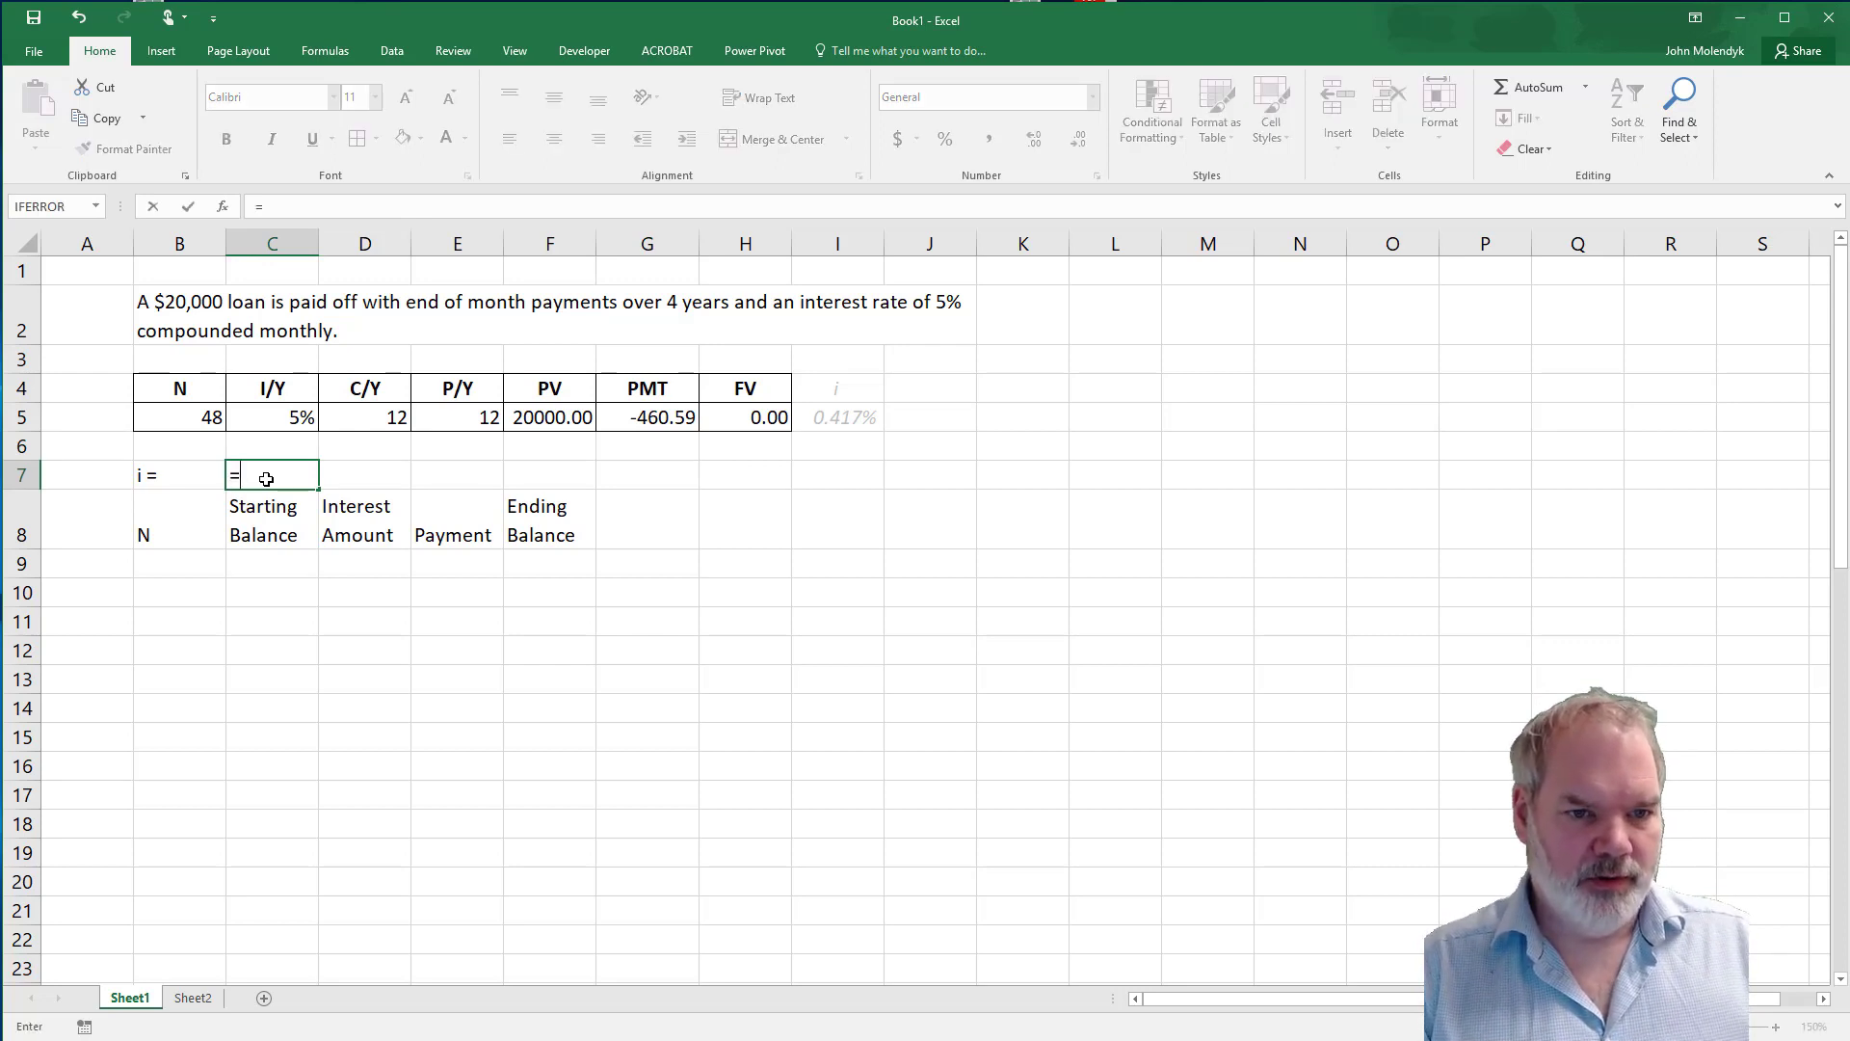
{"action": "type", "text": "5%/"}
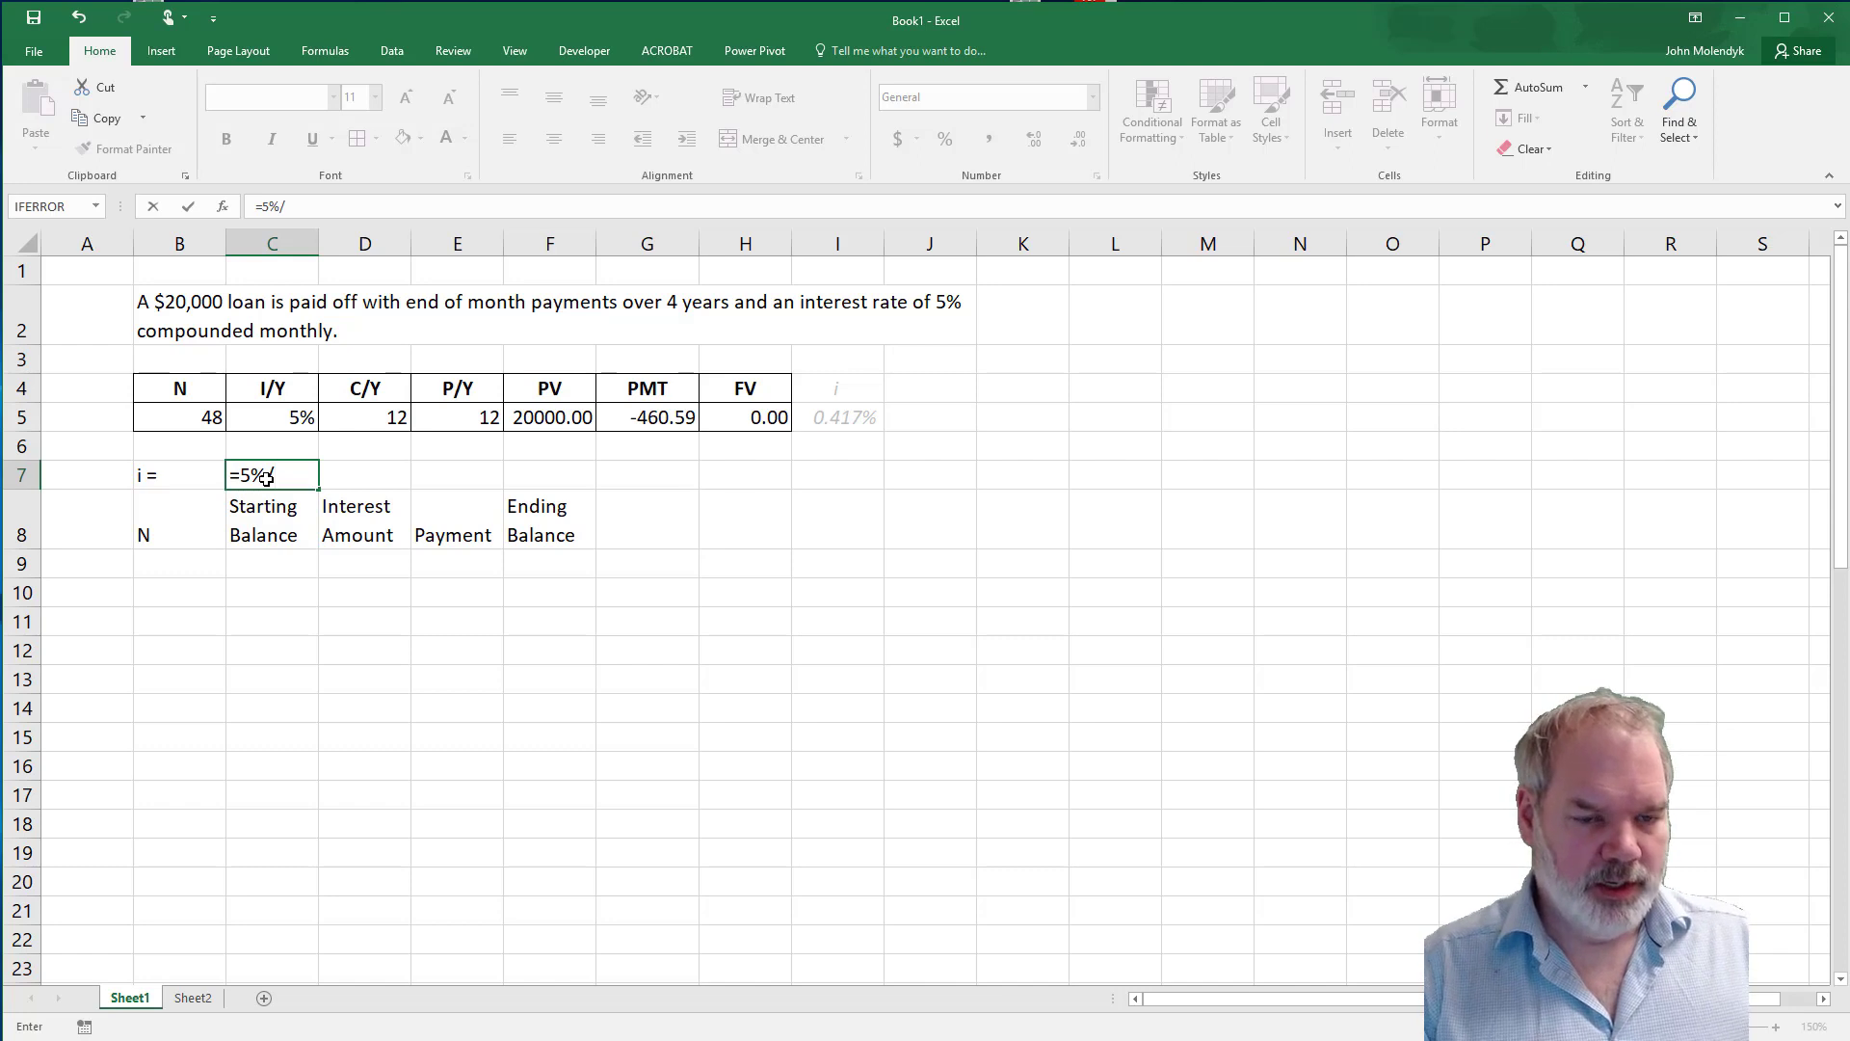
{"action": "type", "text": "12"}
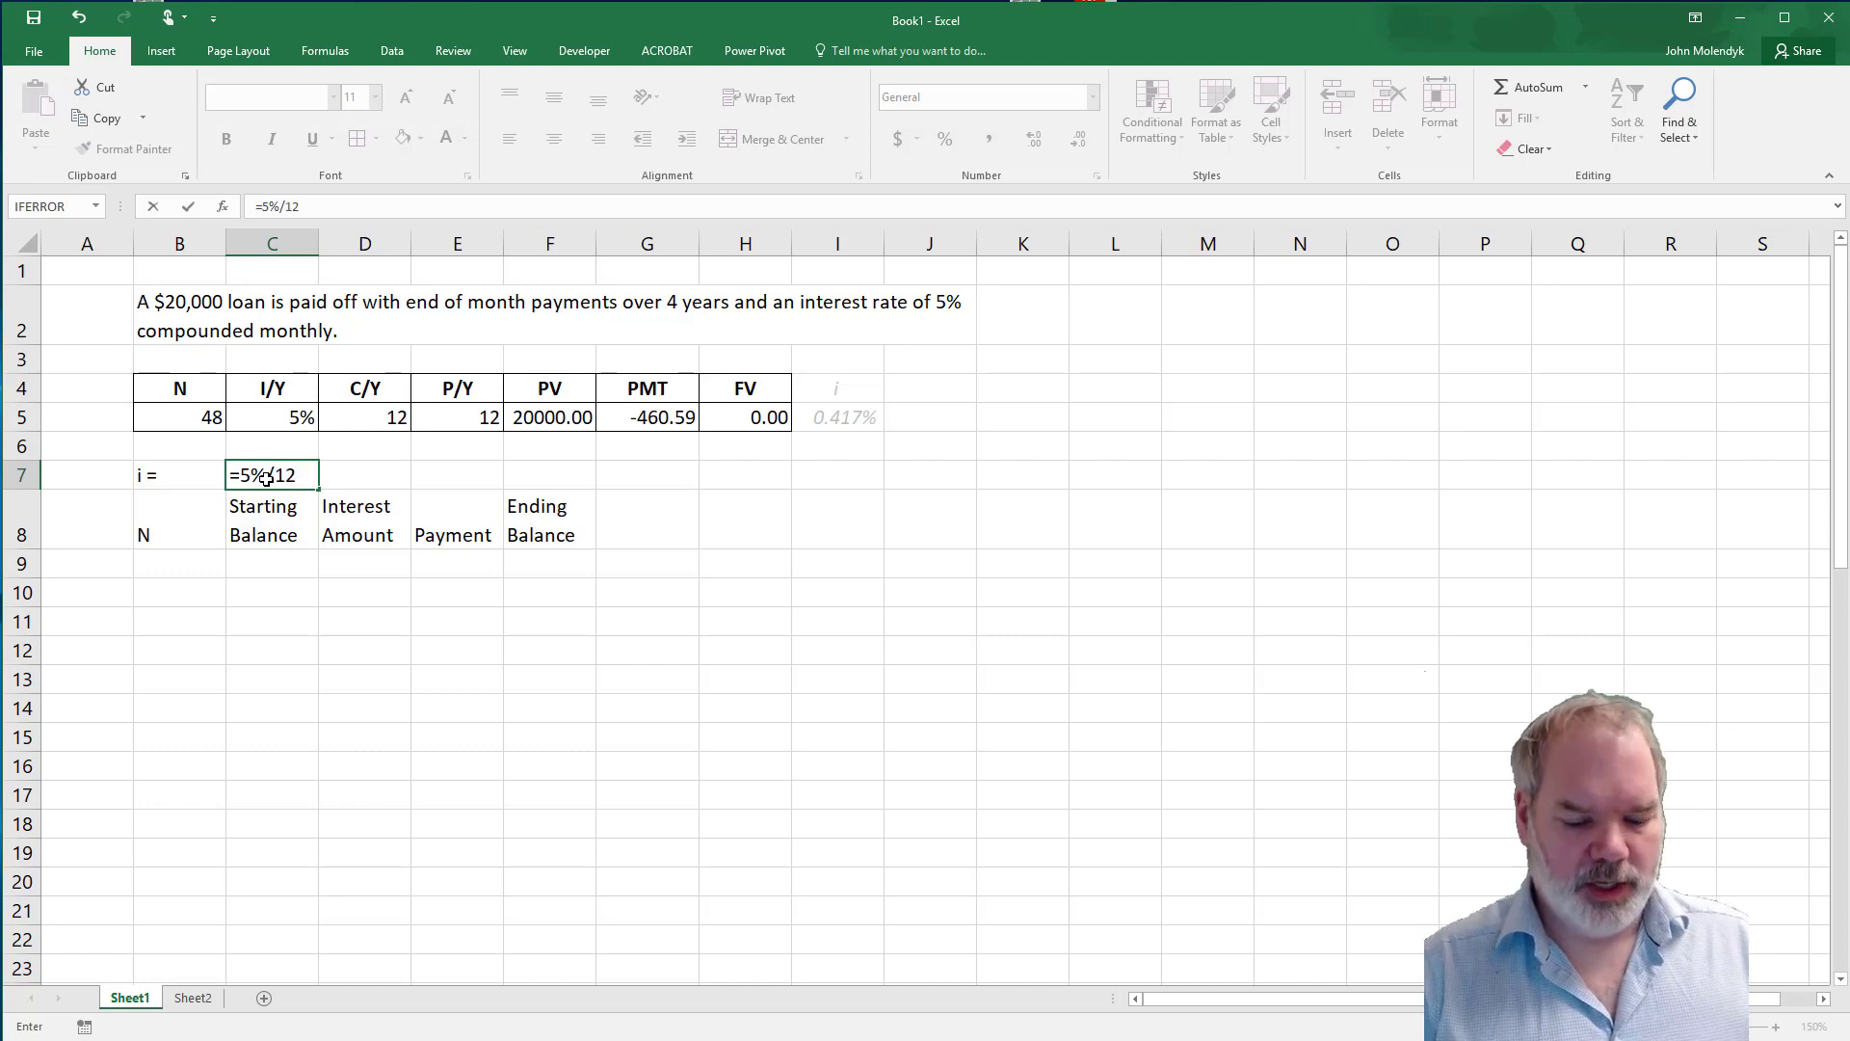
{"action": "key", "text": "Return"}
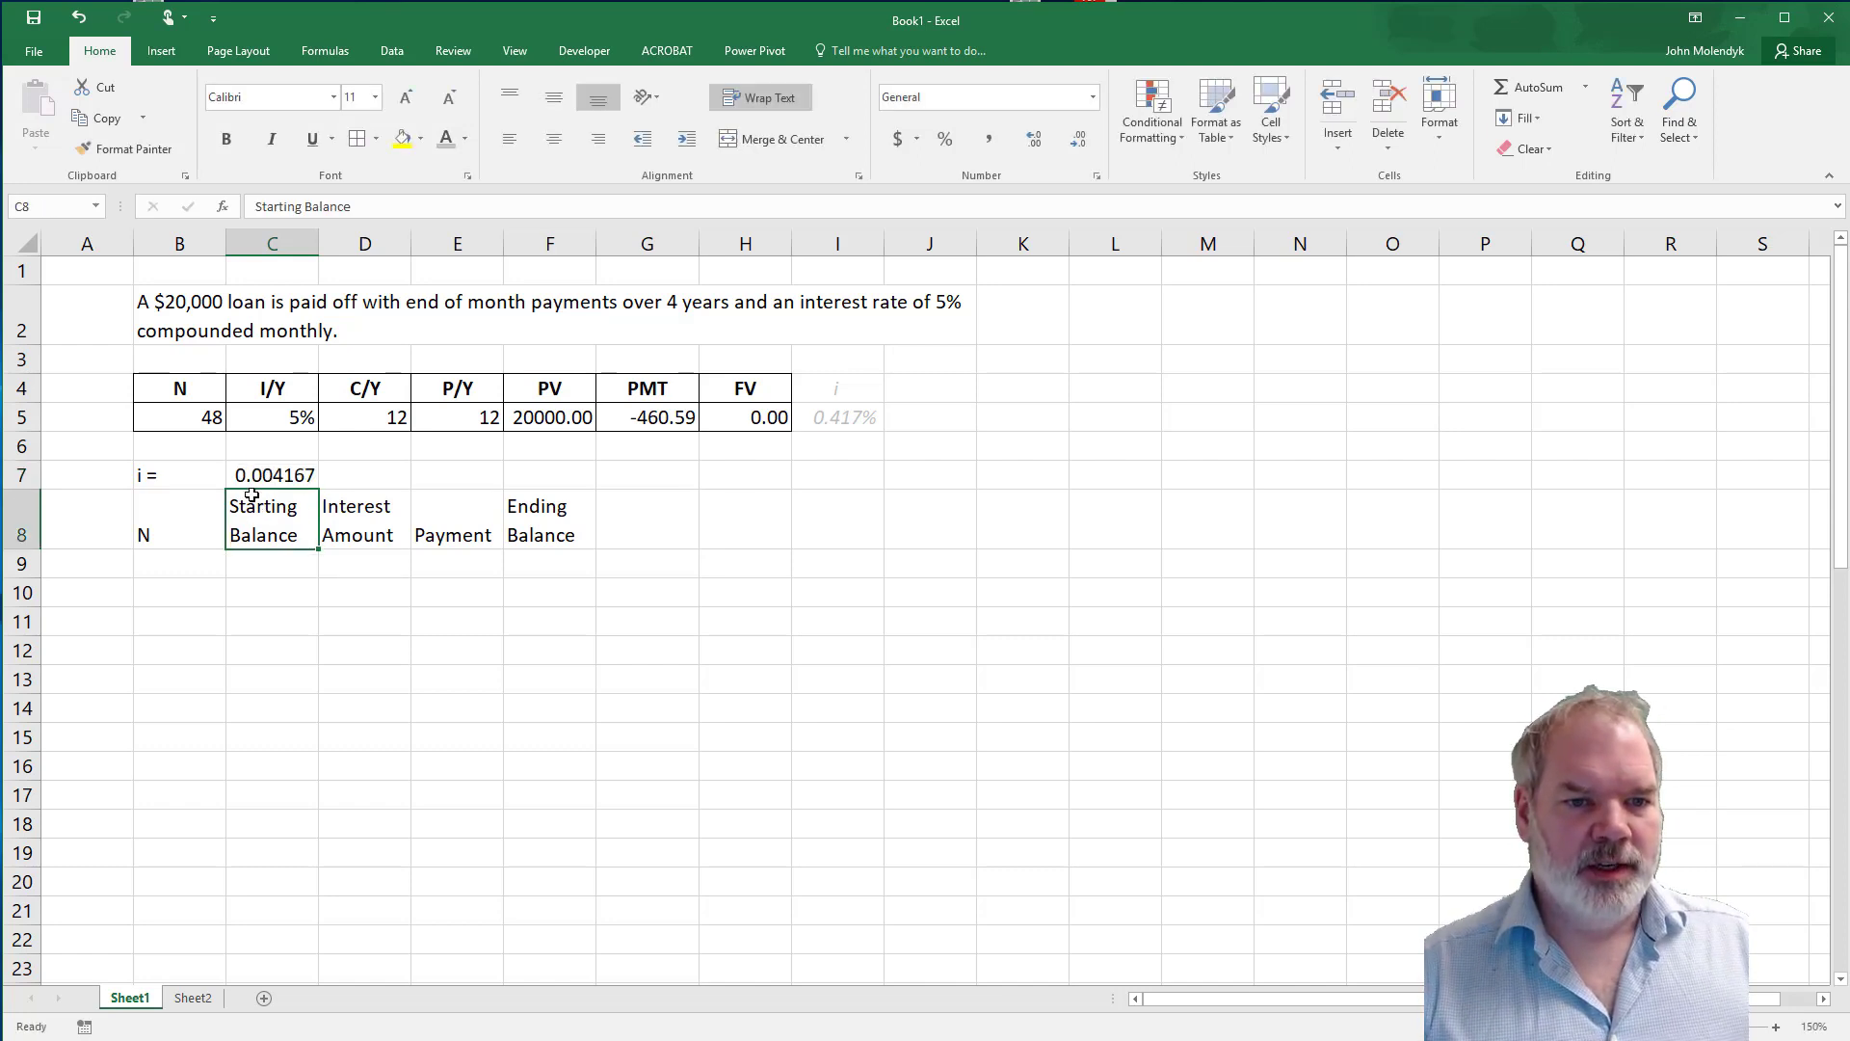
Format the periodic rate in C7 as a percentage with three decimal places.
{"action": "left_click", "coordinate": [303, 476]}
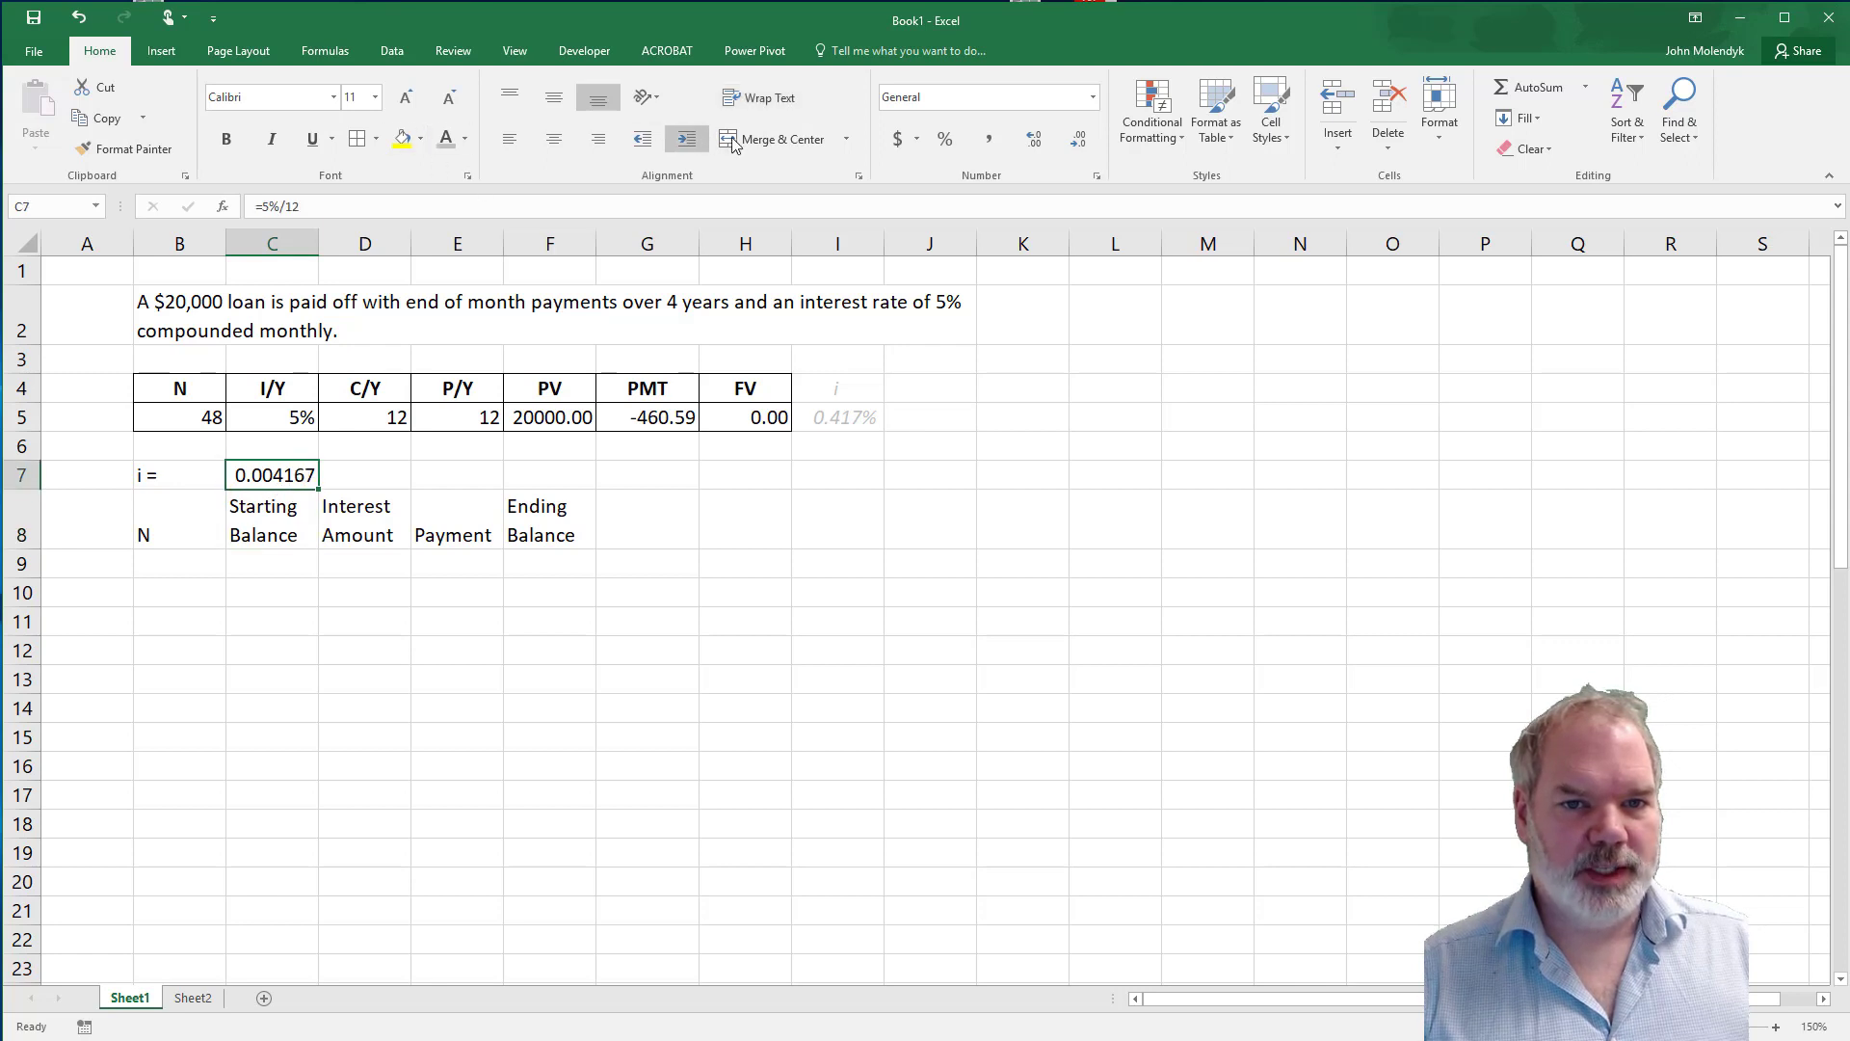
{"action": "left_click", "coordinate": [946, 143]}
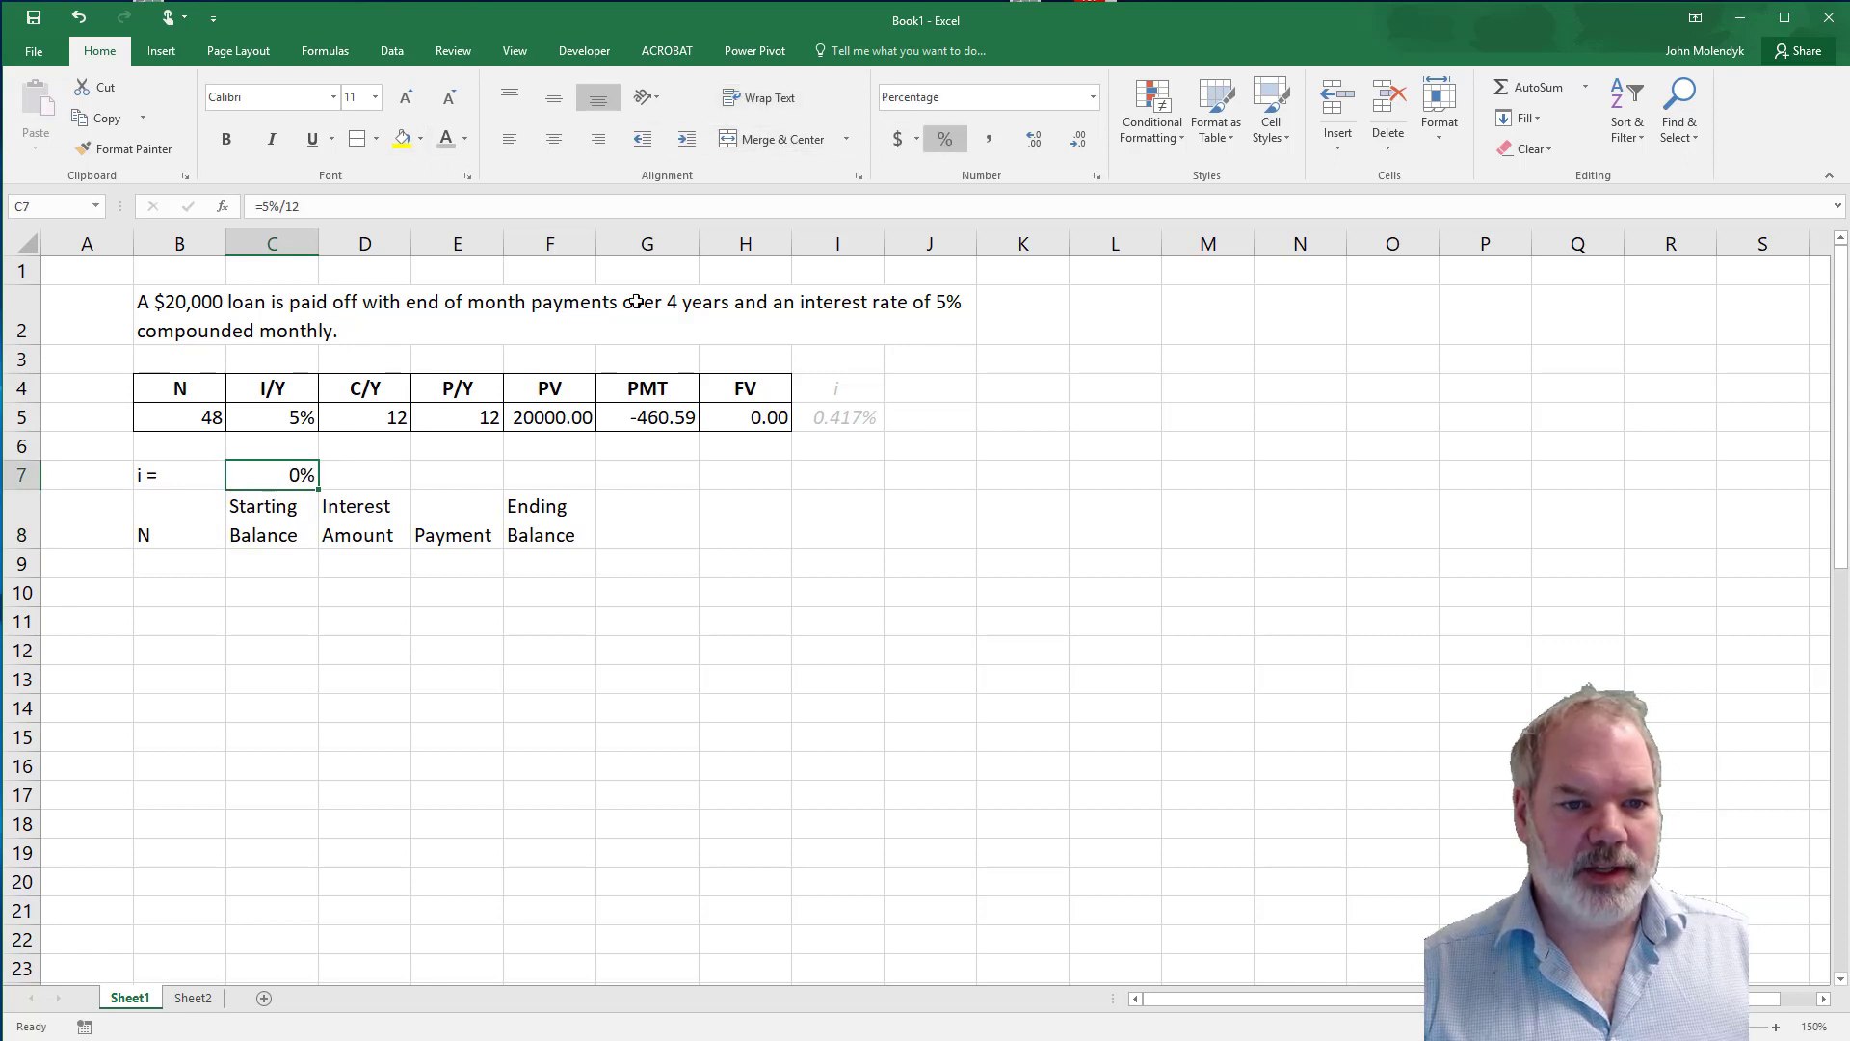
{"action": "left_click", "coordinate": [1048, 147]}
{"action": "left_click", "coordinate": [1049, 146]}
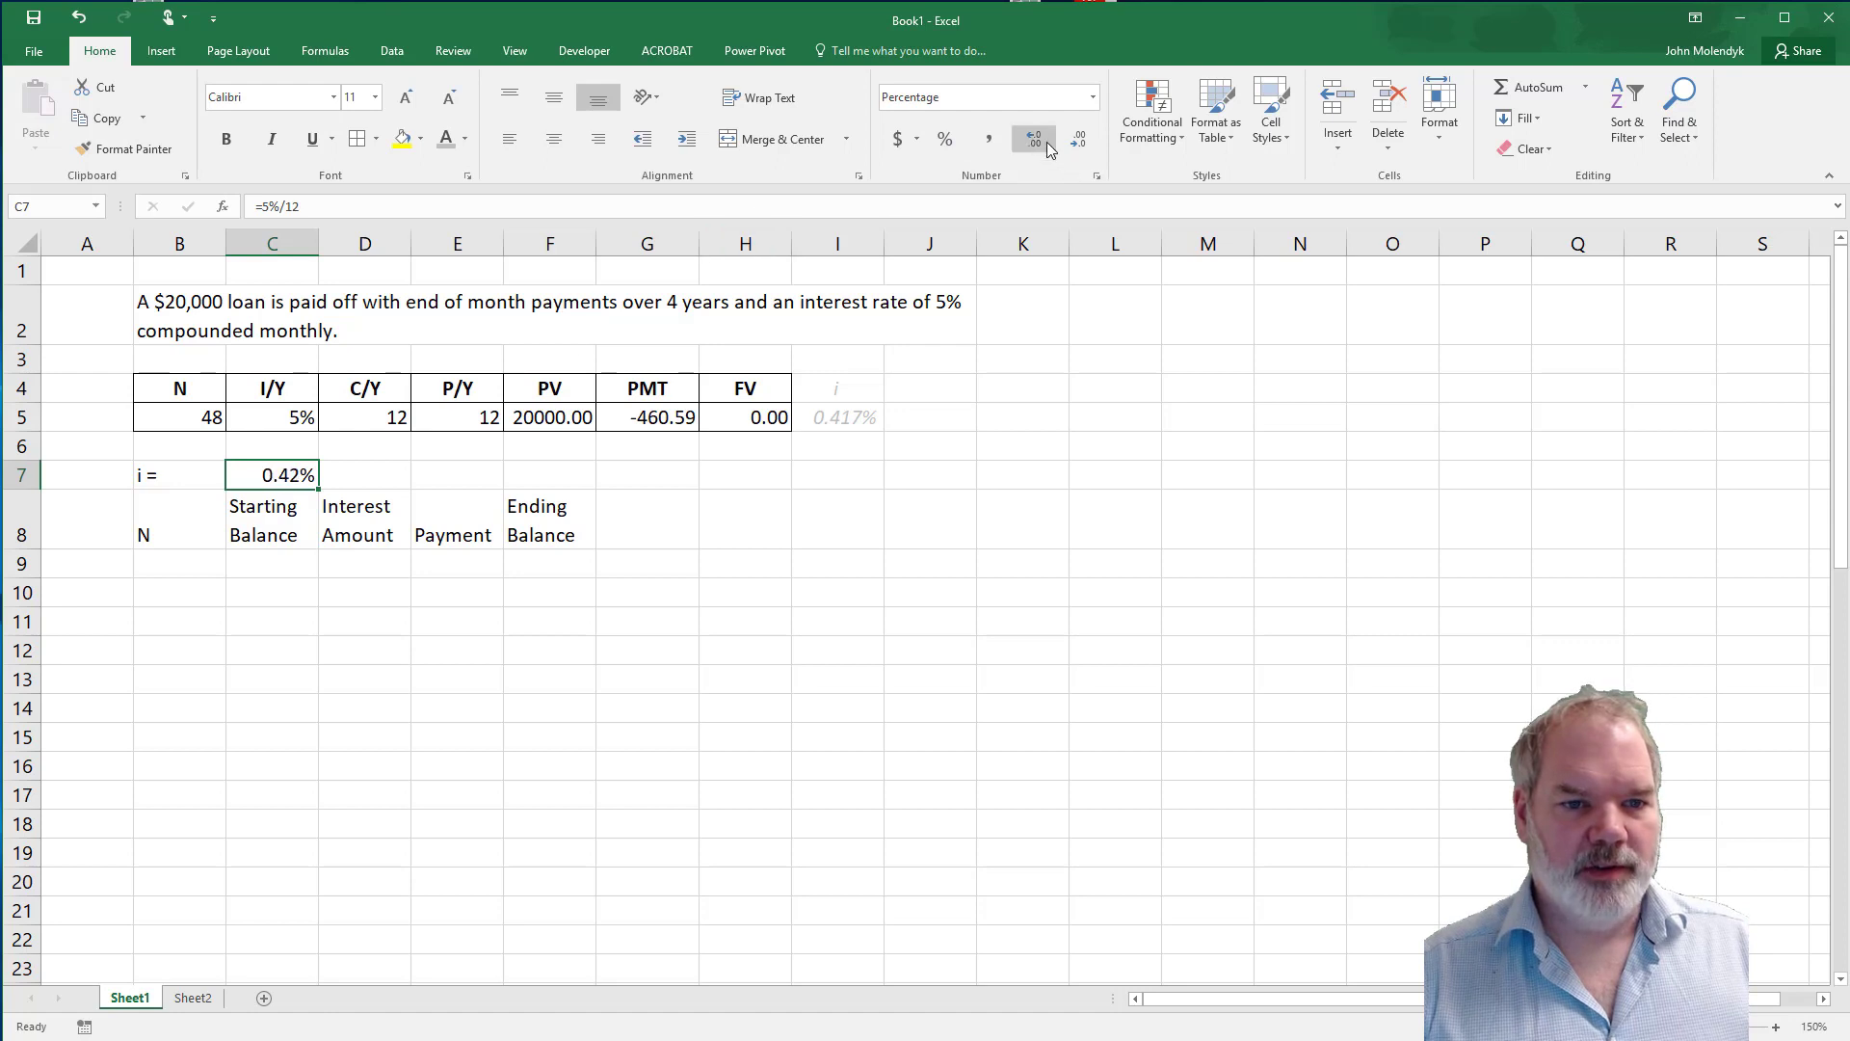
{"action": "left_click", "coordinate": [1048, 147]}
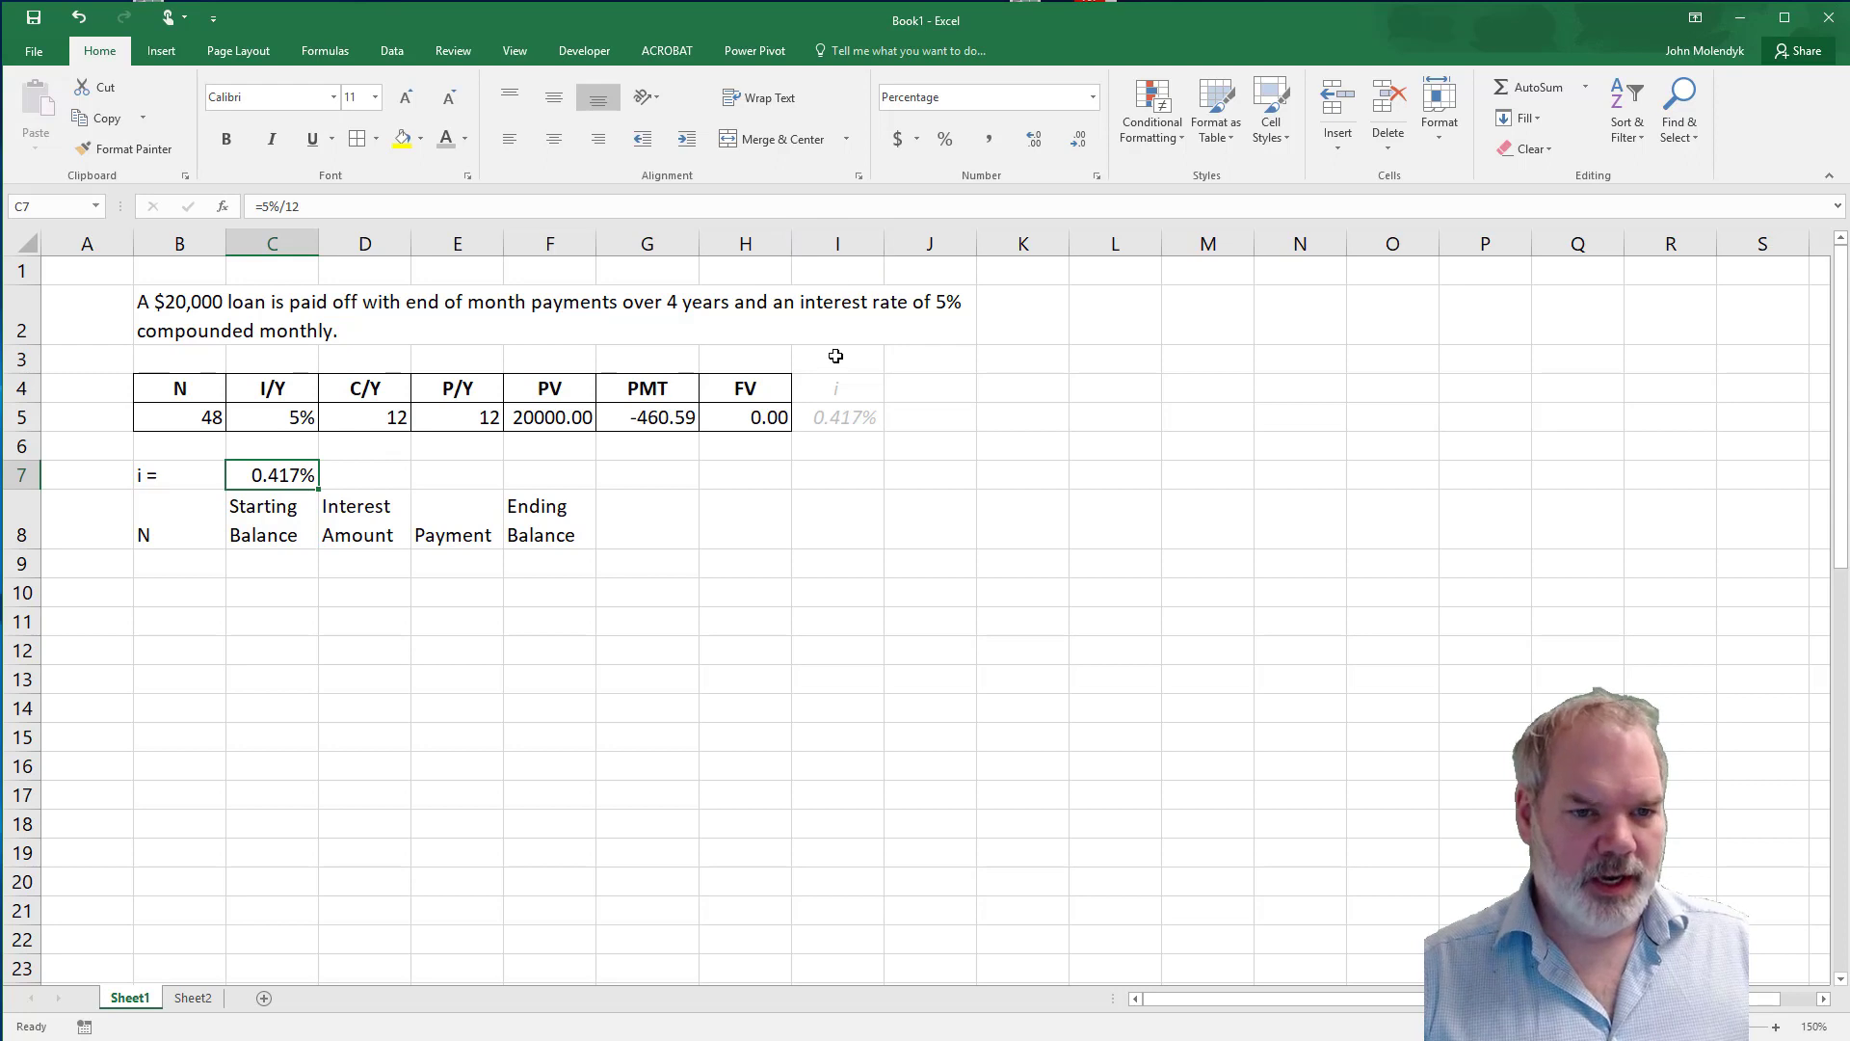
Undo the percentage and decimal formatting of the periodic rate in C7.
{"action": "key", "text": "ctrl+z"}
{"action": "key", "text": "ctrl+z"}
{"action": "key", "text": "ctrl+z"}
{"action": "key", "text": "ctrl+z"}
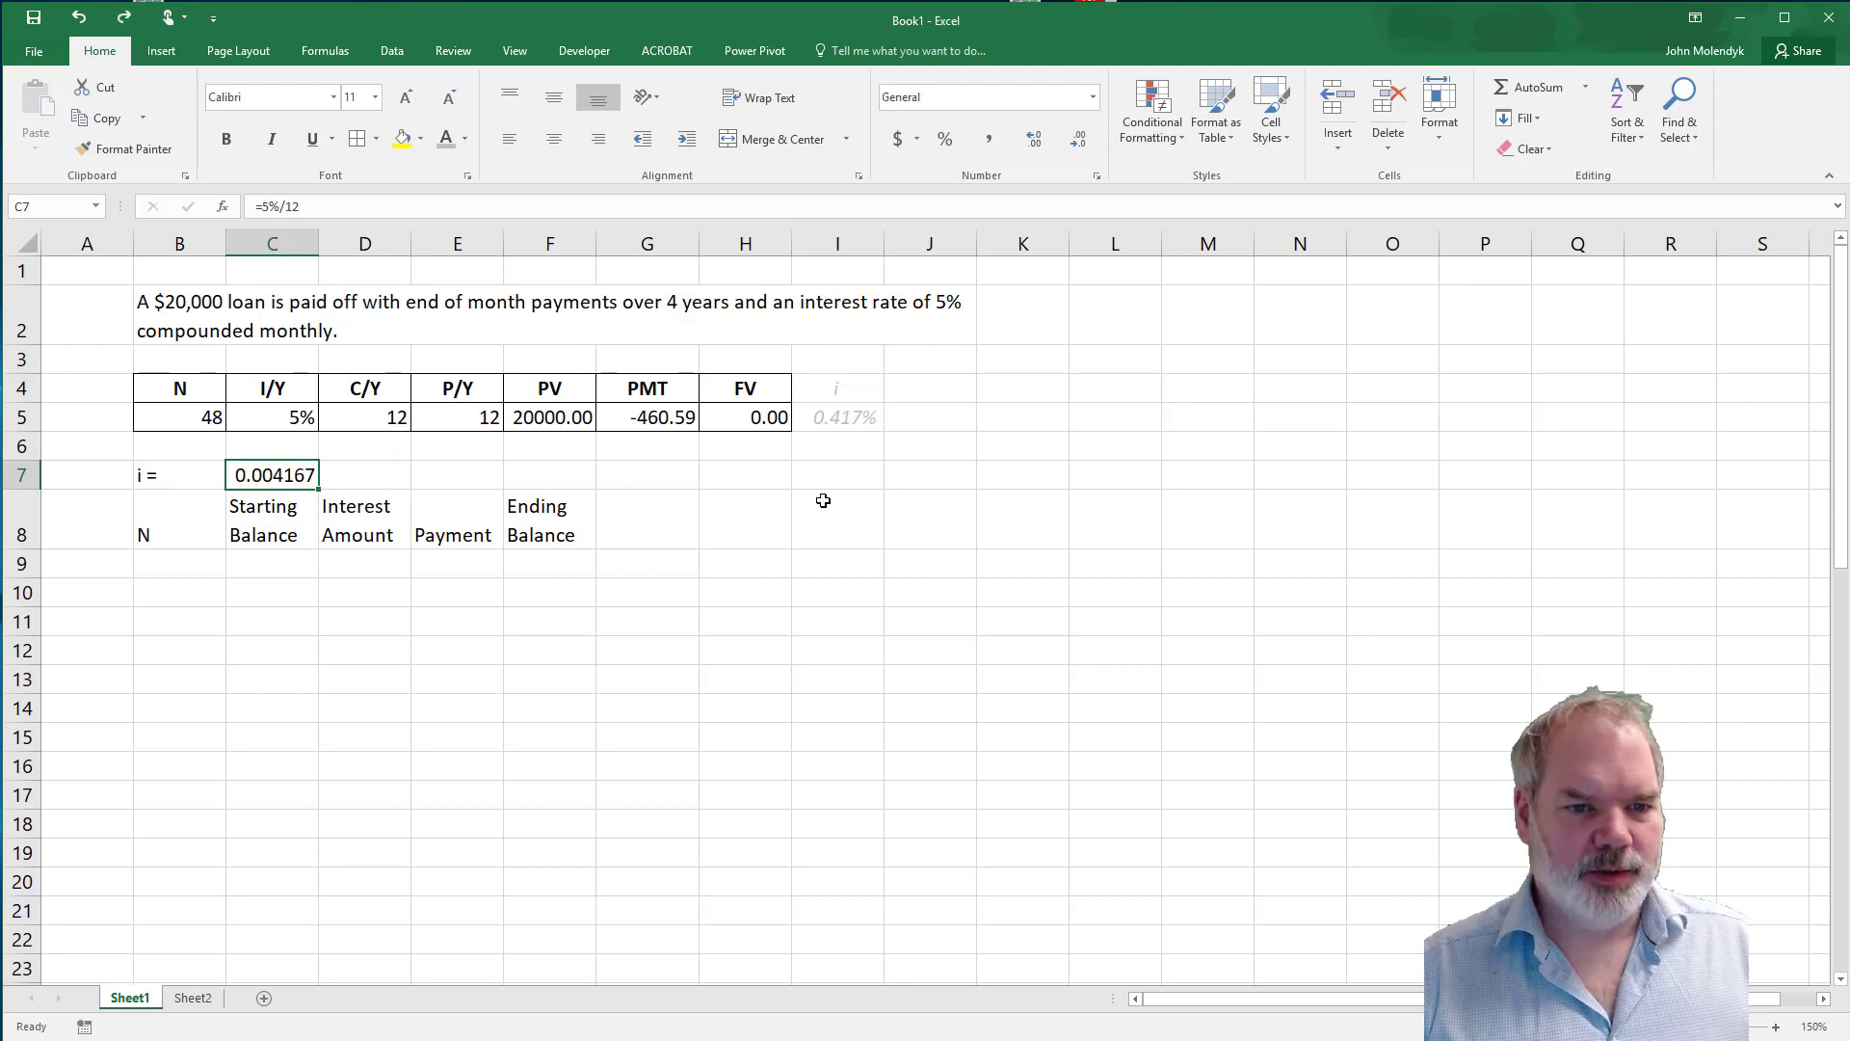
Enter 1 and 2 as the first two period numbers in B9 and B10 under the lower table's N heading.
{"action": "left_click", "coordinate": [261, 566]}
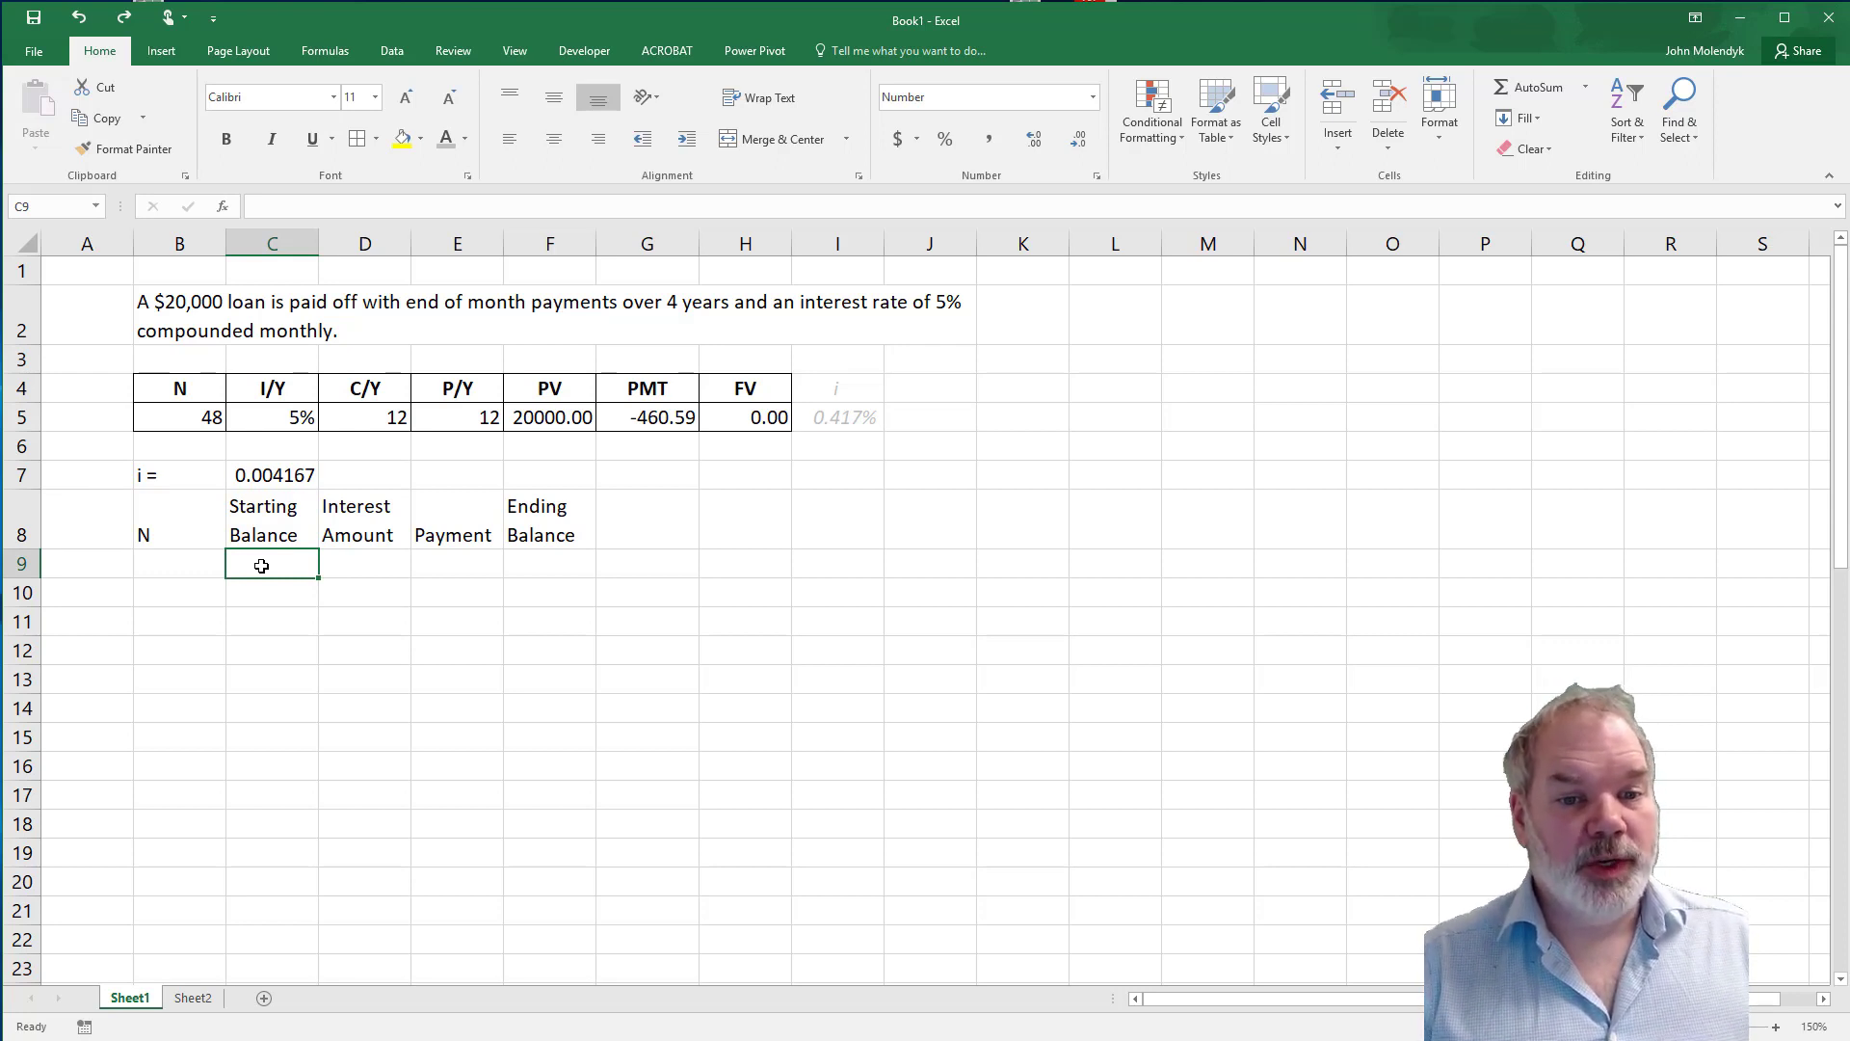
{"action": "left_click", "coordinate": [183, 570]}
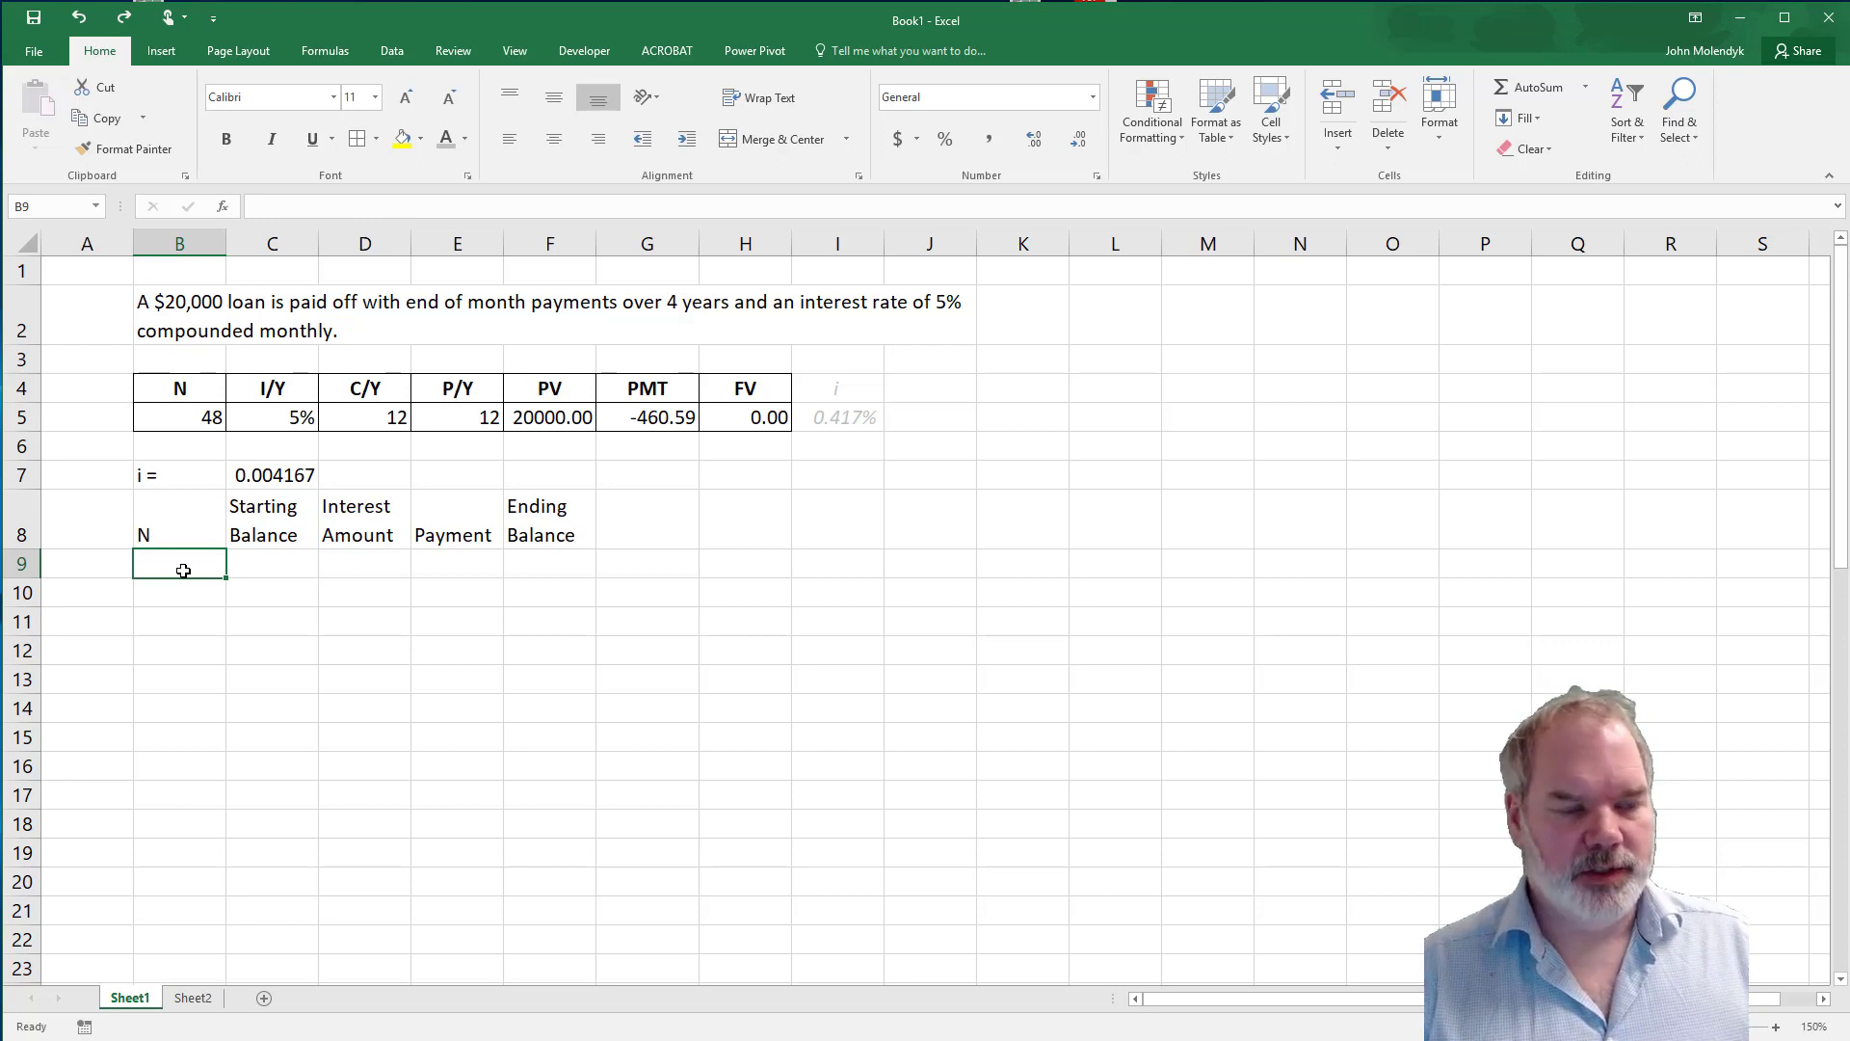
{"action": "type", "text": "1"}
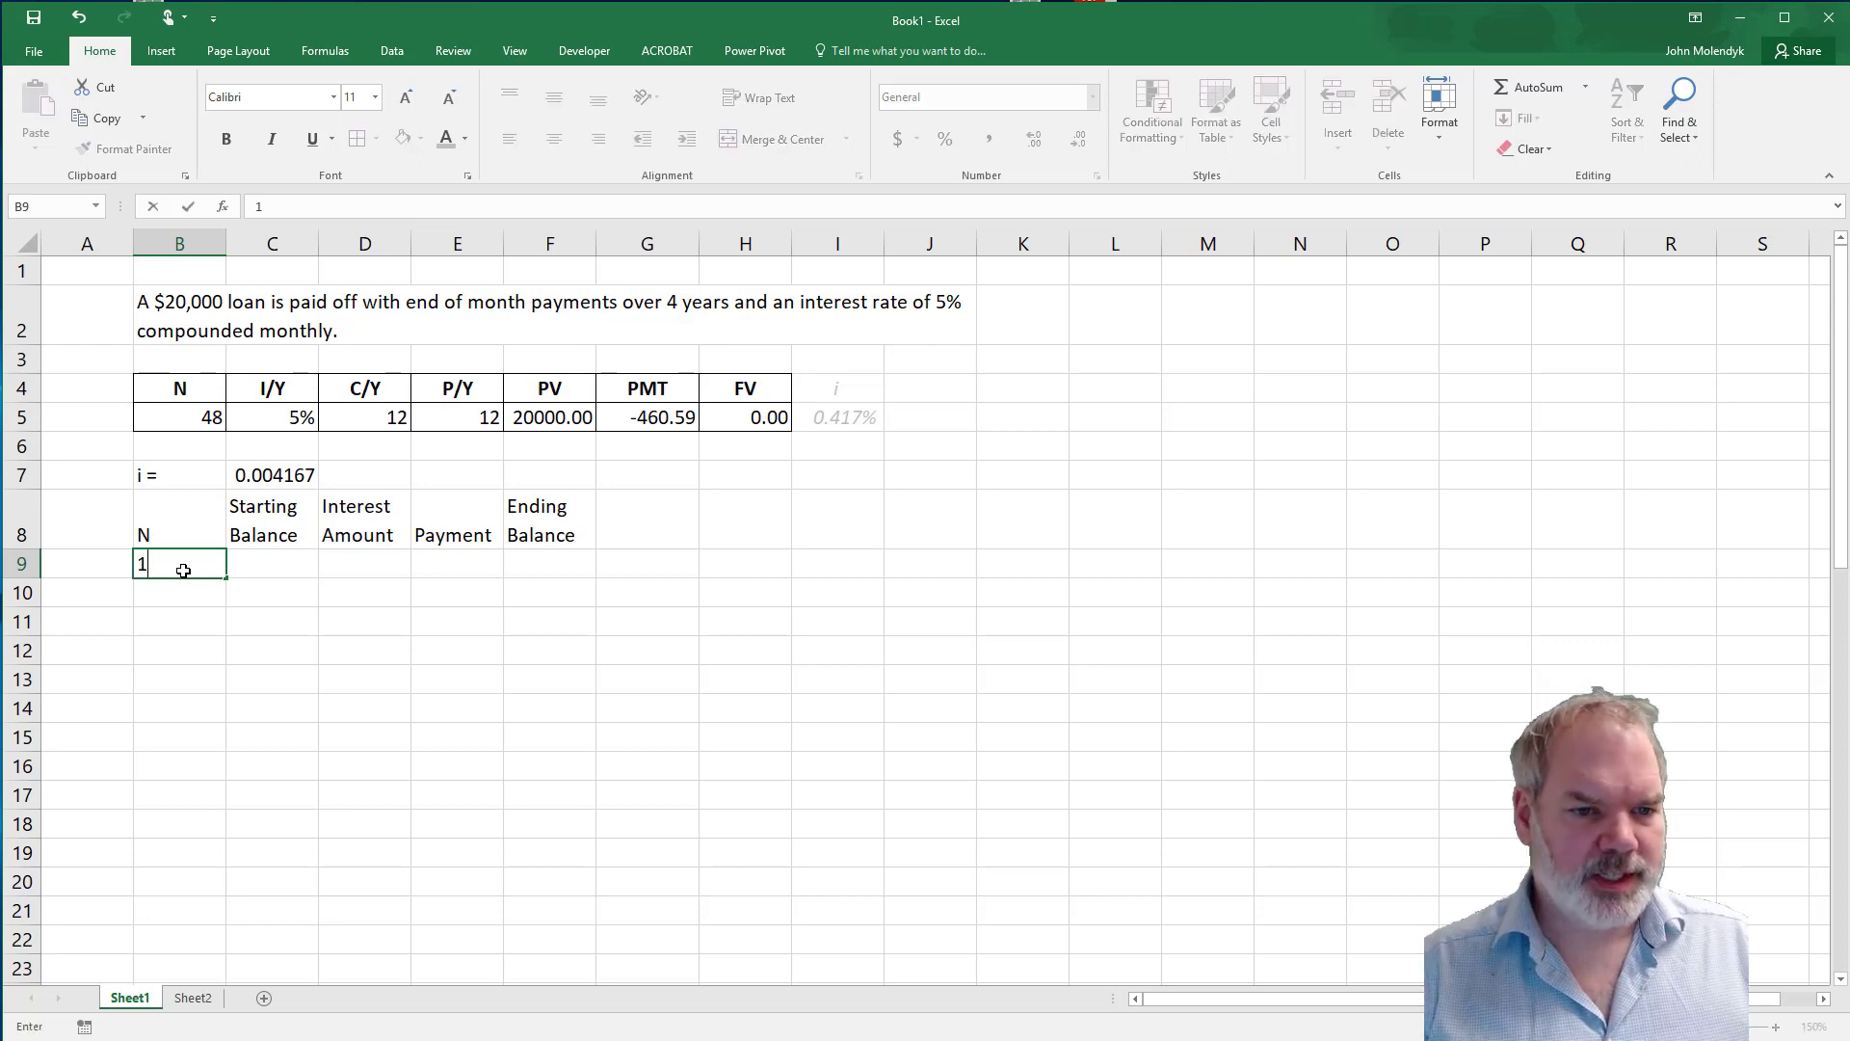
{"action": "key", "text": "Return"}
{"action": "type", "text": "2"}
{"action": "key", "text": "Return"}
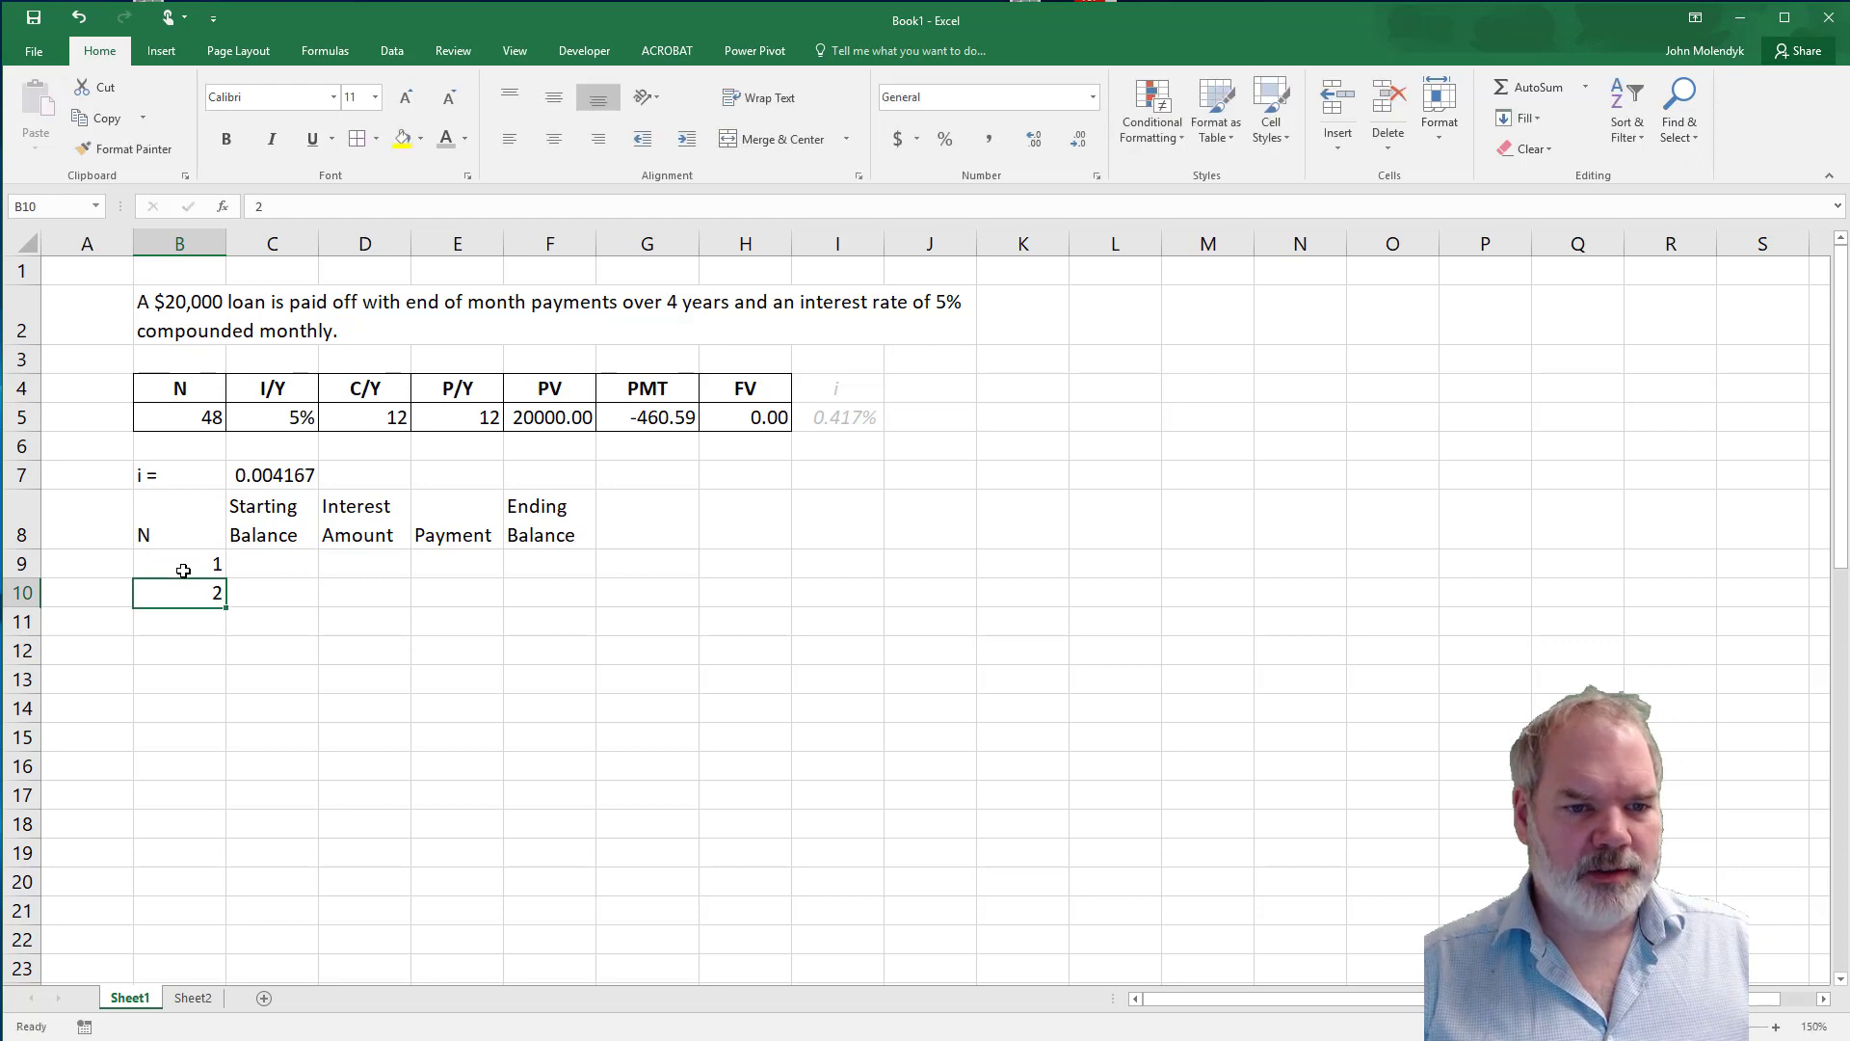
Extend the period number series from B9:B10 down to 48 in B56.
{"action": "left_click", "coordinate": [183, 570]}
{"action": "key", "text": "shift+Down"}
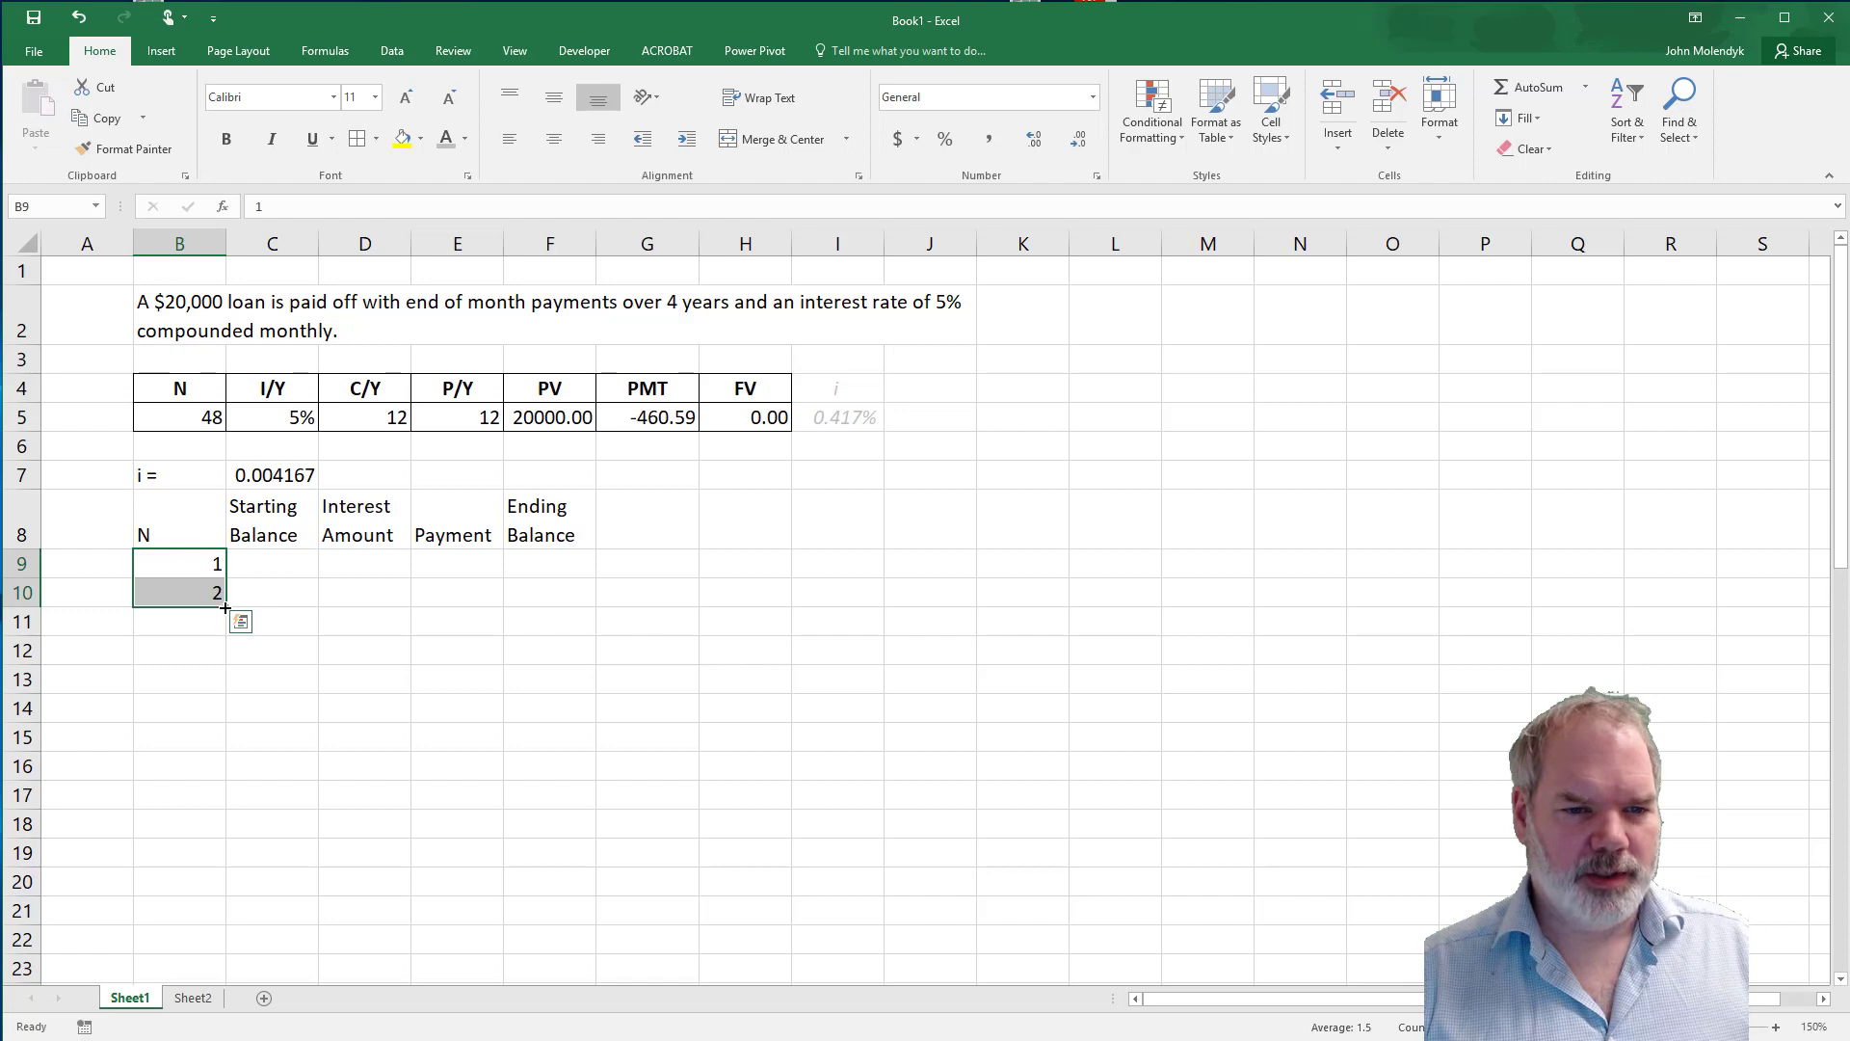
{"action": "left_click_drag", "start_coordinate": [225, 608], "coordinate": [223, 944]}
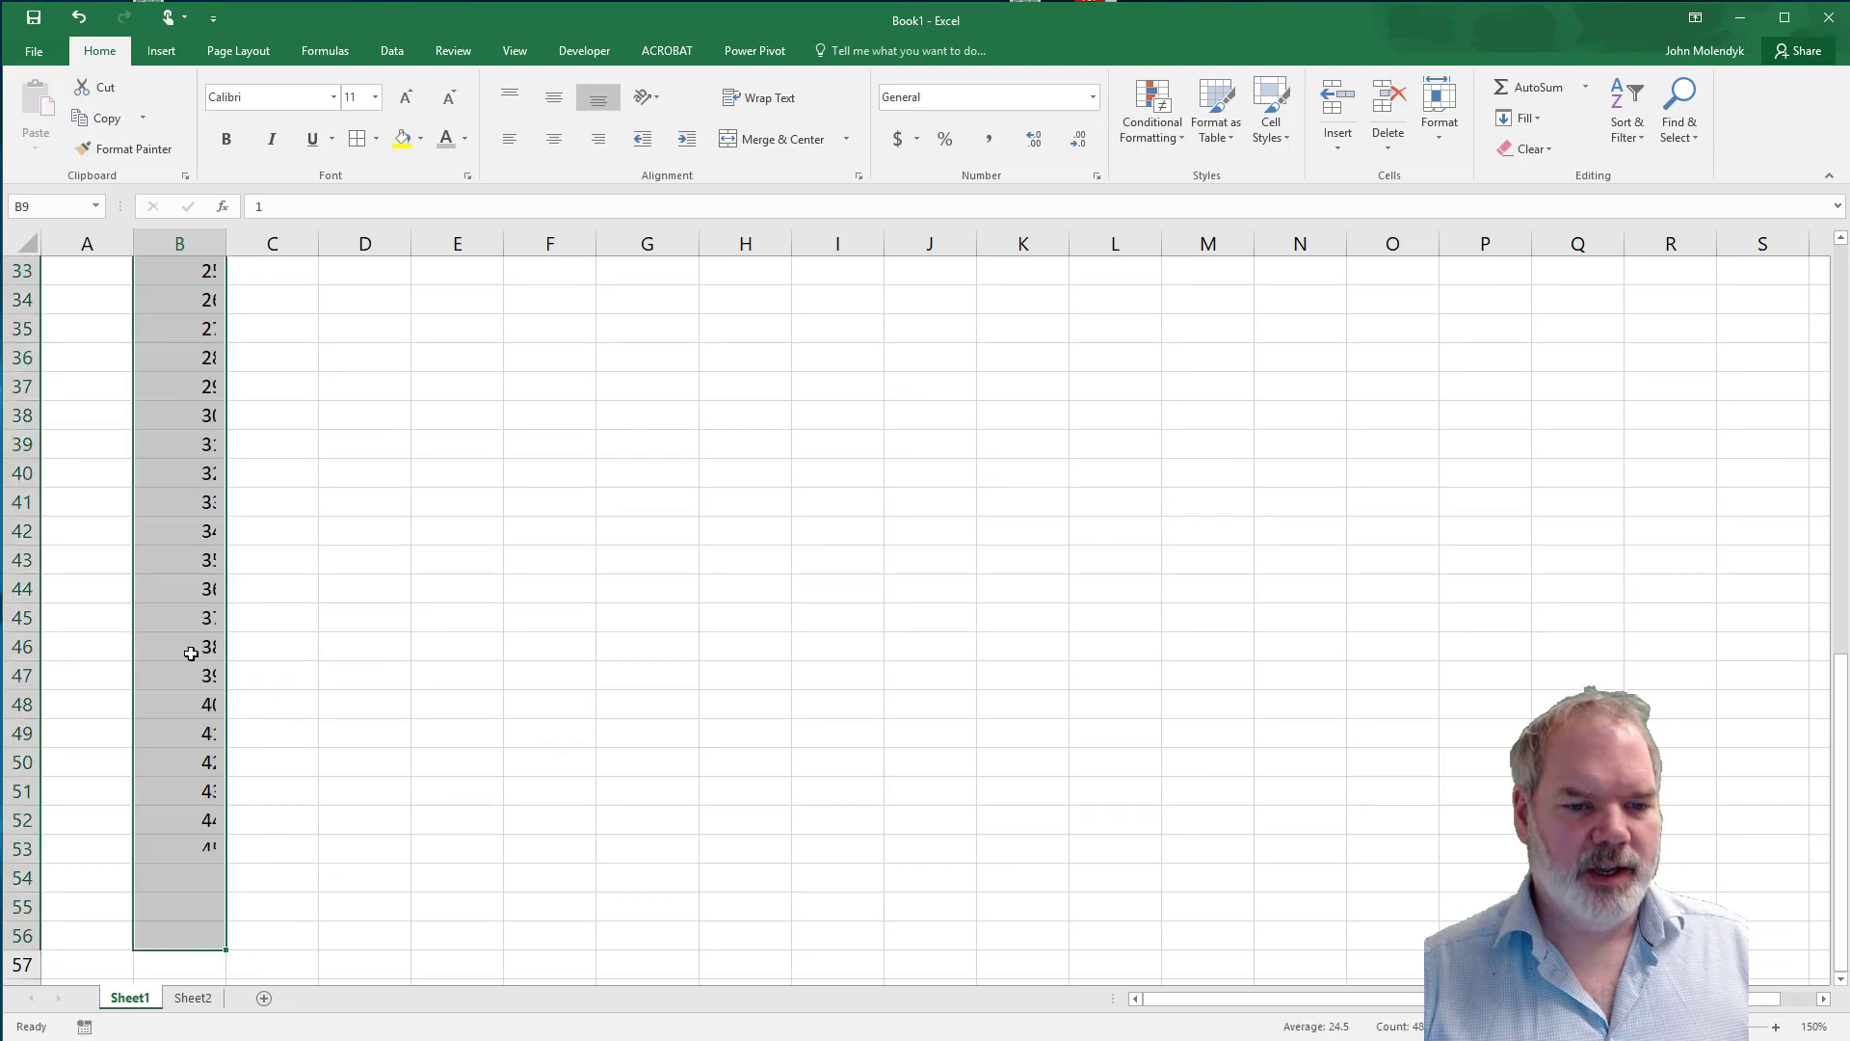
{"action": "scroll", "coordinate": [189, 914], "scroll_direction": "up", "scroll_amount": 11}
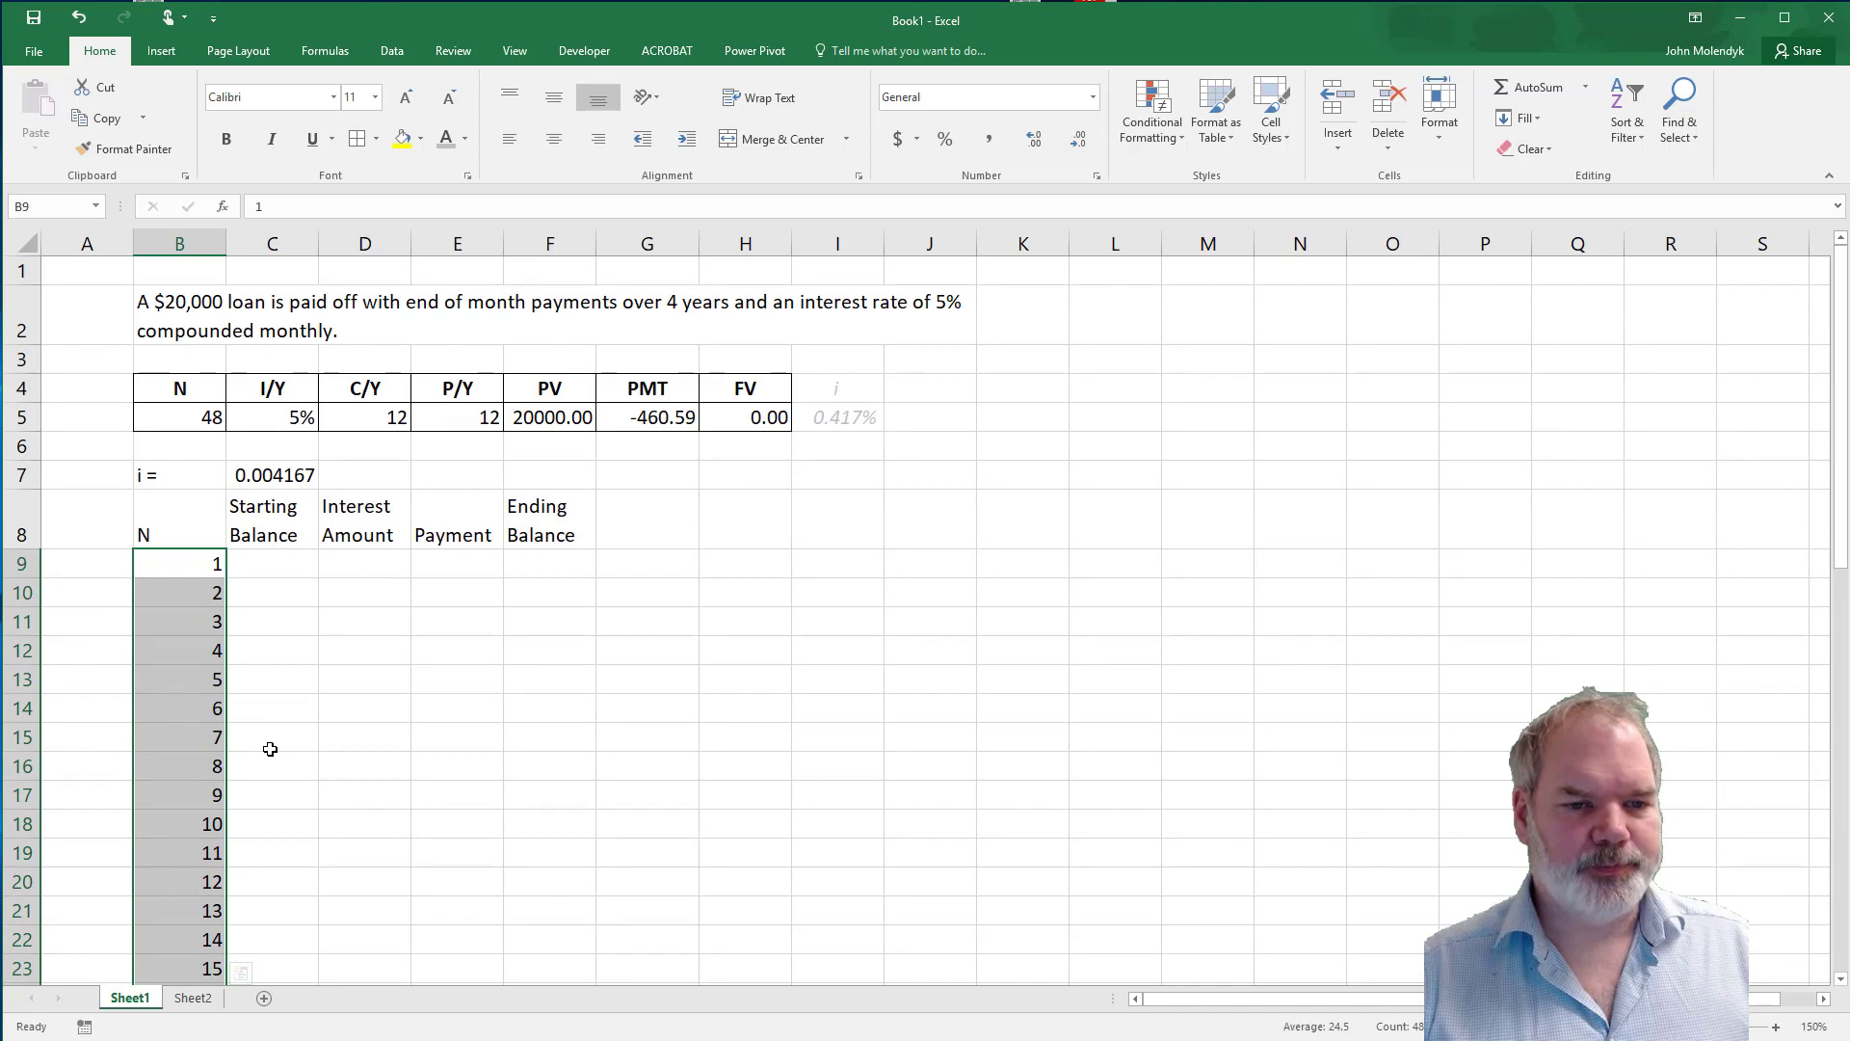
Enter 20000 as the first period's starting balance in C9.
{"action": "left_click", "coordinate": [291, 566]}
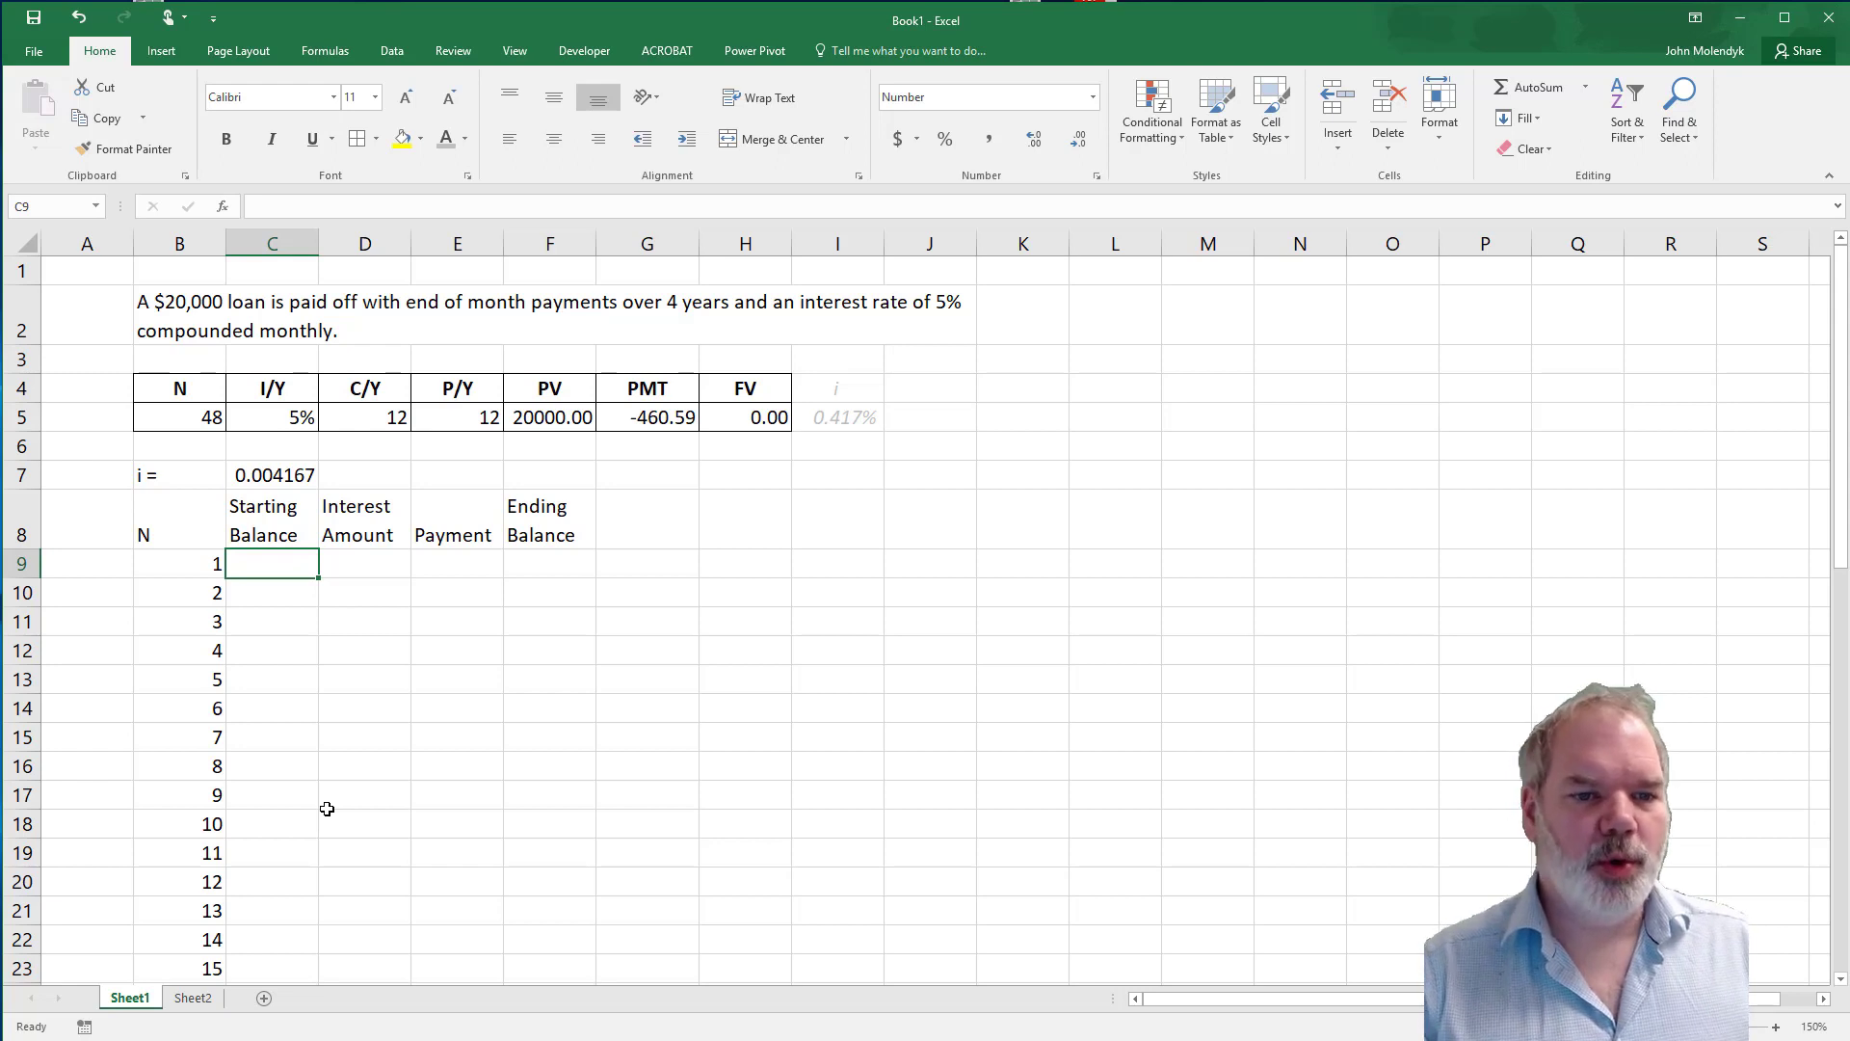
{"action": "type", "text": "20000"}
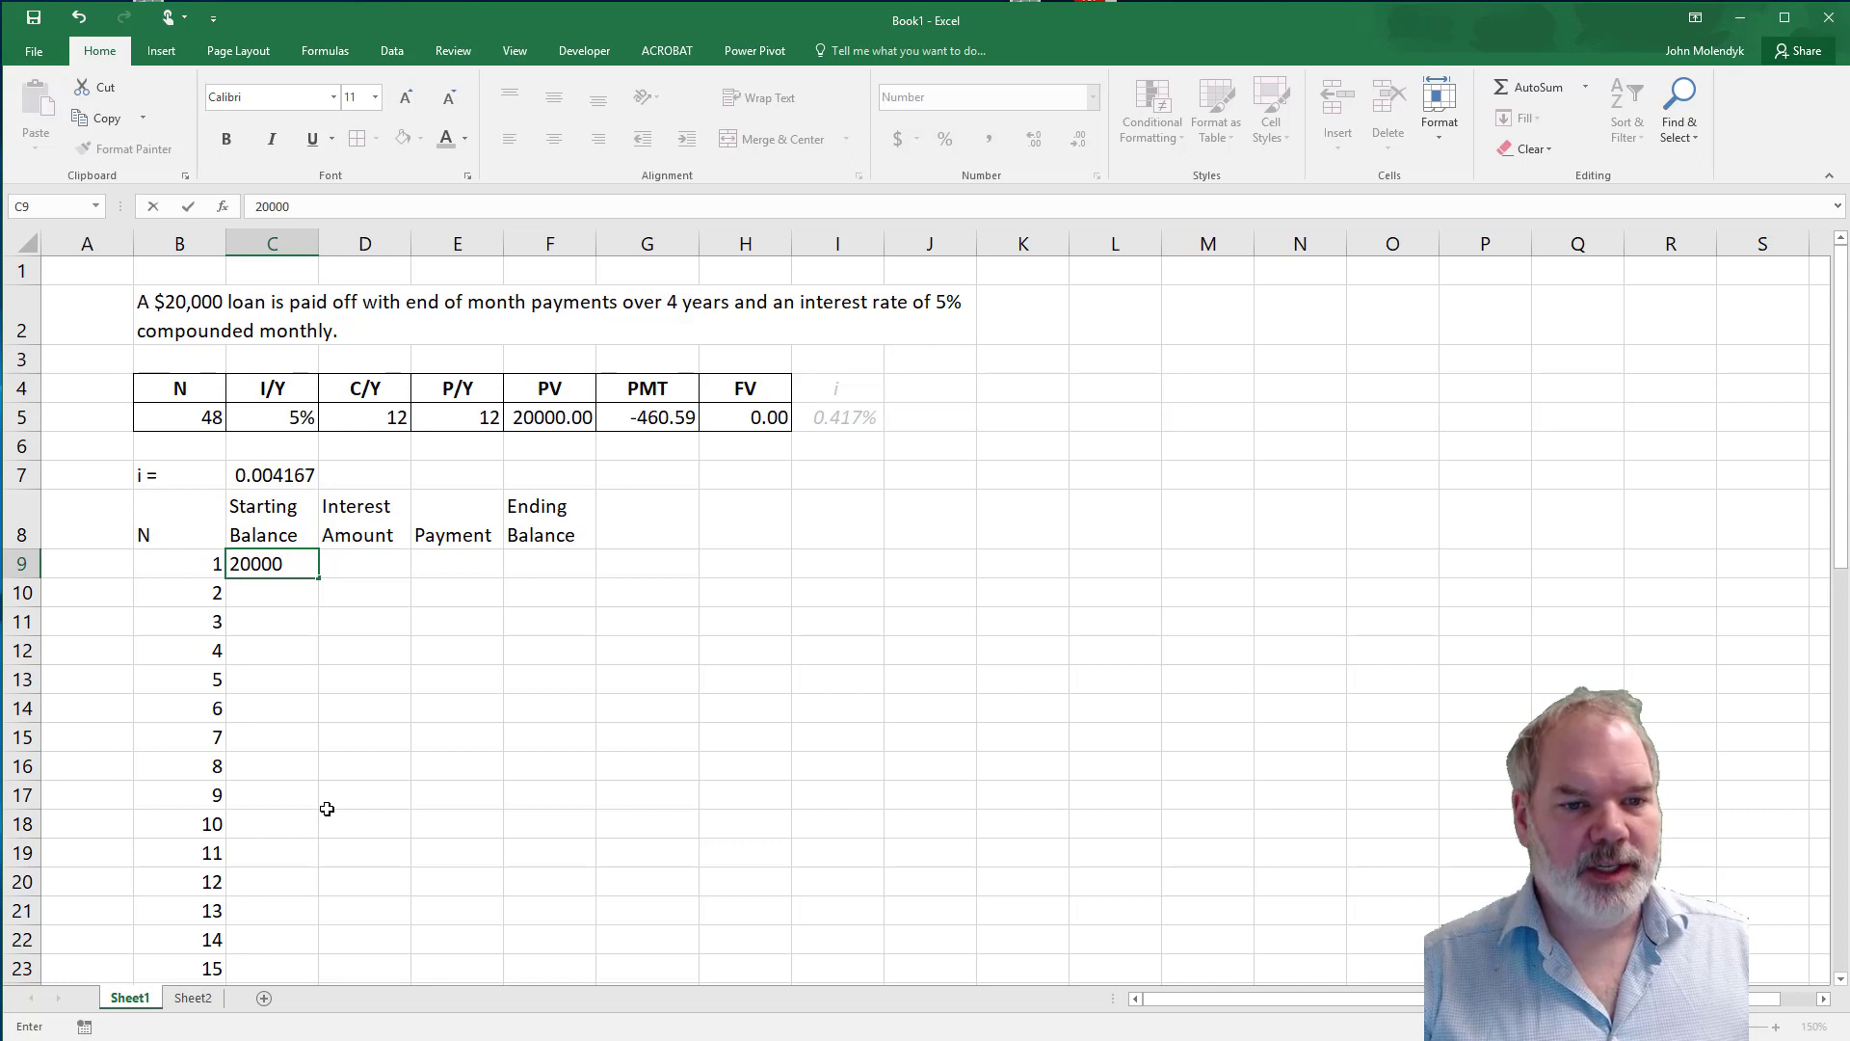
{"action": "key", "text": "Tab"}
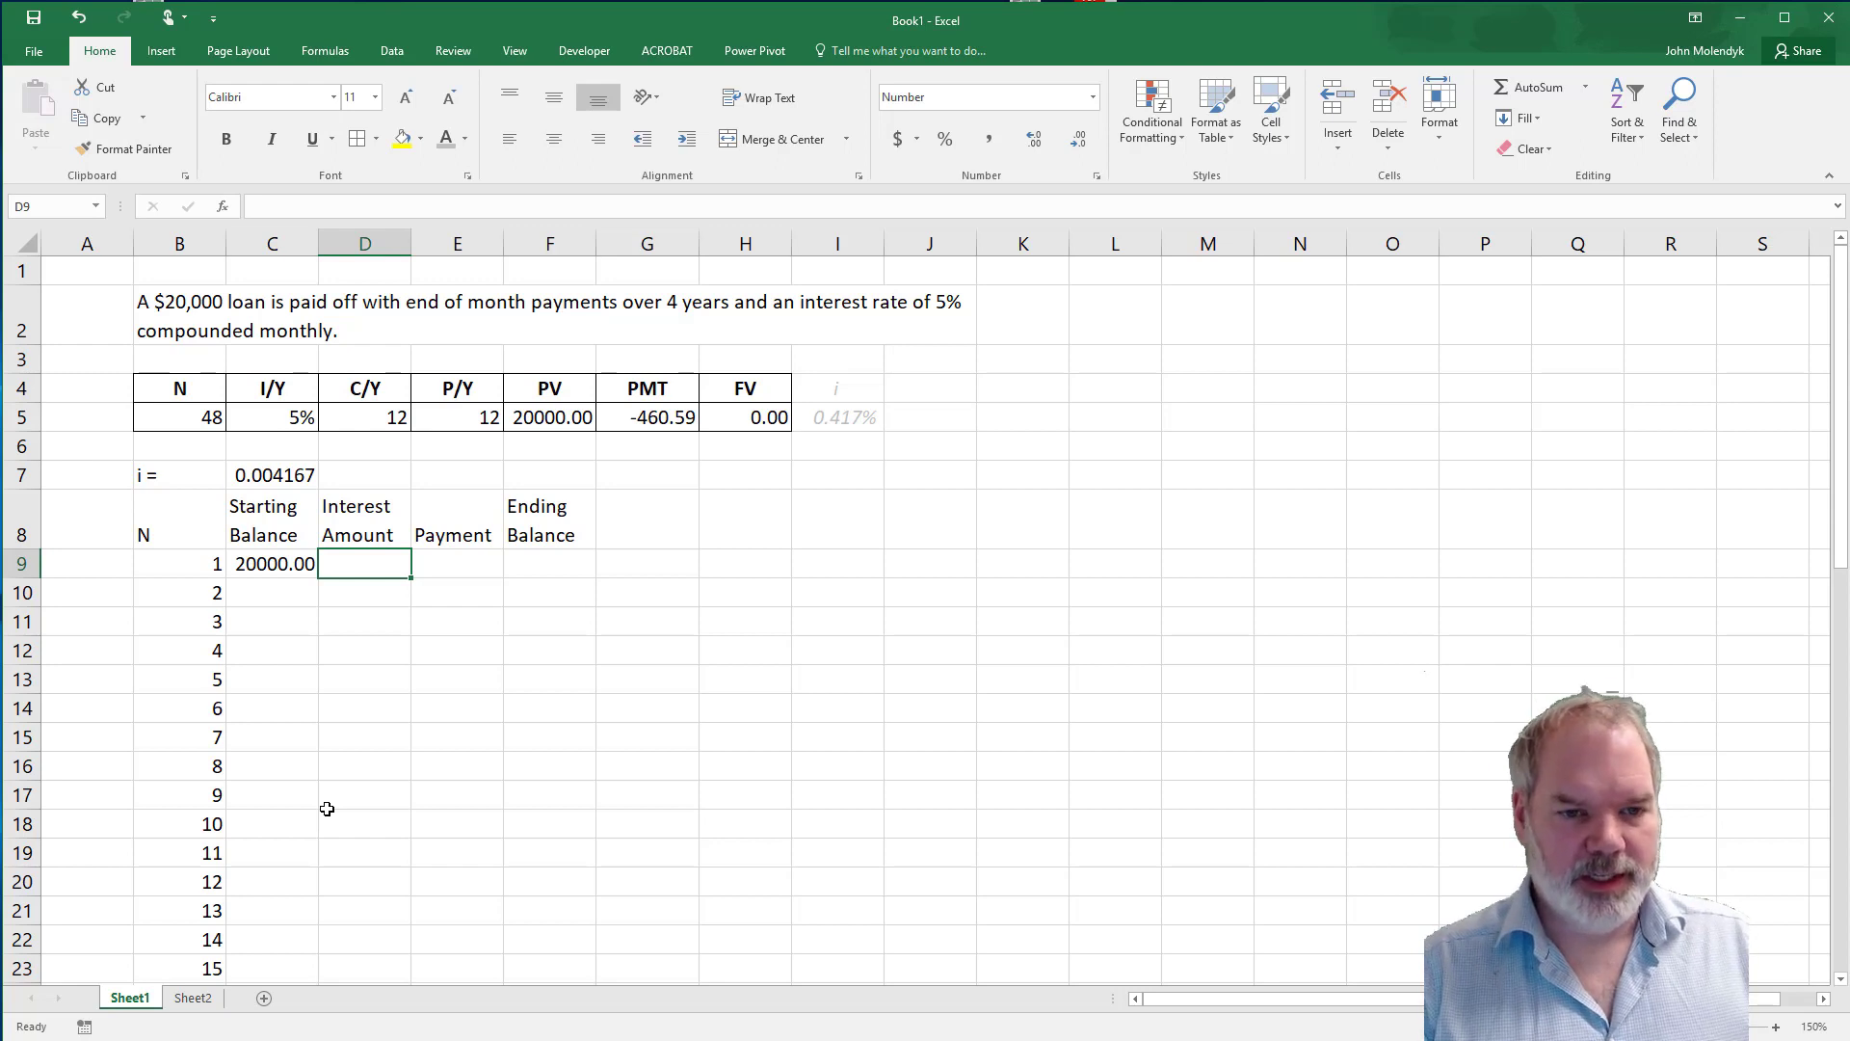
Calculate the first period's interest amount in D9 with =C9*$C$7, keeping the periodic rate reference absolute.
{"action": "type", "text": "="}
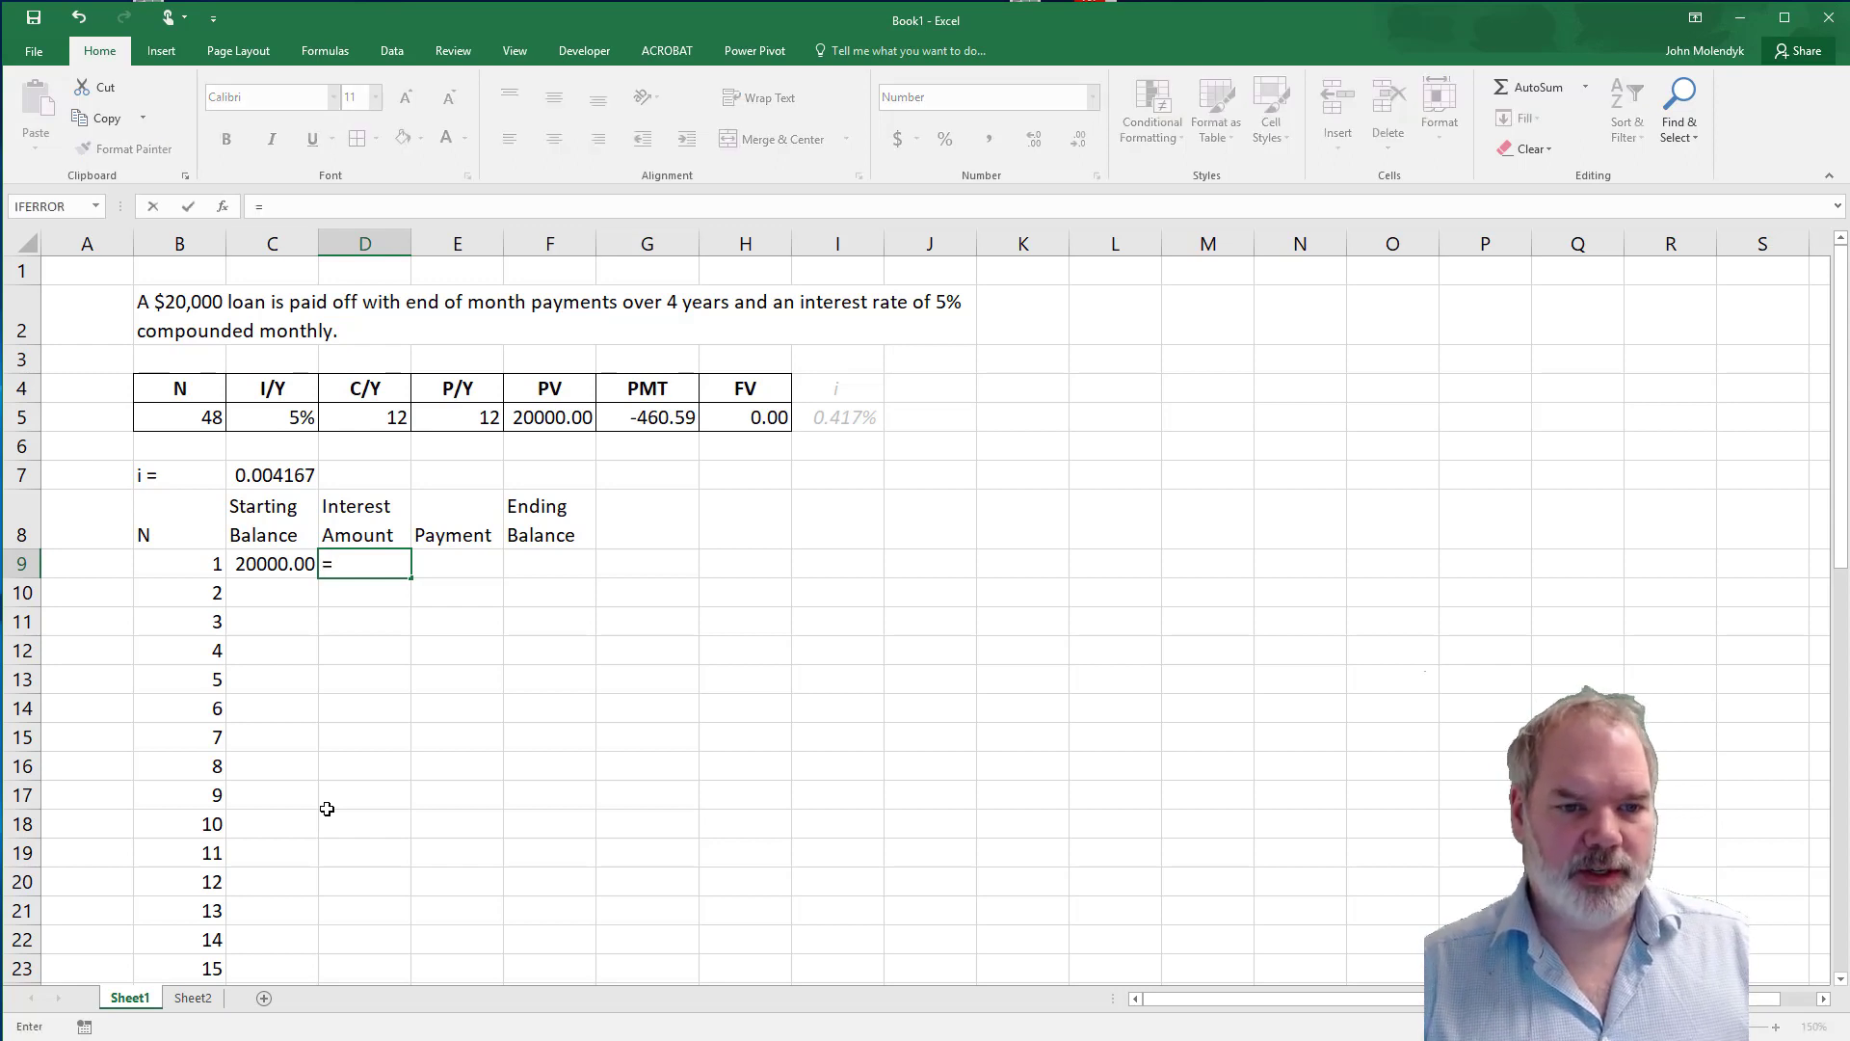
{"action": "left_click", "coordinate": [271, 564]}
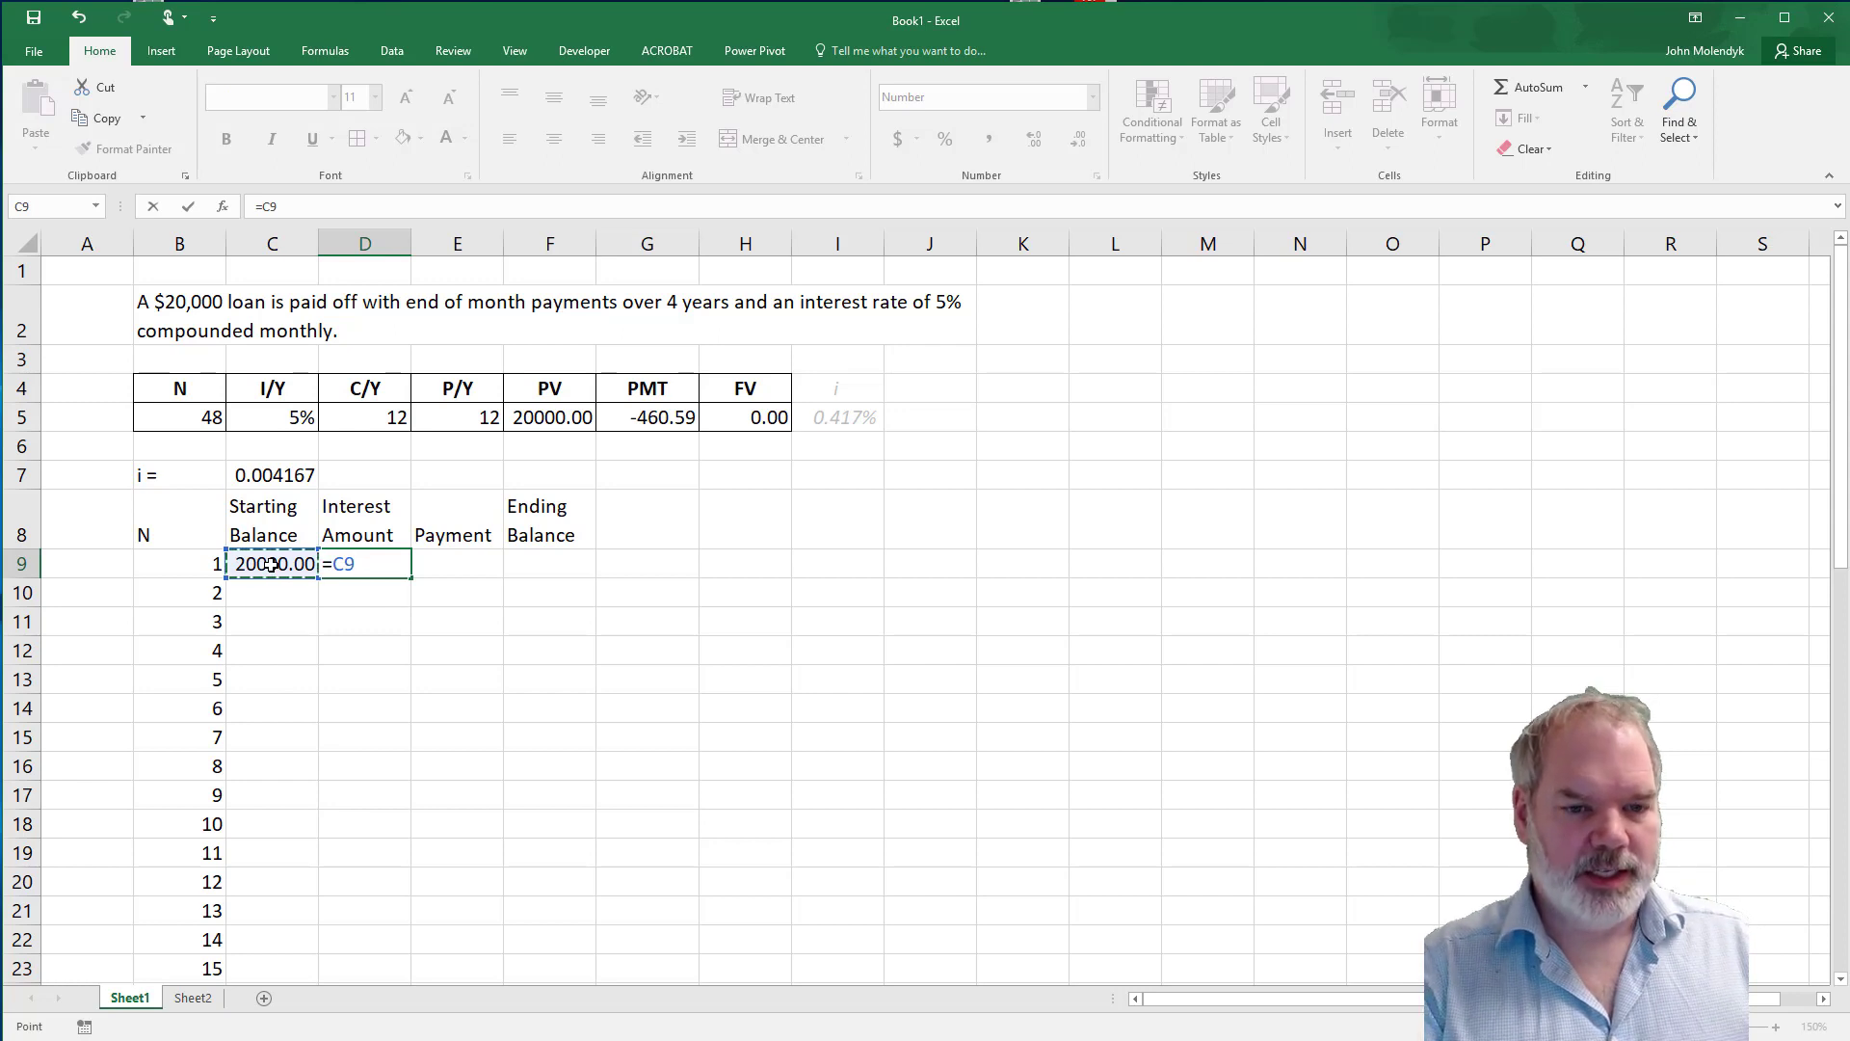
{"action": "type", "text": "*"}
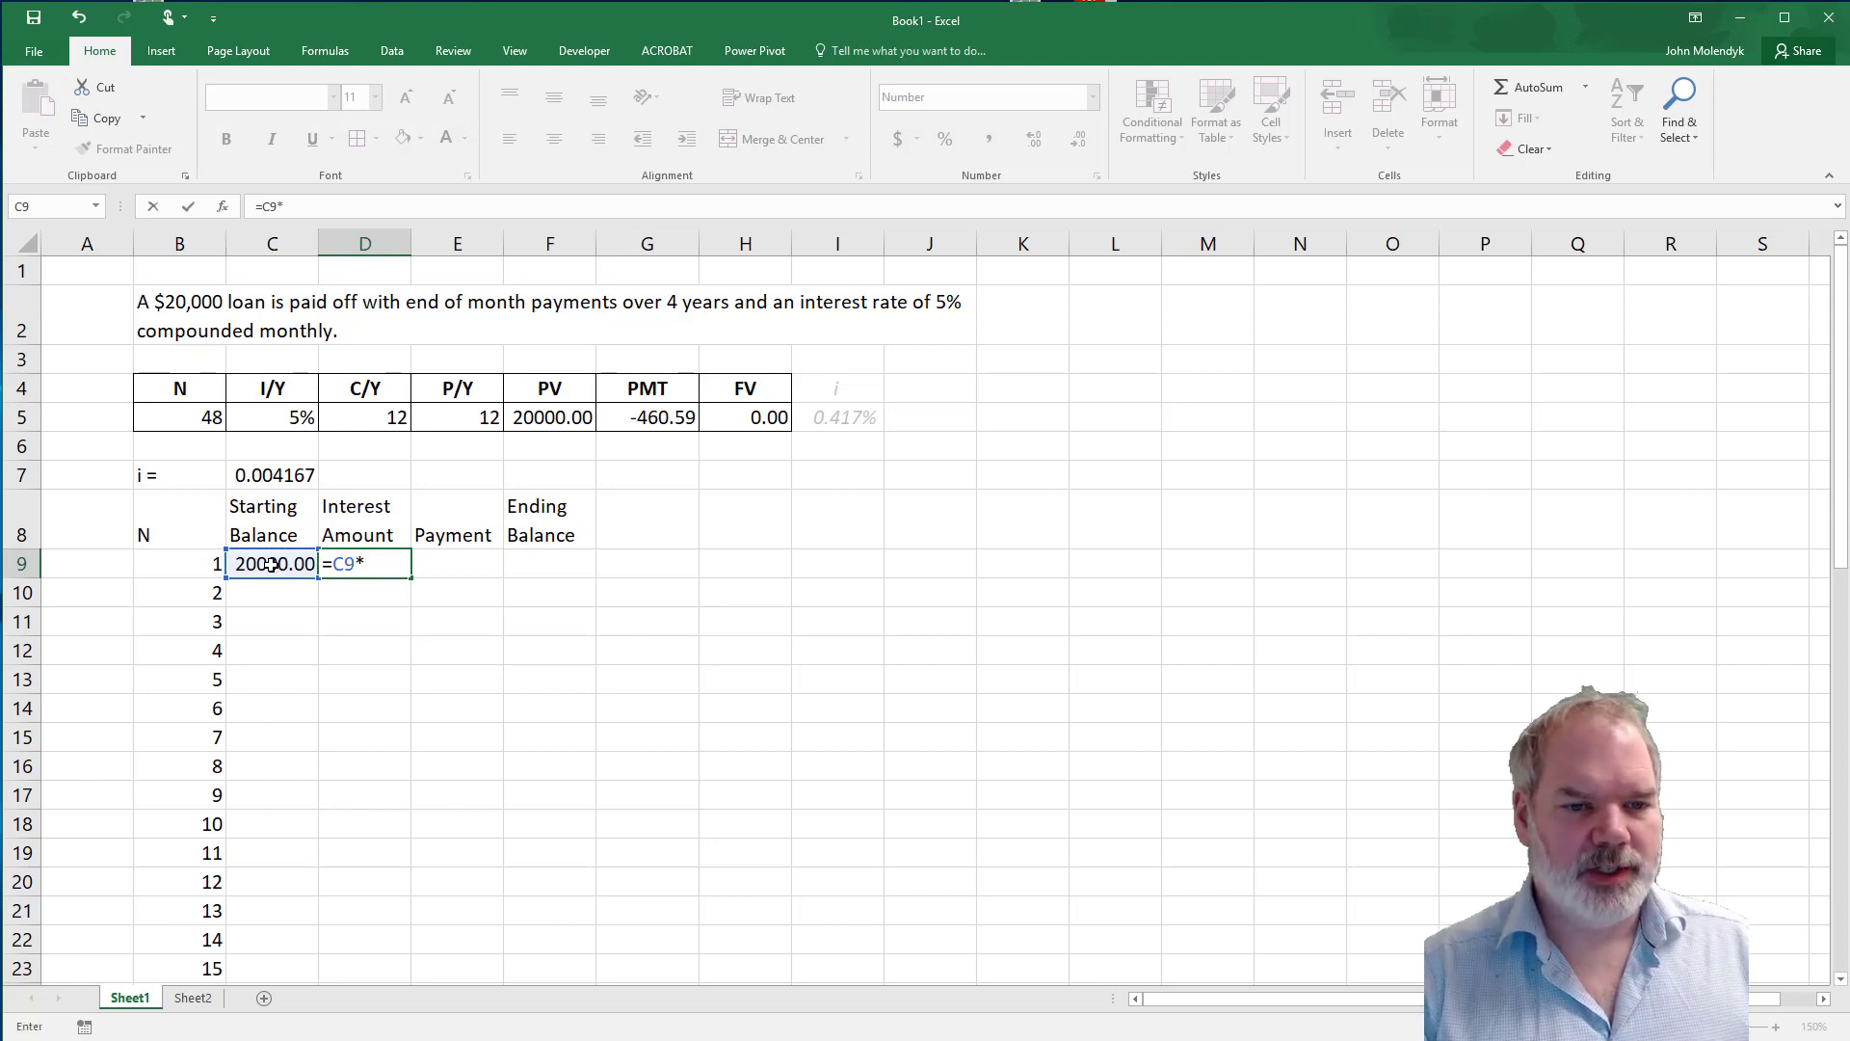
{"action": "left_click", "coordinate": [275, 474]}
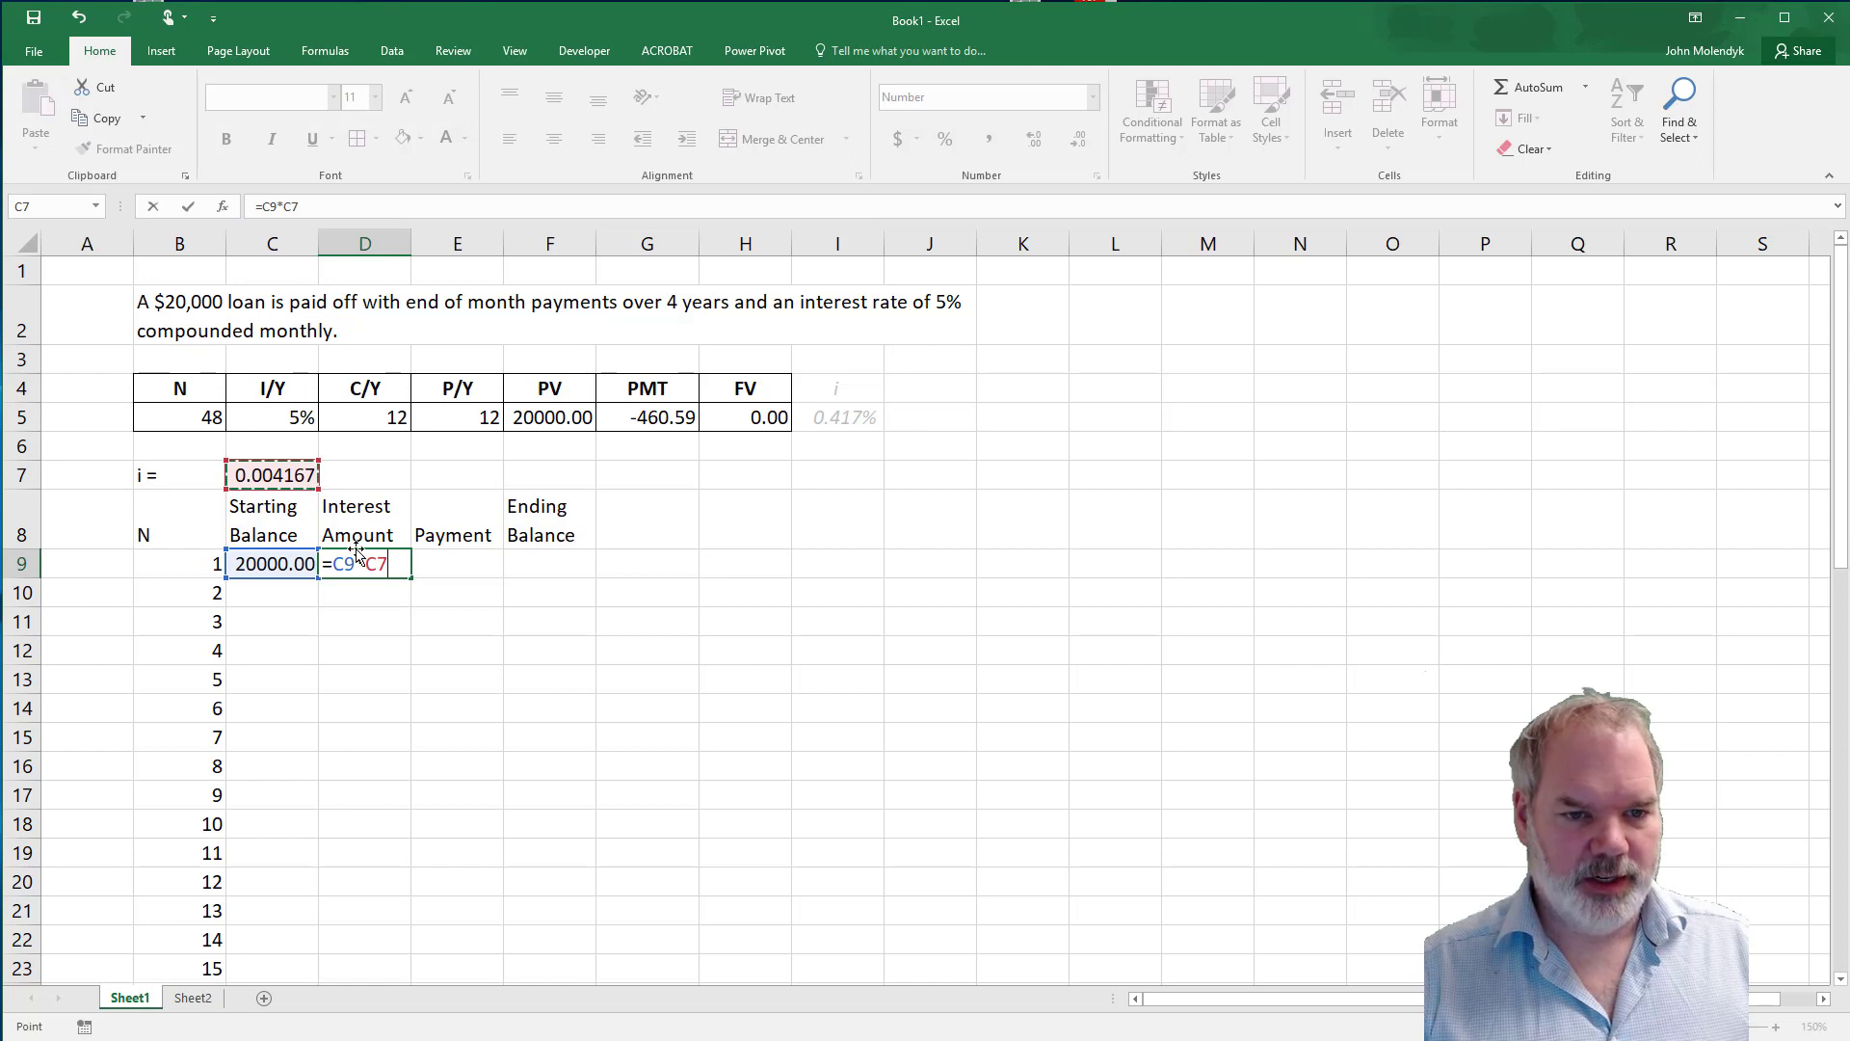
{"action": "key", "text": "F4"}
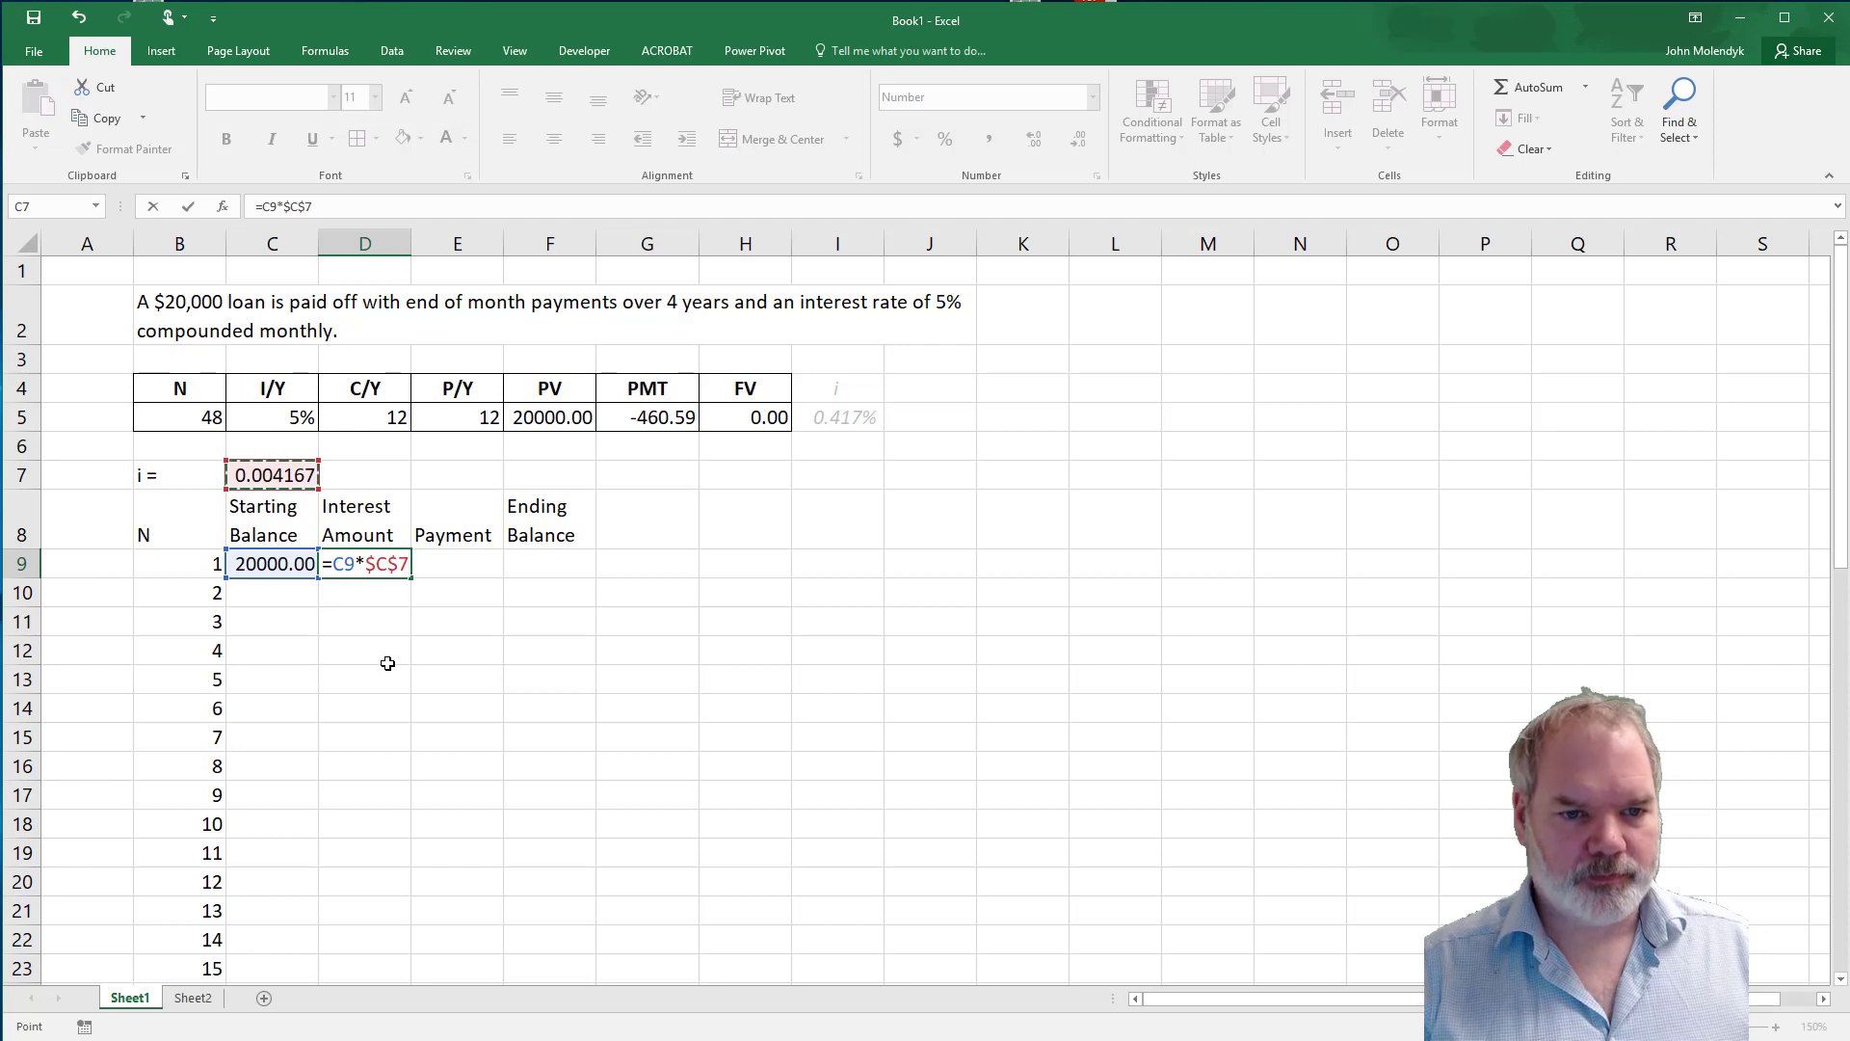
{"action": "key", "text": "Return"}
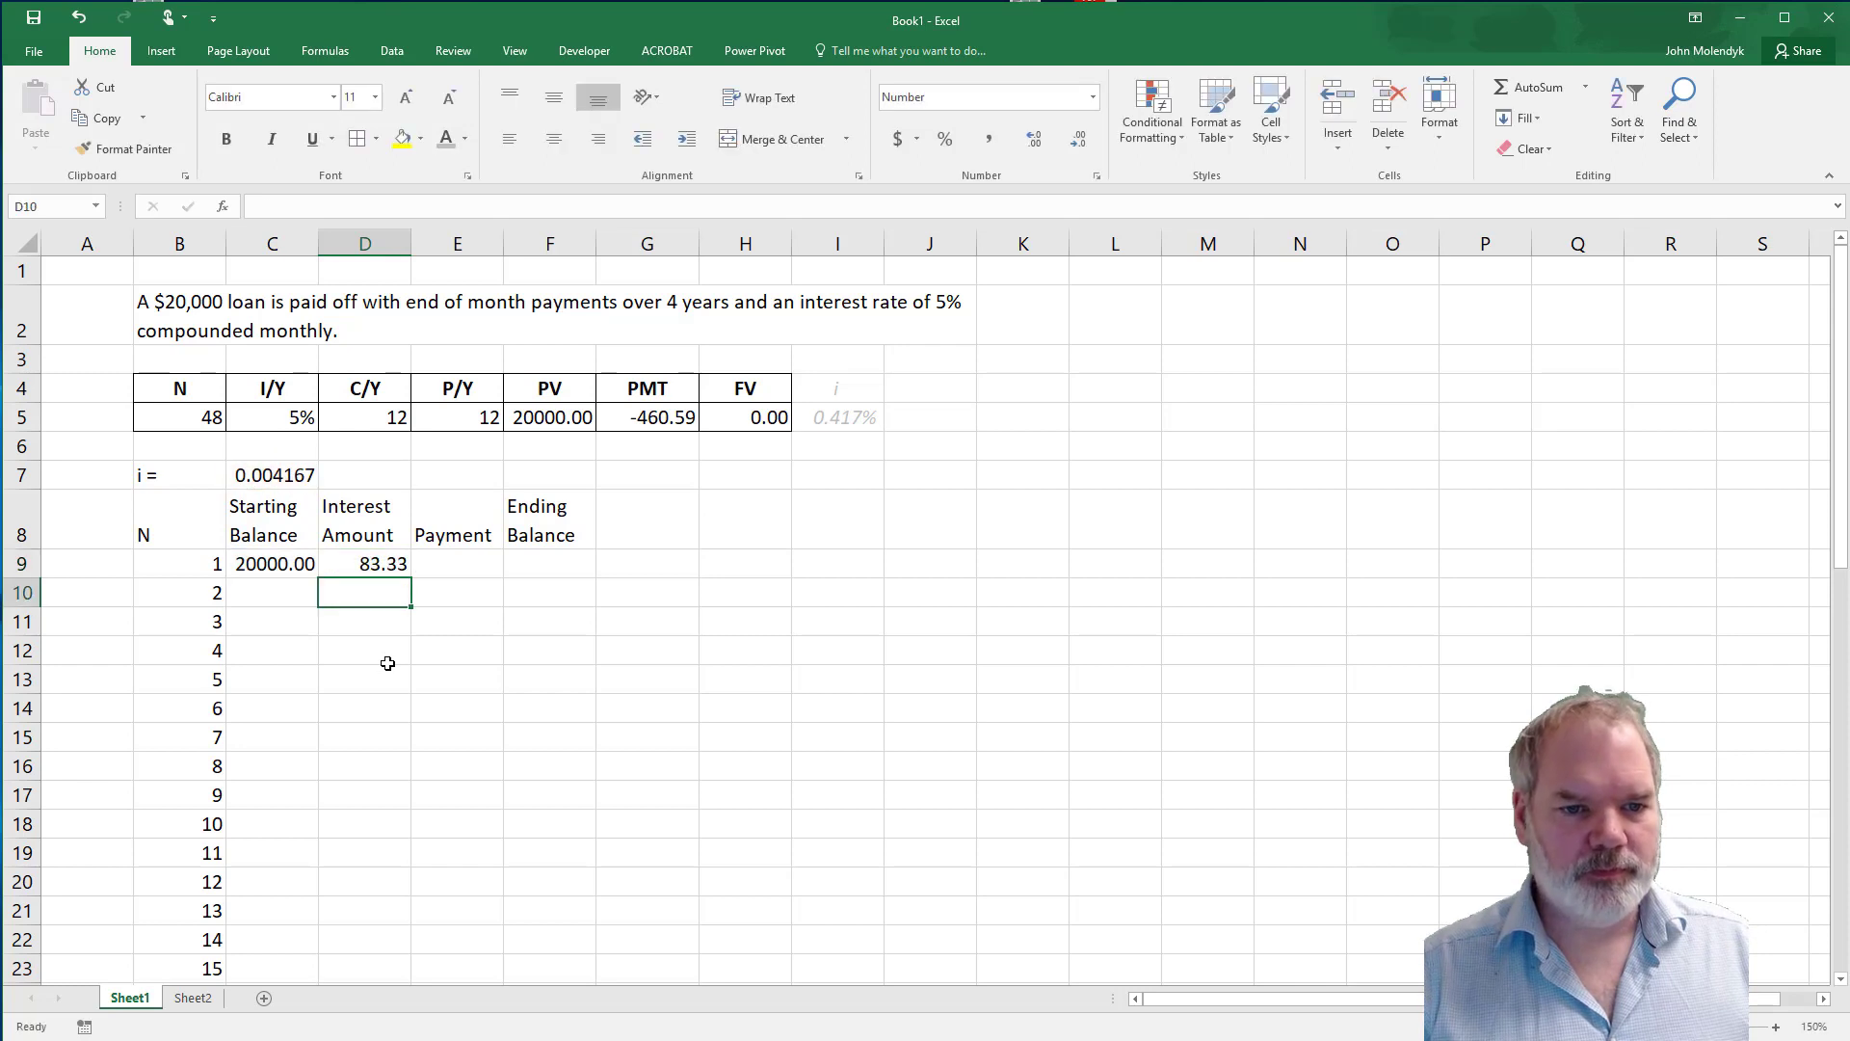
Enter 460.59 as the first period's payment in E9.
{"action": "left_click", "coordinate": [468, 561]}
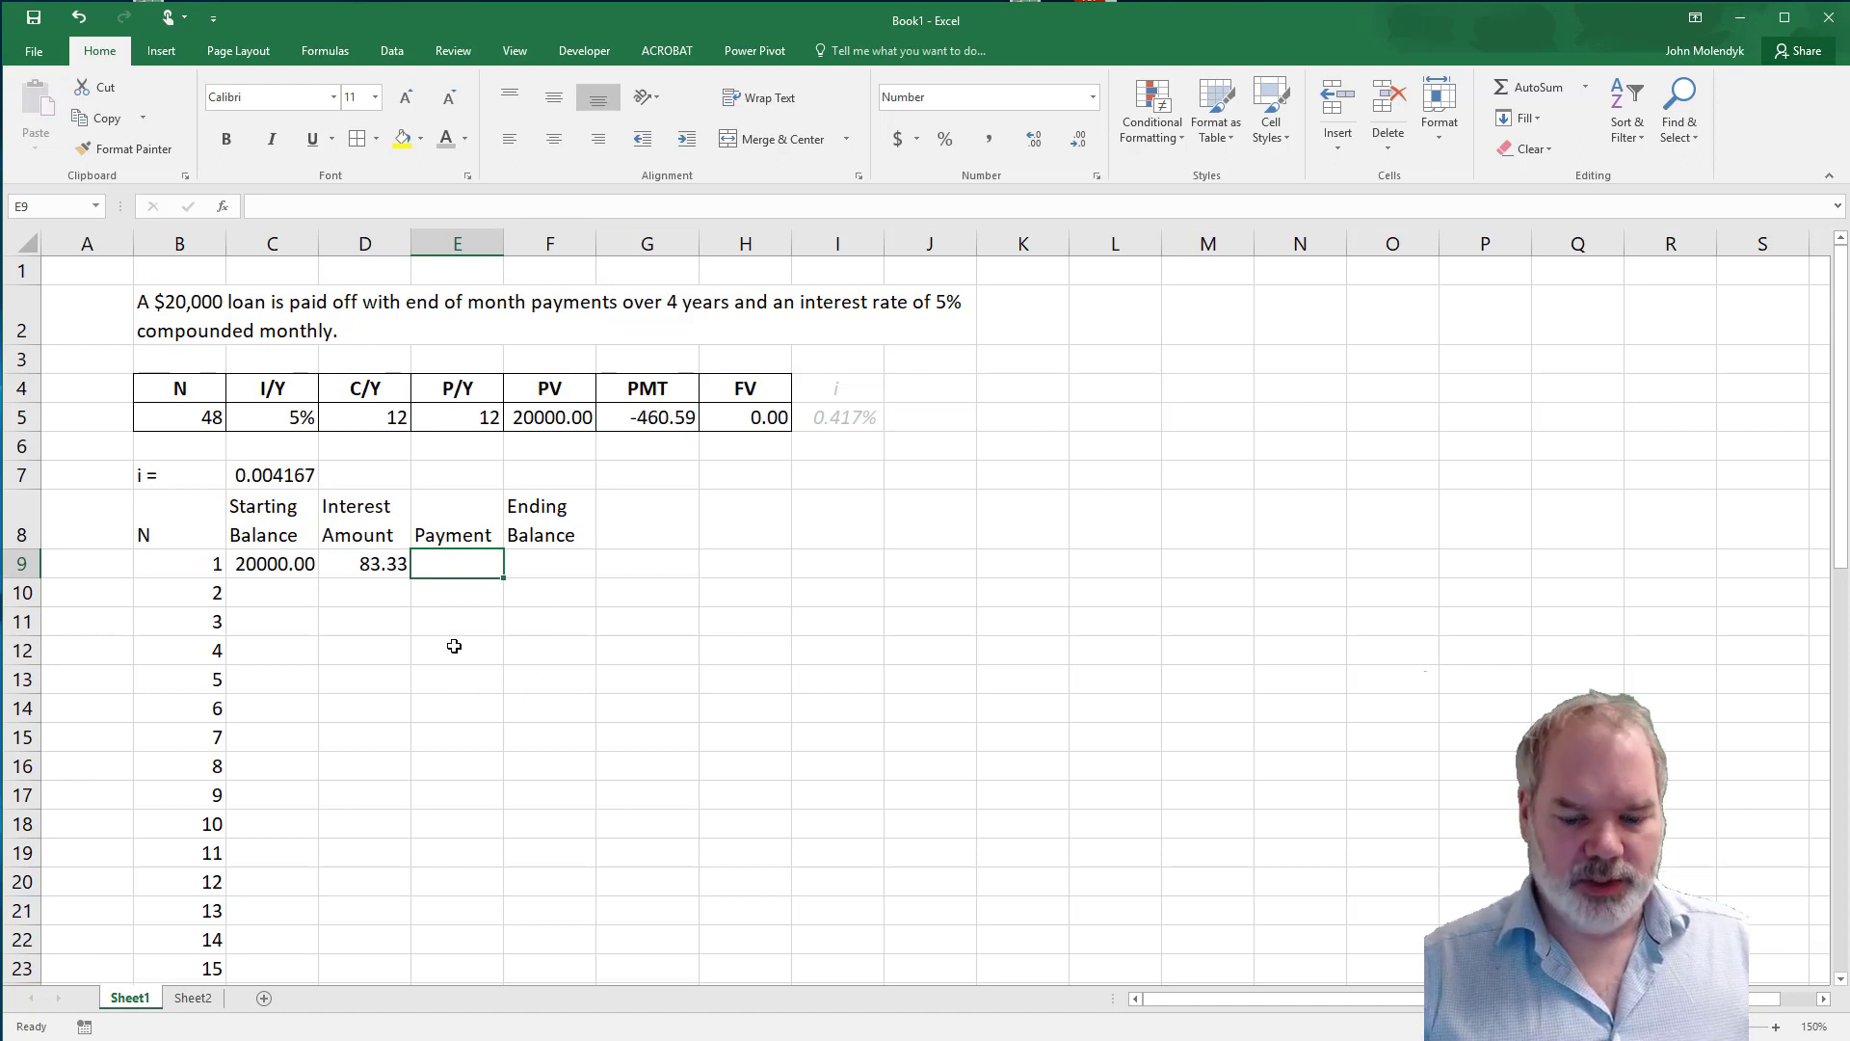
{"action": "type", "text": "4"}
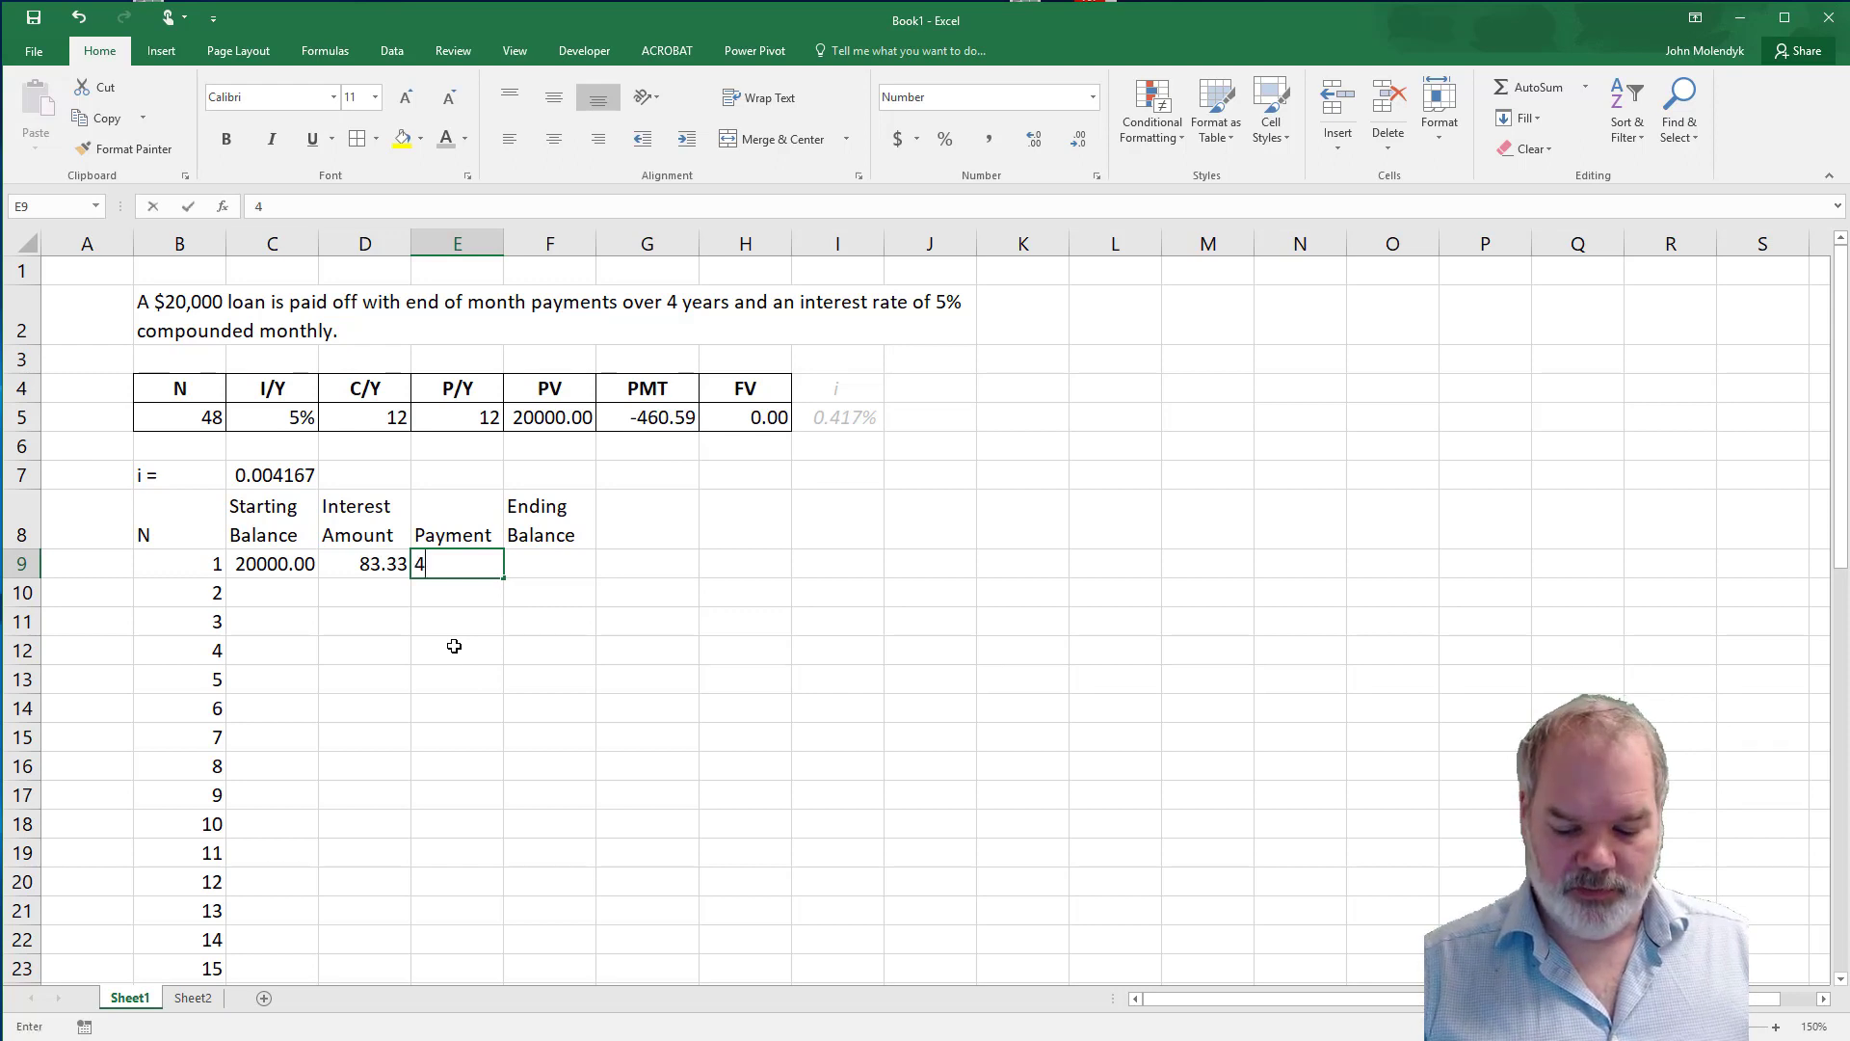
{"action": "type", "text": "60.59"}
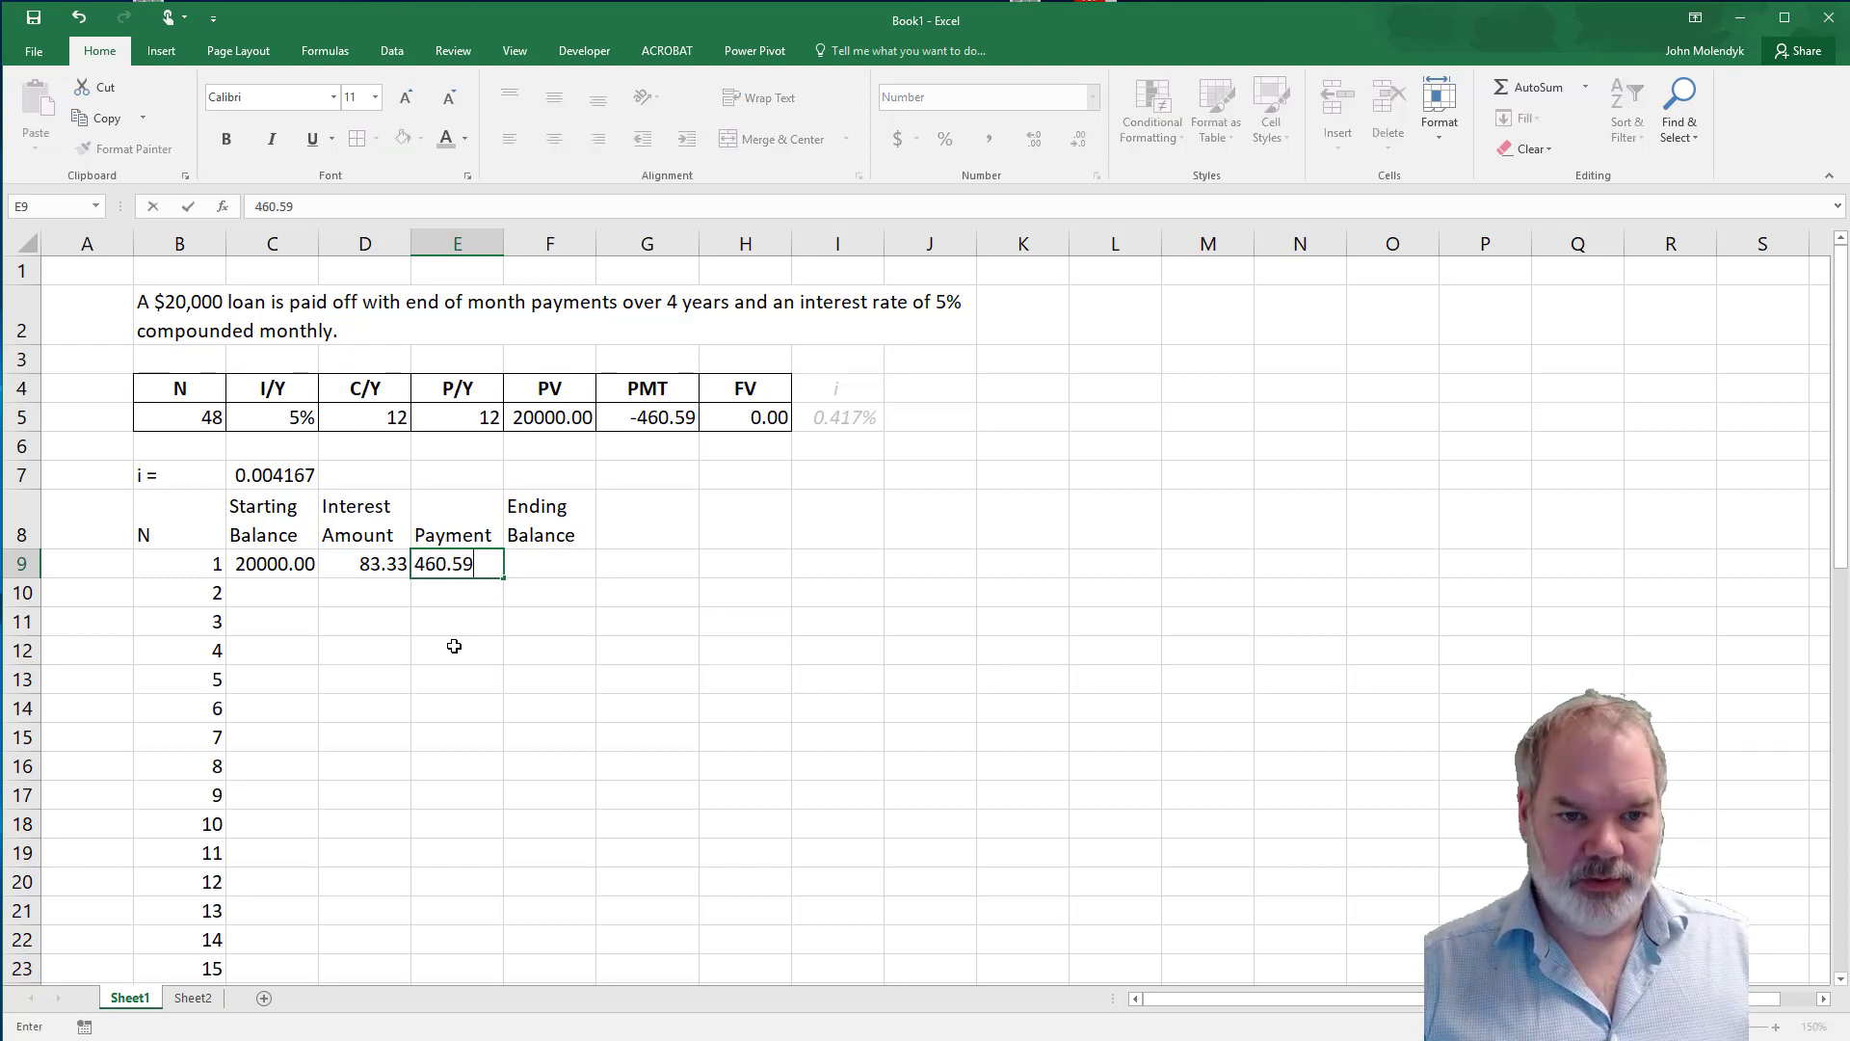
{"action": "key", "text": "Return"}
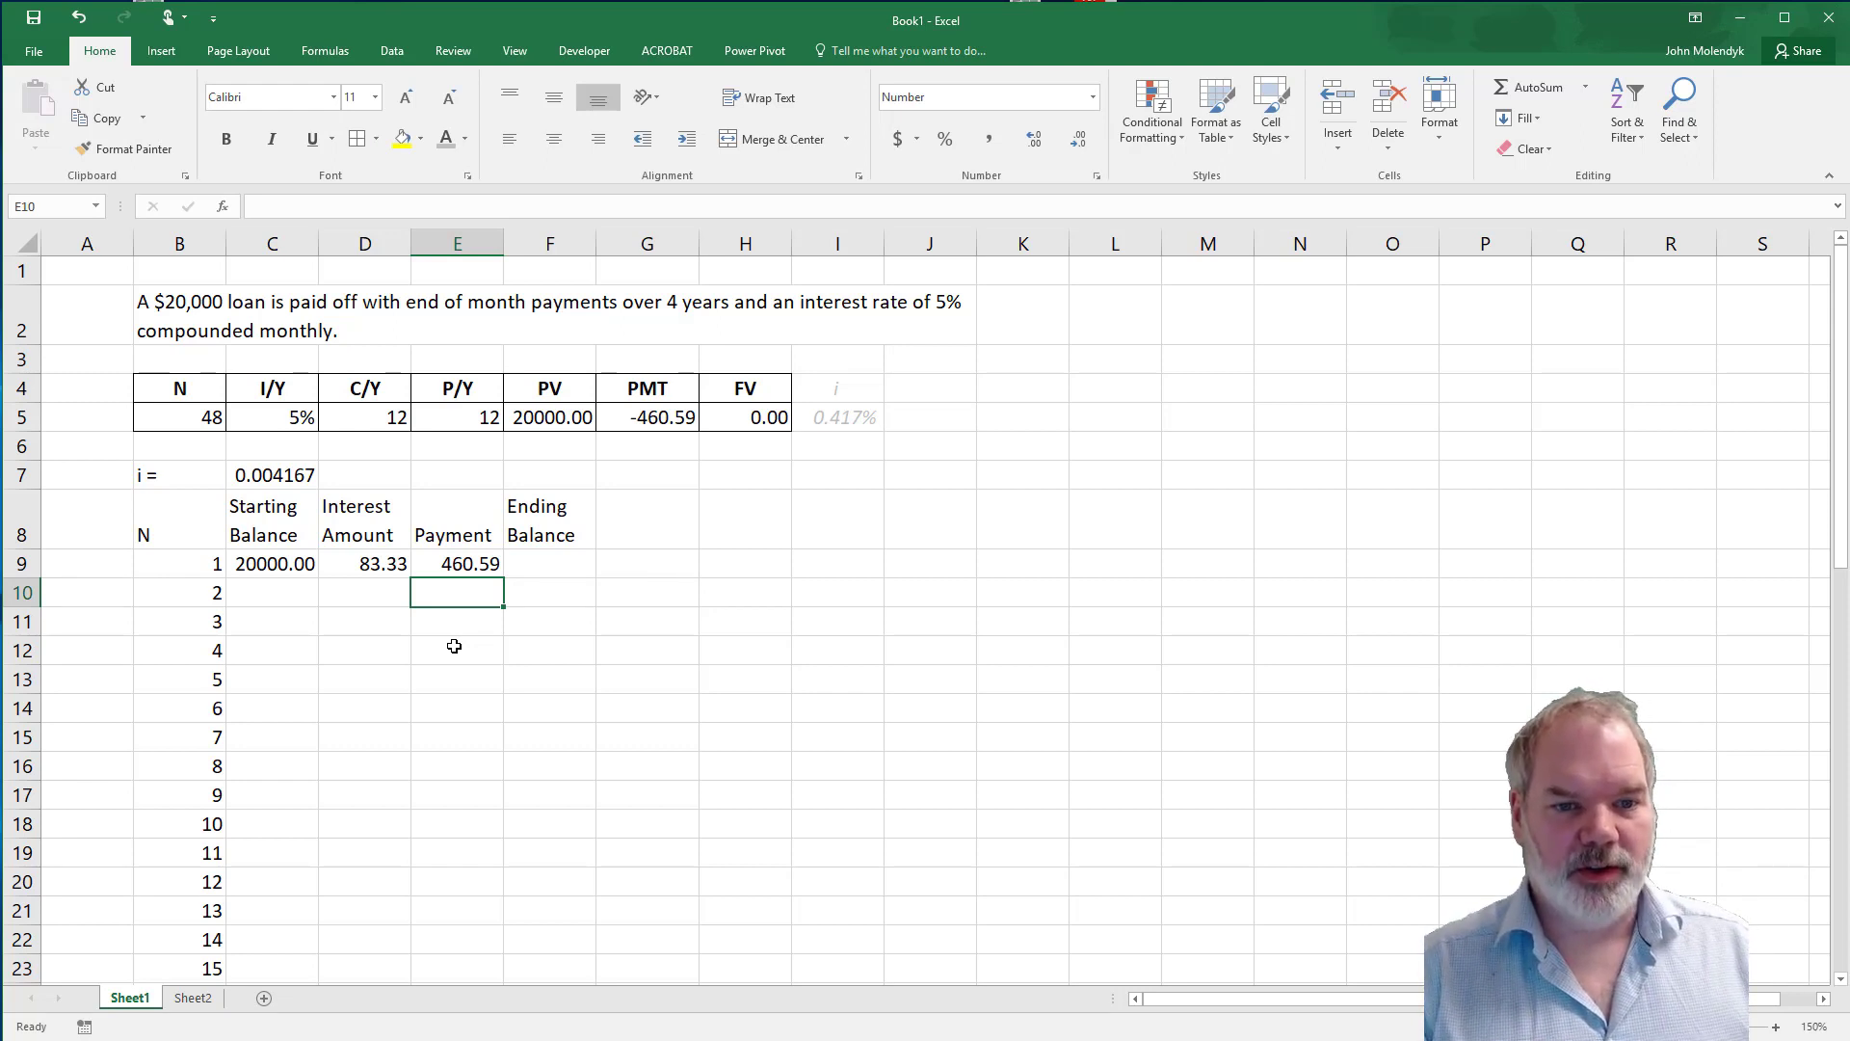
Calculate the first period's ending balance in F9 as starting balance plus interest minus payment, using =C9+D9-E9.
{"action": "left_click", "coordinate": [558, 566]}
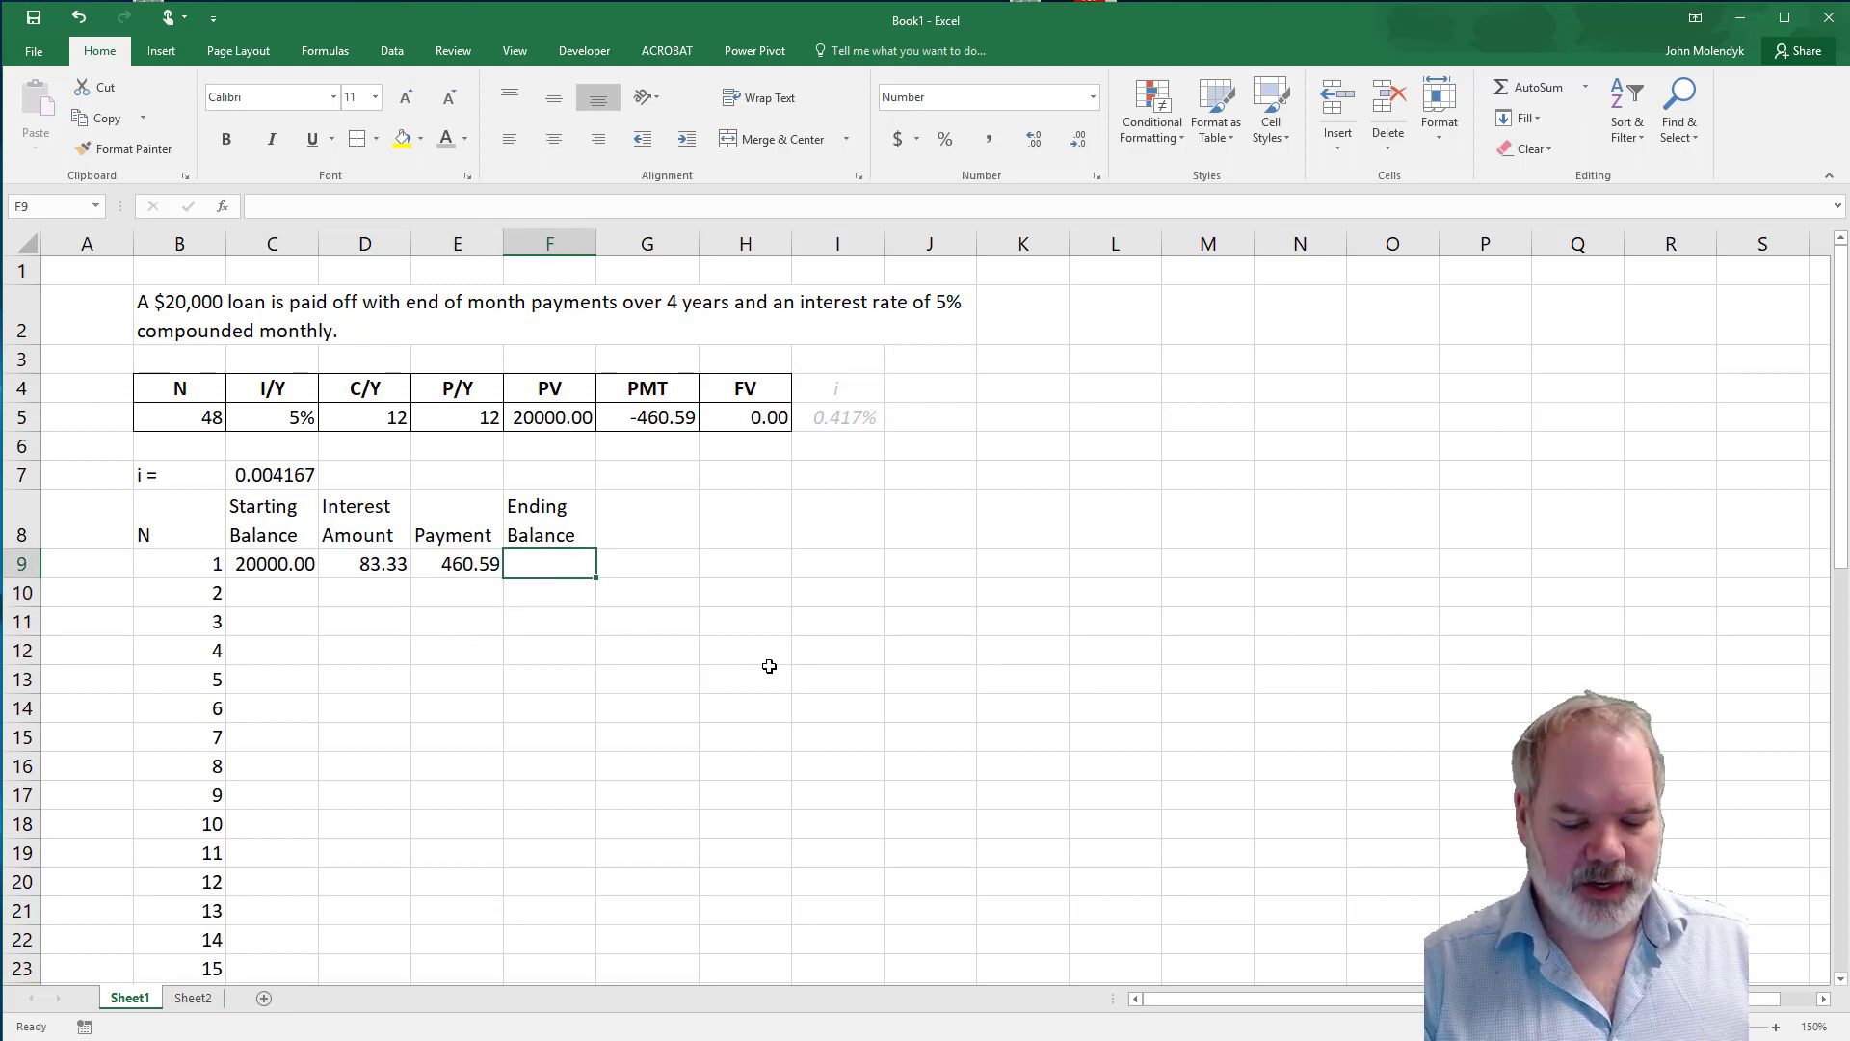
{"action": "type", "text": "="}
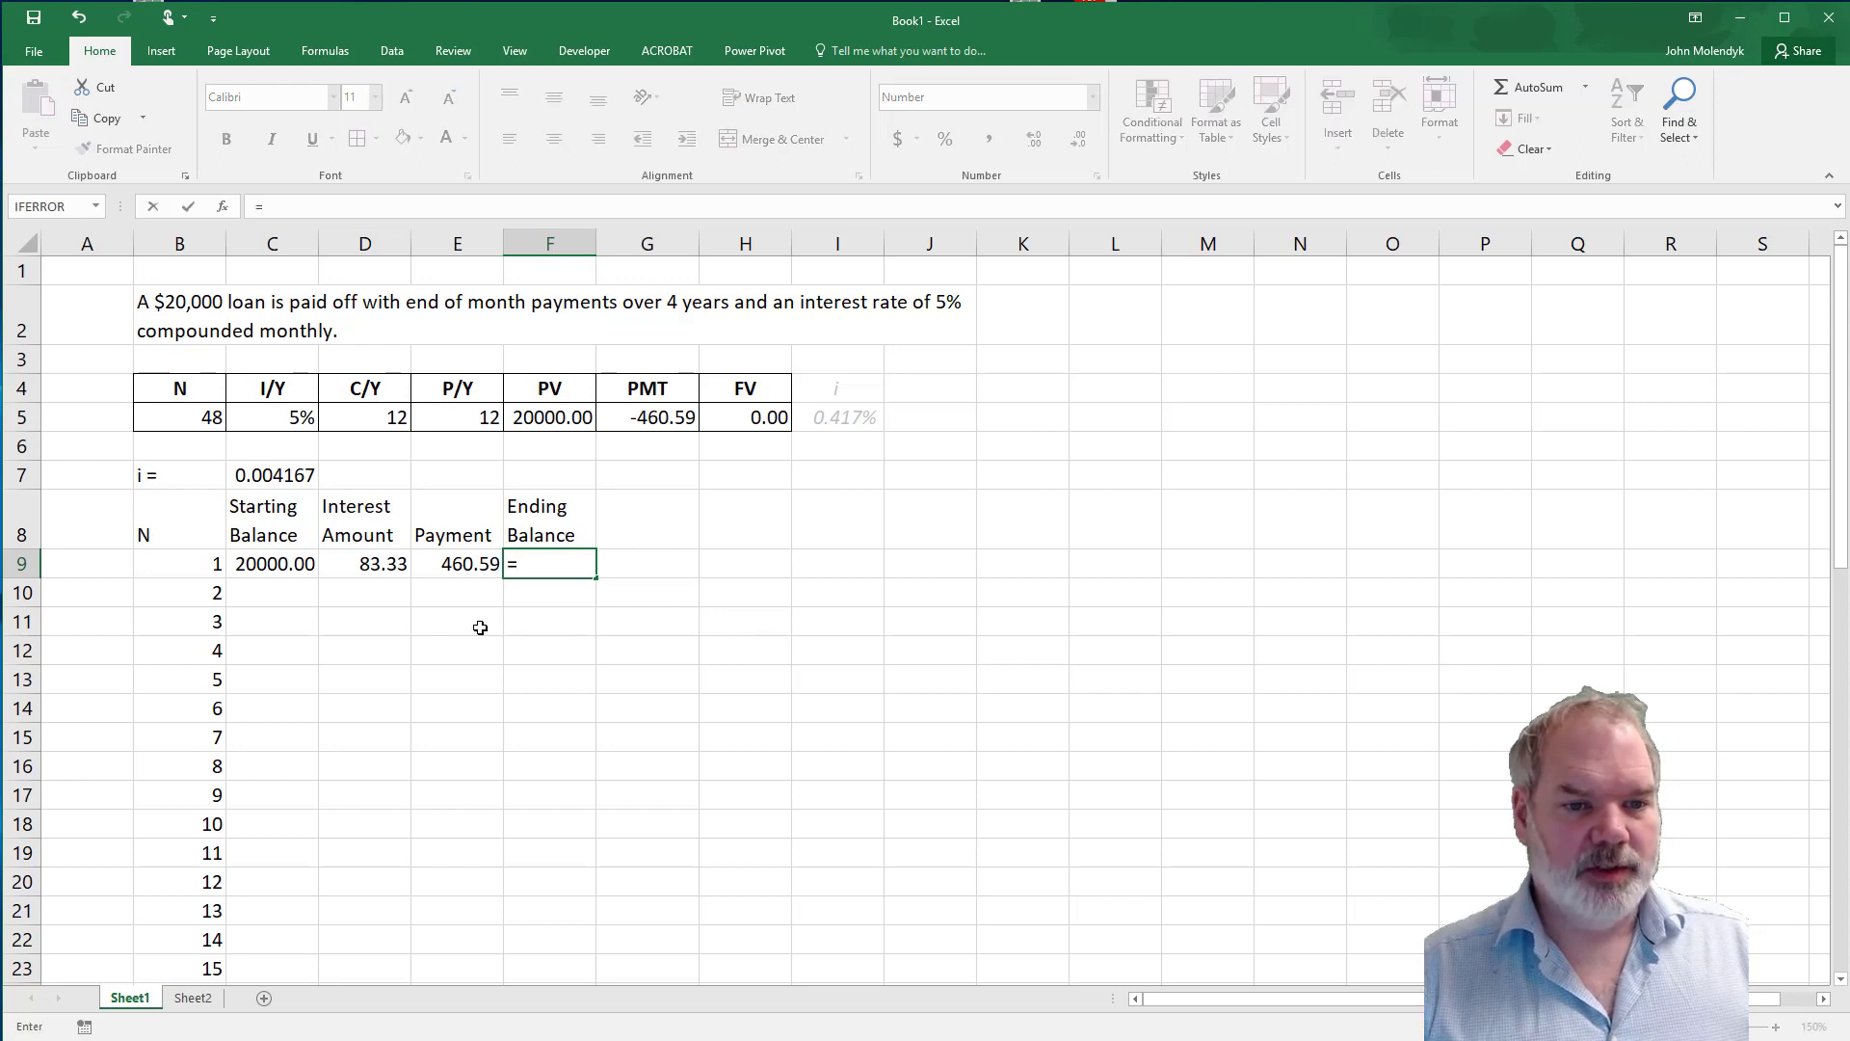
{"action": "left_click", "coordinate": [268, 568]}
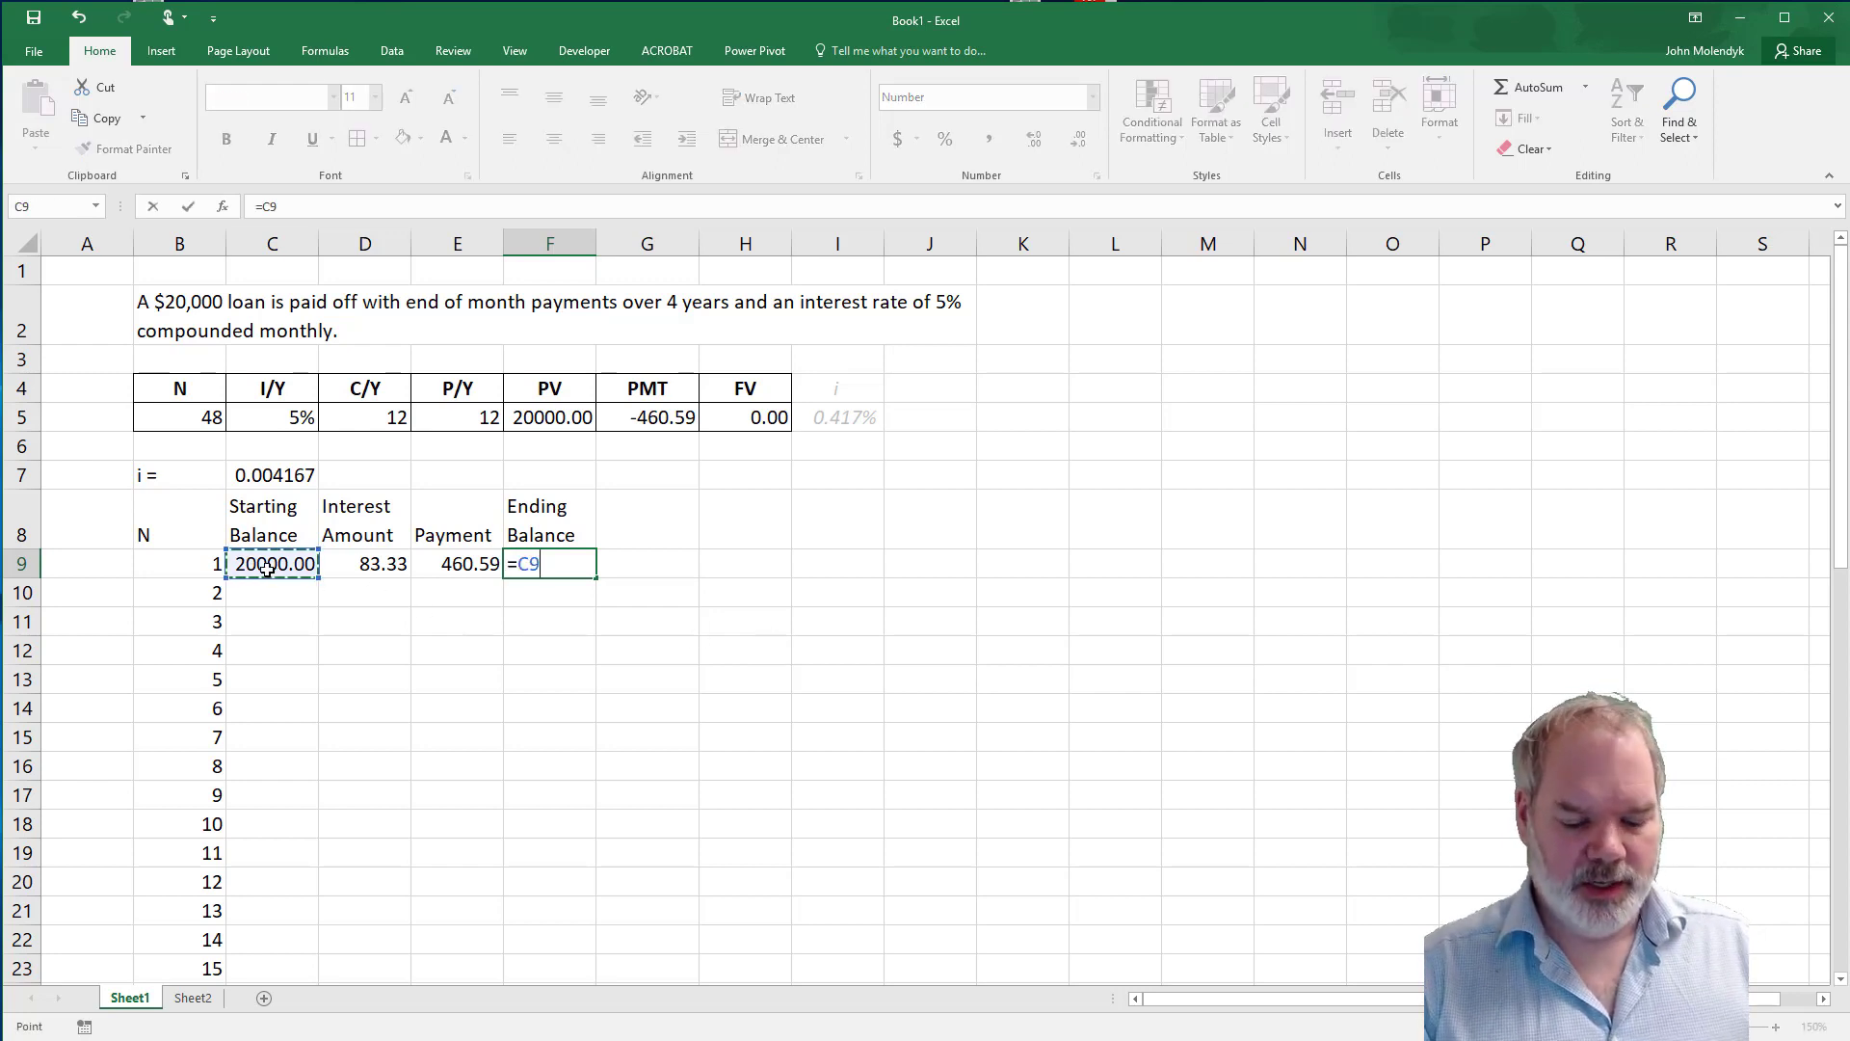
{"action": "type", "text": "+"}
{"action": "left_click", "coordinate": [378, 566]}
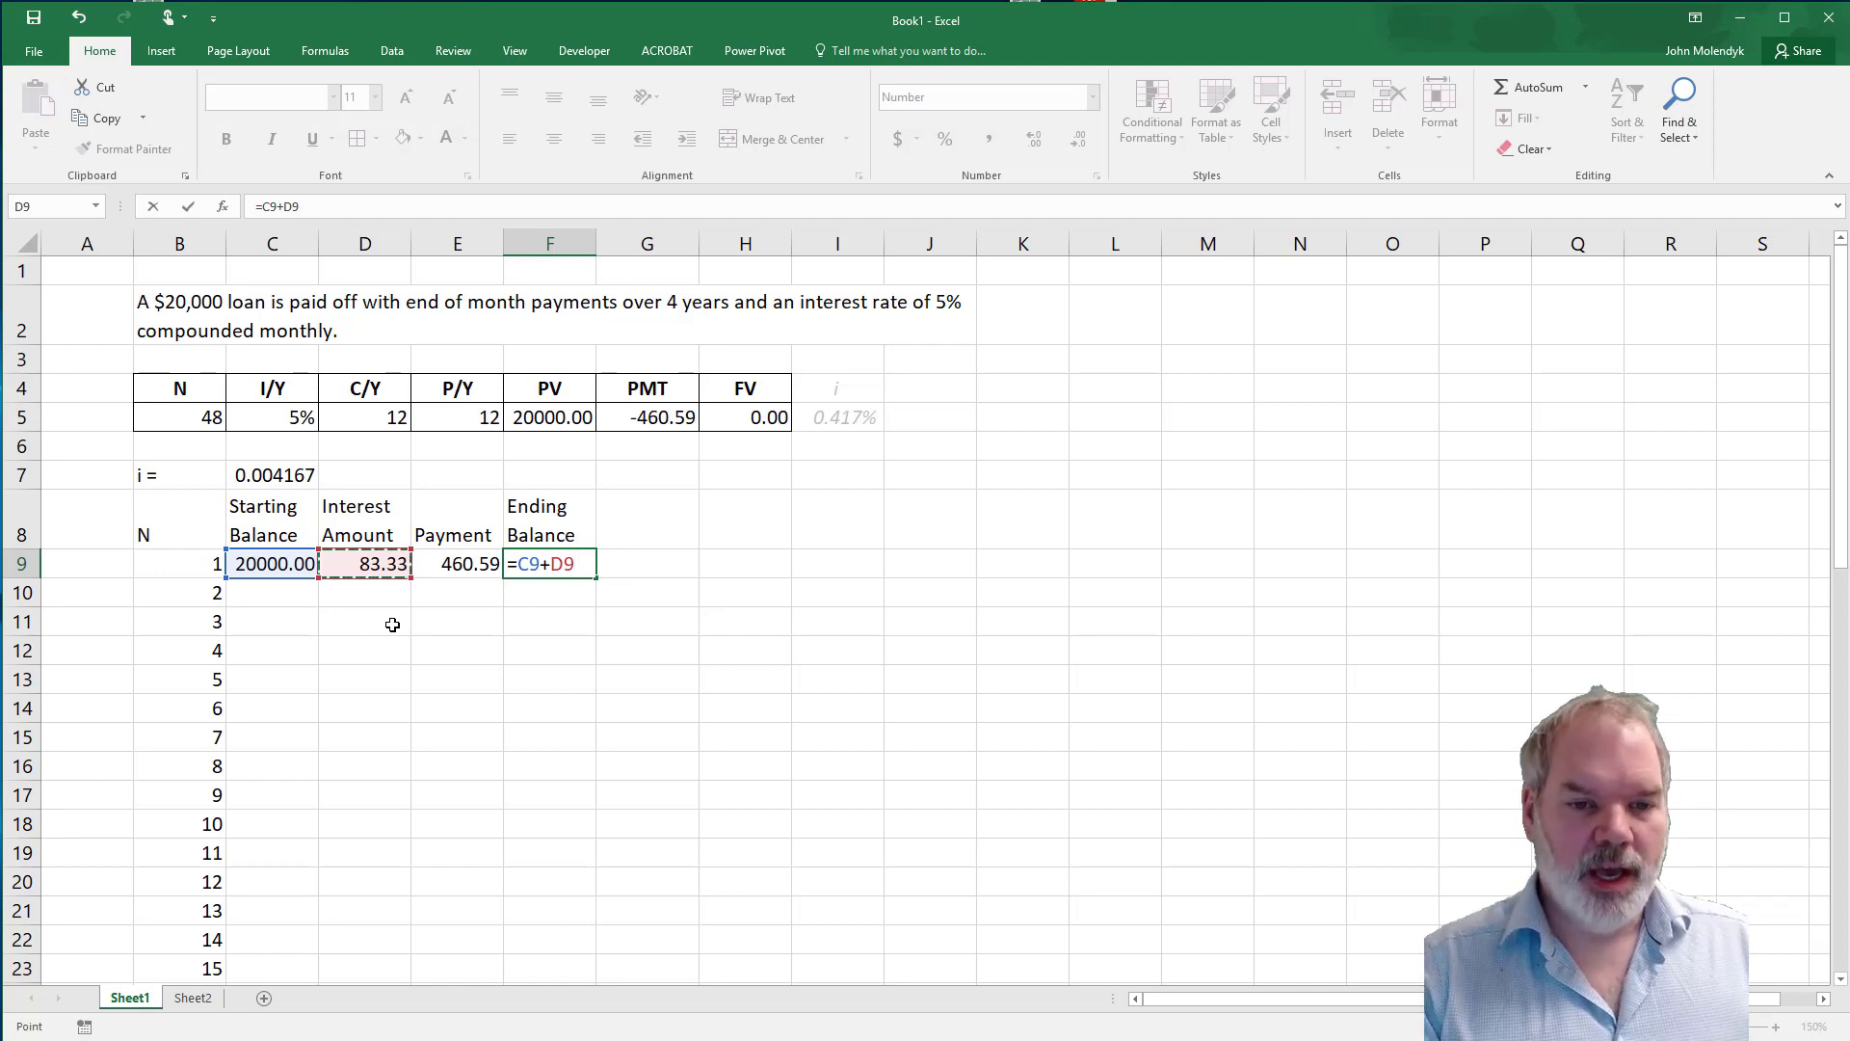
{"action": "type", "text": "-"}
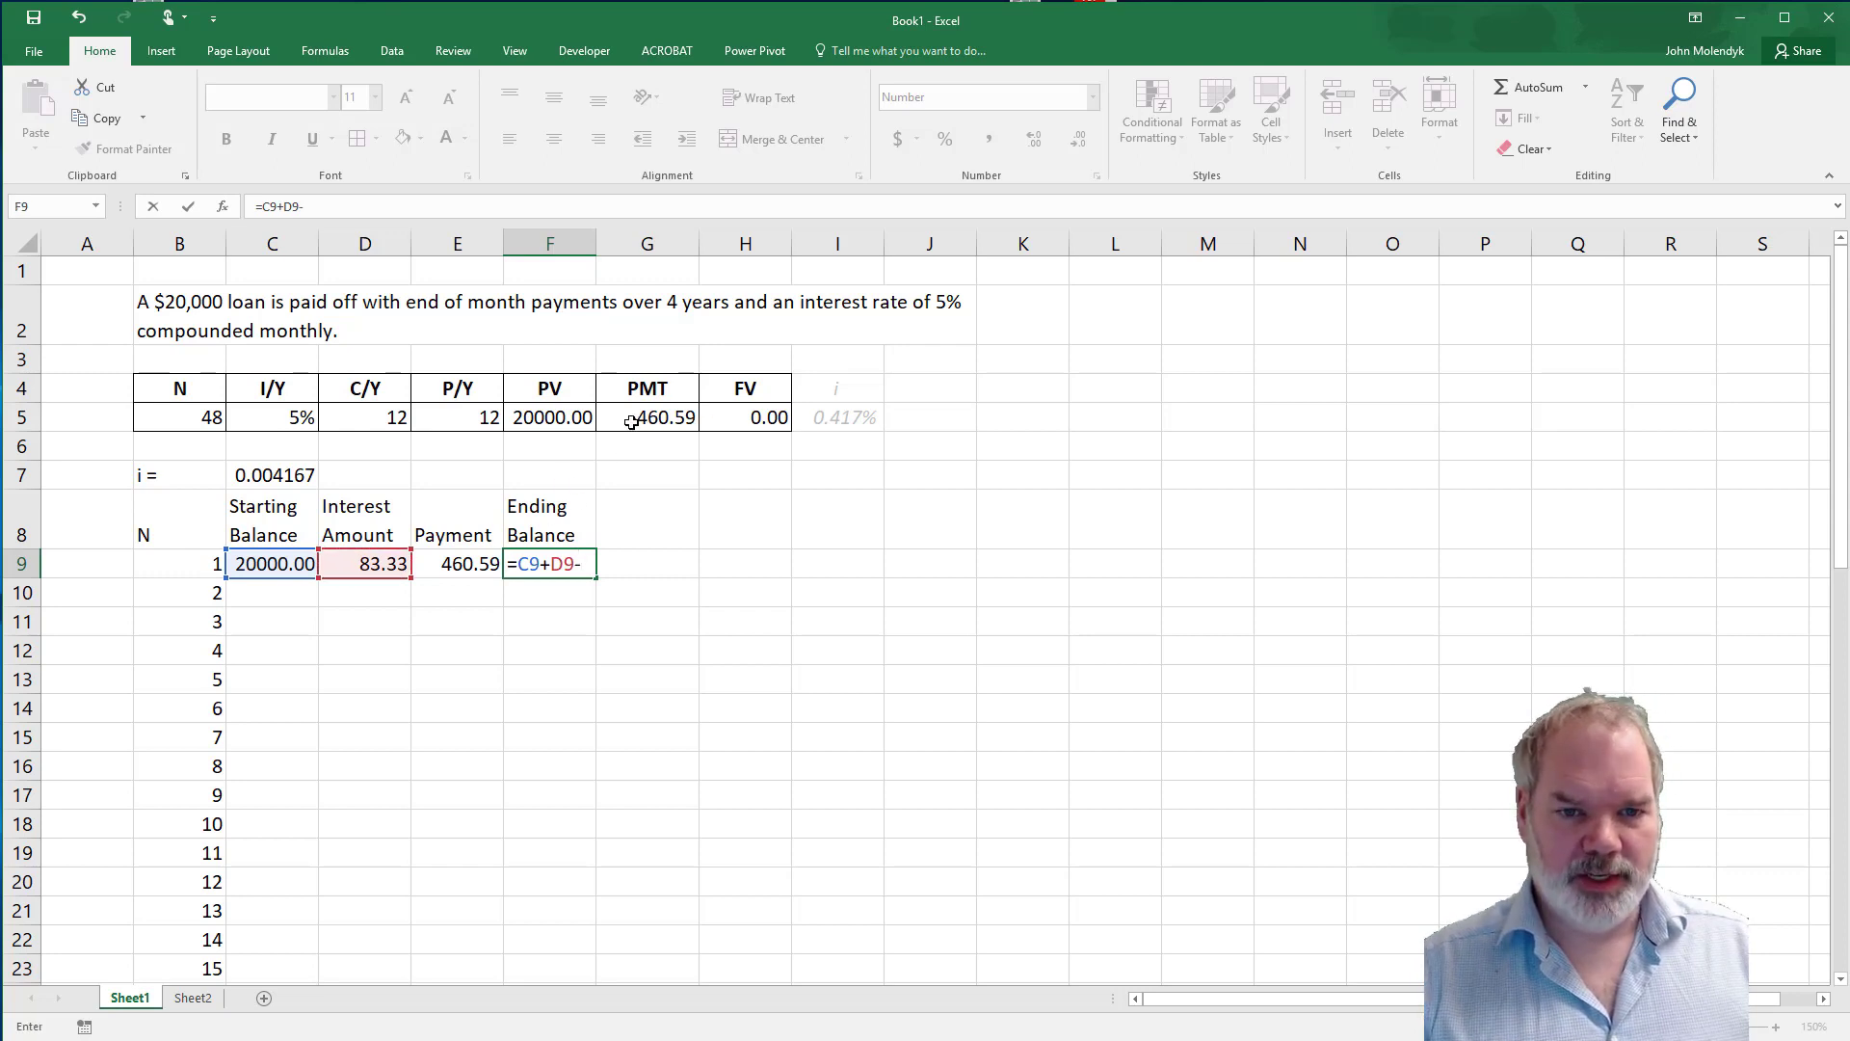
{"action": "left_click", "coordinate": [469, 564]}
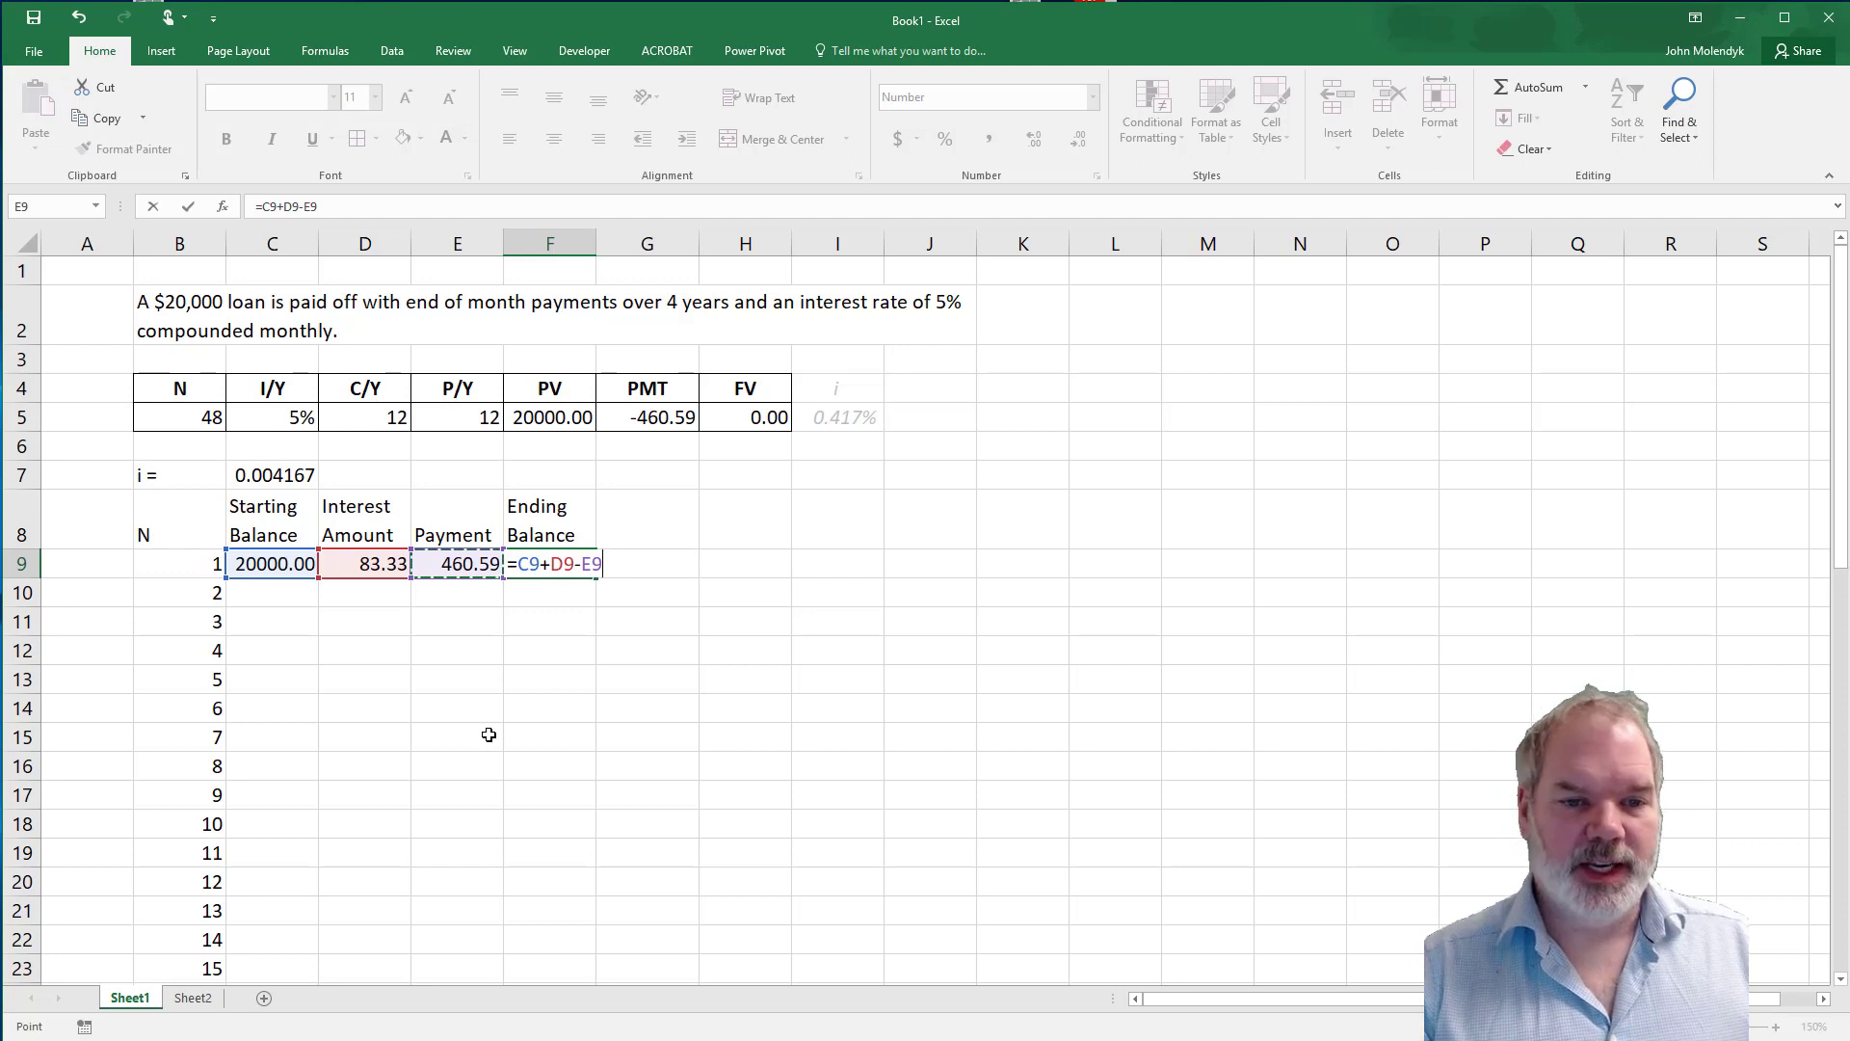
{"action": "key", "text": "Return"}
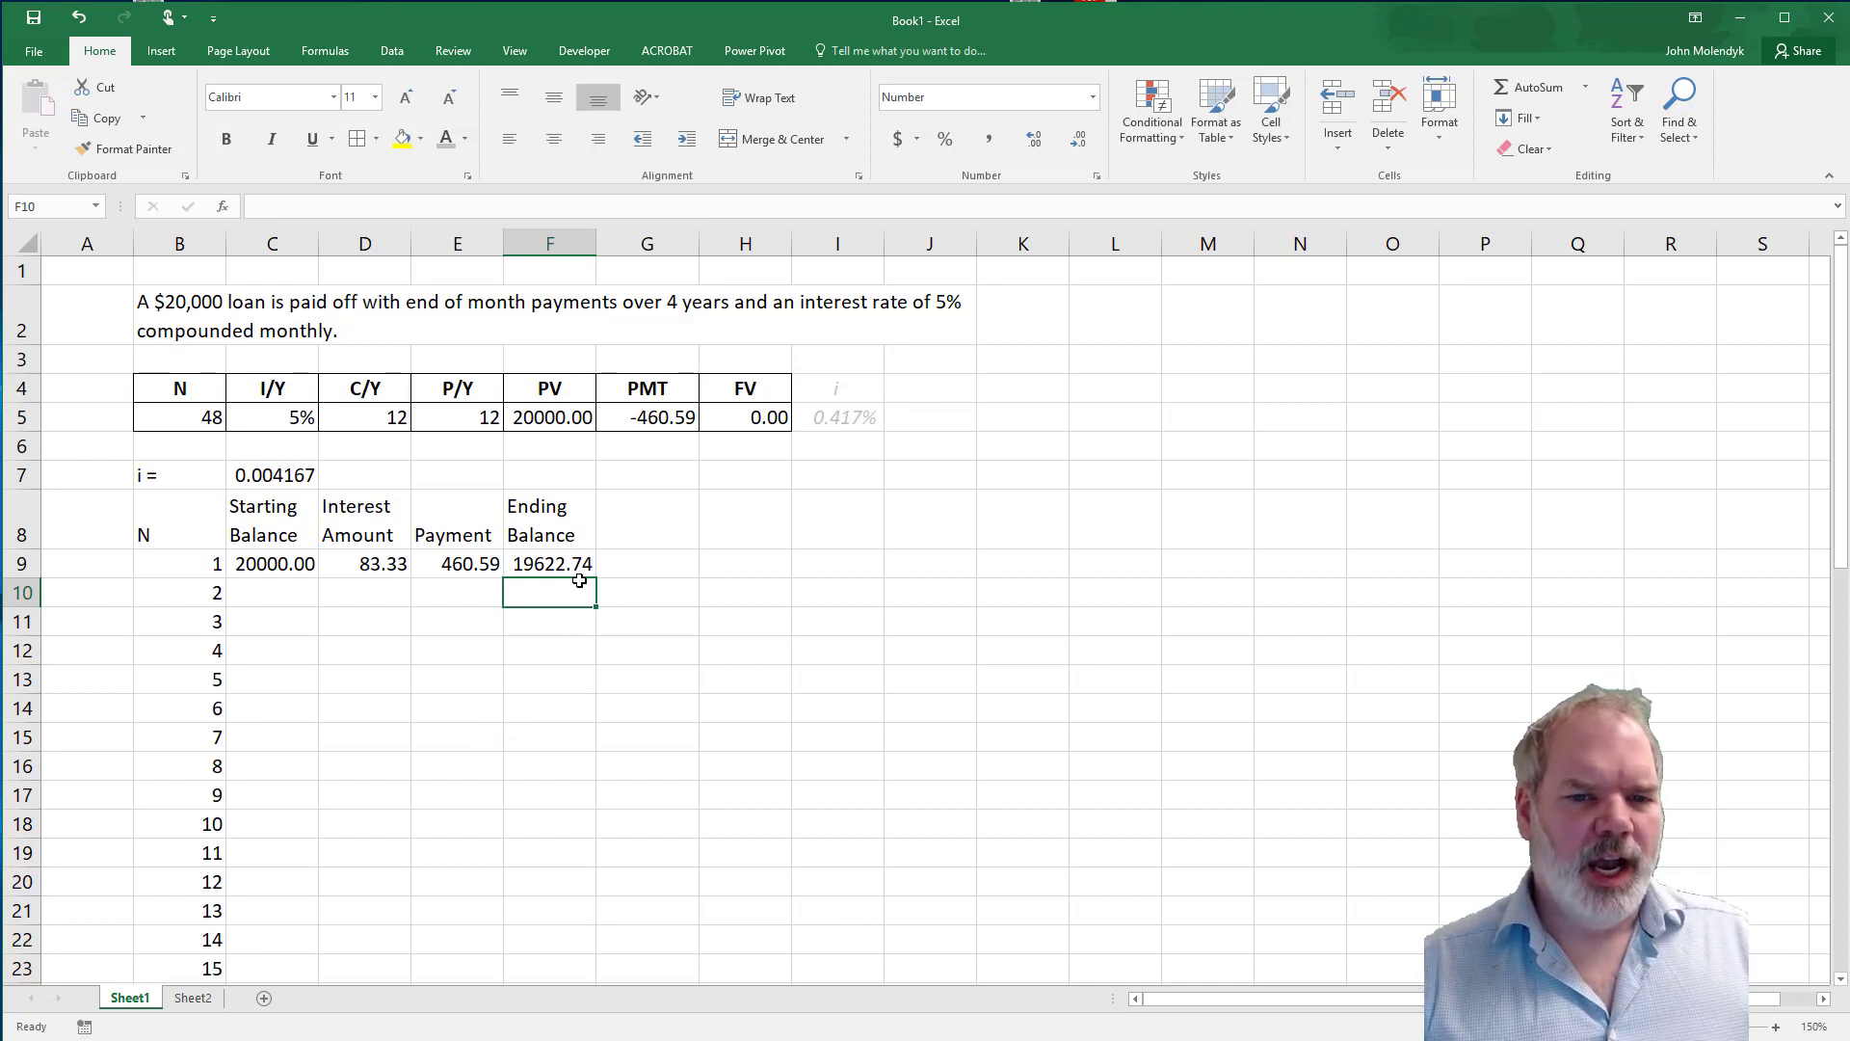
Add the column heading "Change in Principal" in G8, beside the Ending Balance heading.
{"action": "left_click", "coordinate": [639, 515]}
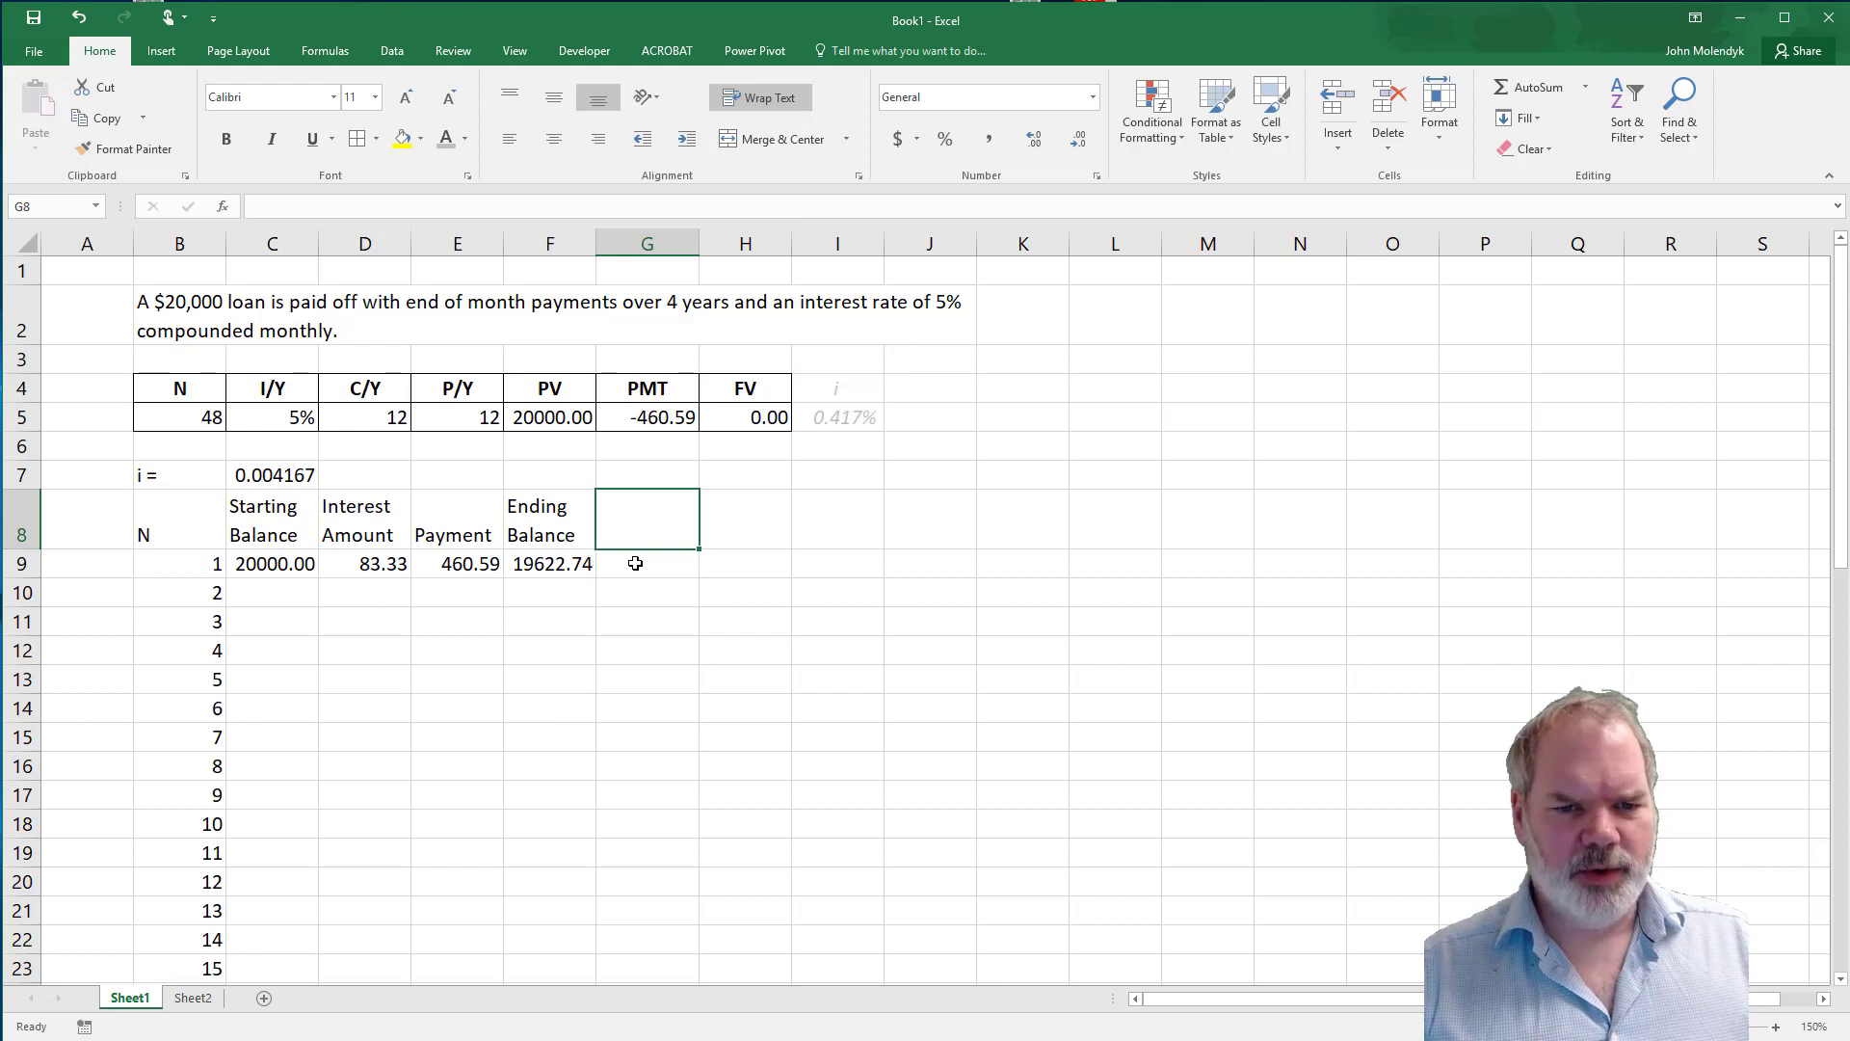
{"action": "type", "text": "Chan"}
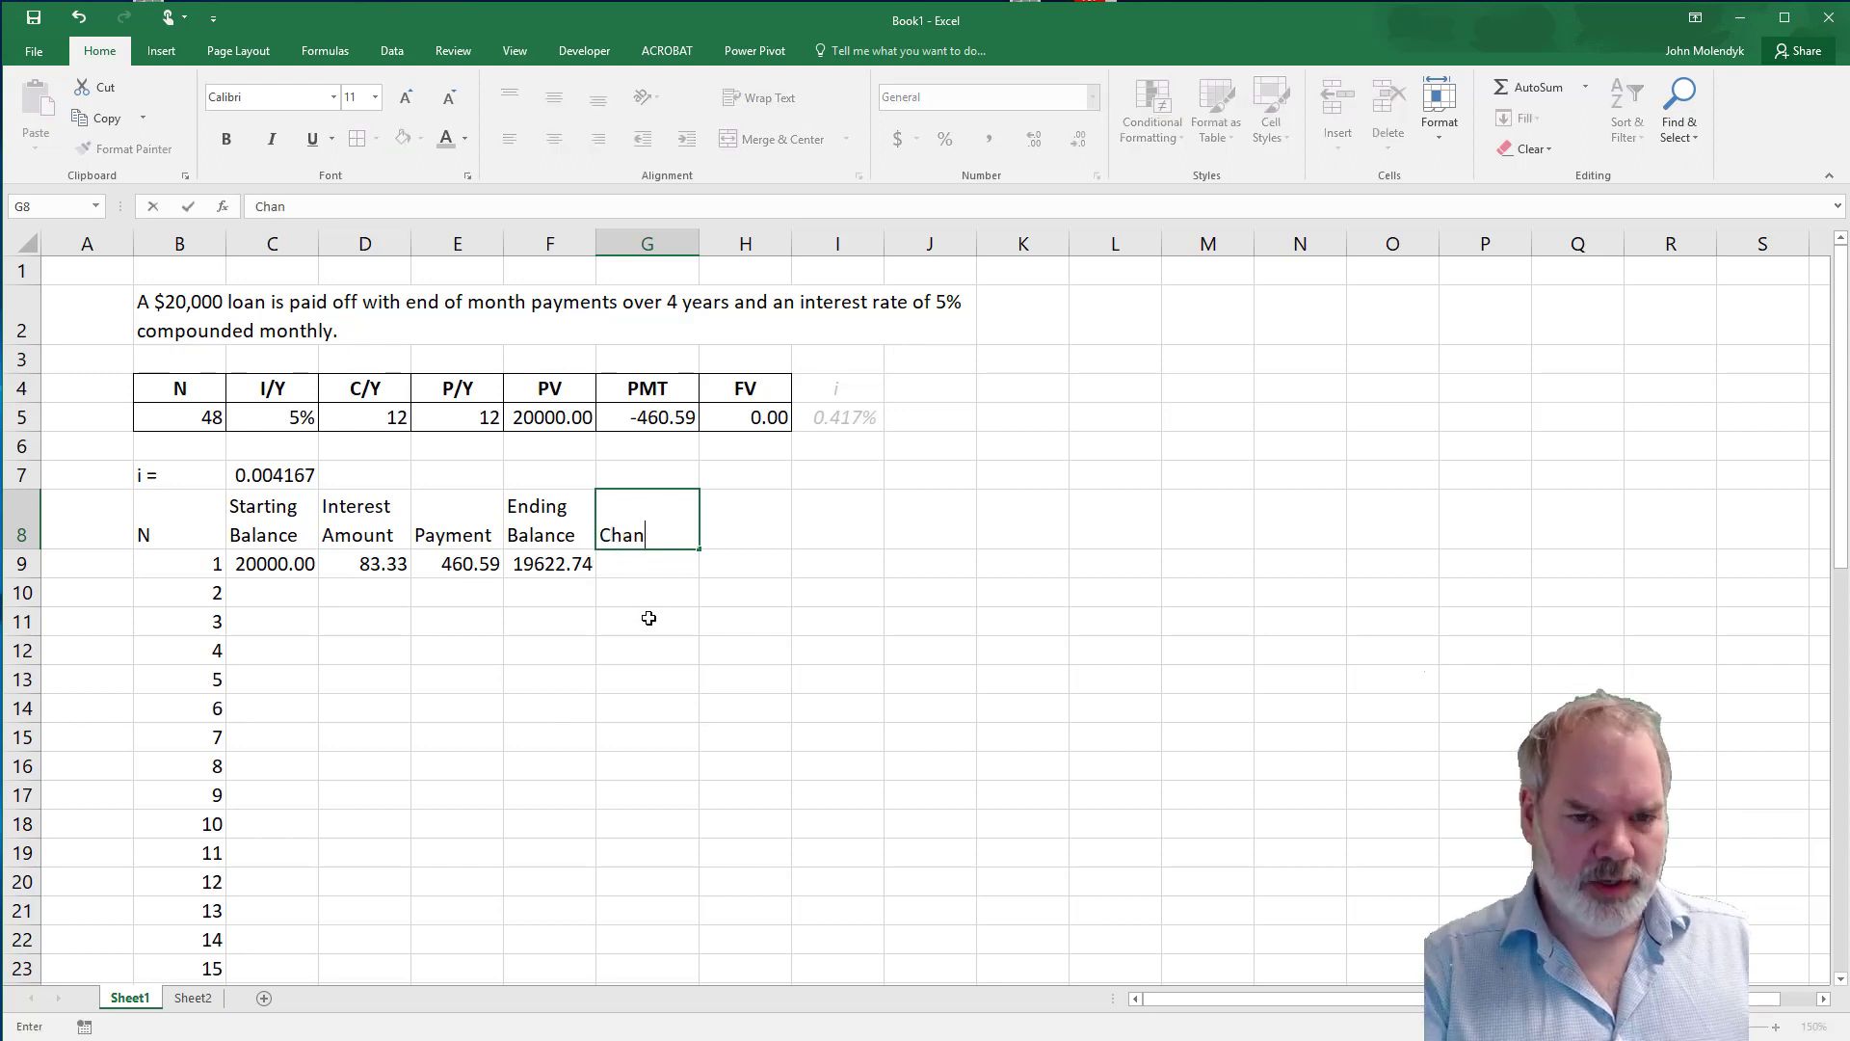
{"action": "type", "text": "ge in Princ"}
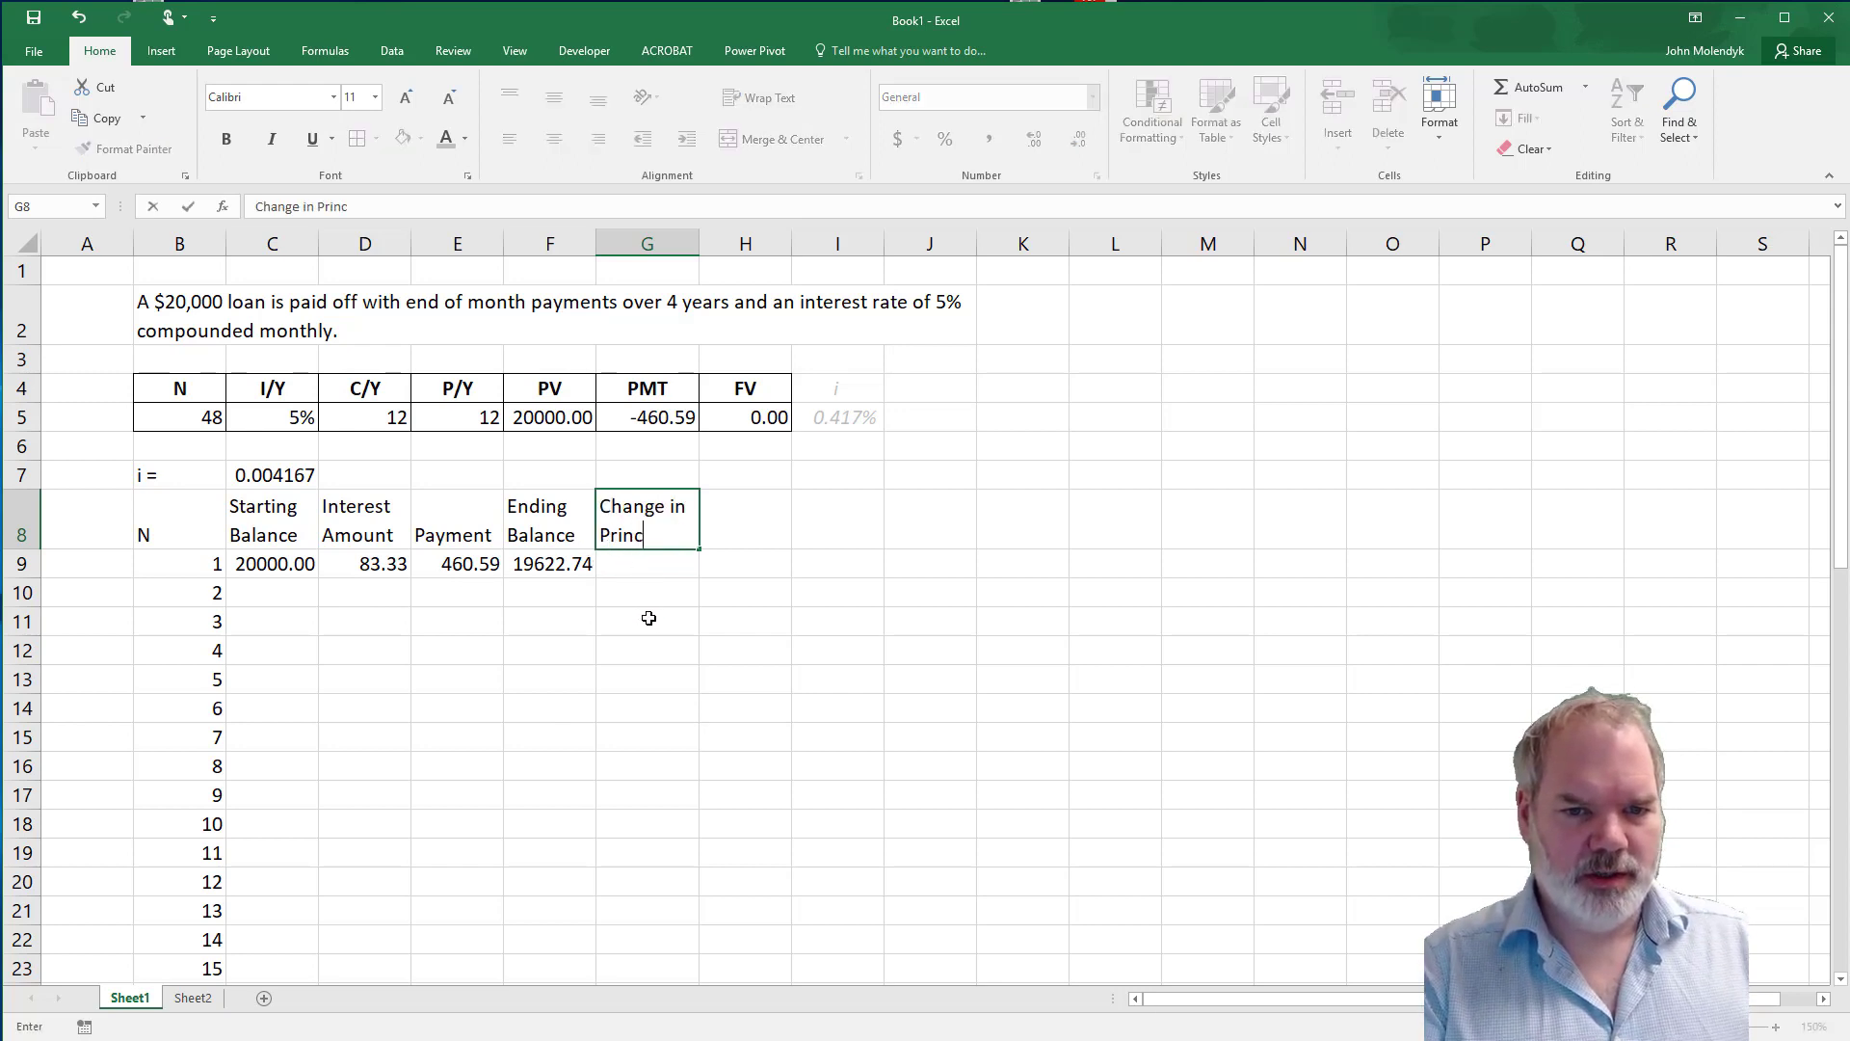
{"action": "type", "text": "ipal"}
{"action": "key", "text": "Return"}
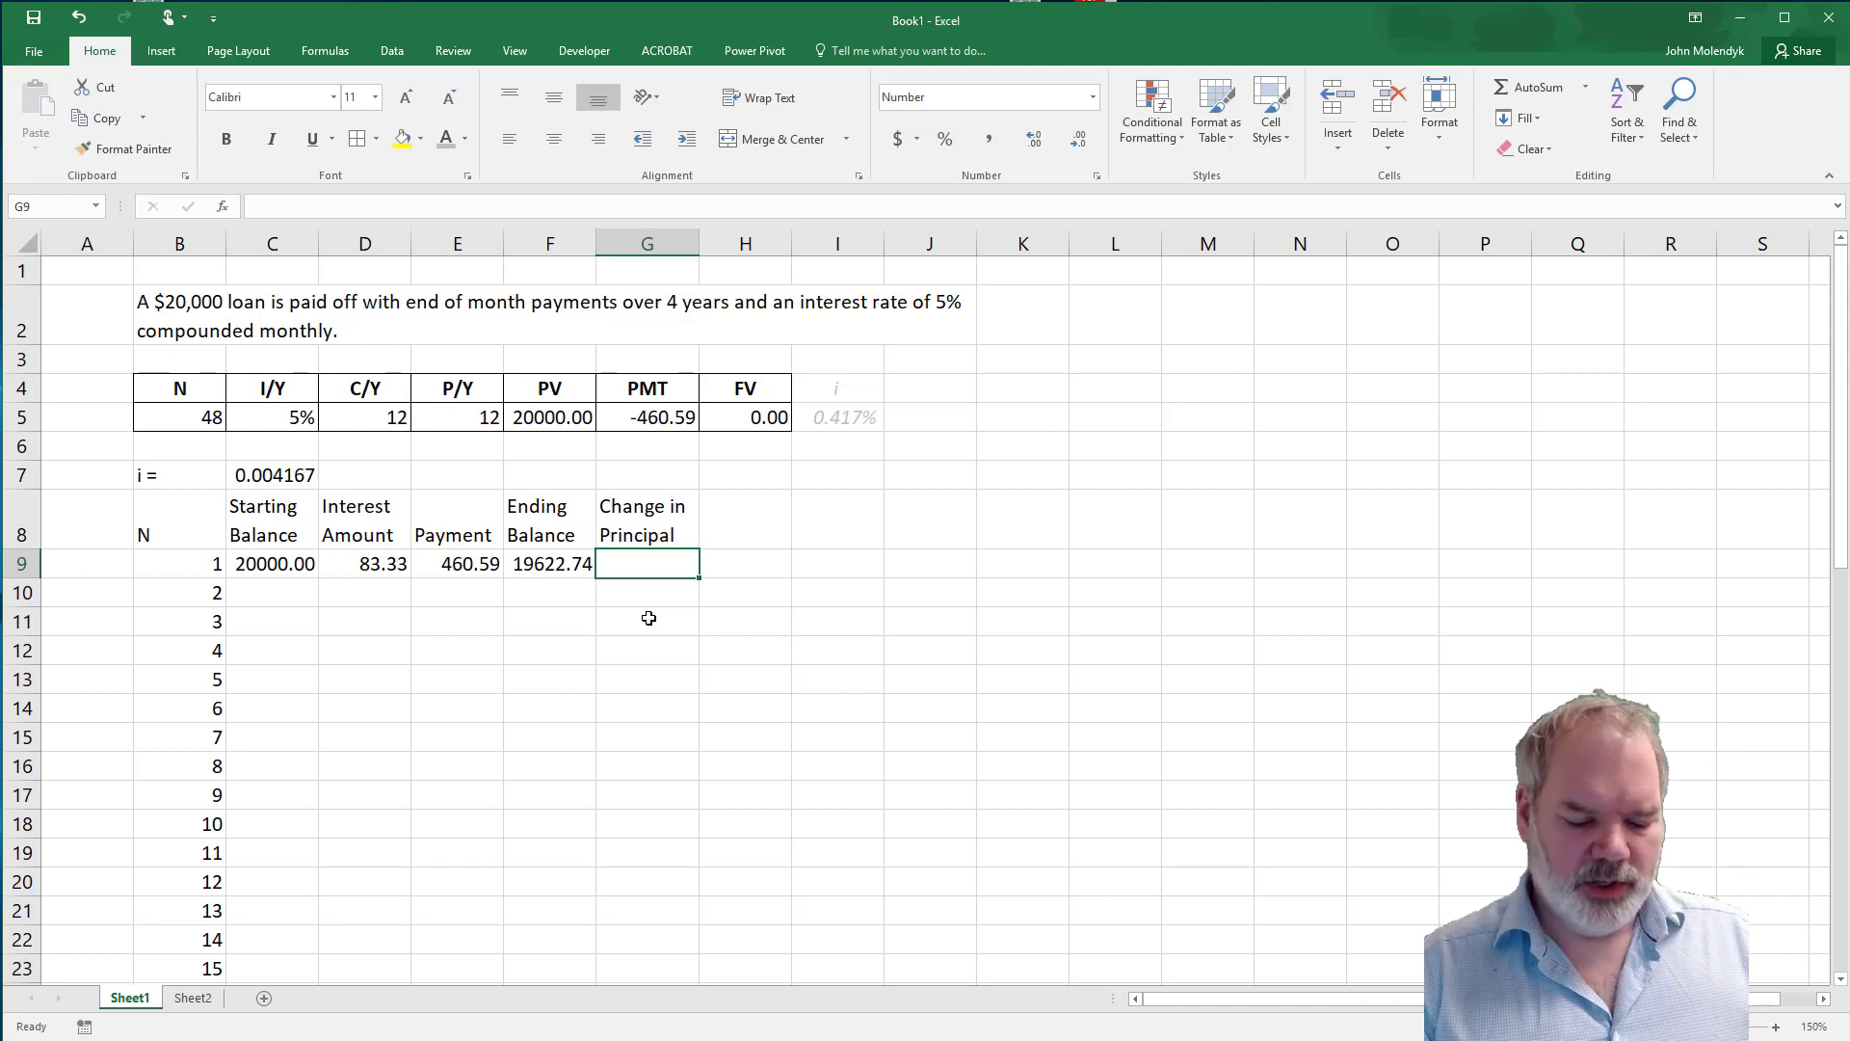
Calculate the first period's change in principal in G9 as starting balance minus ending balance, using =C9-F9.
{"action": "type", "text": "="}
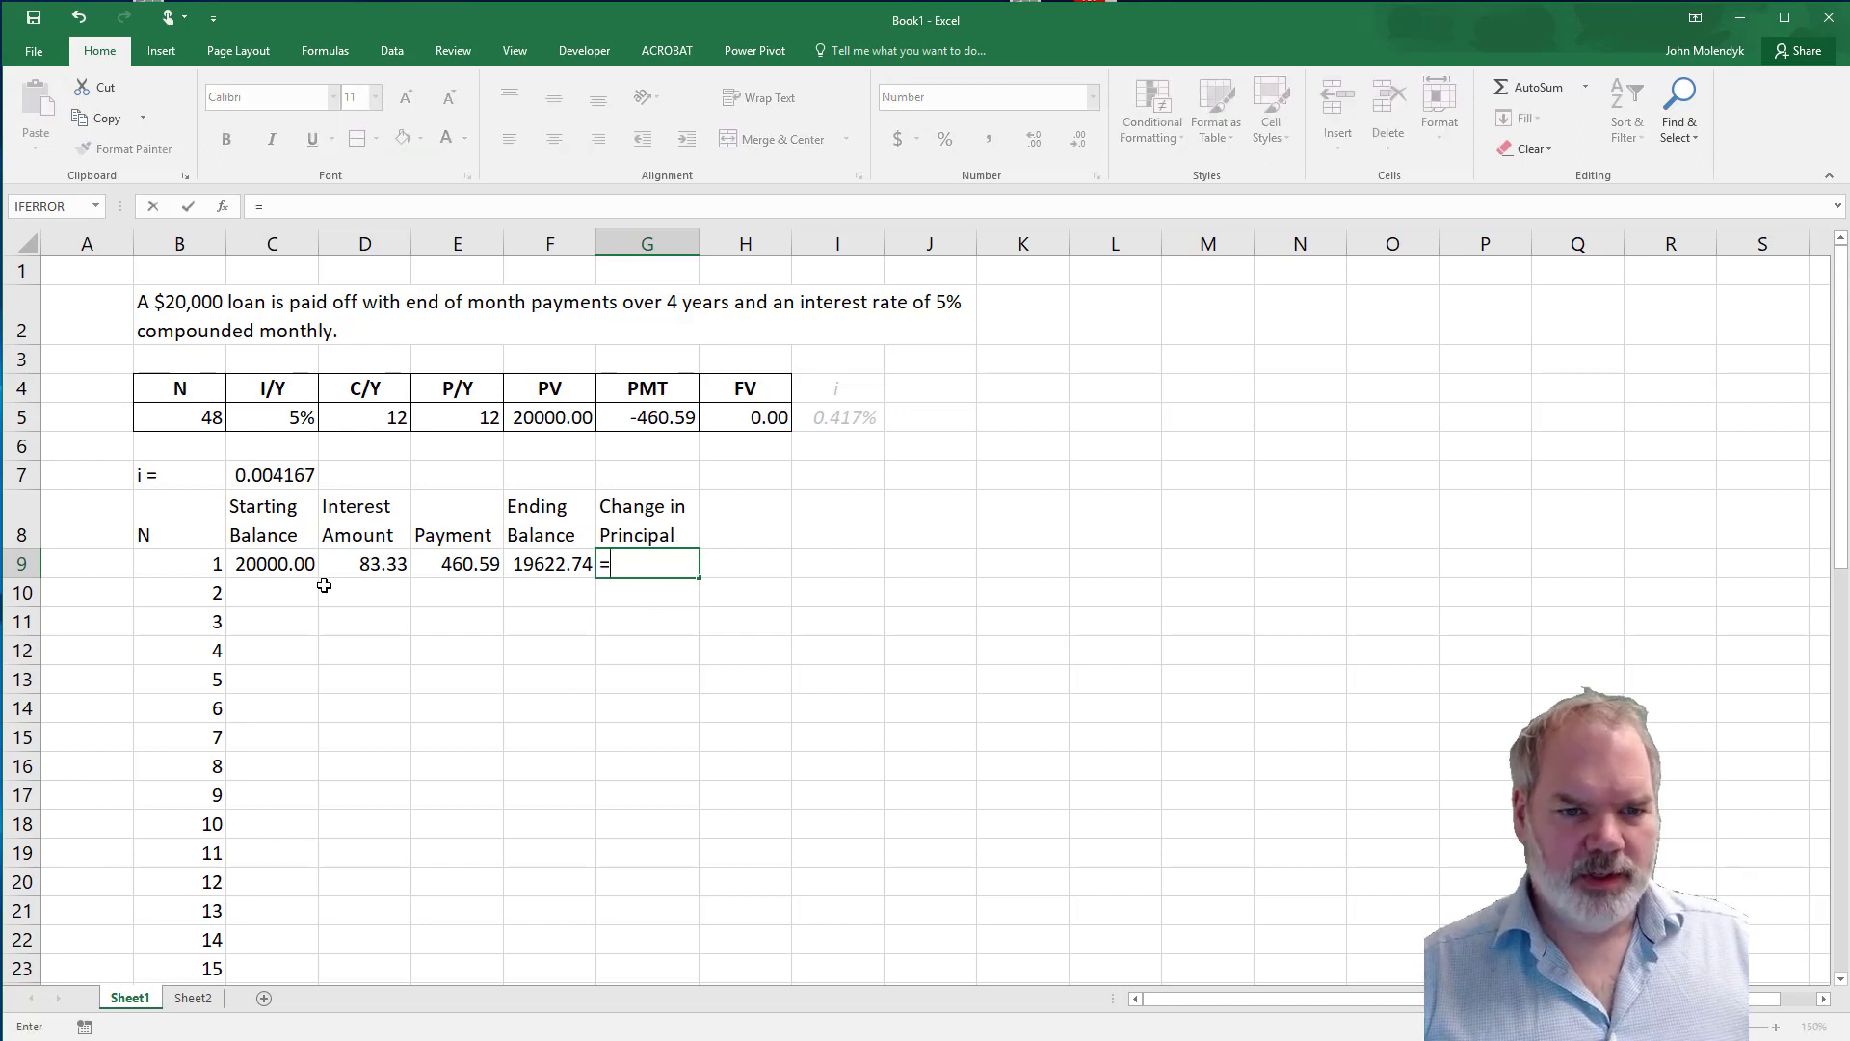
{"action": "left_click", "coordinate": [273, 563]}
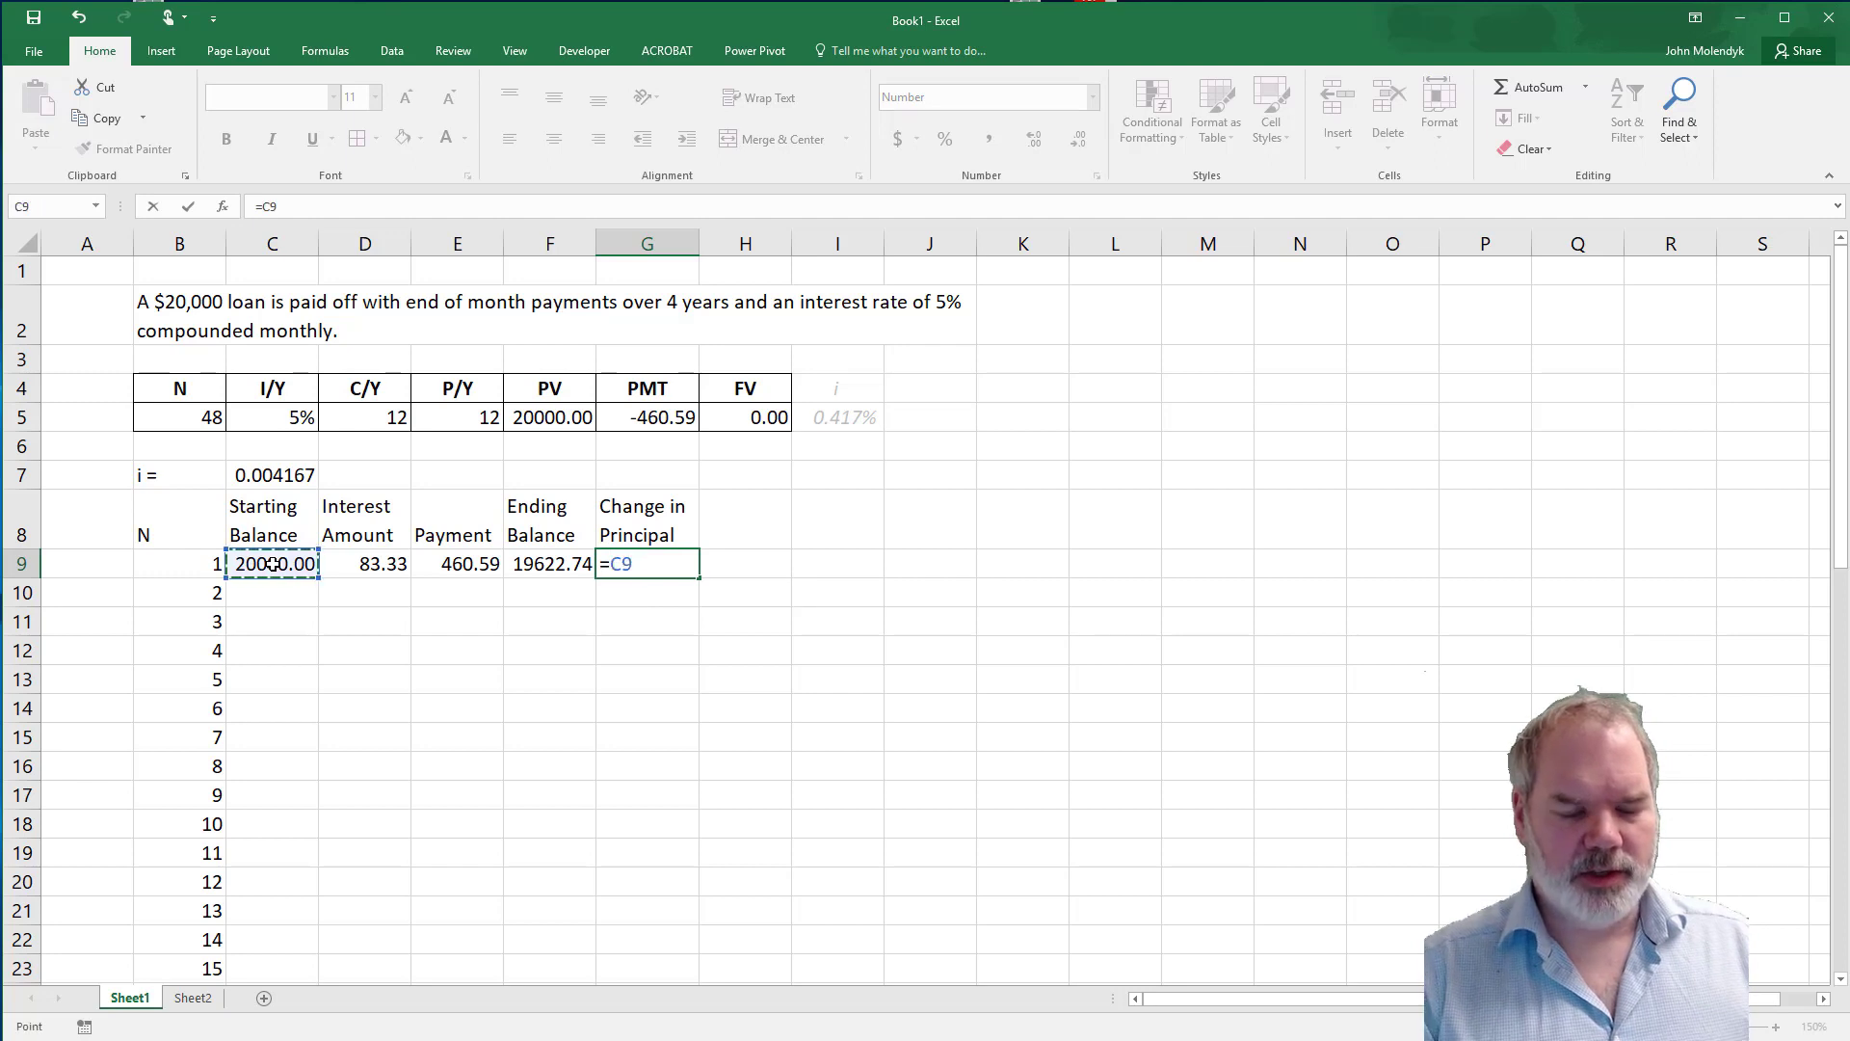
{"action": "type", "text": "-"}
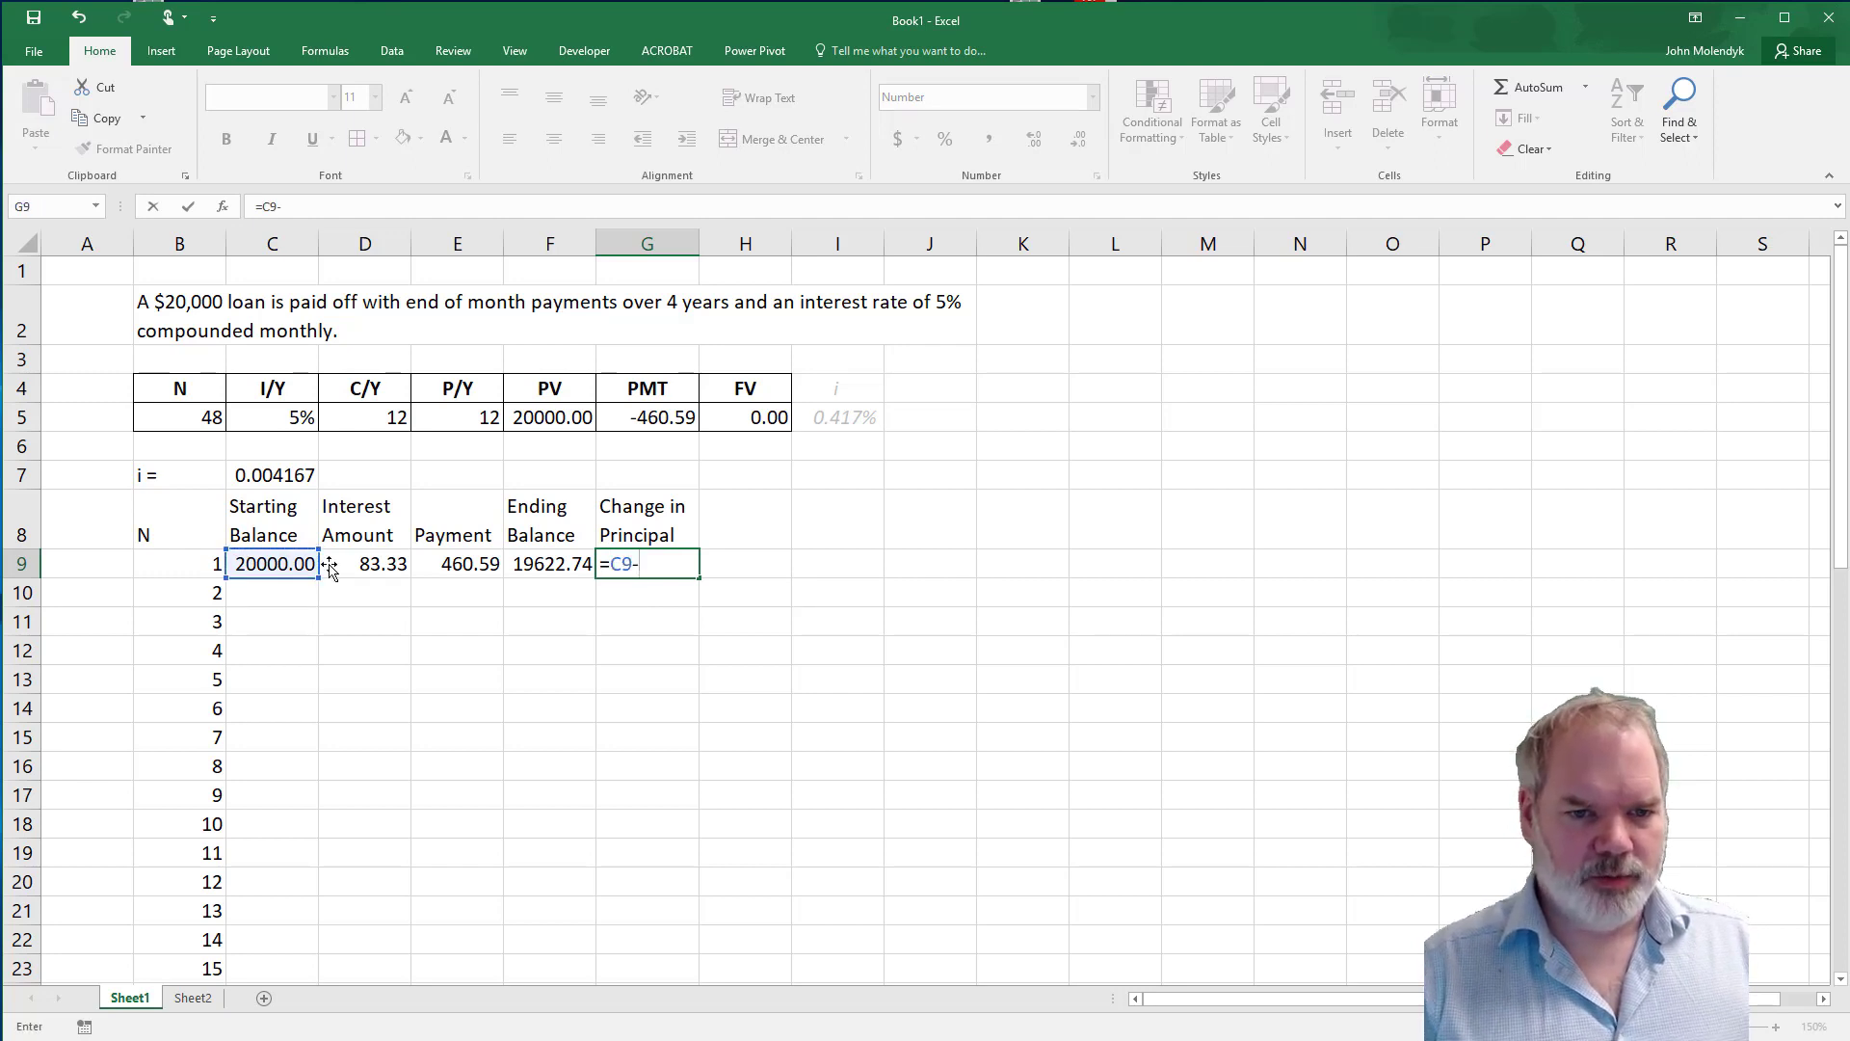
{"action": "left_click", "coordinate": [555, 563]}
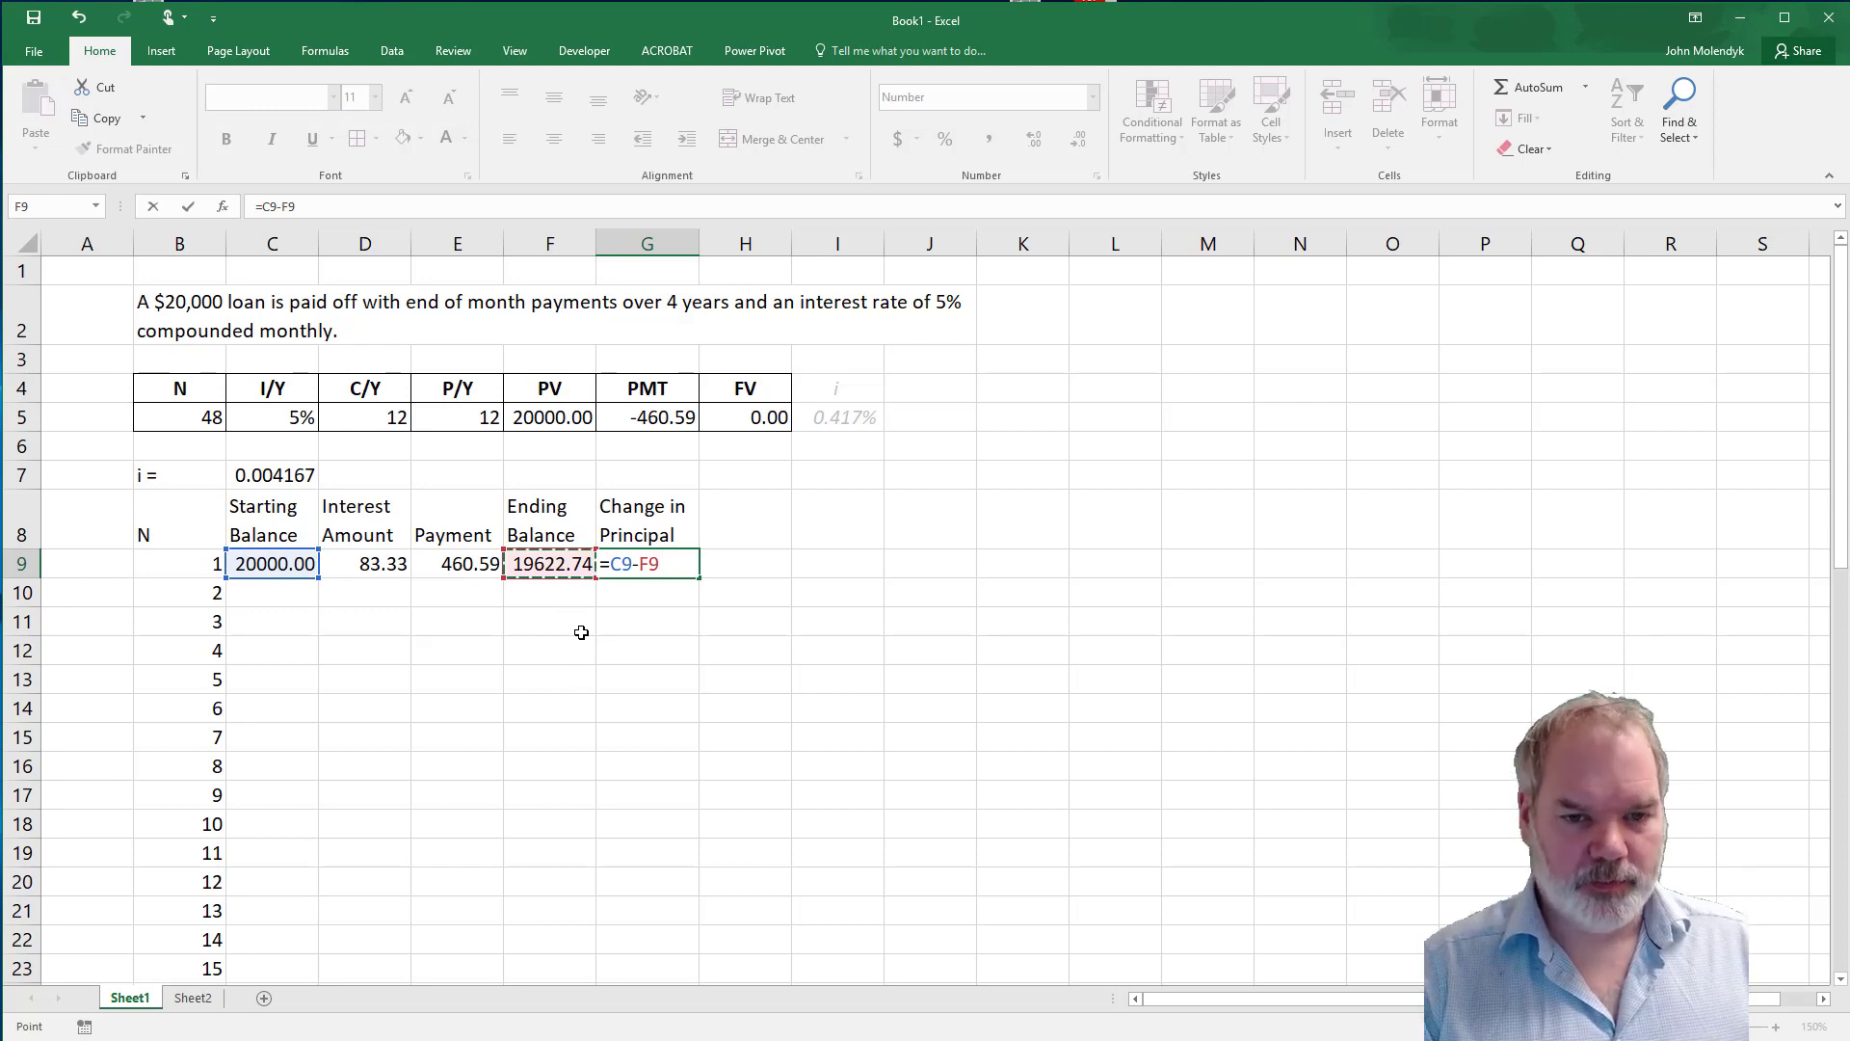
{"action": "key", "text": "Return"}
{"action": "key", "text": "Up"}
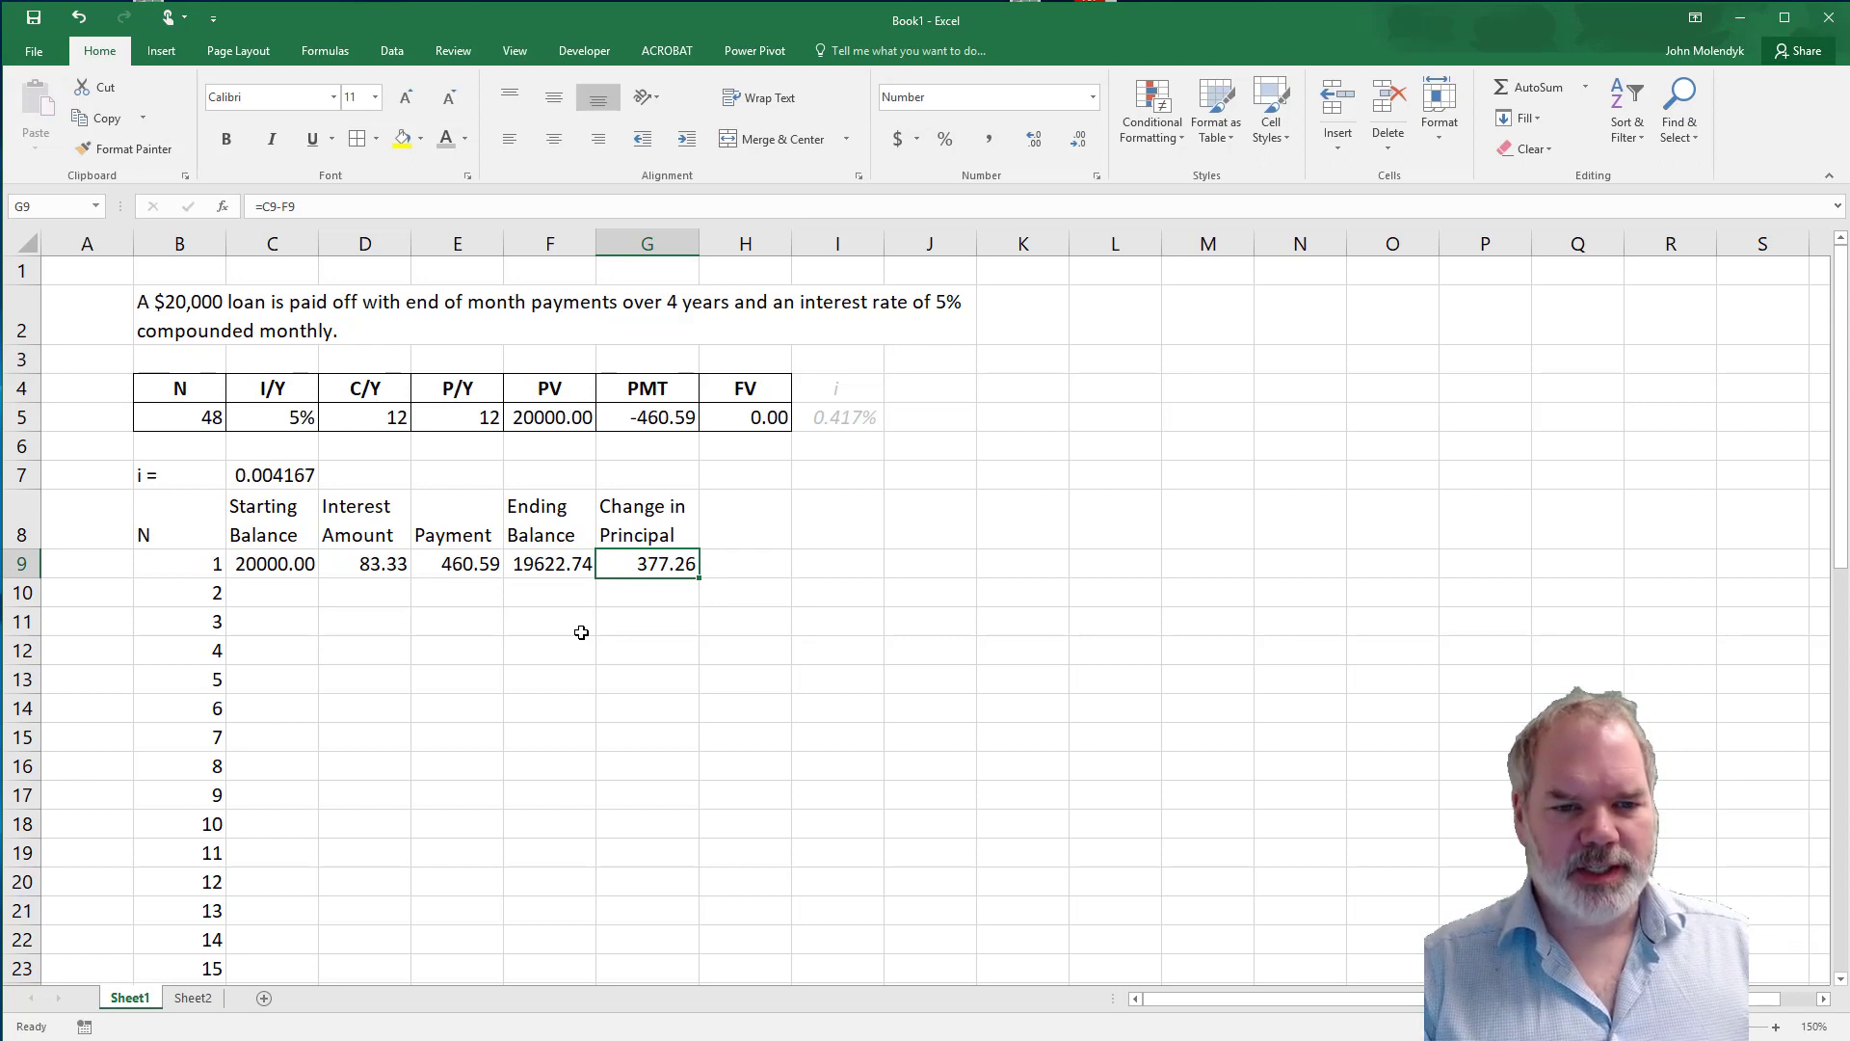
Add a check in H9 summing the first period's interest and change in principal, using =D9+G9.
{"action": "left_click", "coordinate": [454, 569]}
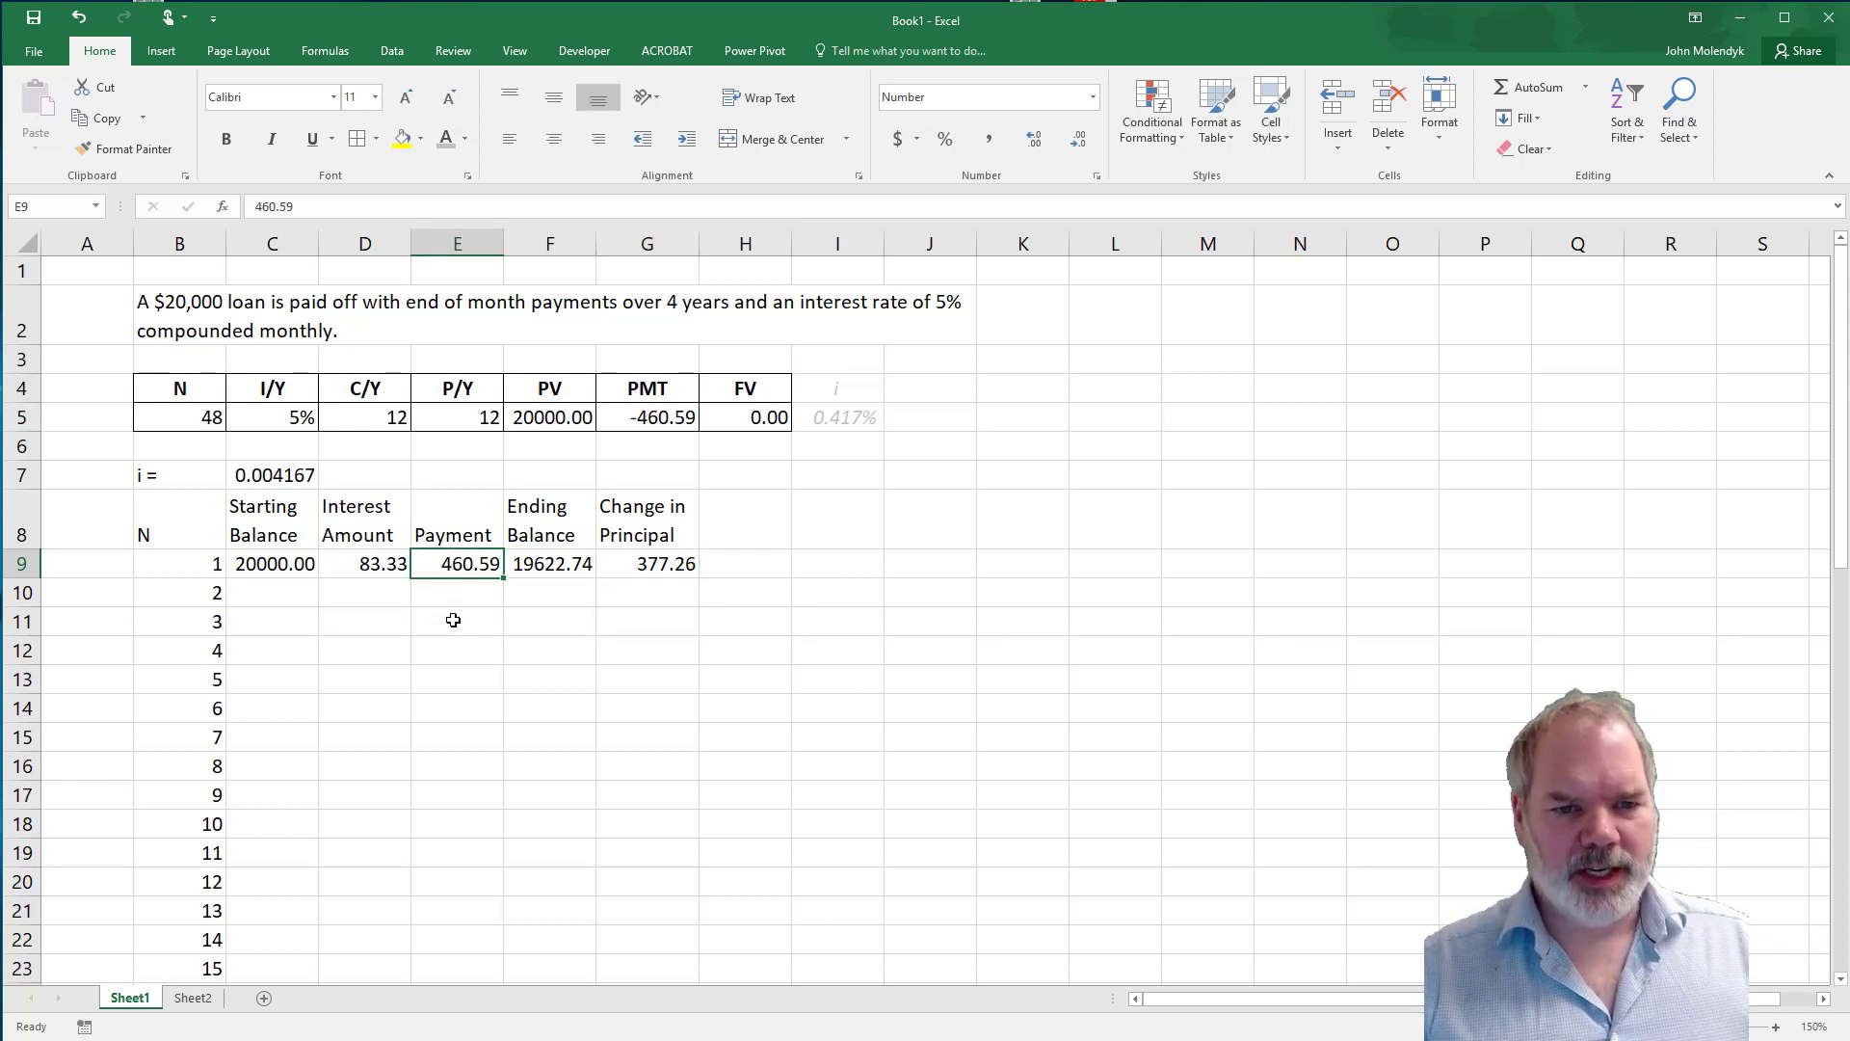
{"action": "left_click", "coordinate": [644, 568]}
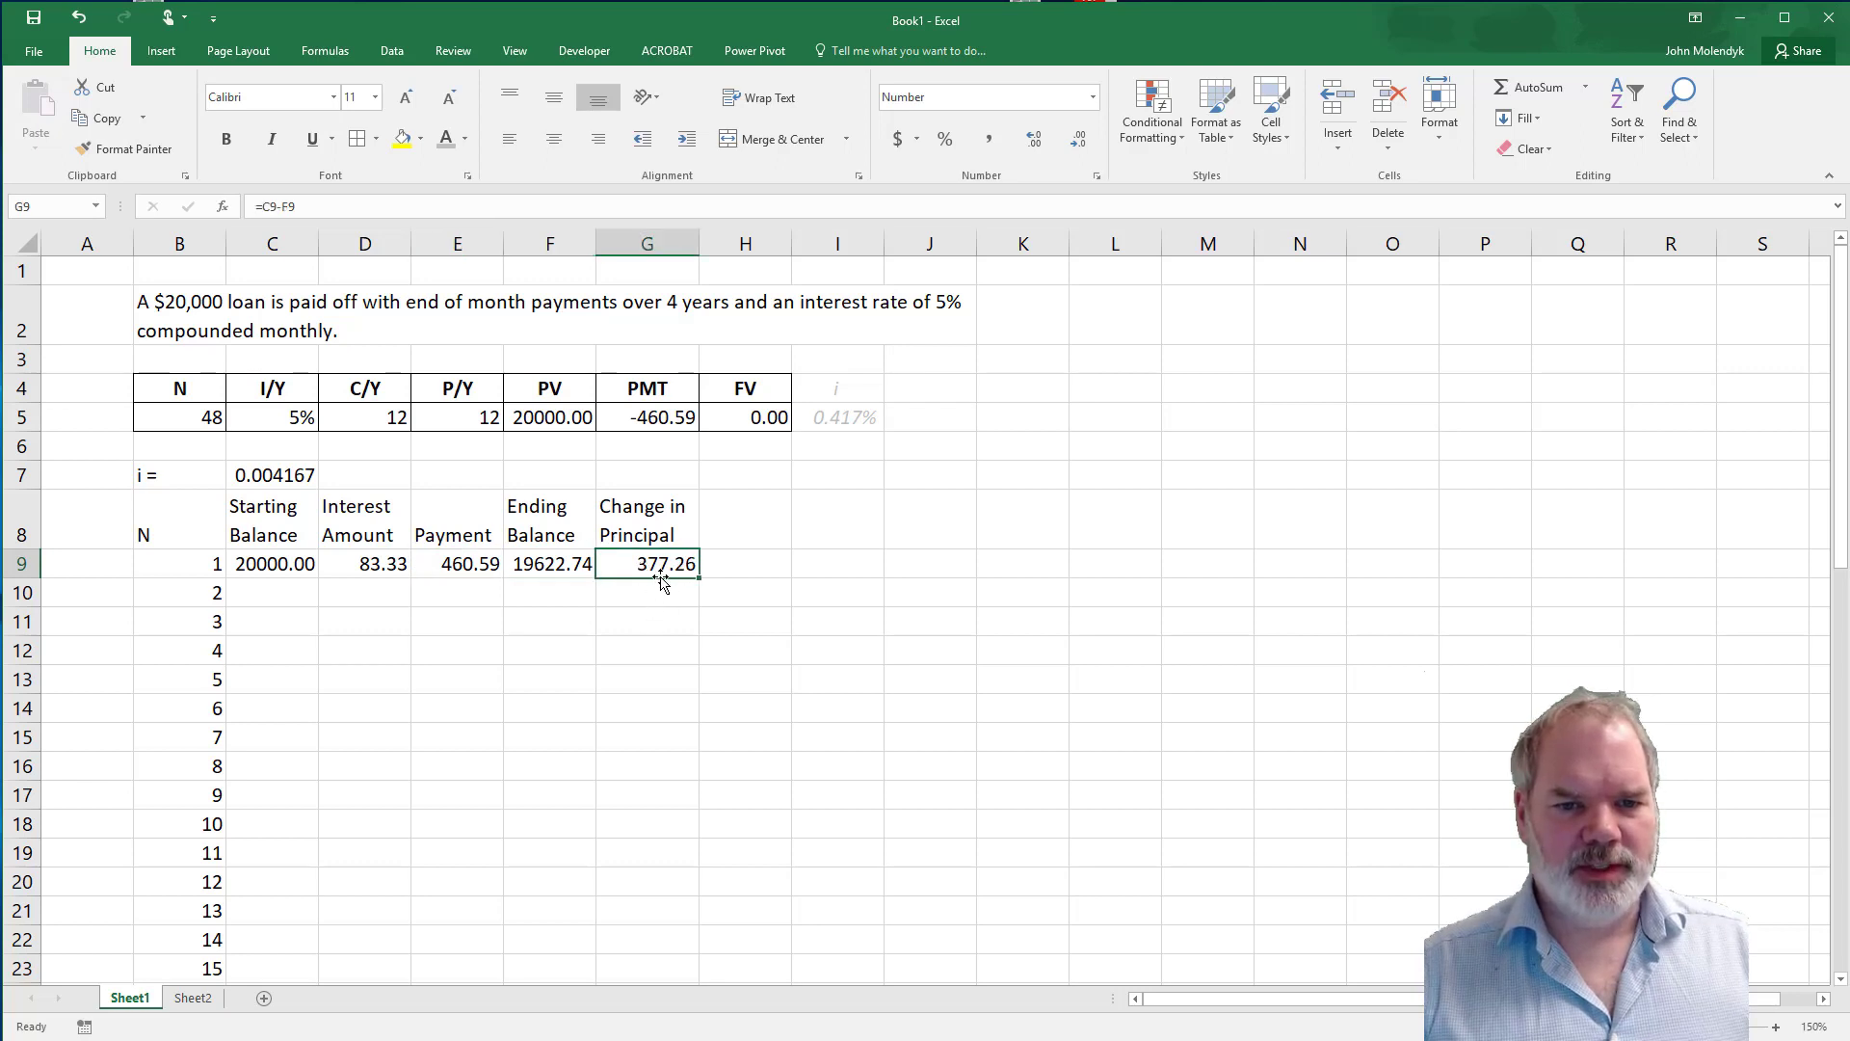
{"action": "left_click", "coordinate": [744, 566]}
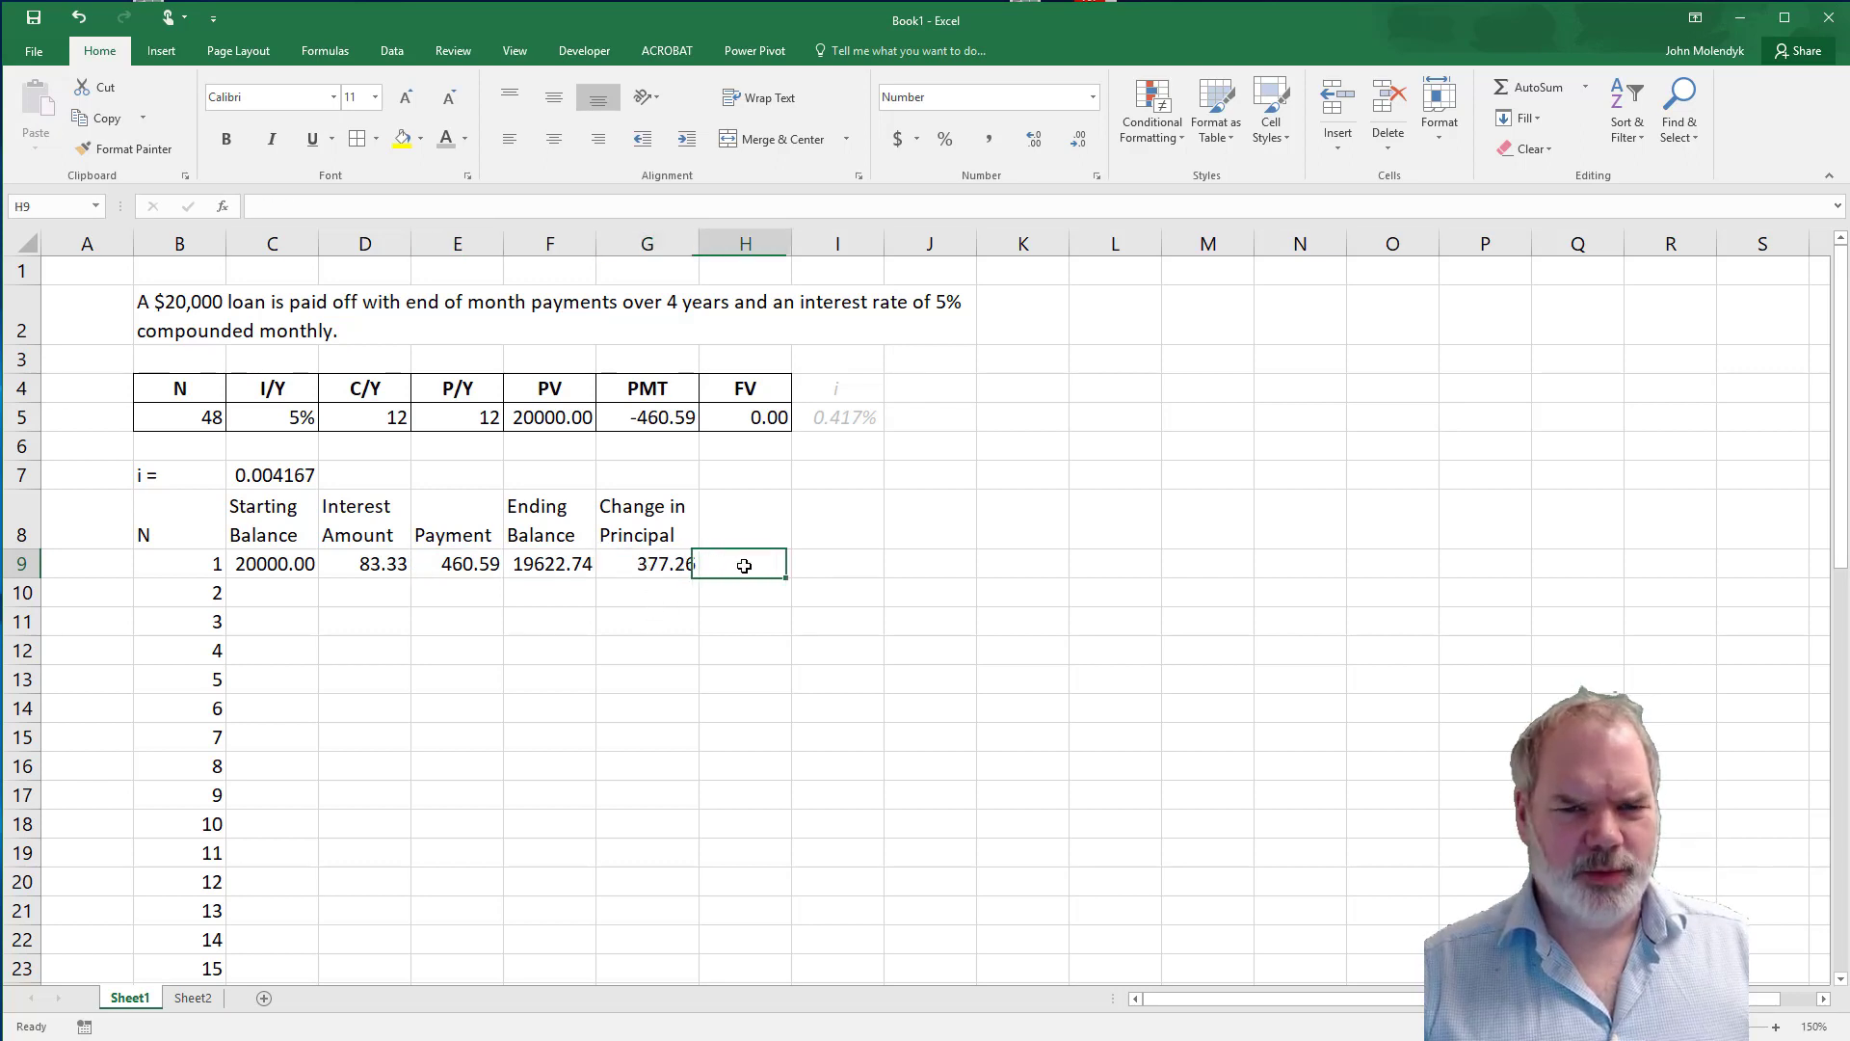
{"action": "type", "text": "="}
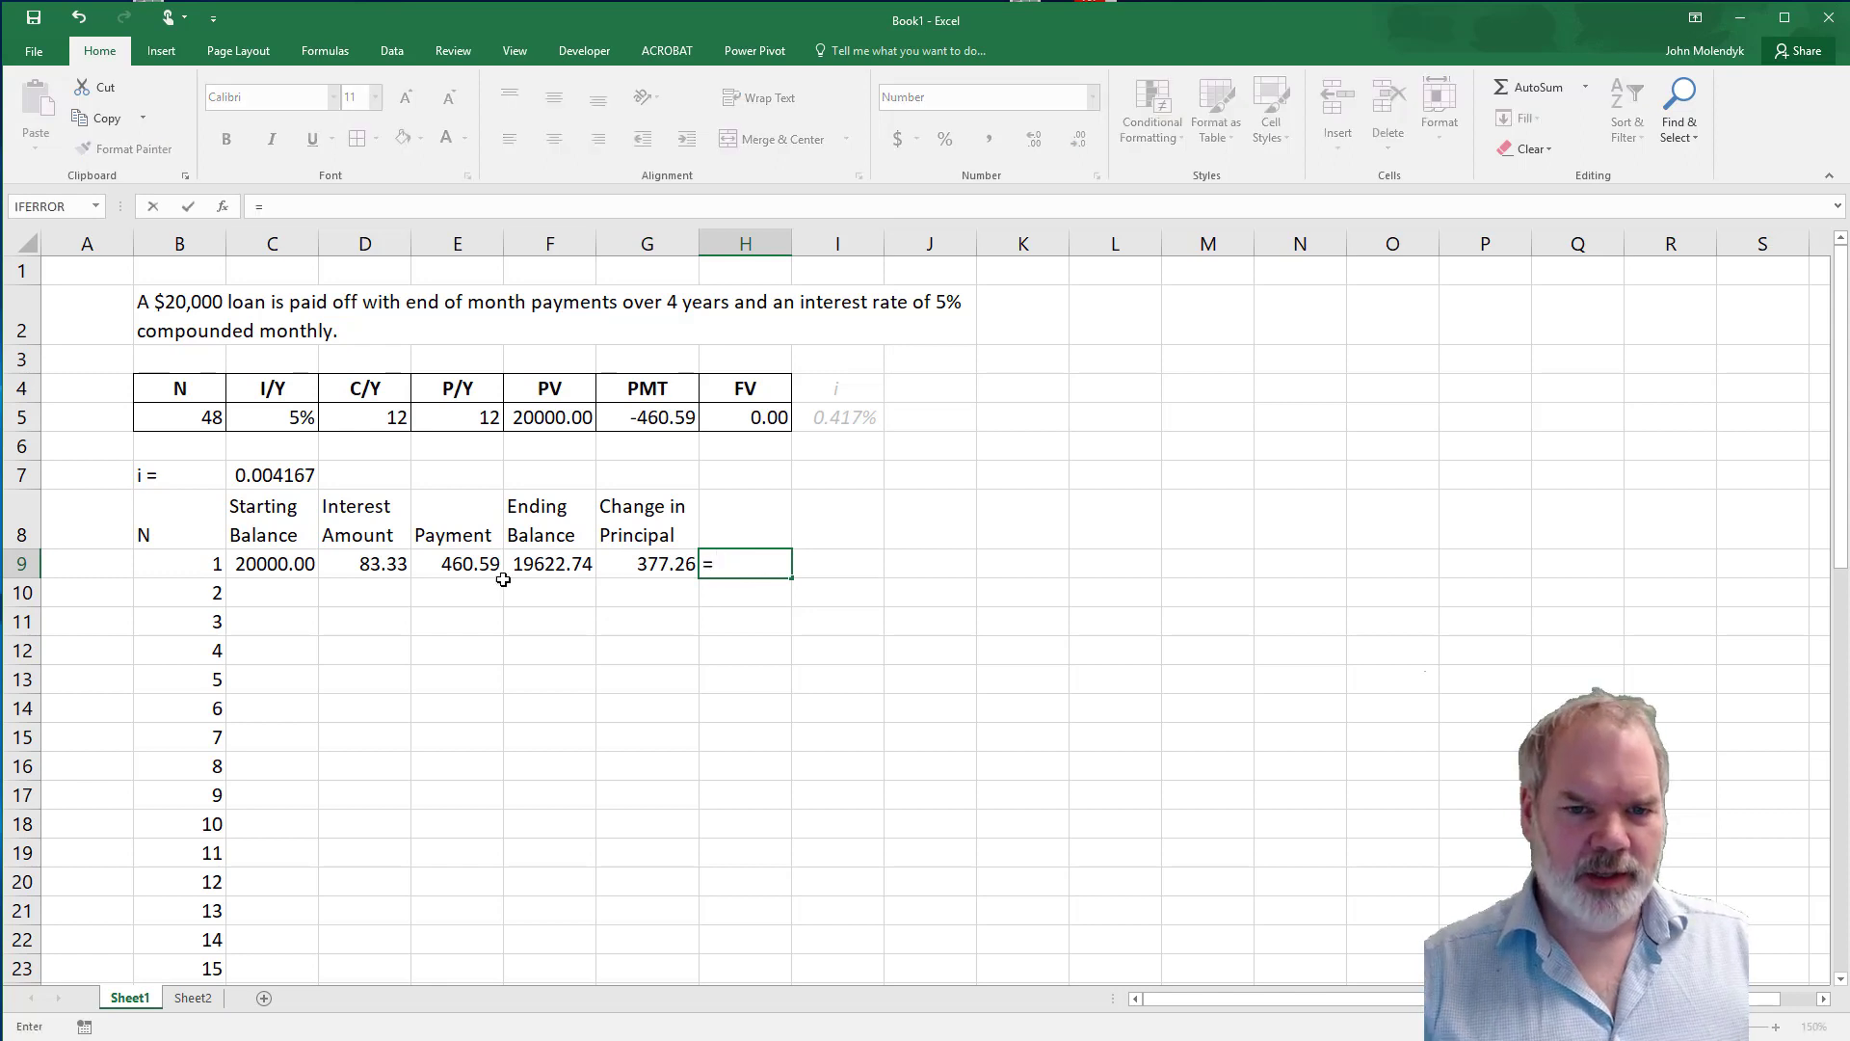
{"action": "left_click", "coordinate": [371, 567]}
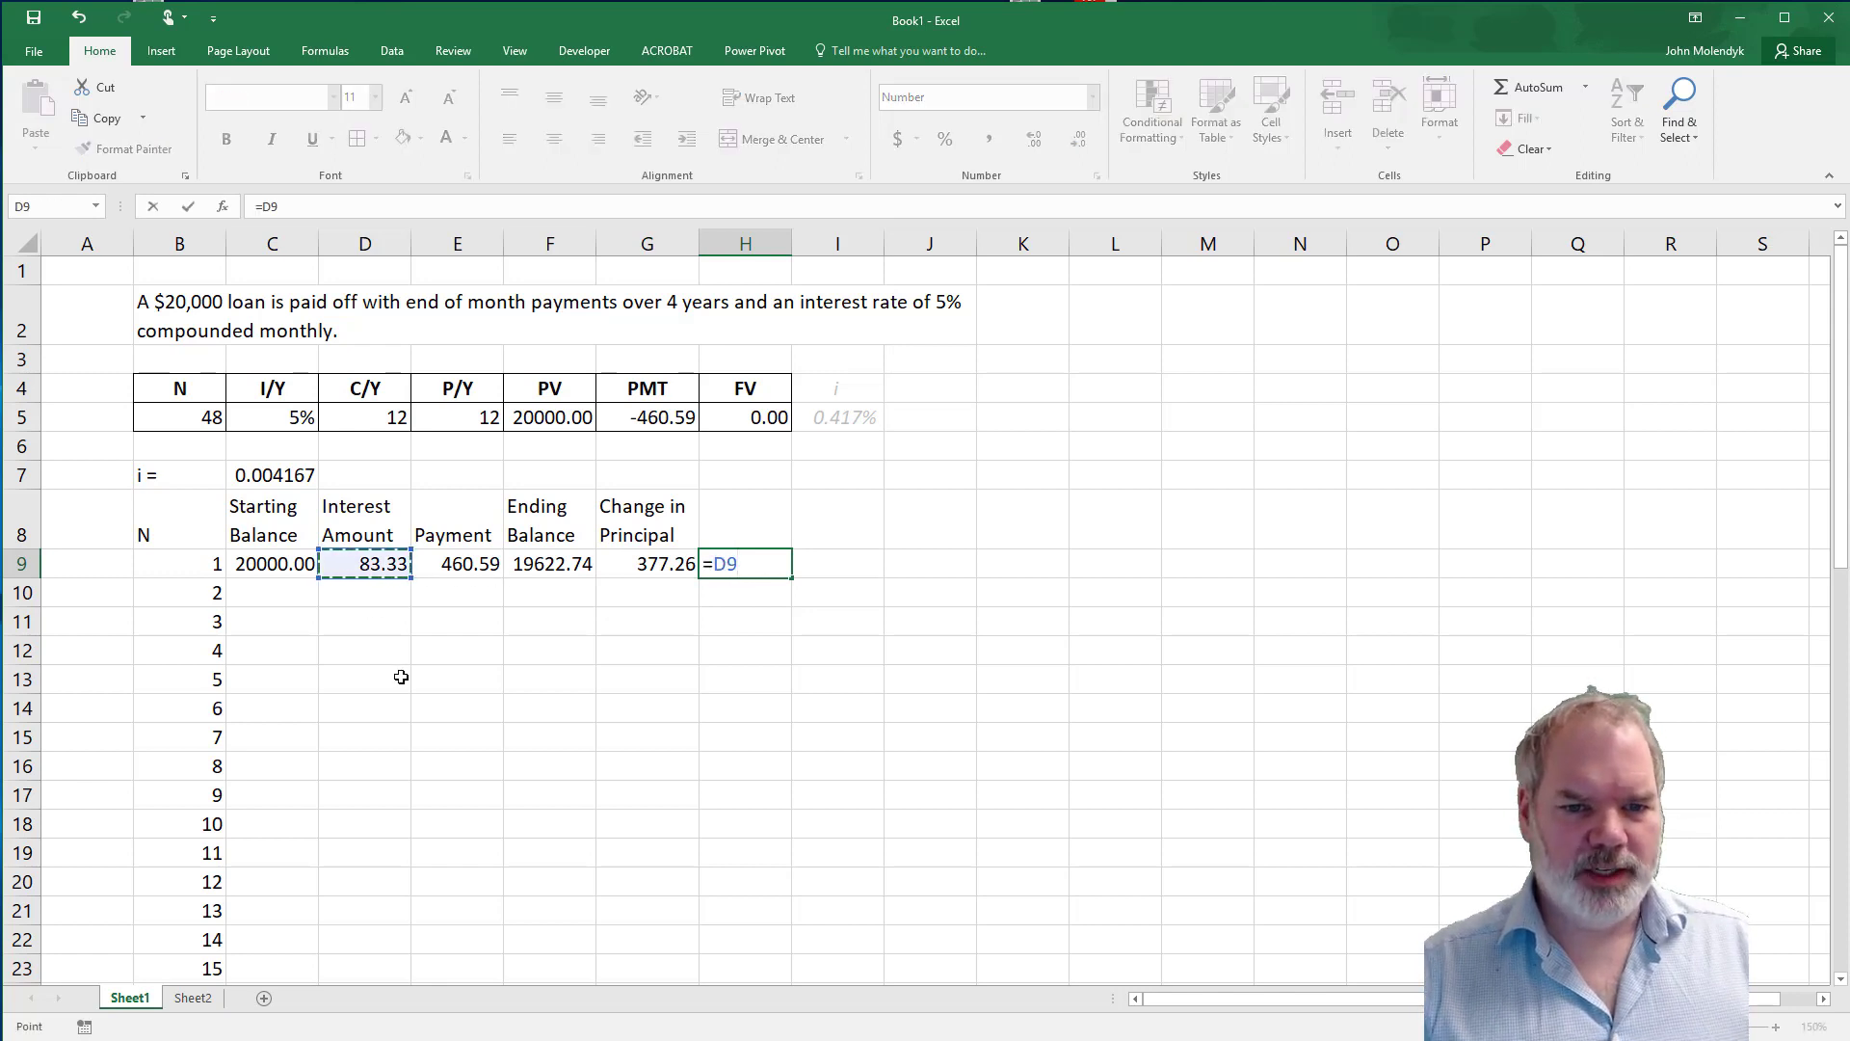
{"action": "type", "text": "+"}
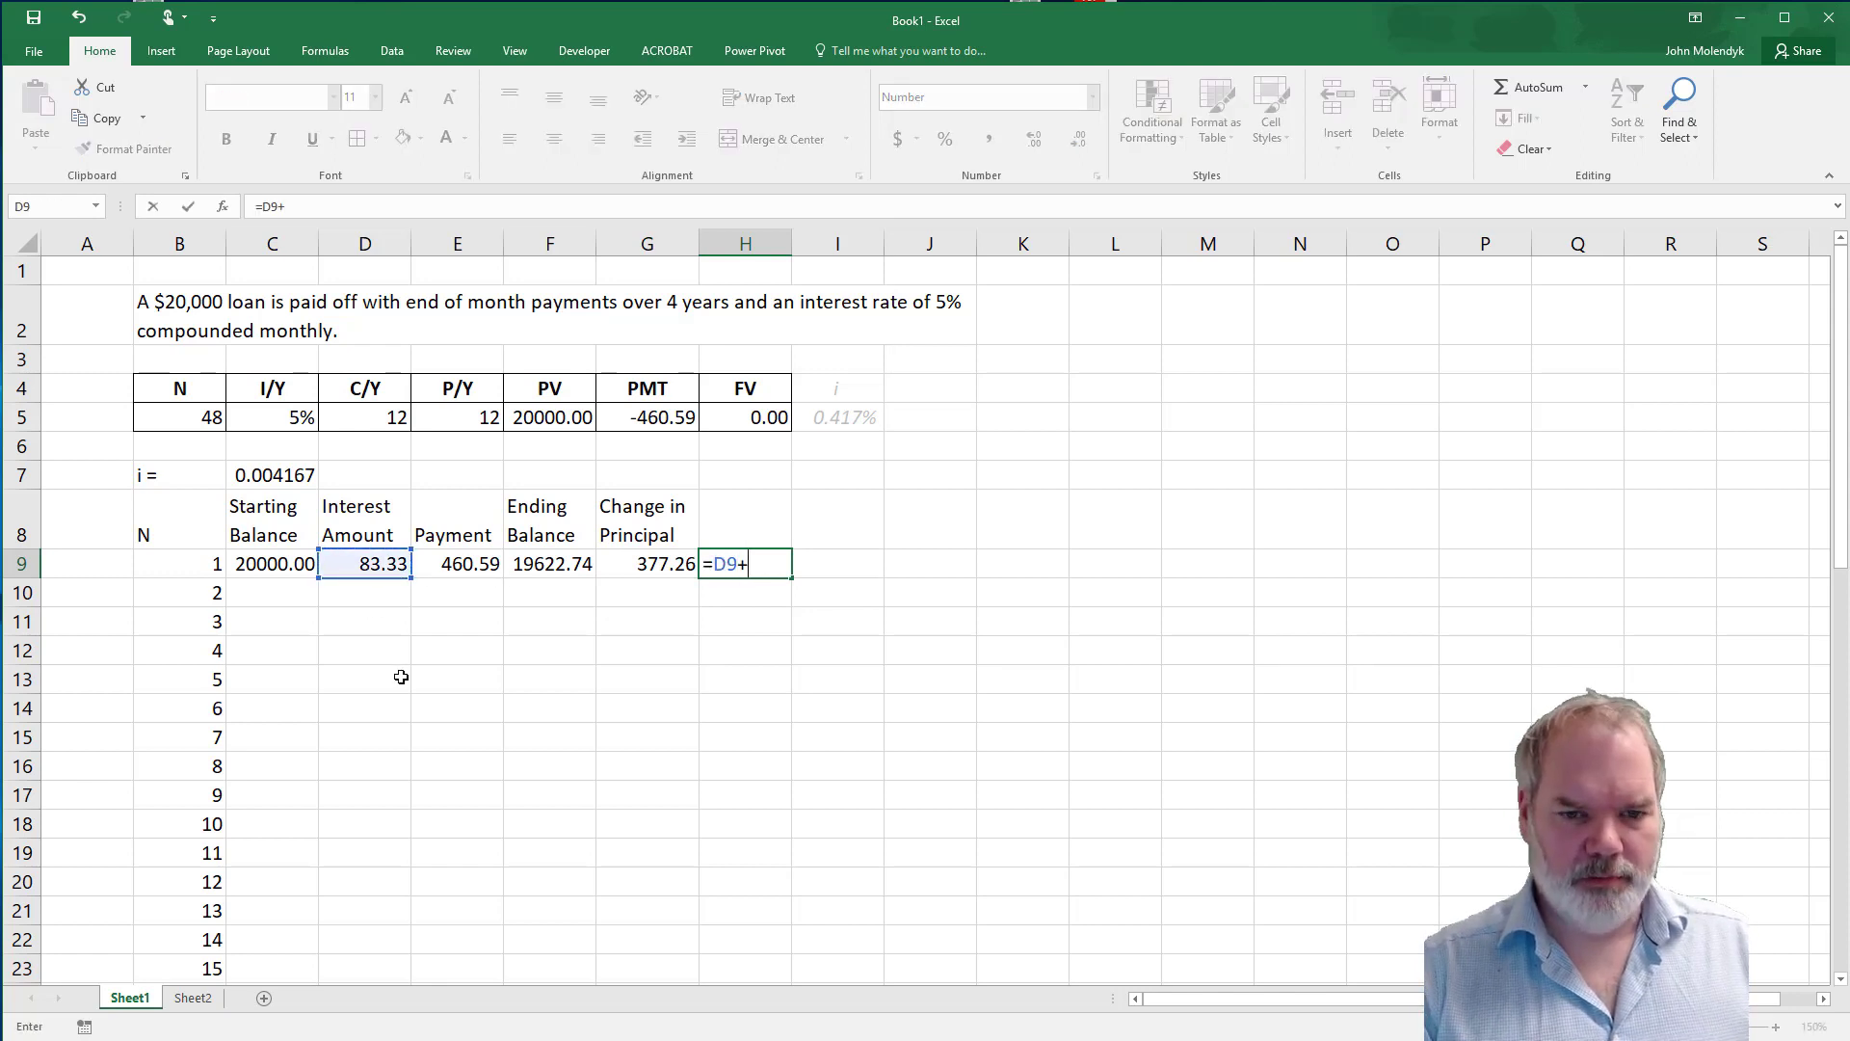
{"action": "left_click", "coordinate": [652, 567]}
{"action": "key", "text": "Return"}
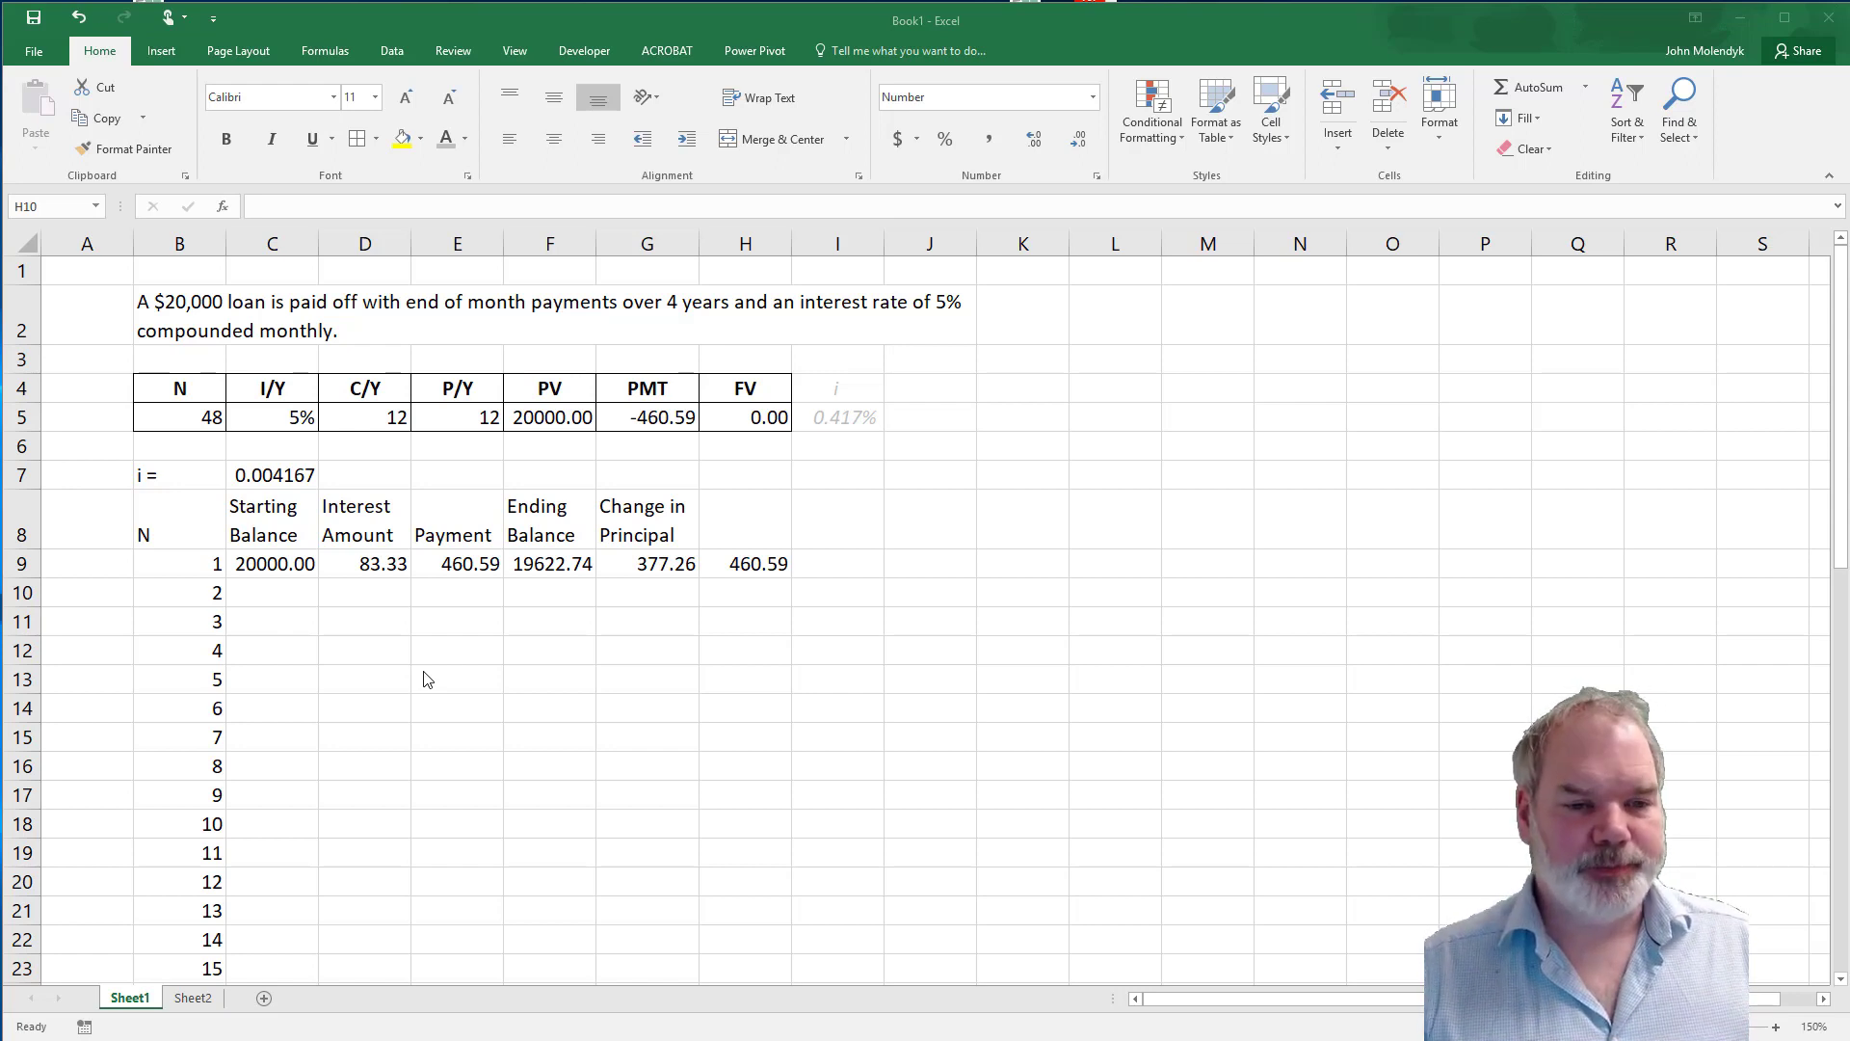
Set the second period's starting balance in C10 to the first period's ending balance, using =F9.
{"action": "left_click", "coordinate": [274, 594]}
{"action": "left_click", "coordinate": [273, 592]}
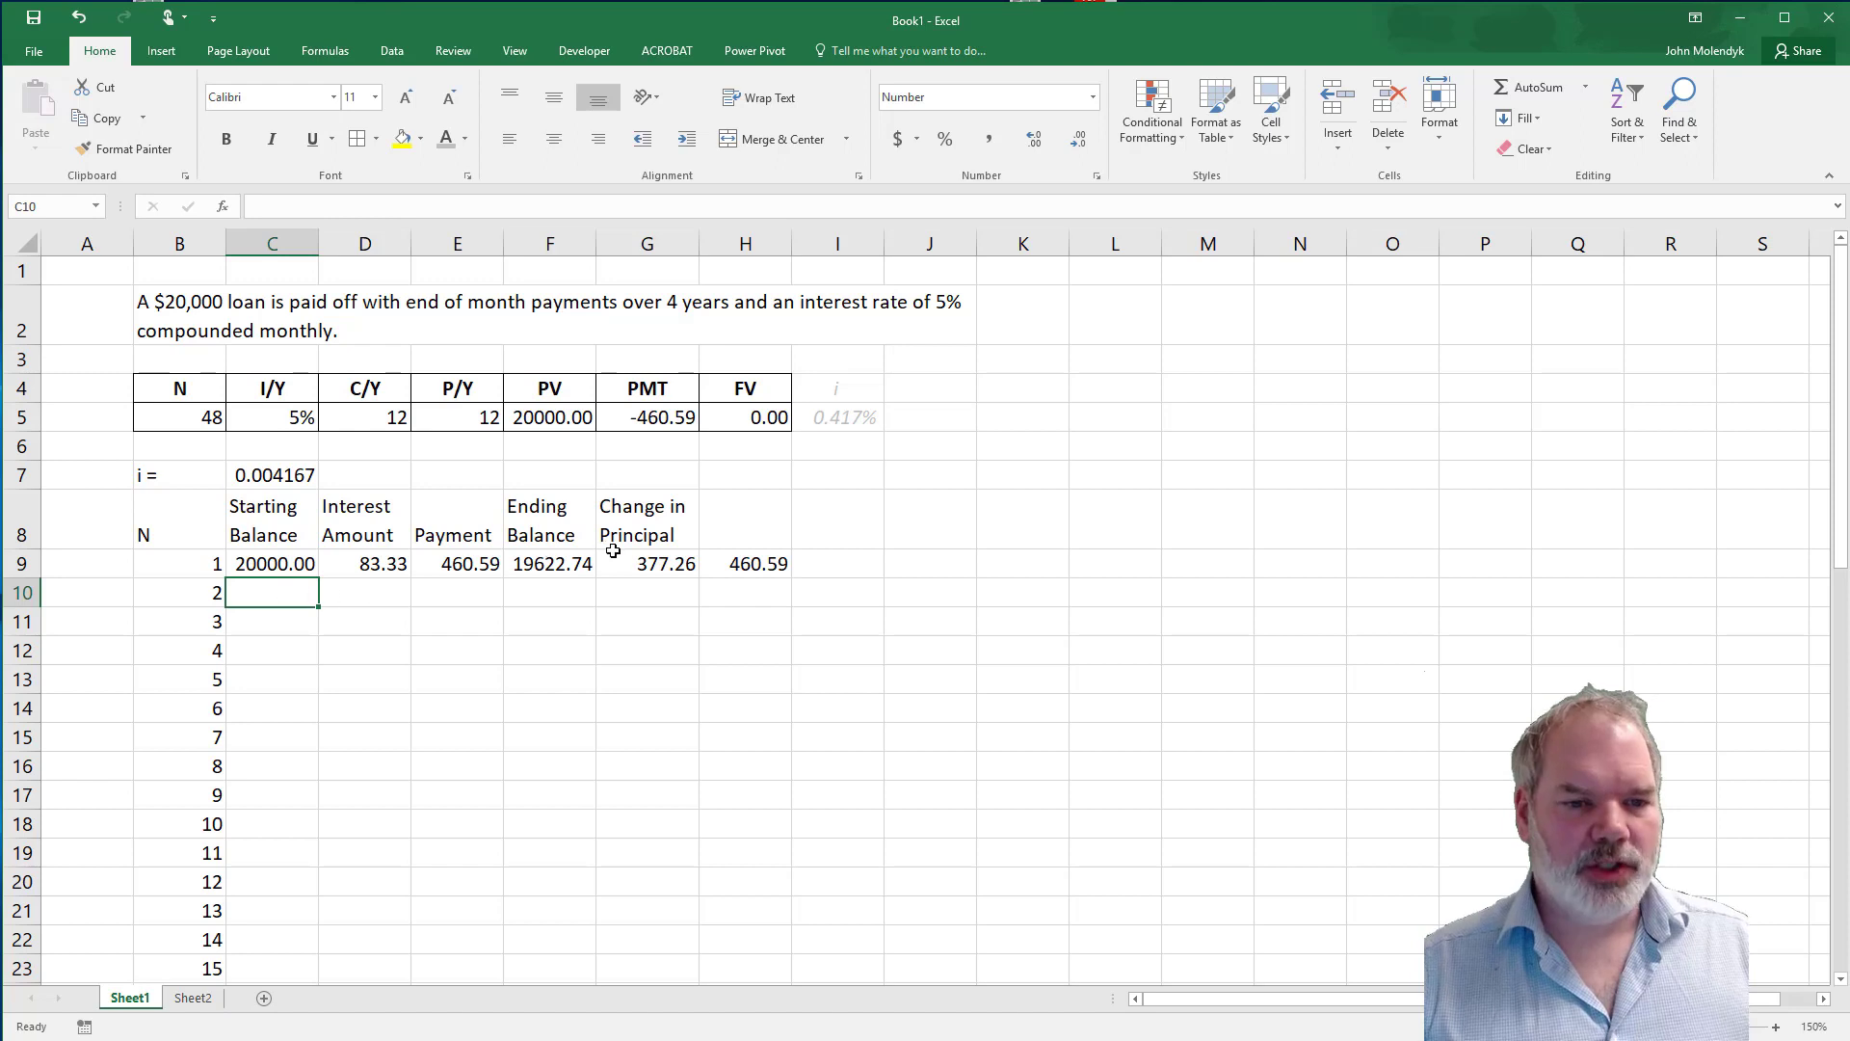
{"action": "type", "text": "="}
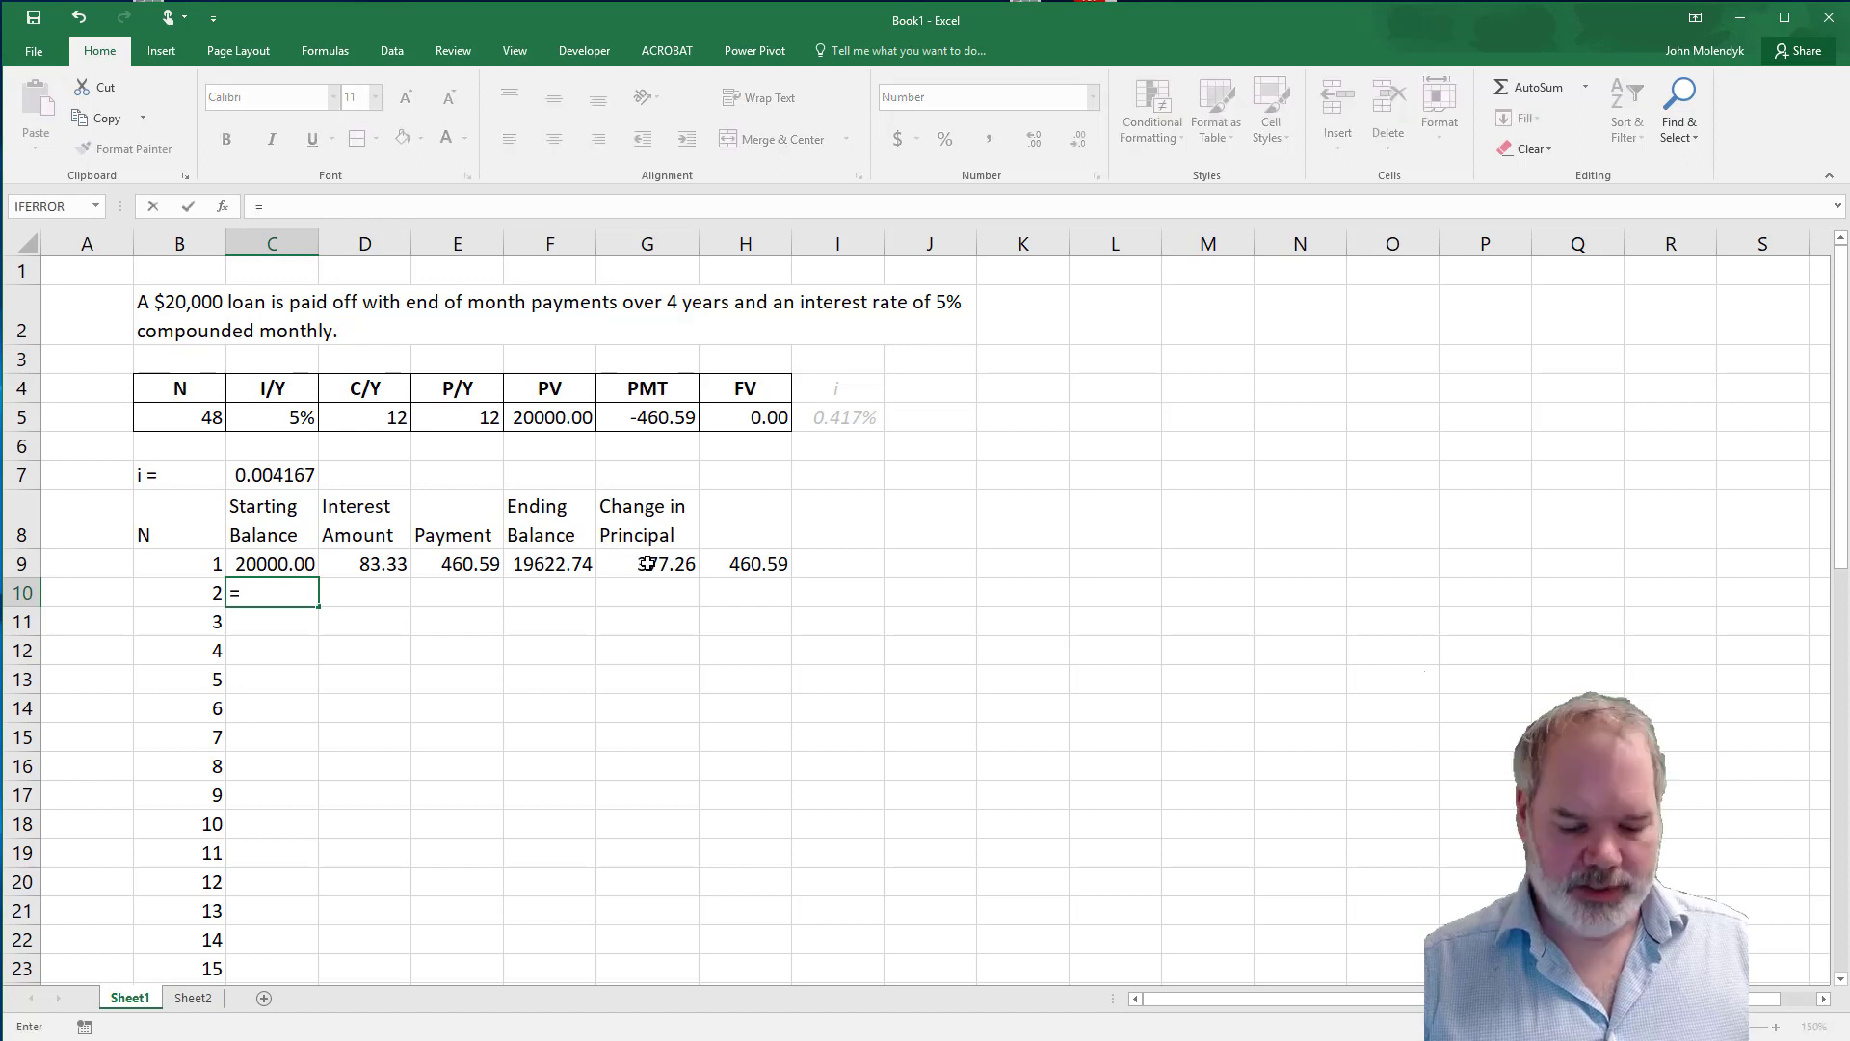
{"action": "left_click", "coordinate": [545, 568]}
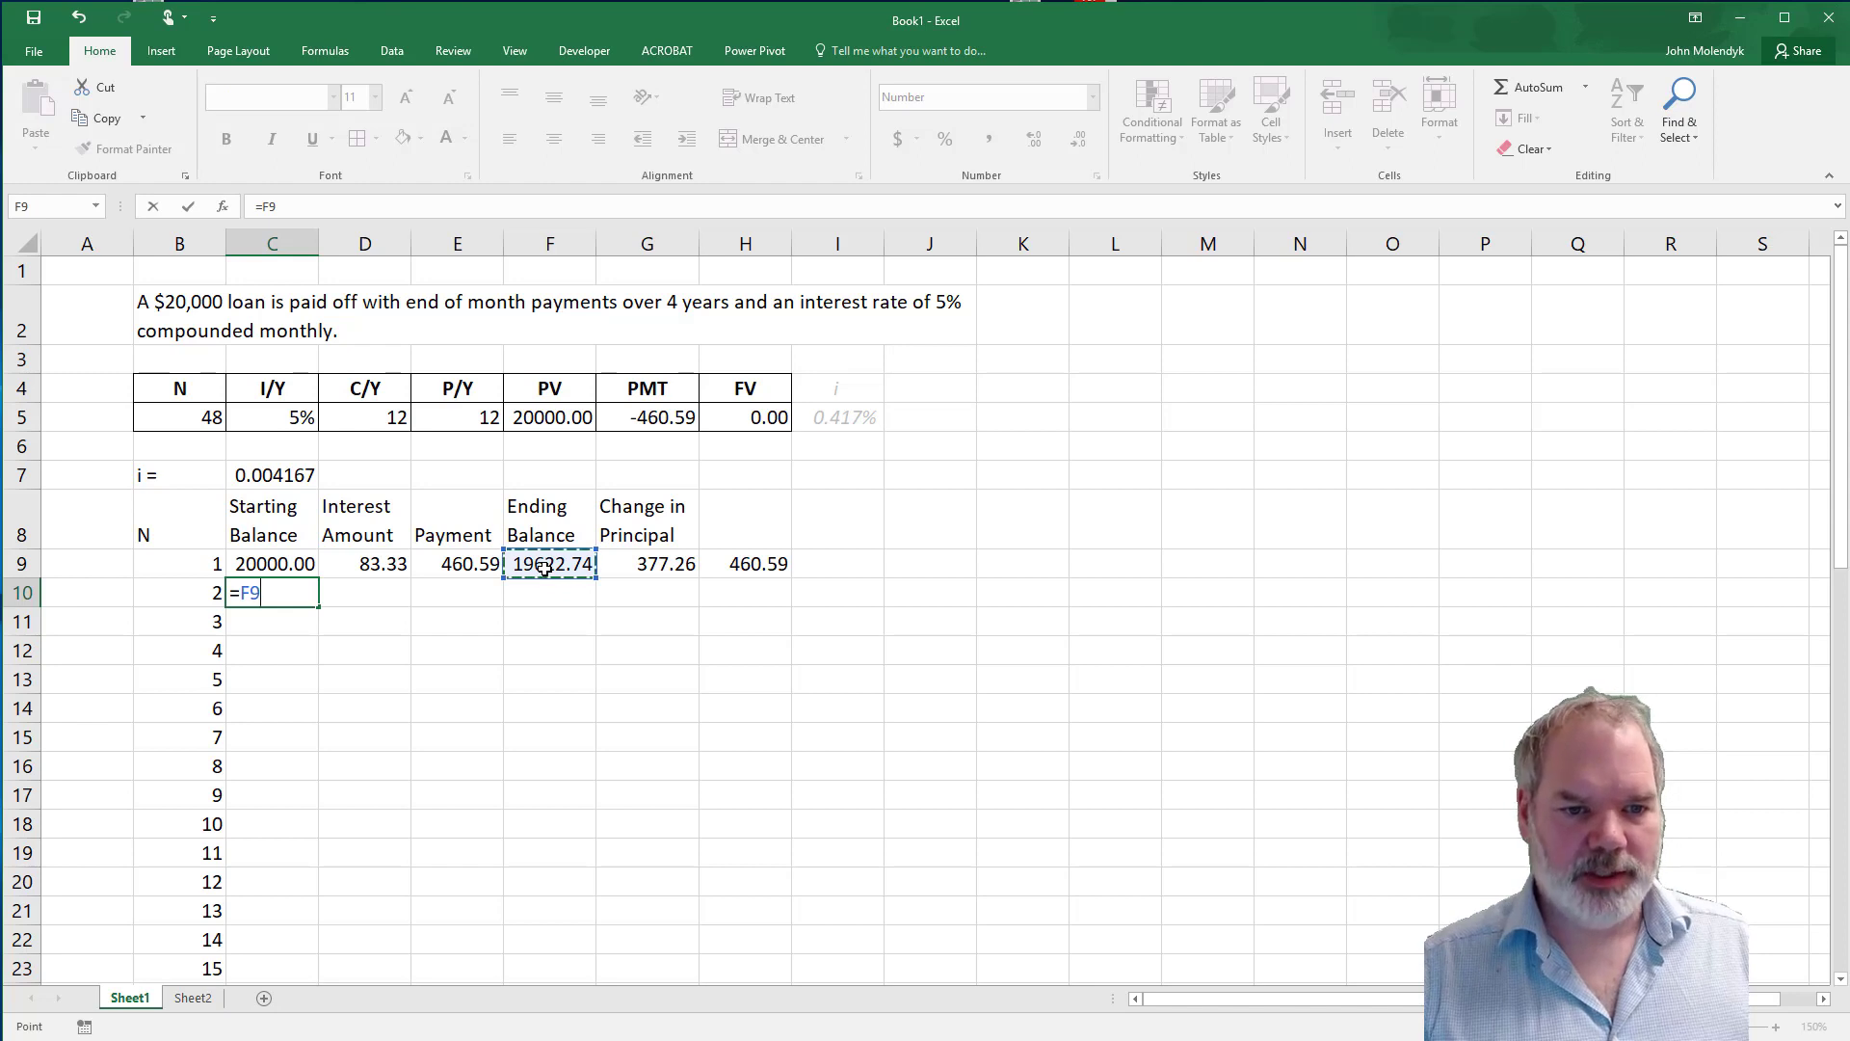
{"action": "key", "text": "Return"}
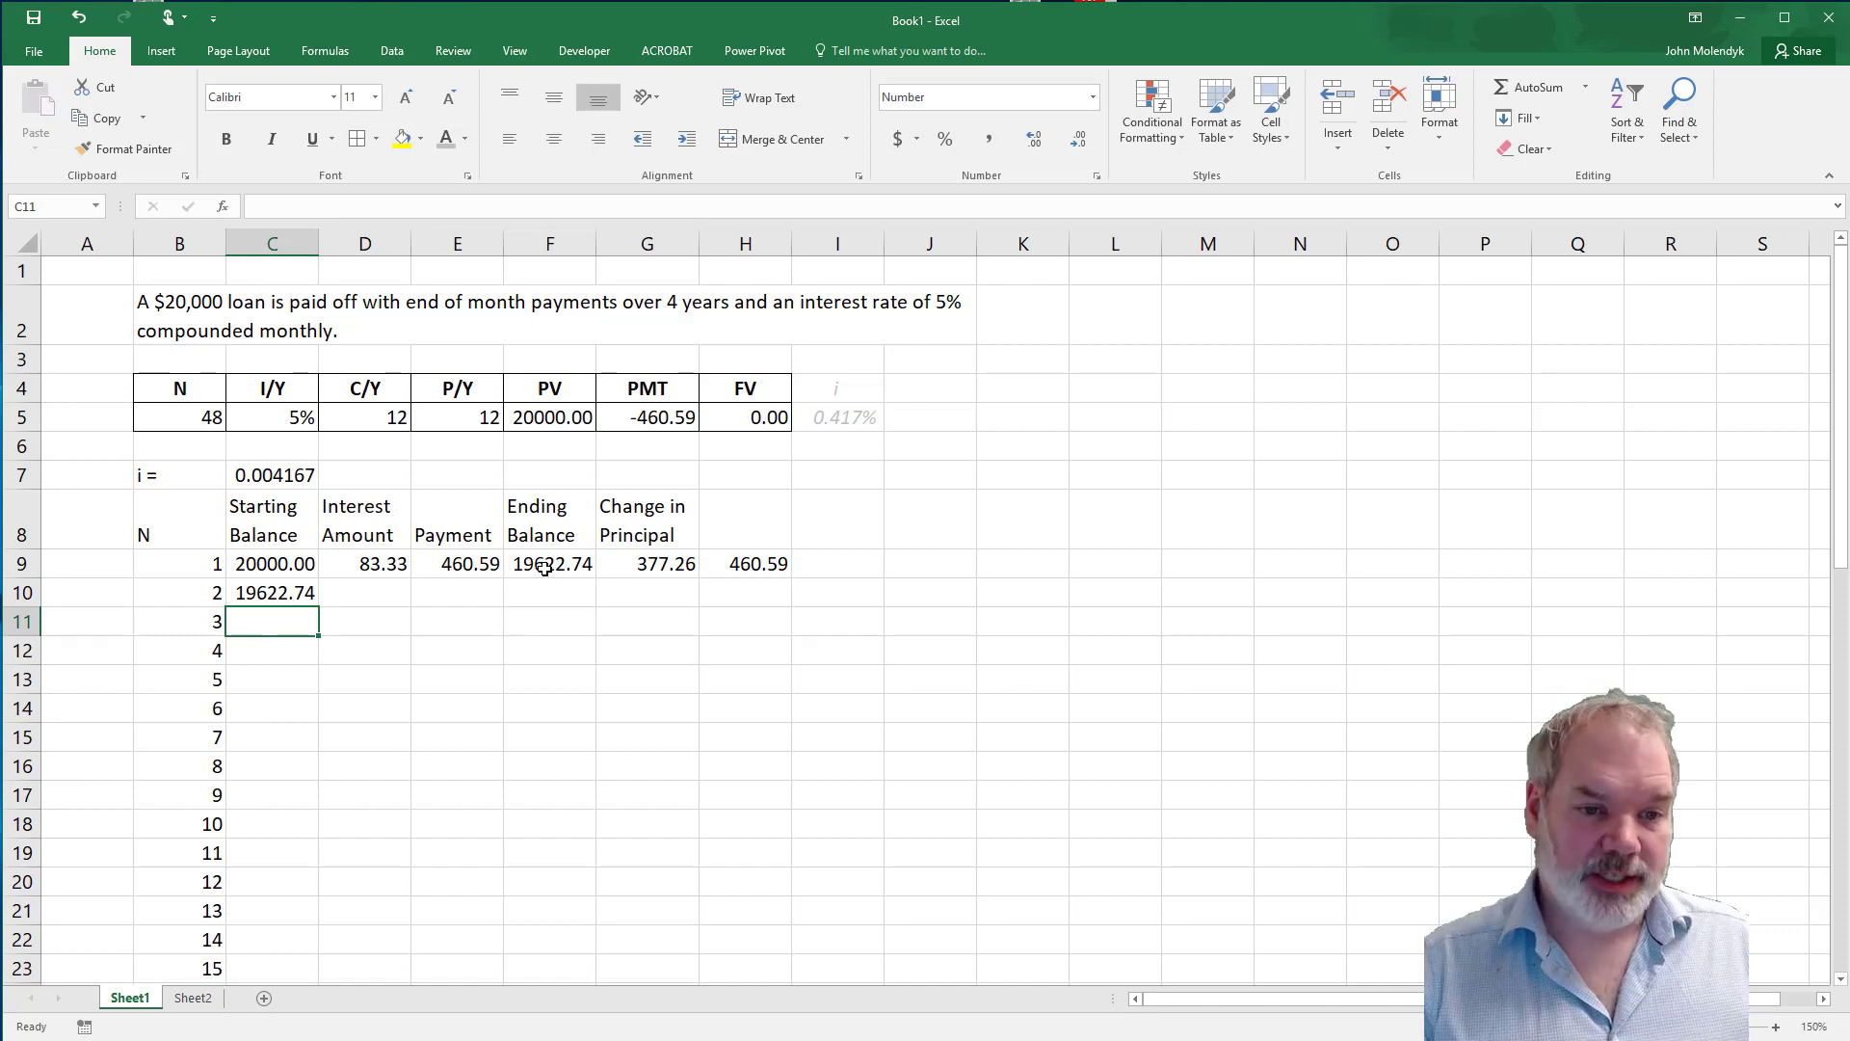
Fill the interest formula from D9 down to D10 and check its references to C10 and $C$7.
{"action": "left_click", "coordinate": [379, 570]}
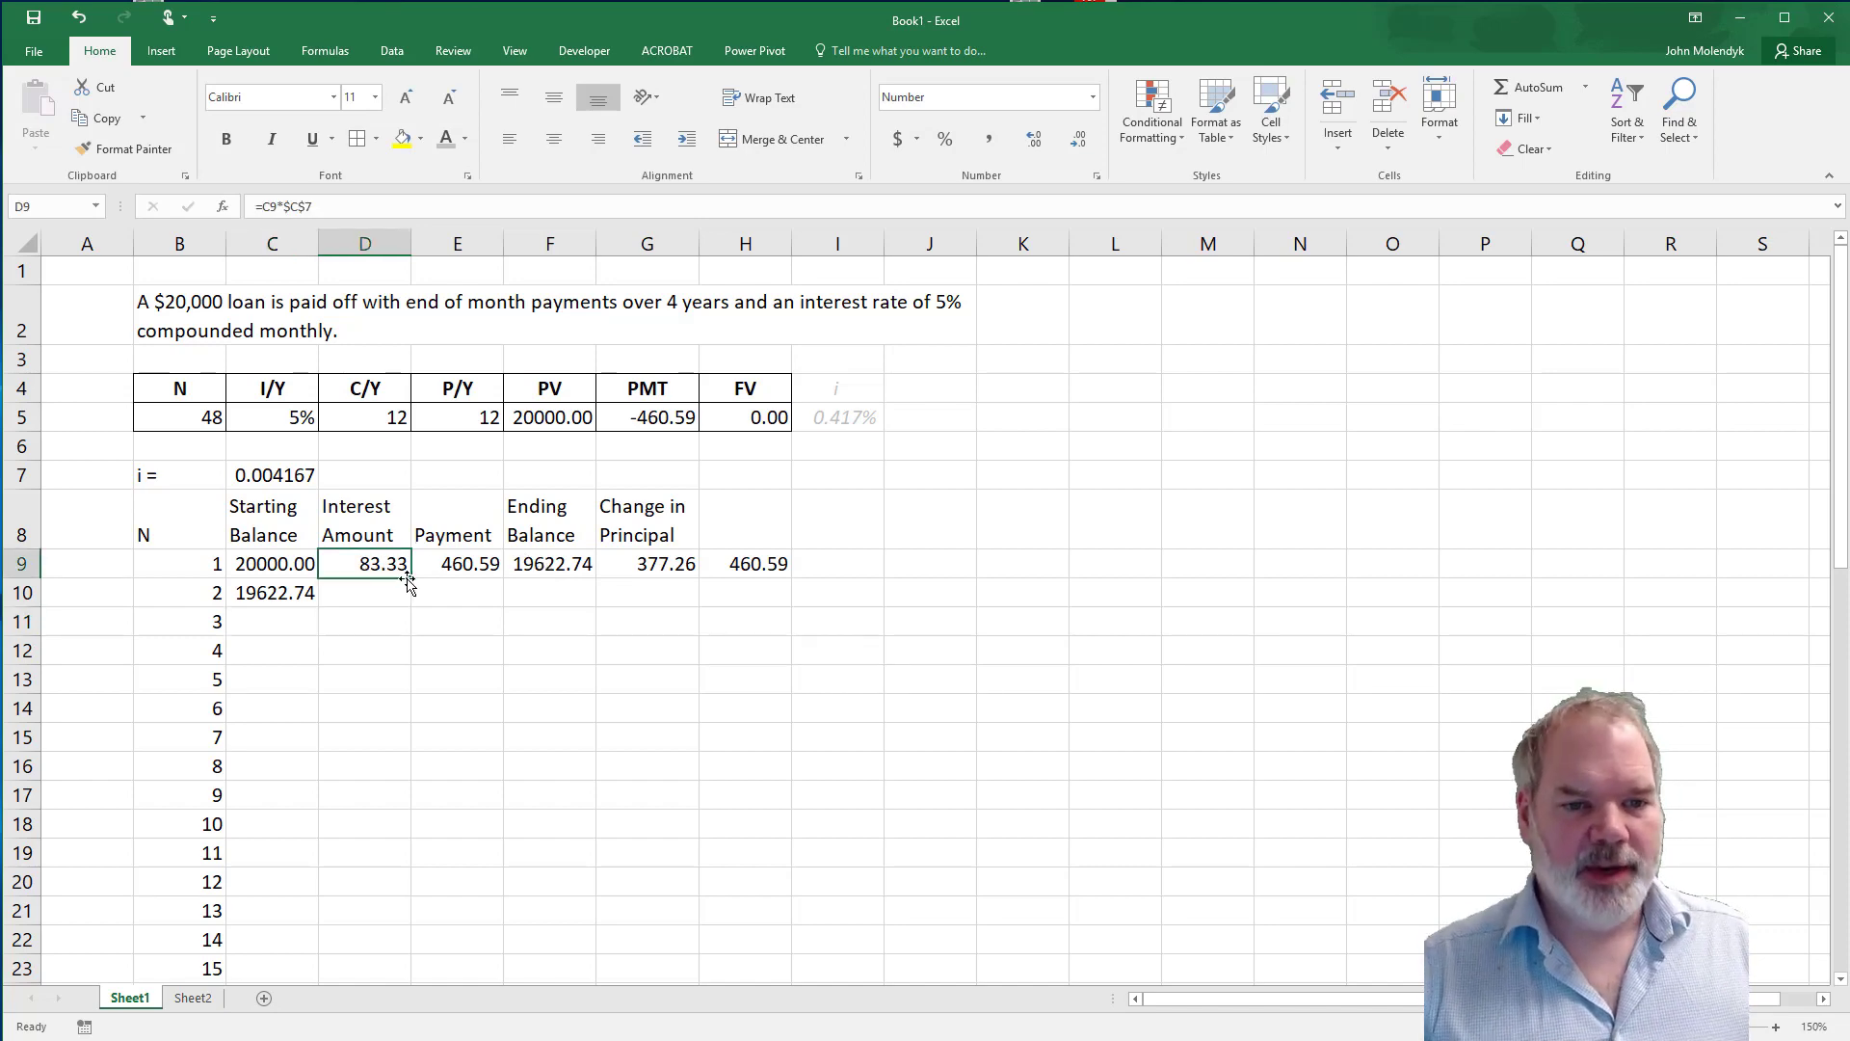
{"action": "left_click_drag", "start_coordinate": [411, 579], "coordinate": [378, 598]}
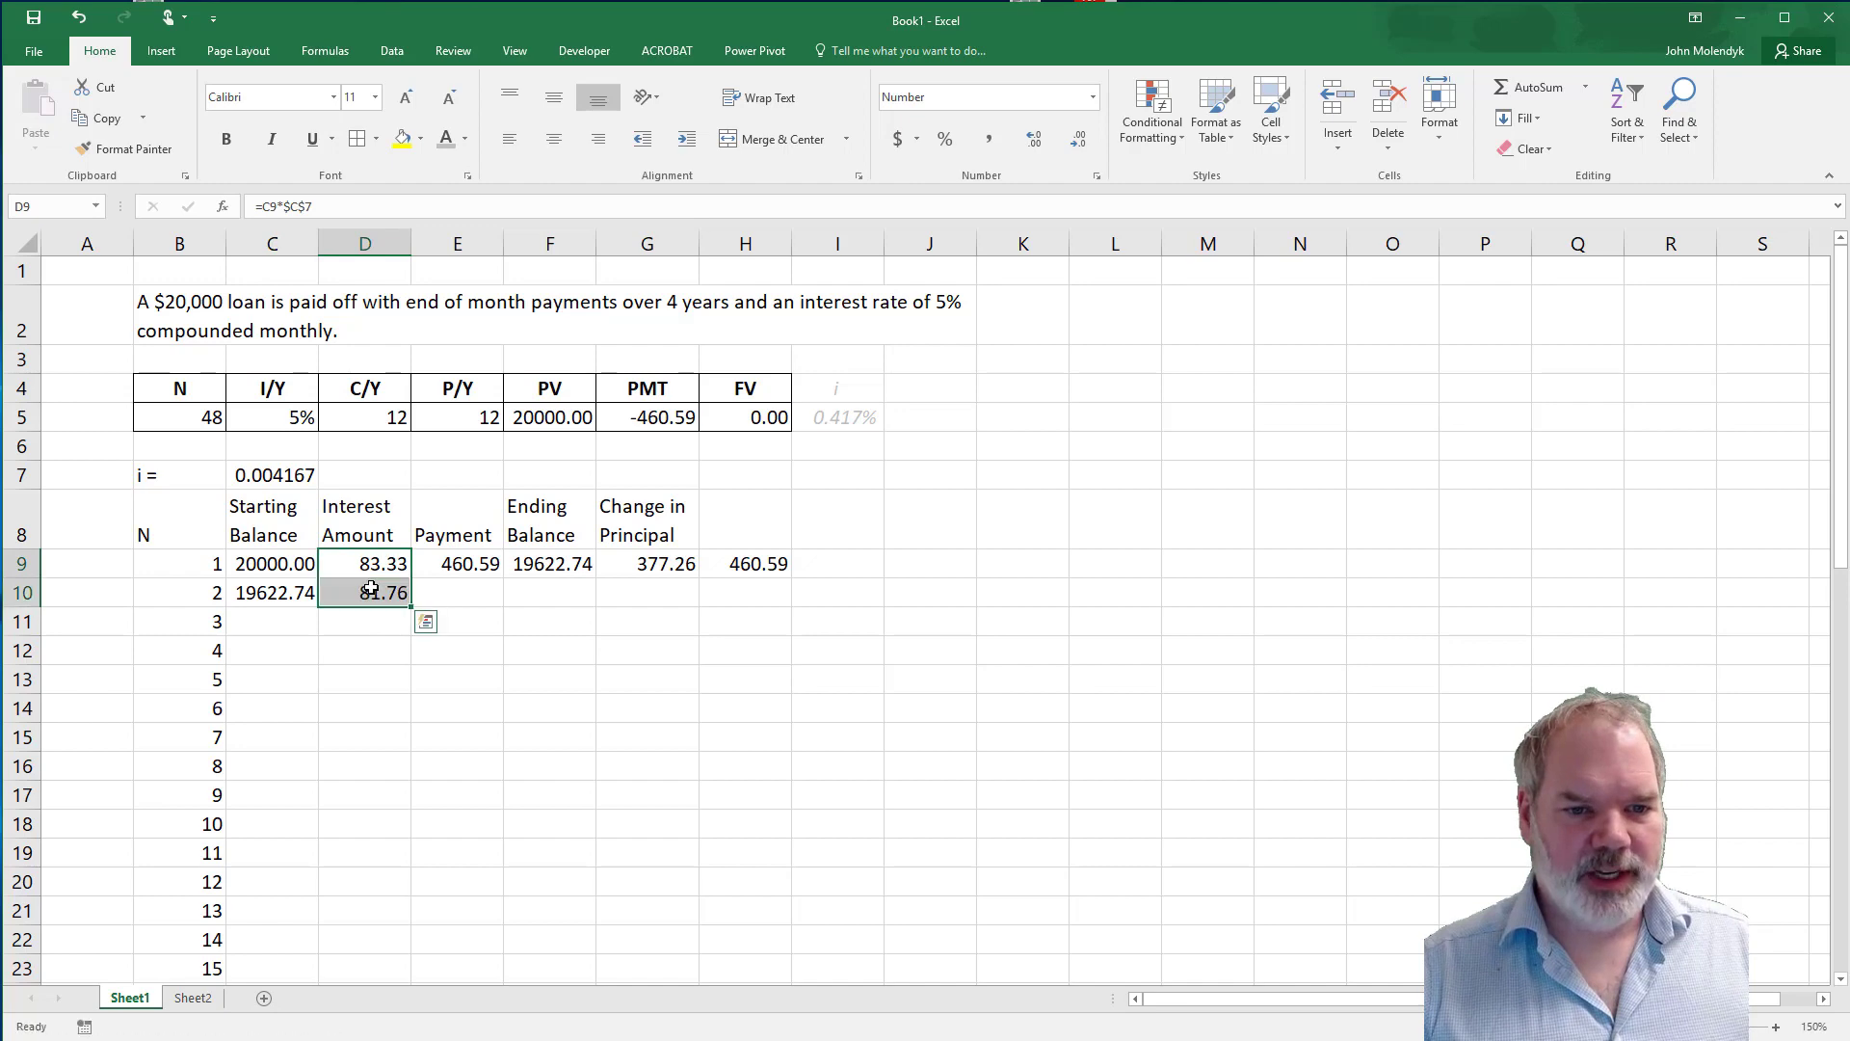
{"action": "double_click", "coordinate": [374, 592]}
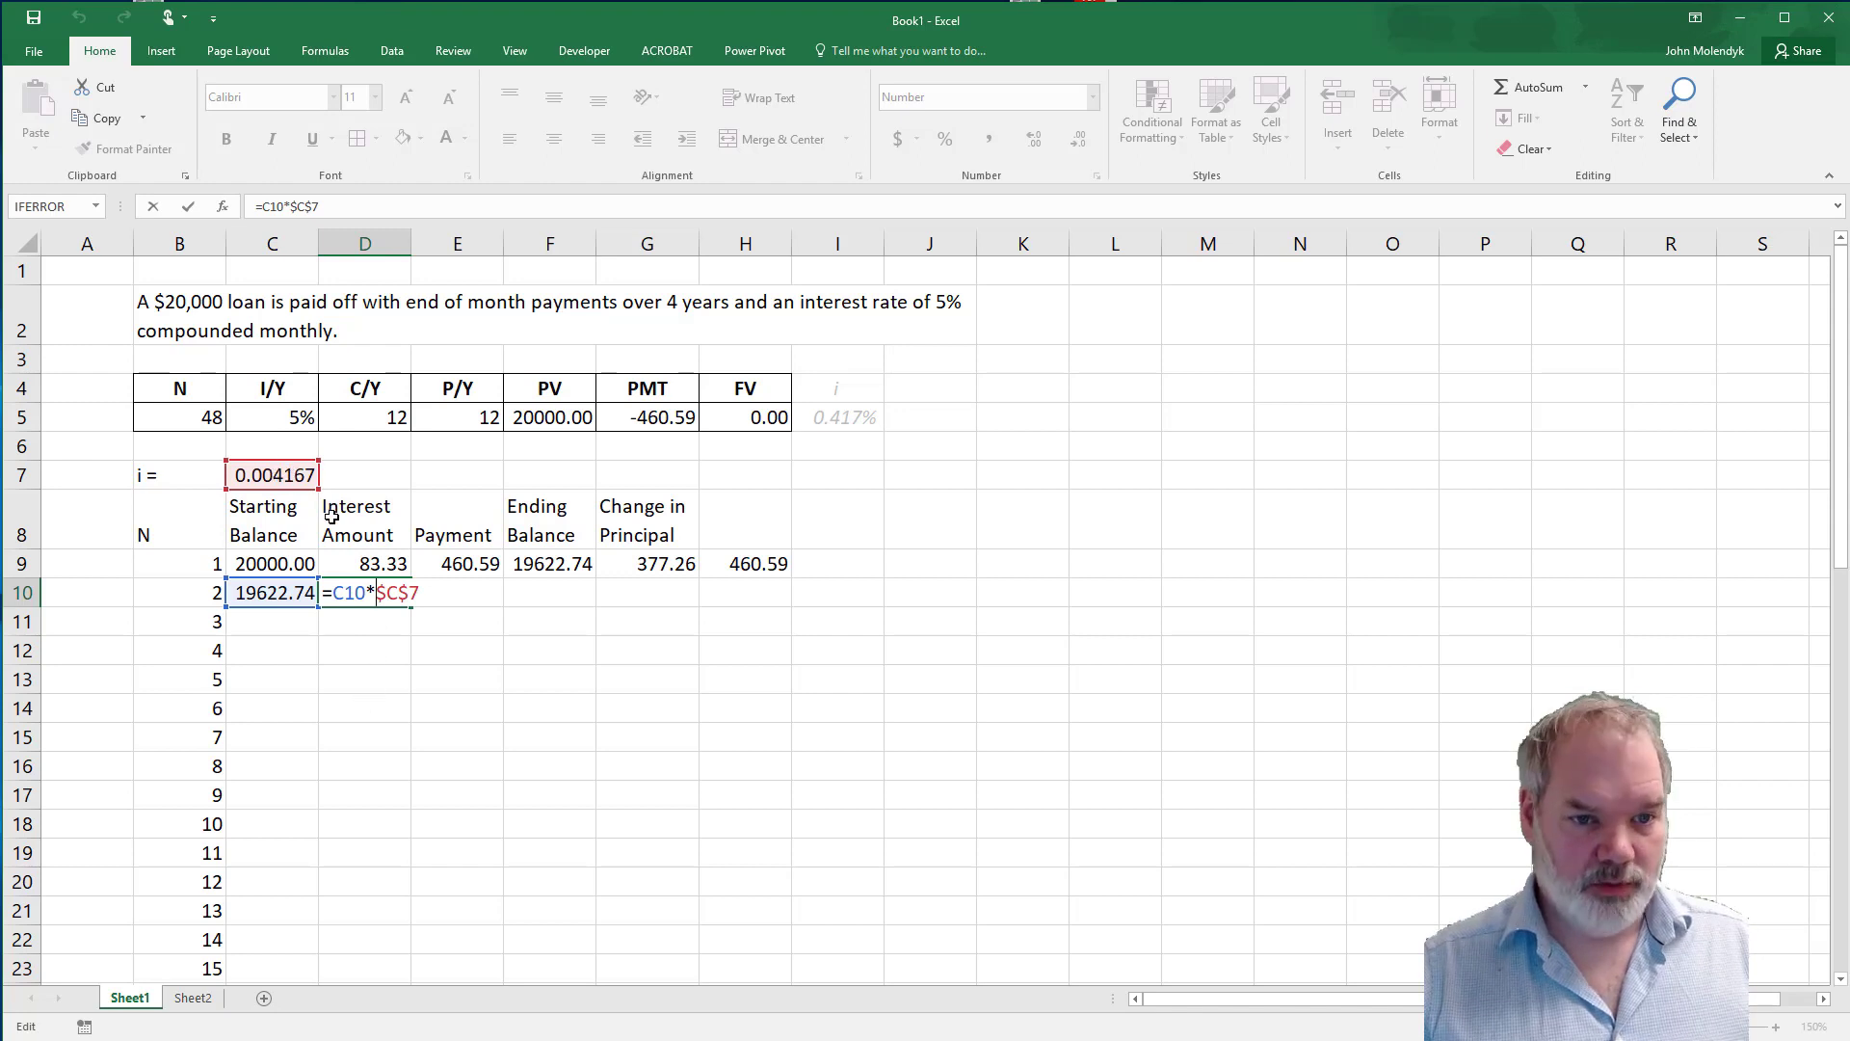
{"action": "key", "text": "ctrl+Return"}
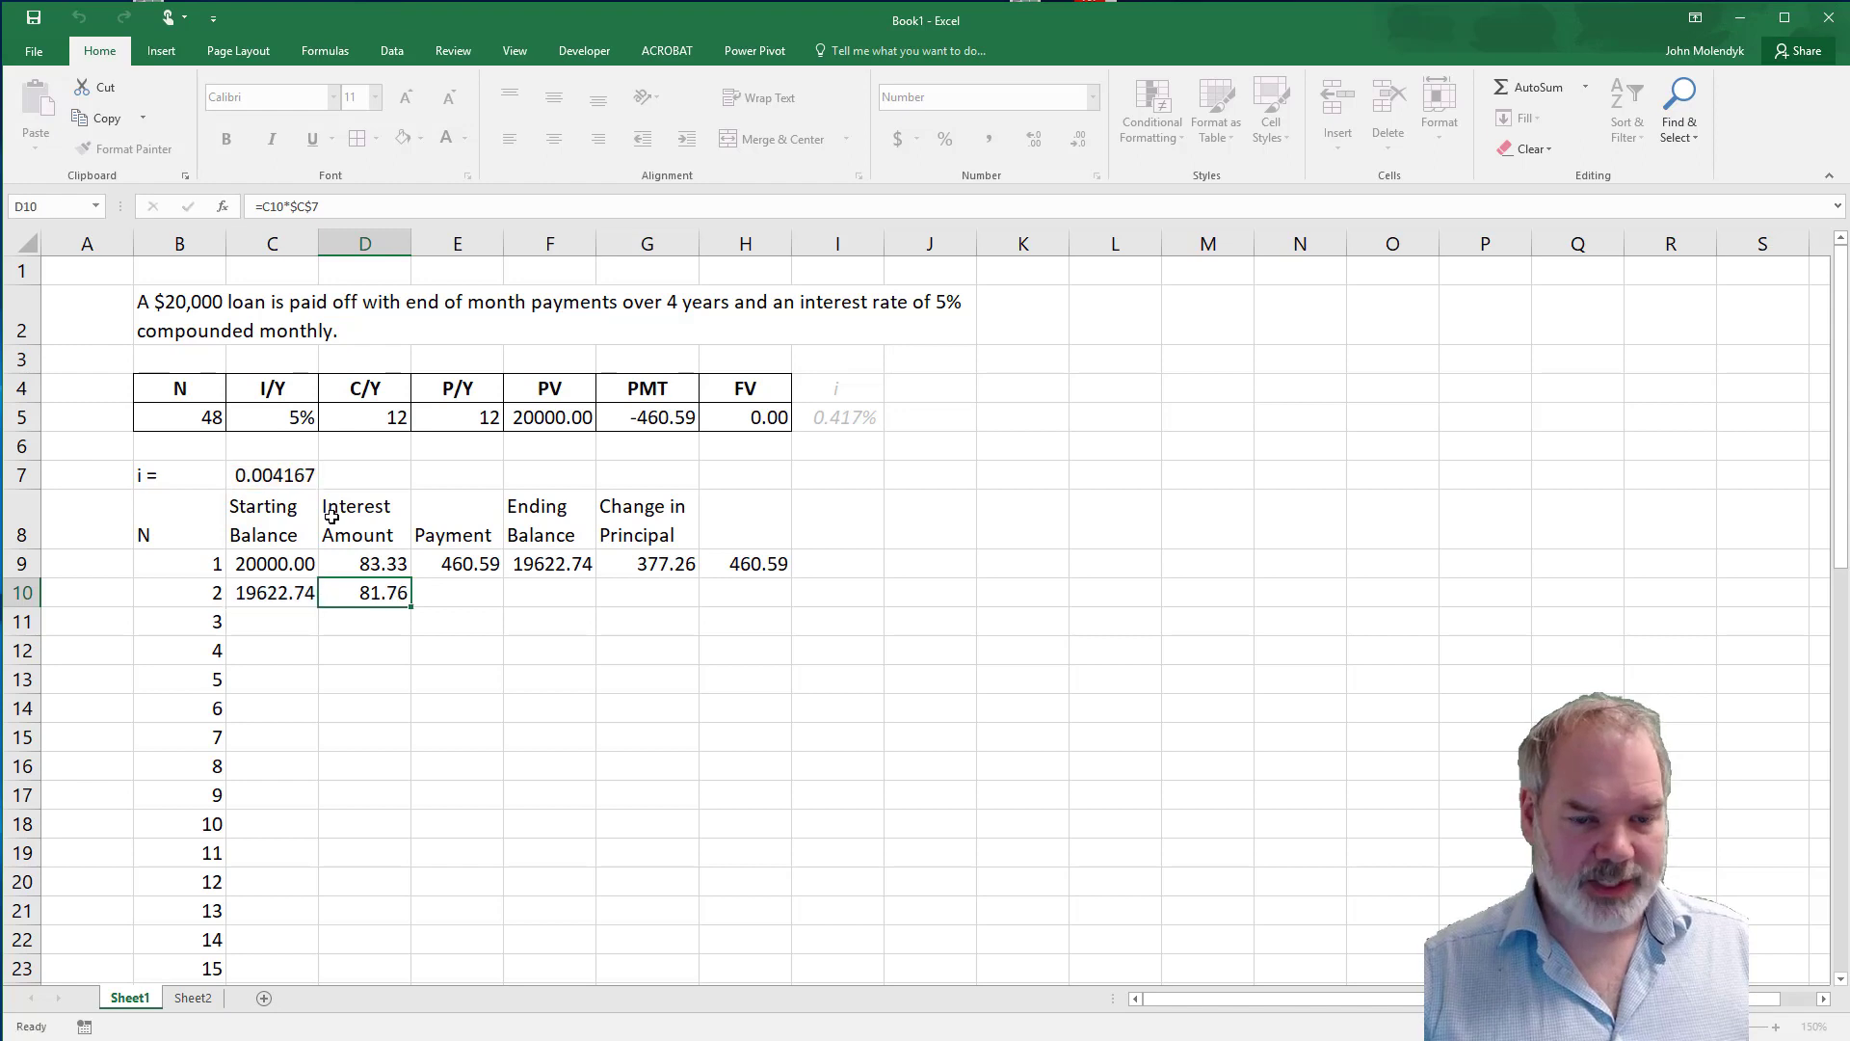
Link the second period's payment in E10 to the first period's payment, using =E9.
{"action": "left_click", "coordinate": [477, 592]}
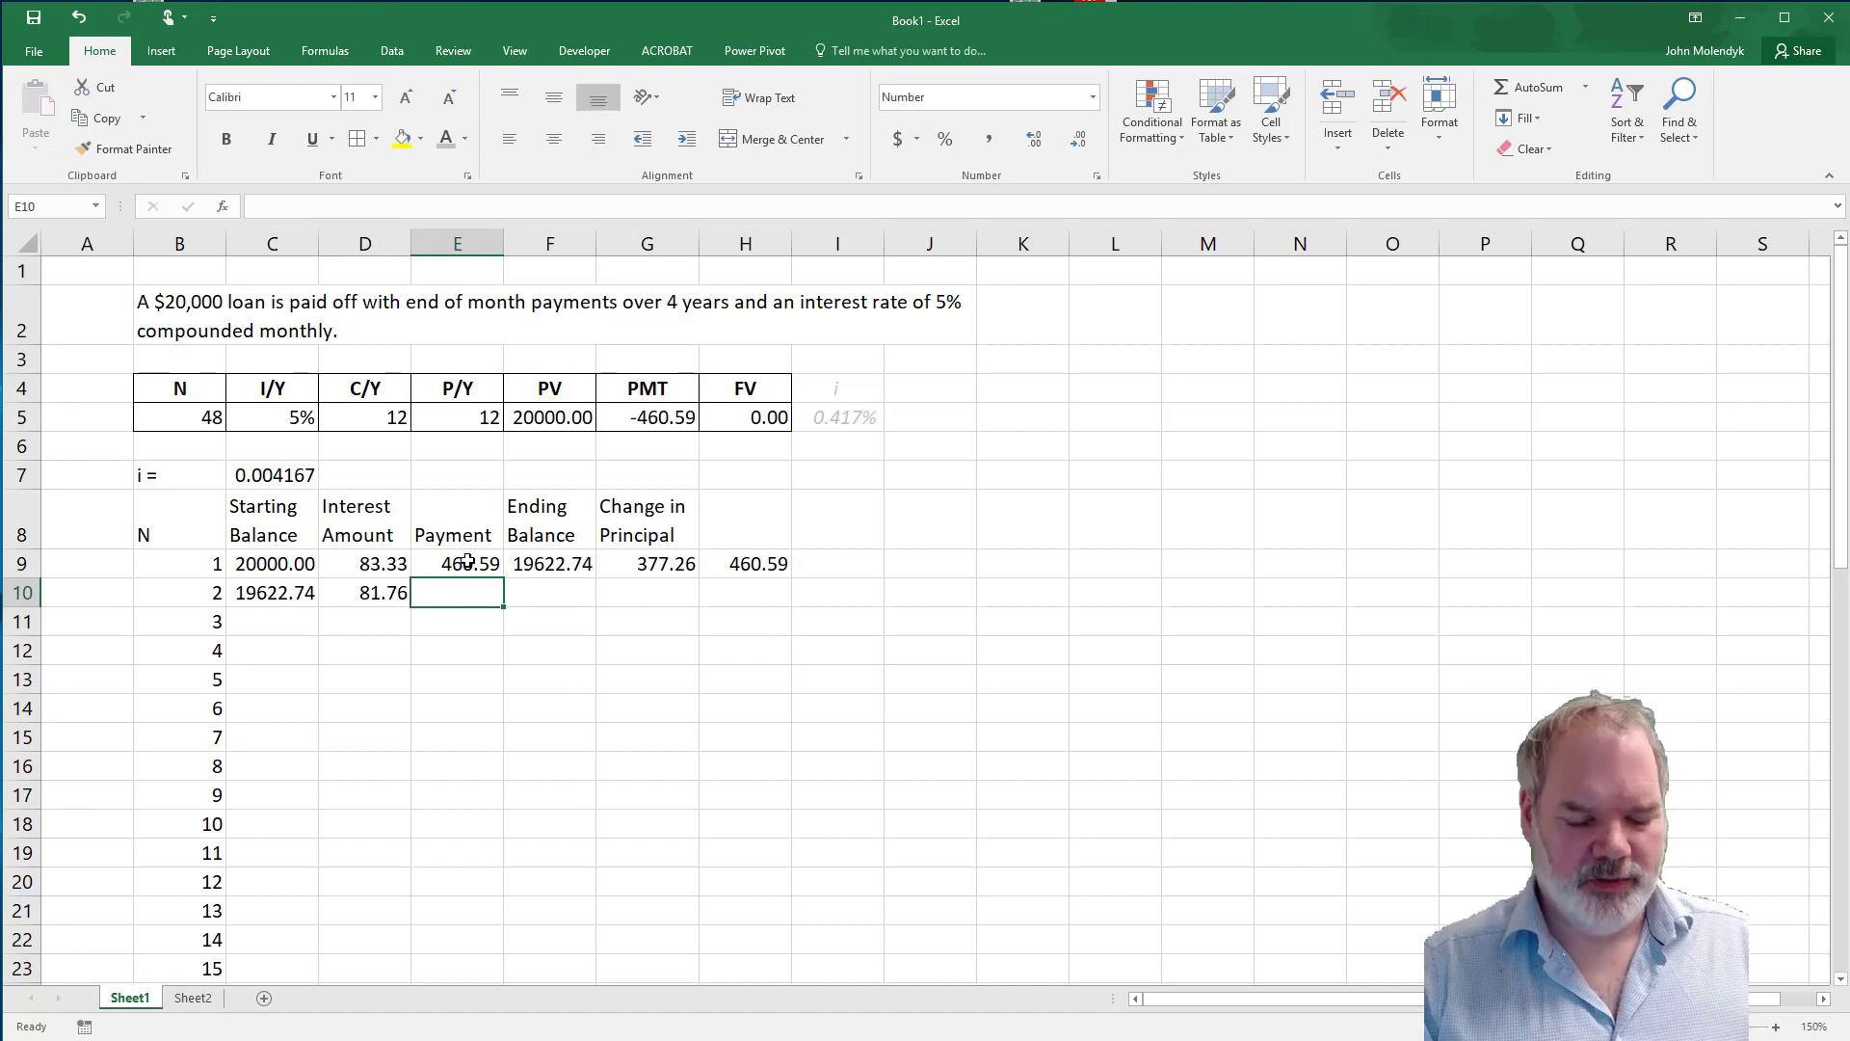
{"action": "type", "text": "="}
{"action": "left_click", "coordinate": [468, 562]}
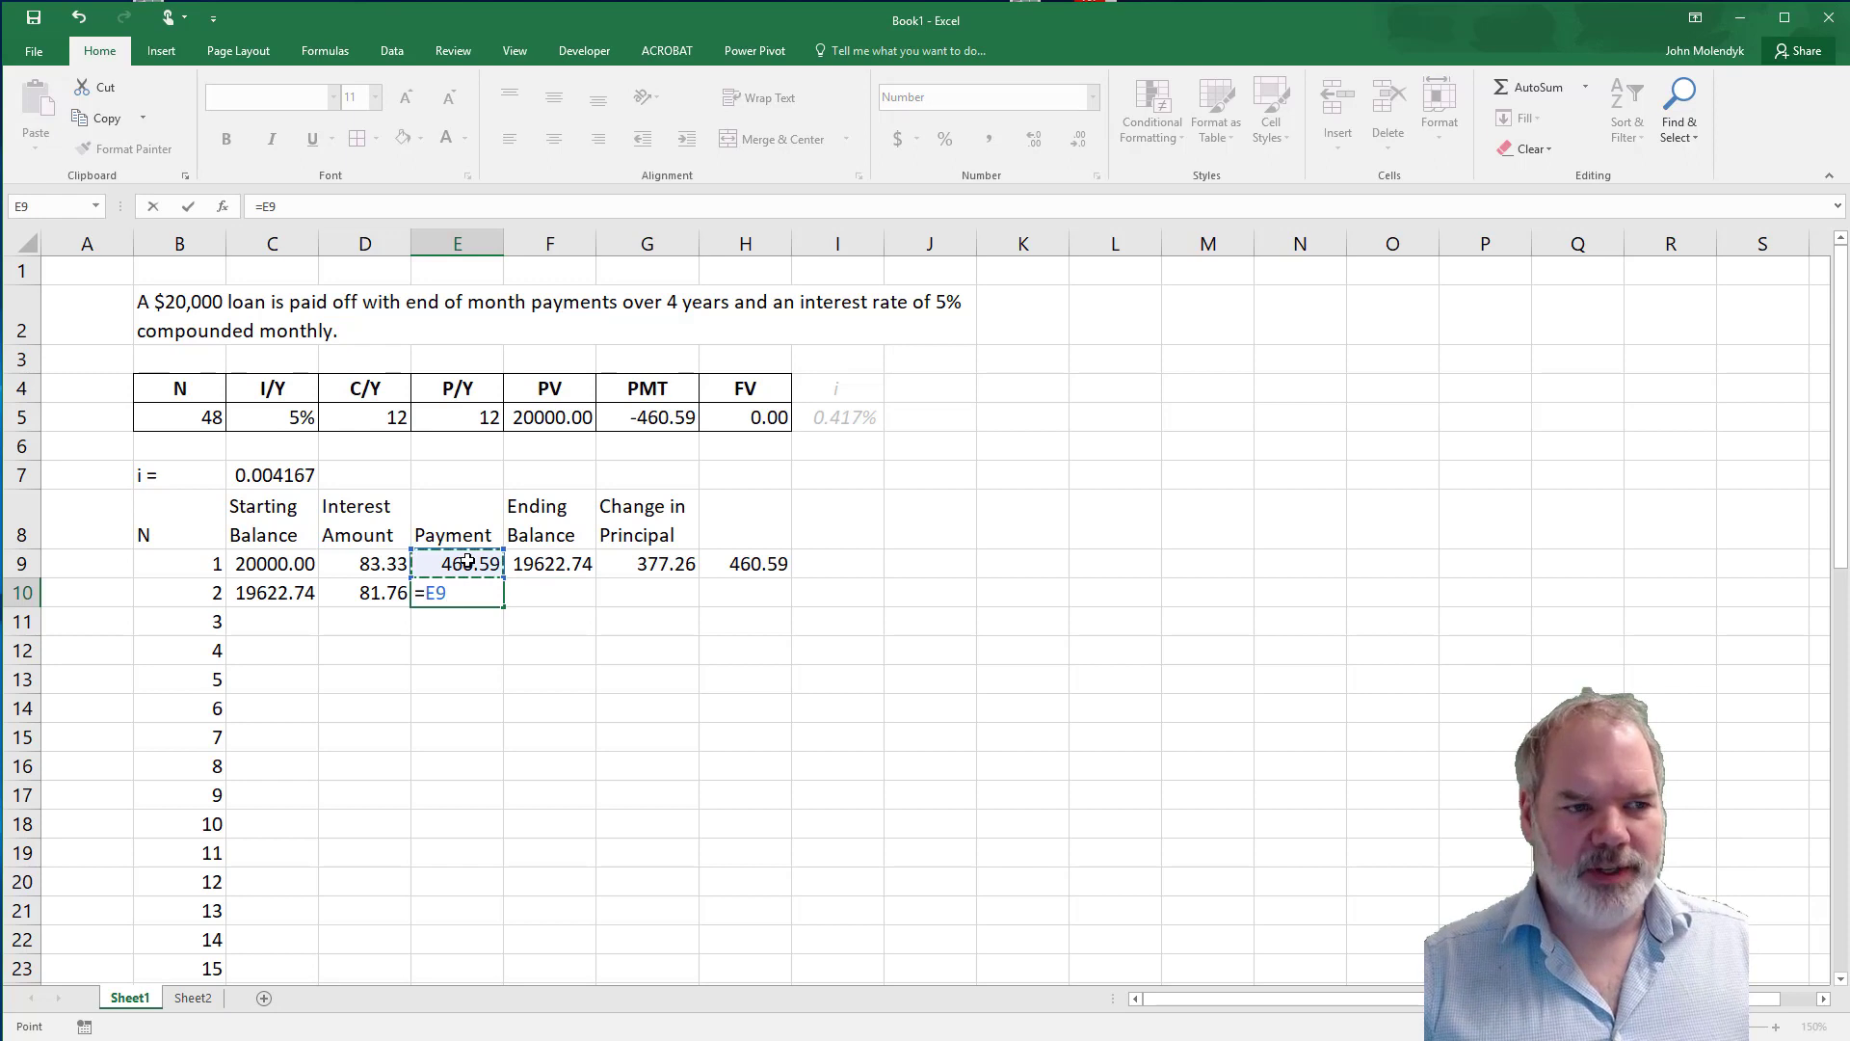
{"action": "key", "text": "Return"}
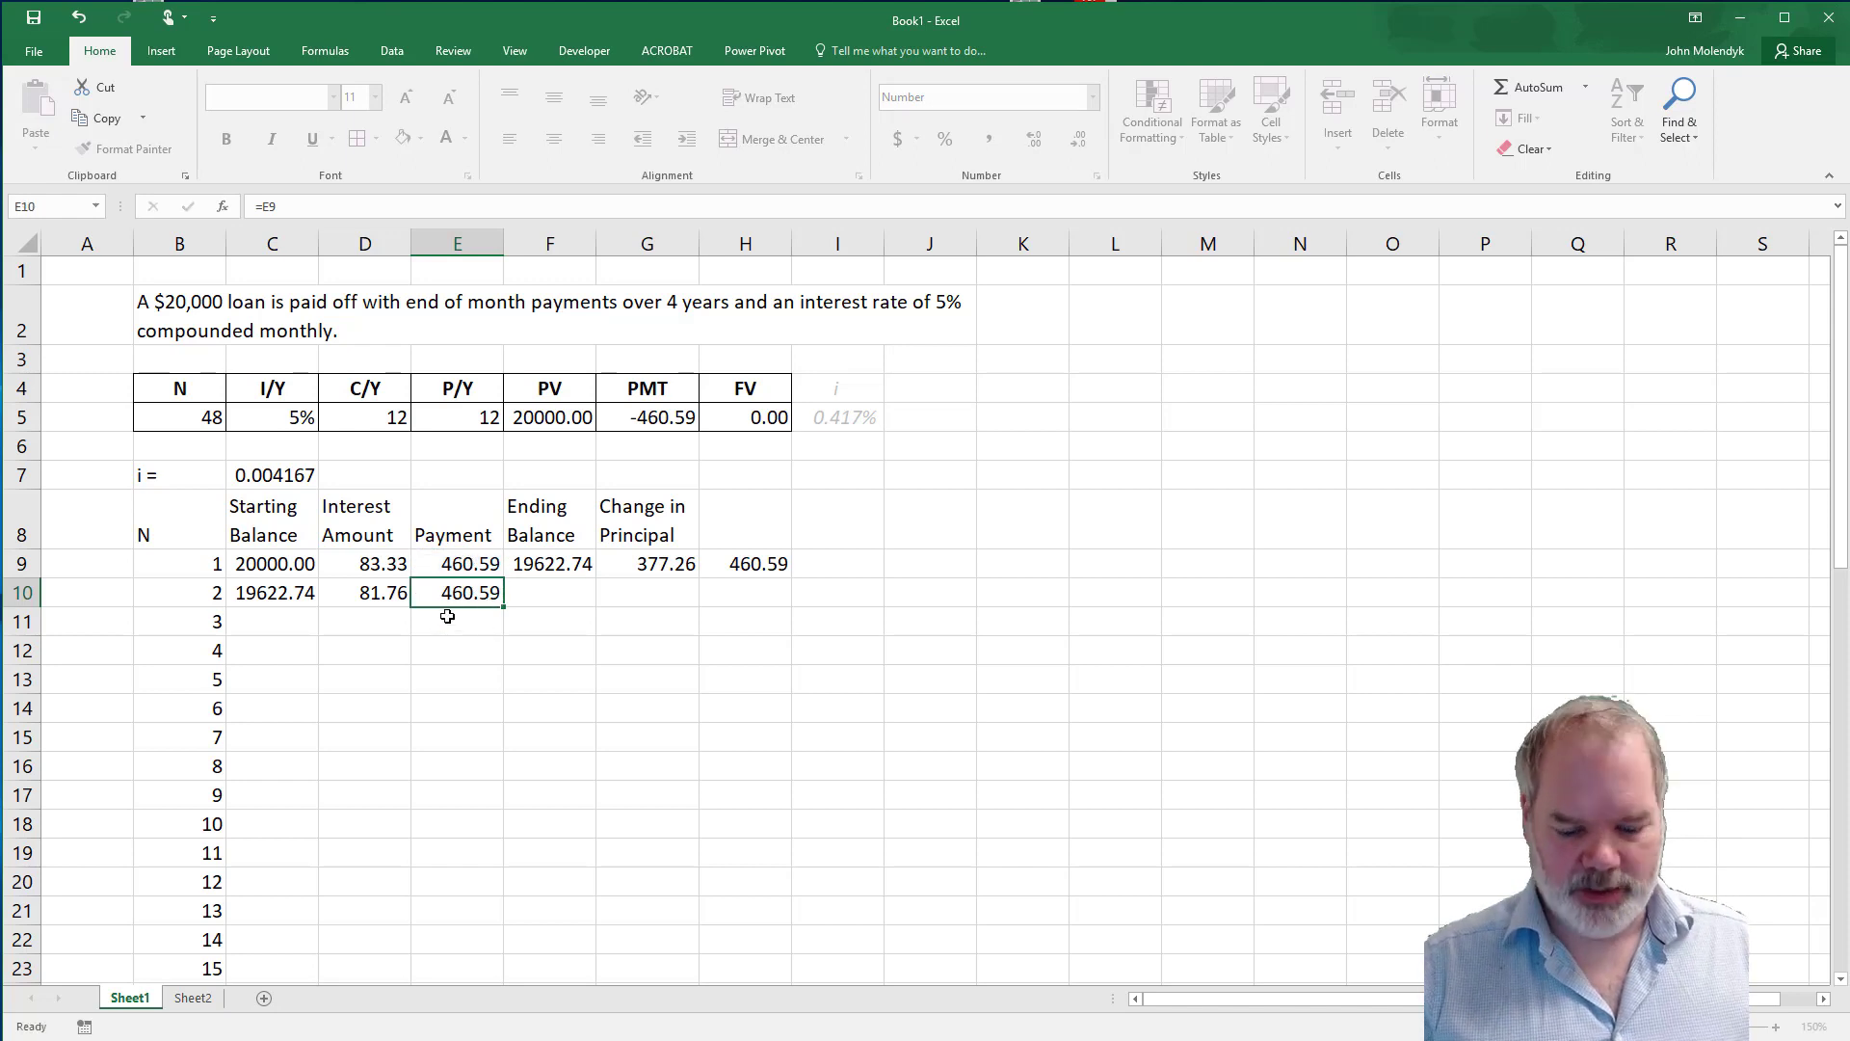
Review the ending balance formula in F9 and fill it down to F10 for the second period.
{"action": "left_click", "coordinate": [552, 595]}
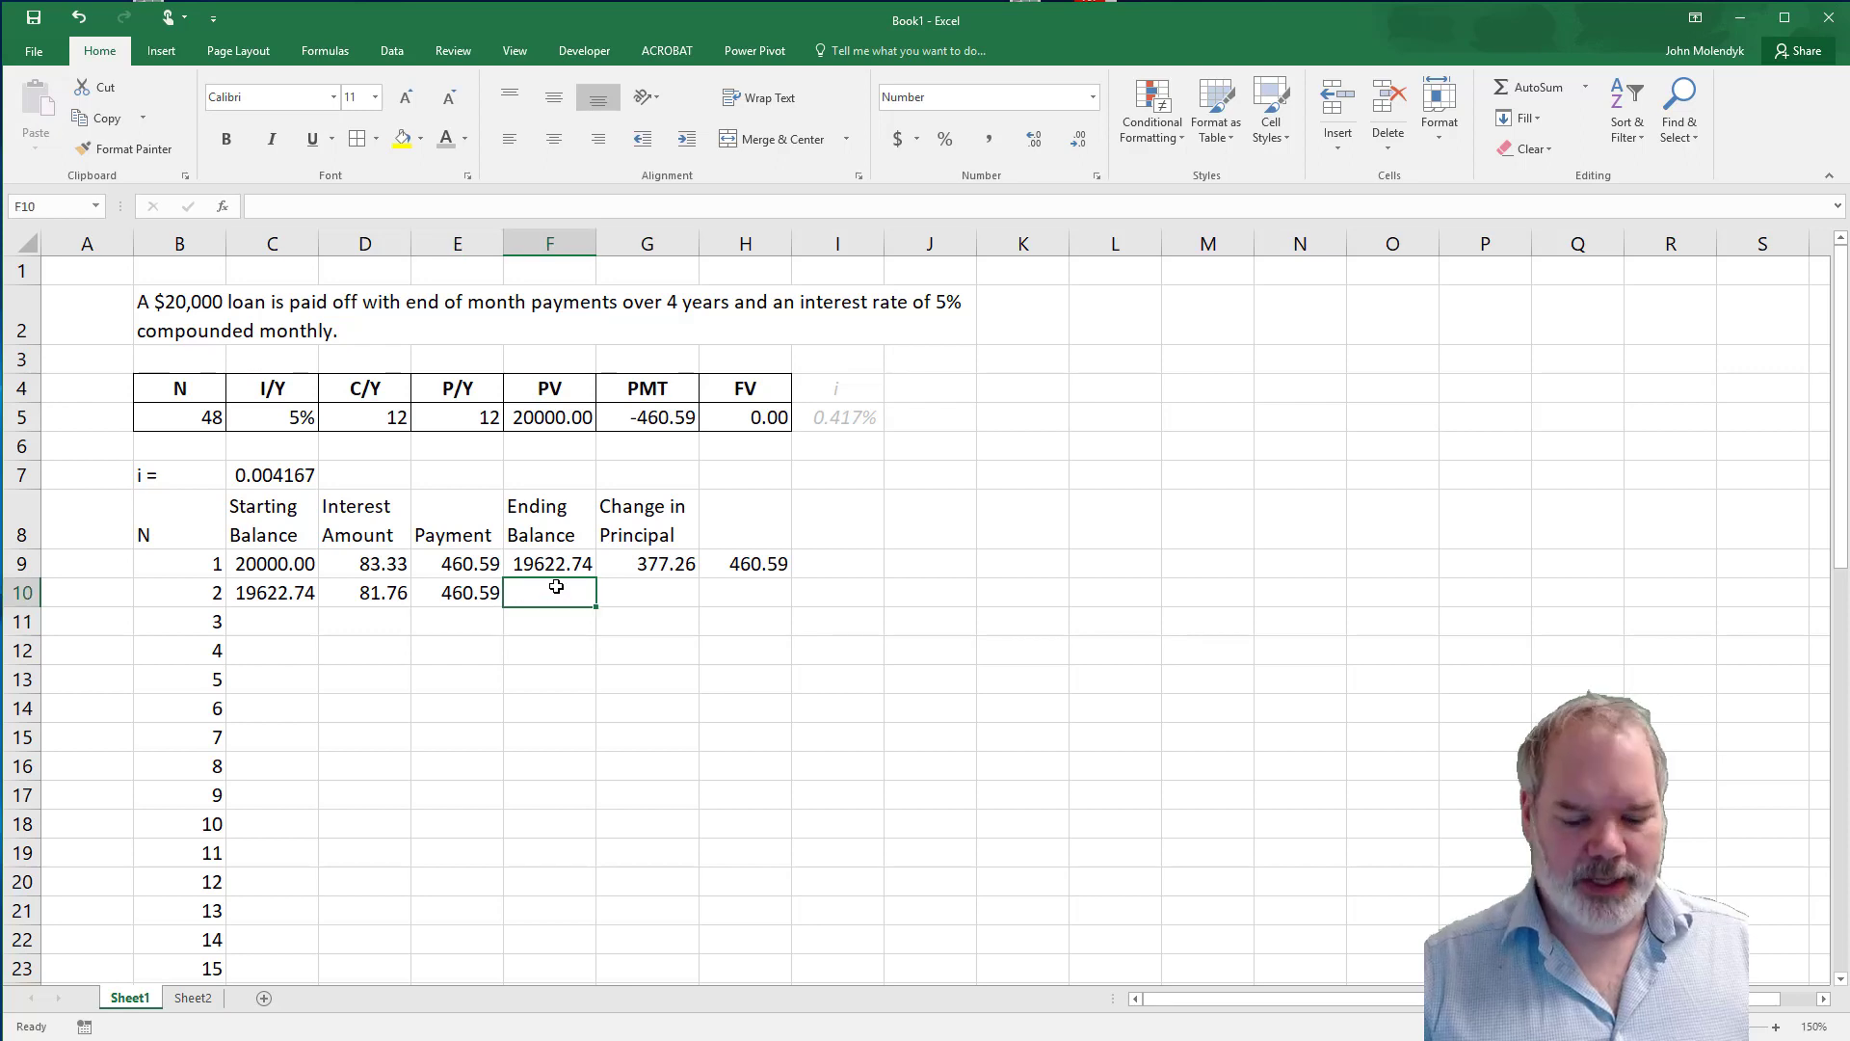
{"action": "left_click", "coordinate": [562, 566]}
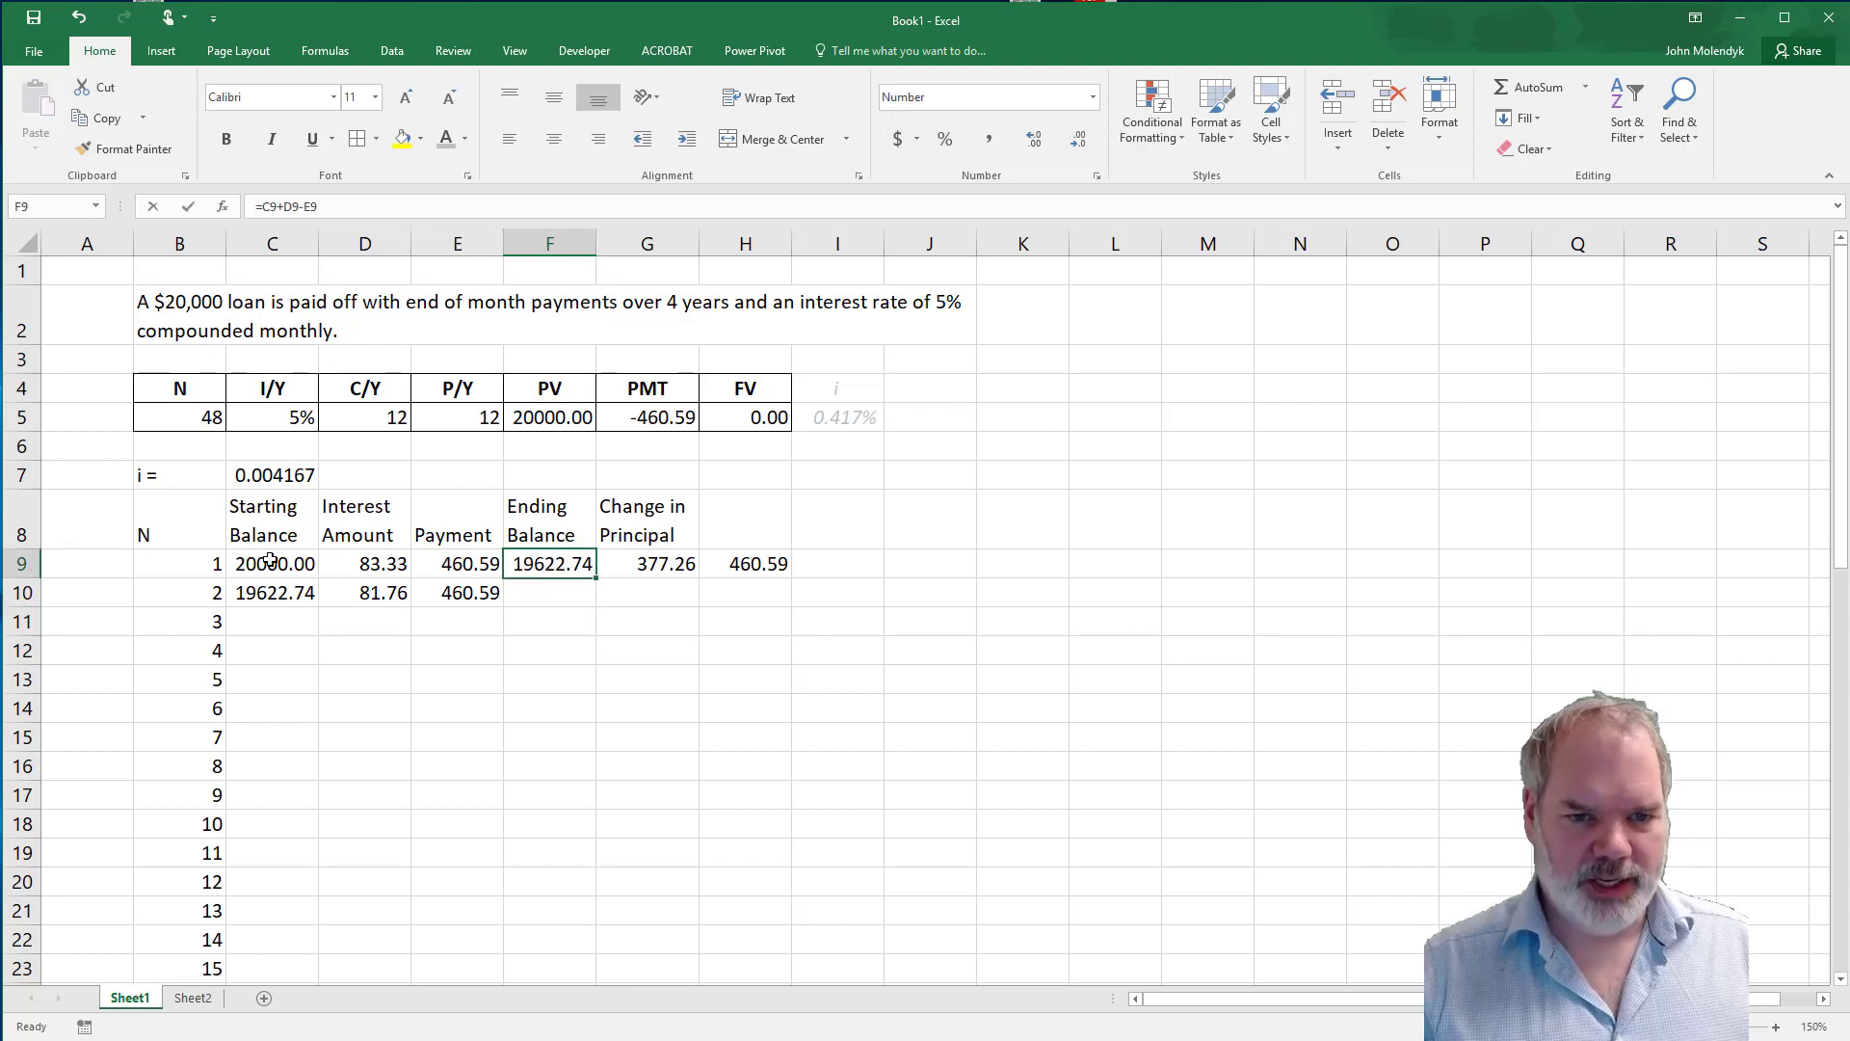
{"action": "key", "text": "F2"}
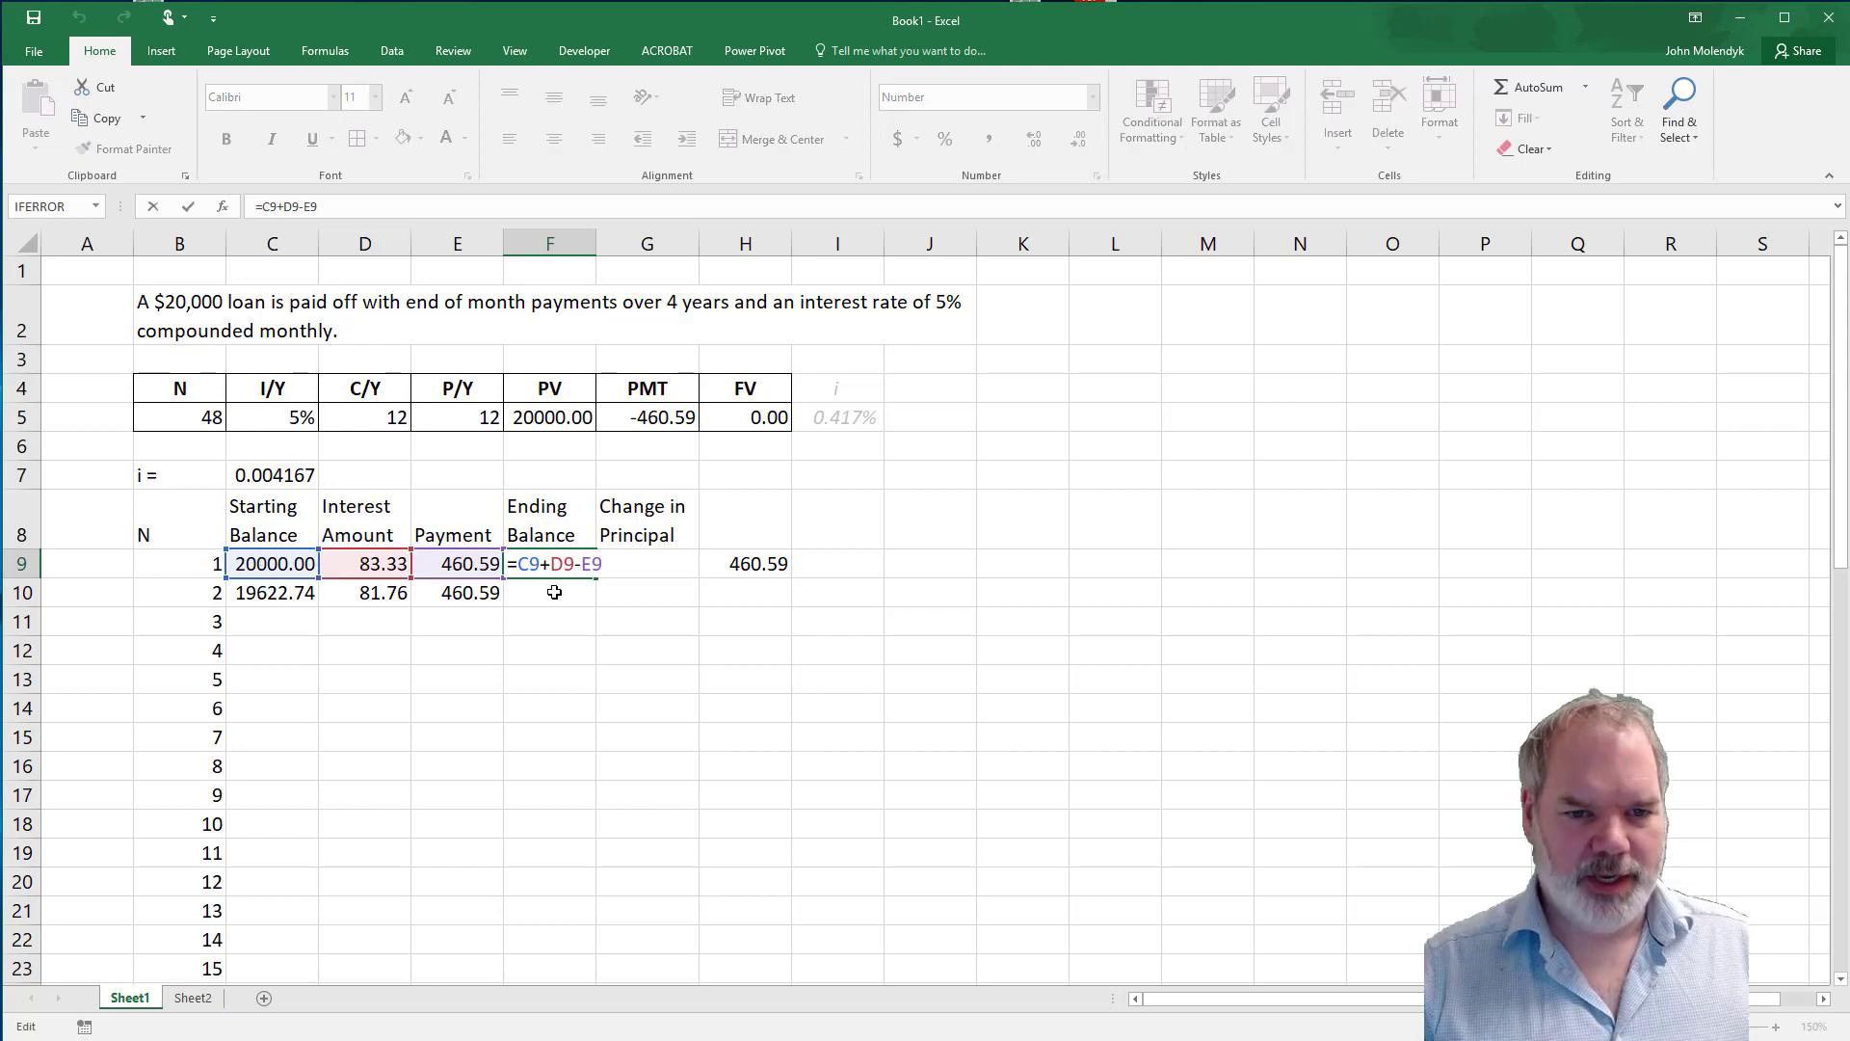
{"action": "key", "text": "Escape"}
{"action": "key", "text": "ctrl+Return"}
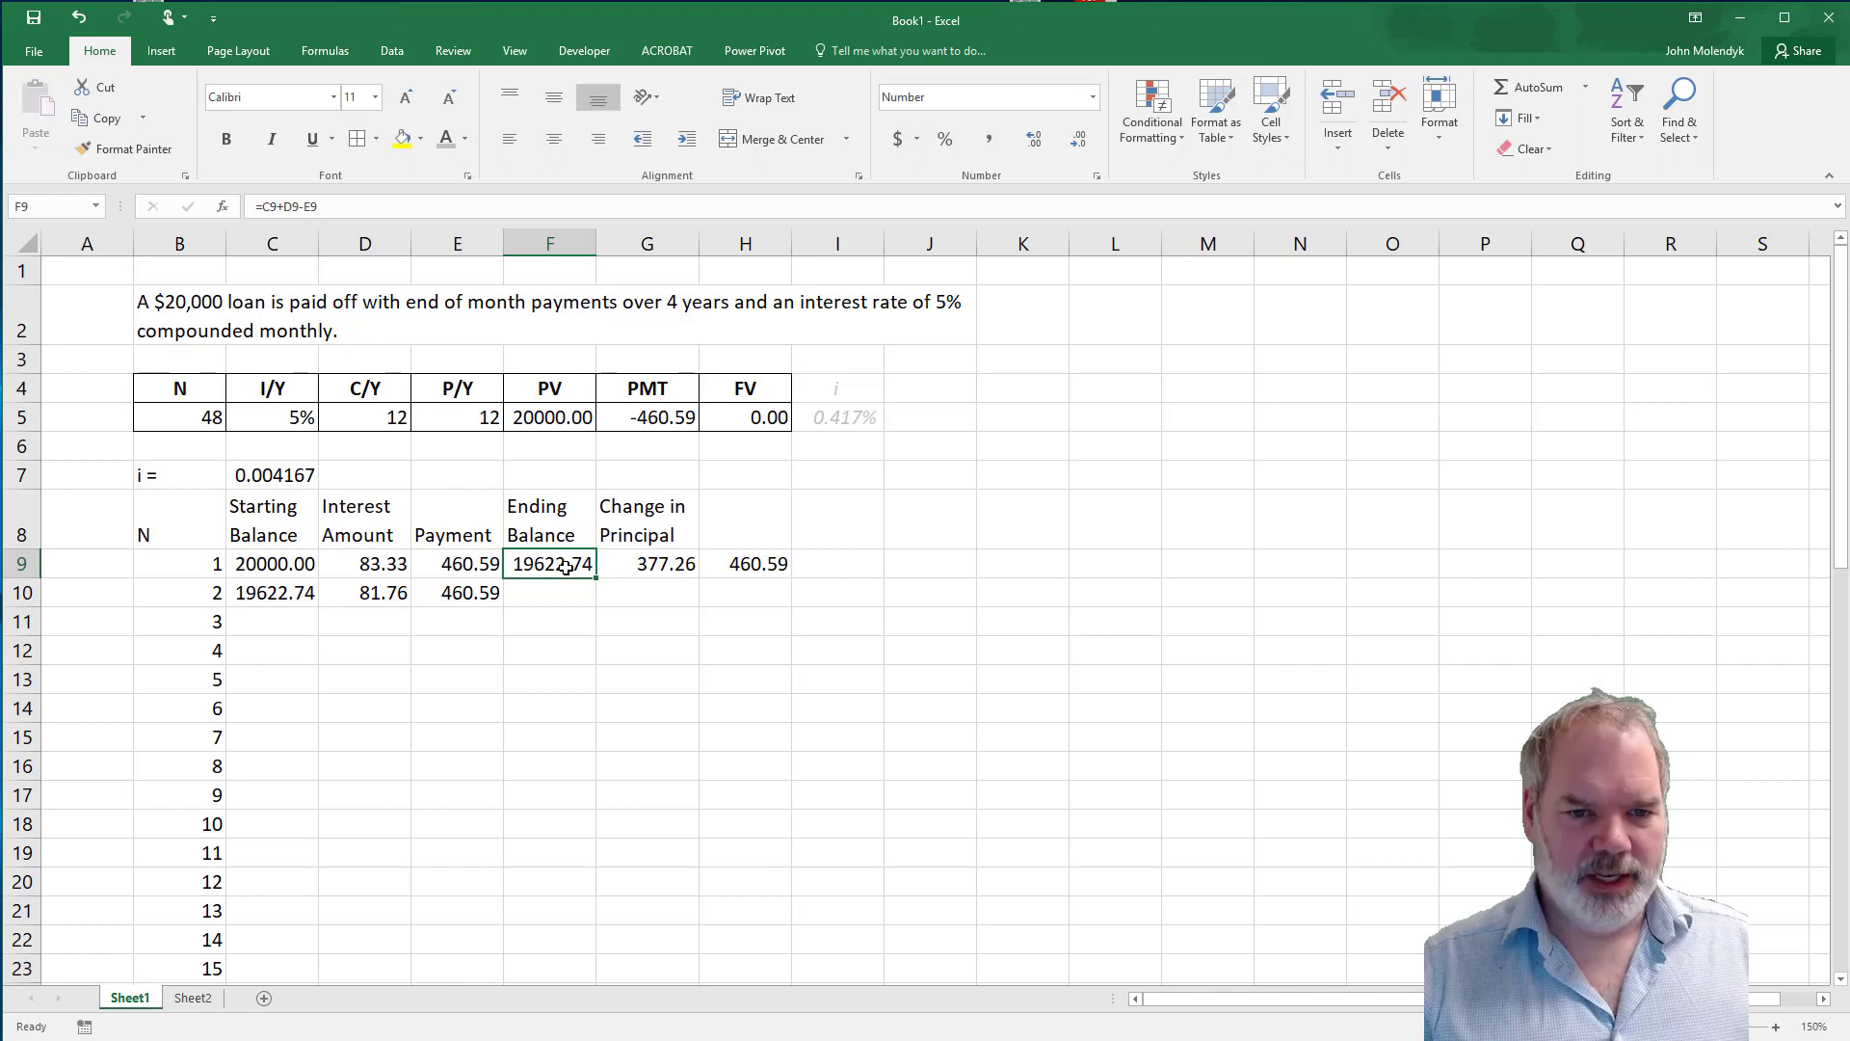
{"action": "left_click_drag", "start_coordinate": [599, 589], "coordinate": [527, 610]}
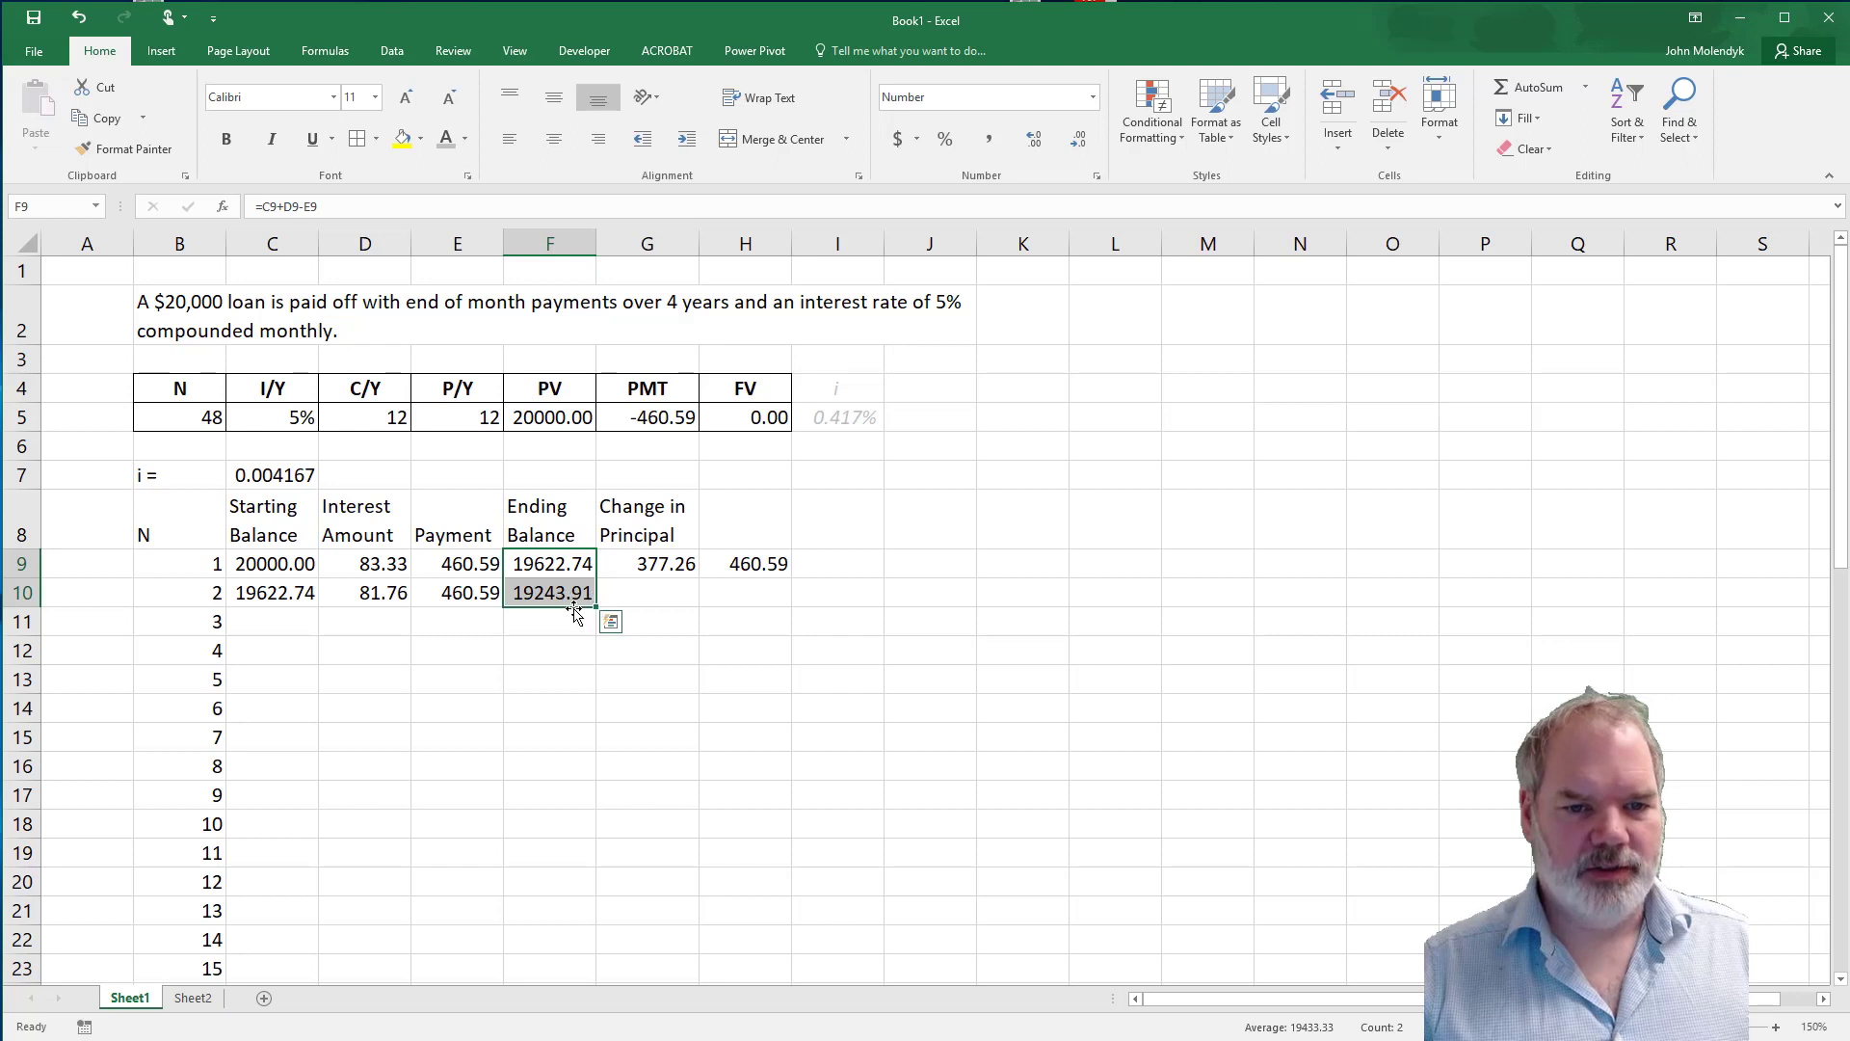
Fill the change-in-principal and check formulas from G9:H9 down to row 10, and review the second period's interest, principal change and check sum.
{"action": "left_click", "coordinate": [638, 570]}
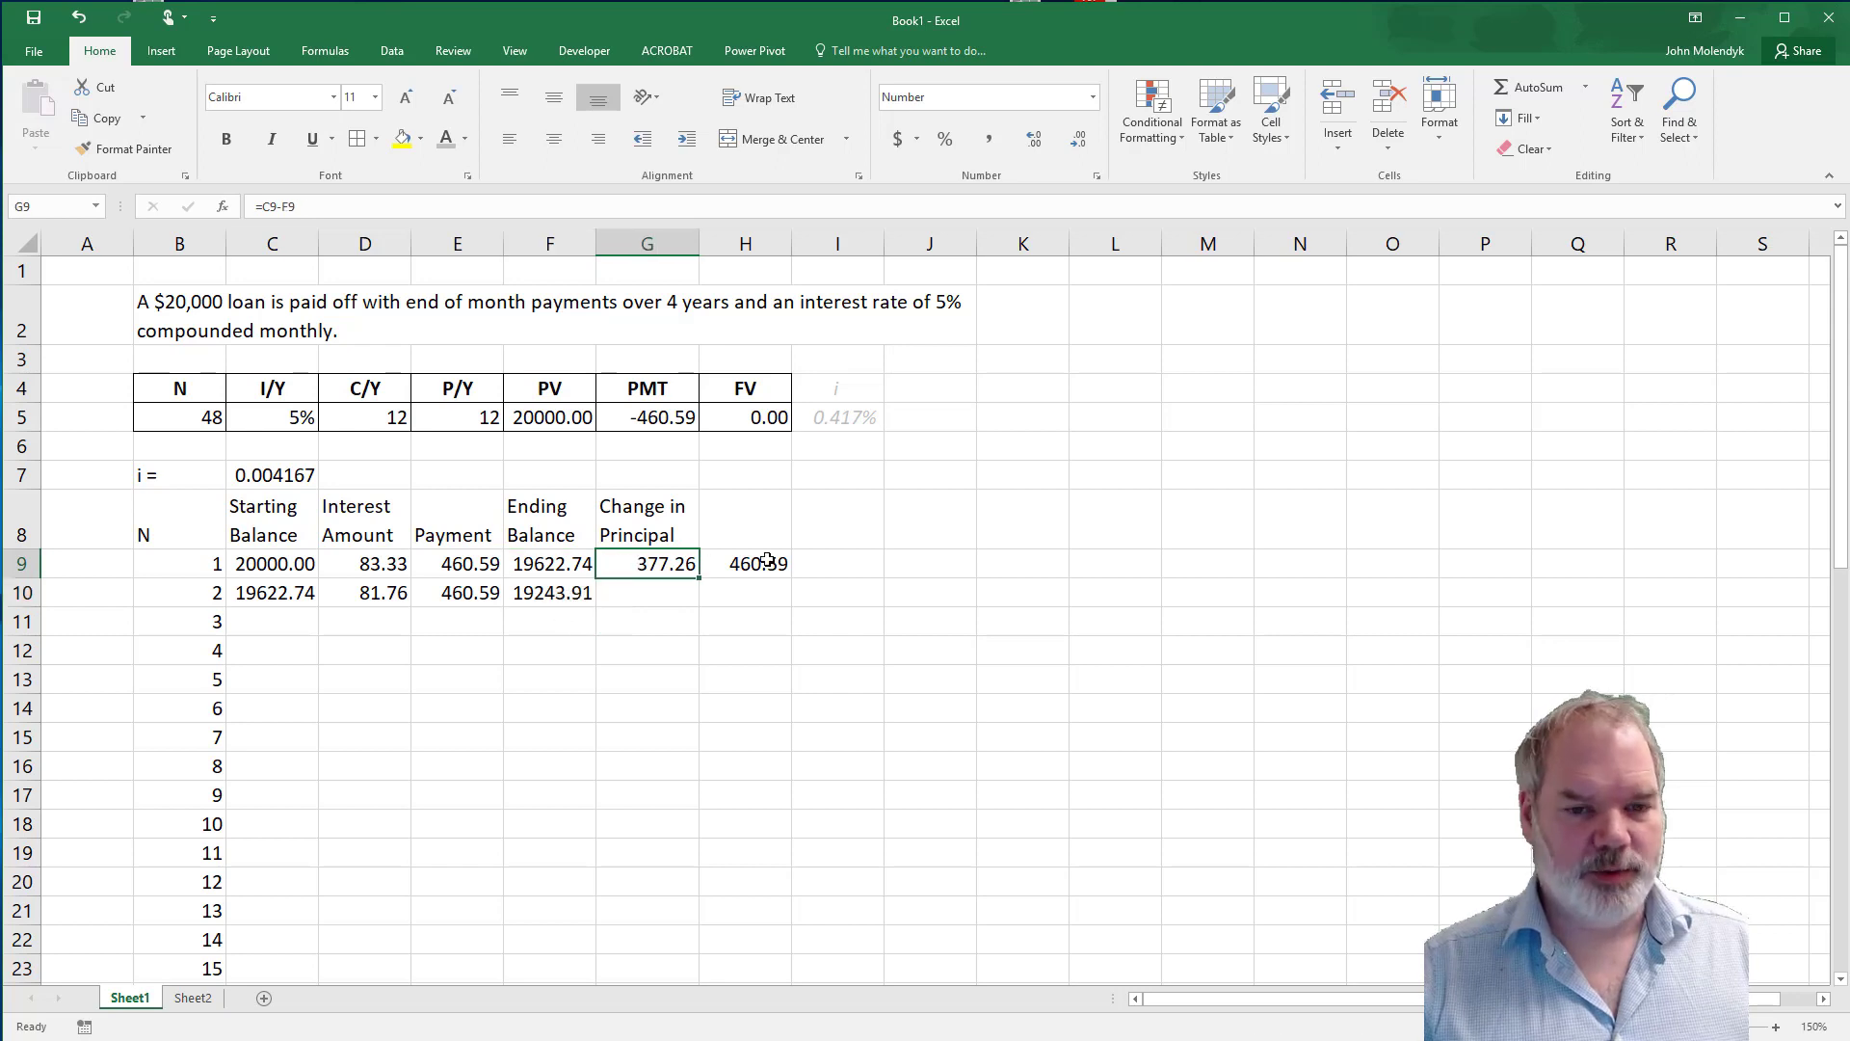
{"action": "left_click_drag", "start_coordinate": [774, 574], "coordinate": [659, 619]}
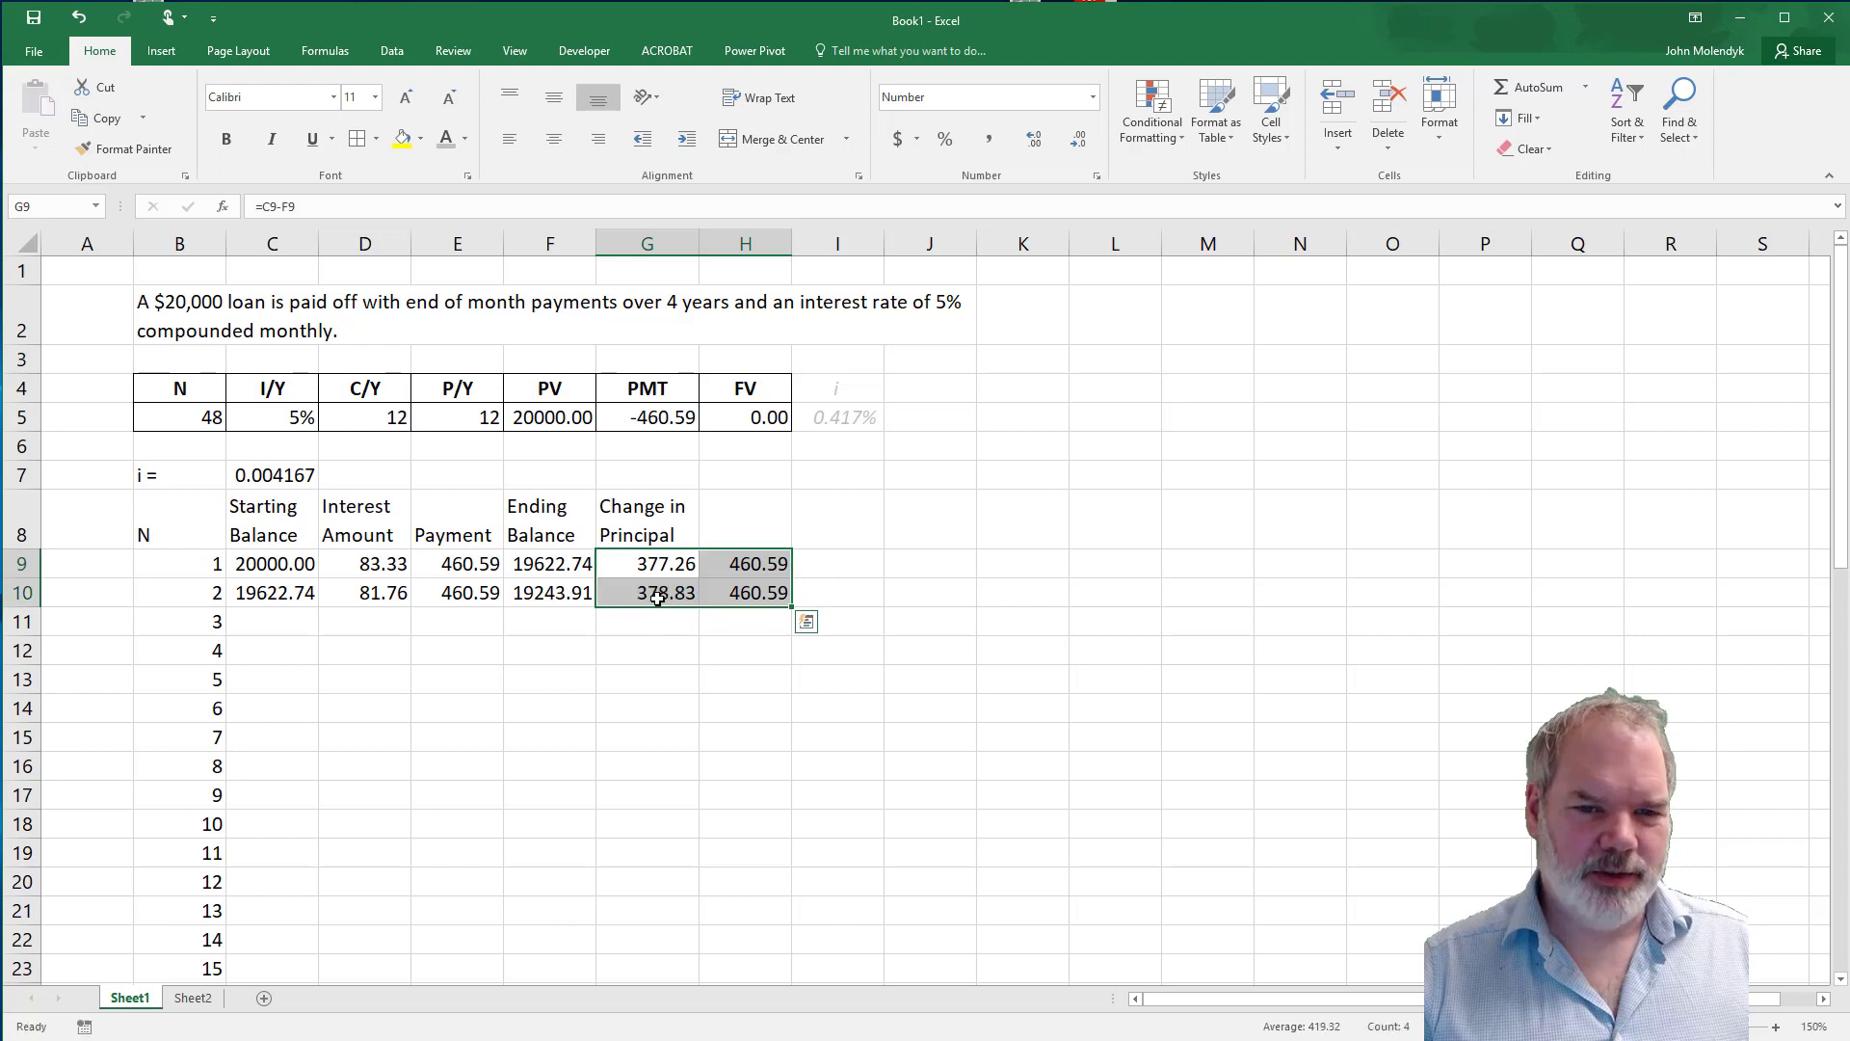
{"action": "left_click", "coordinate": [659, 621]}
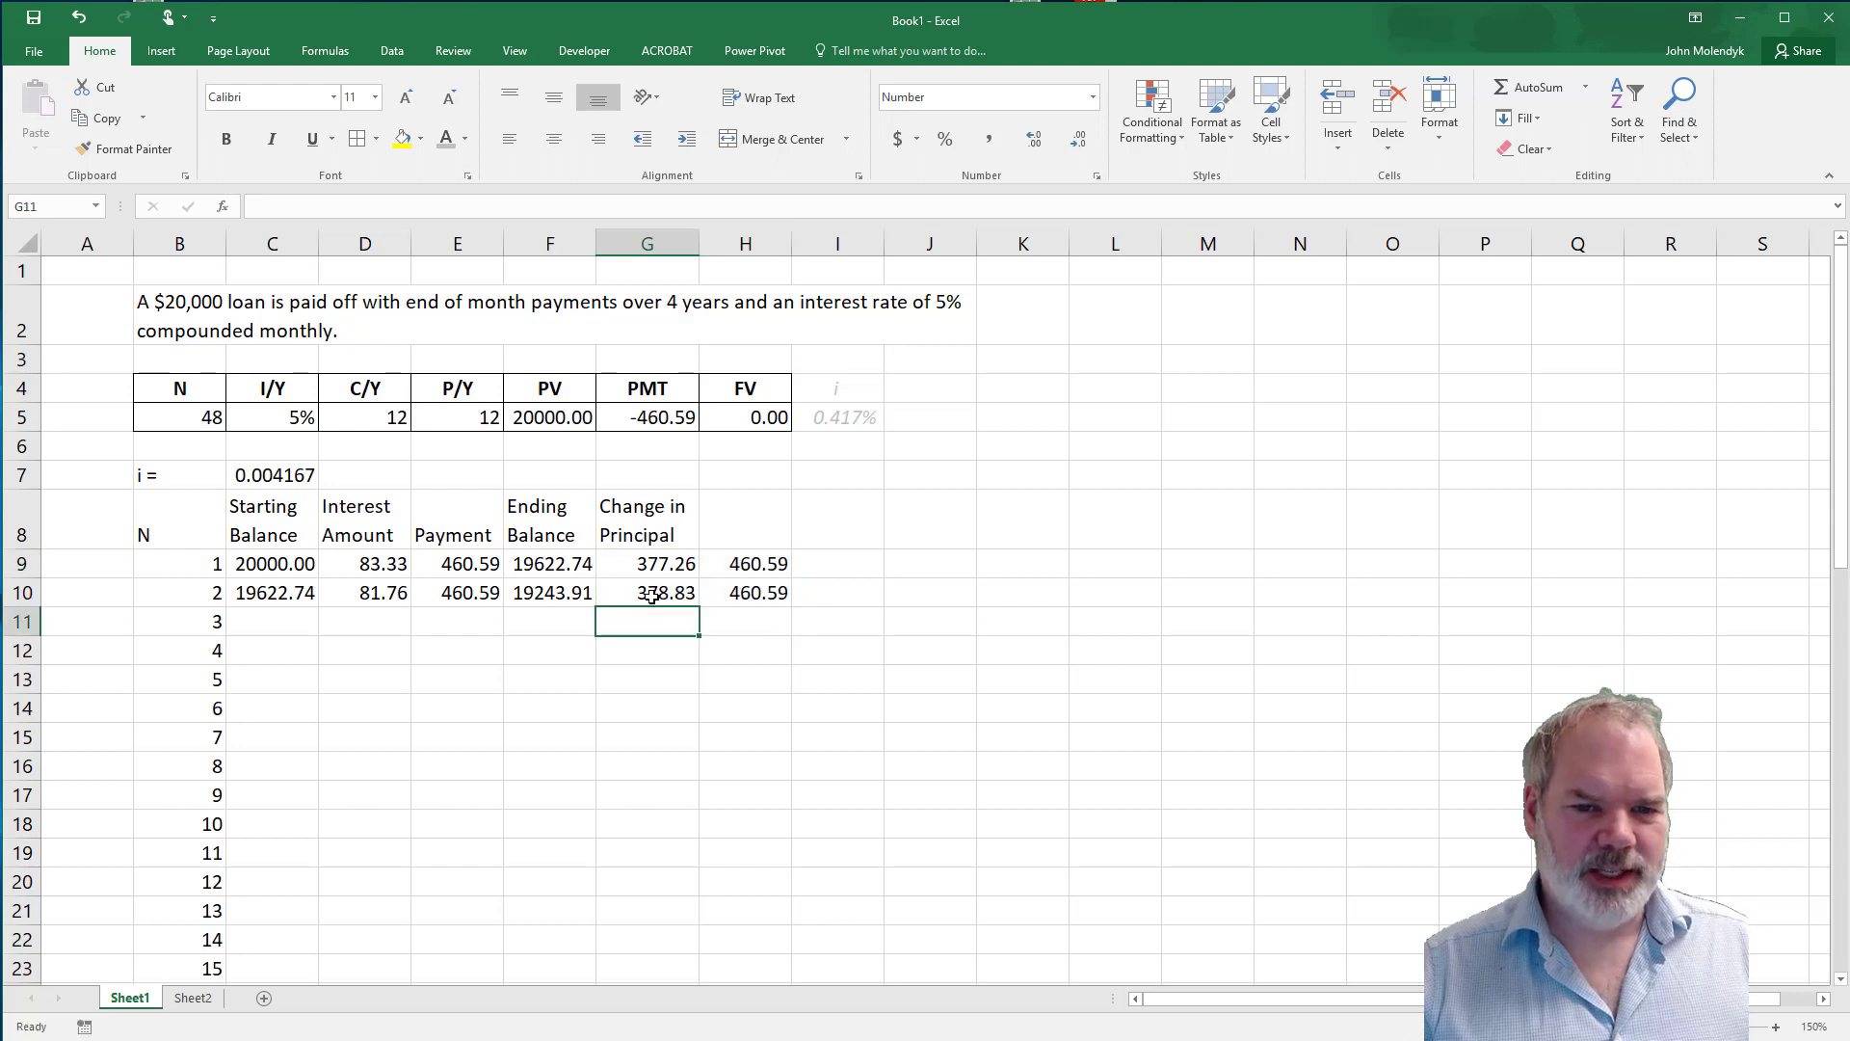
{"action": "left_click", "coordinate": [354, 595]}
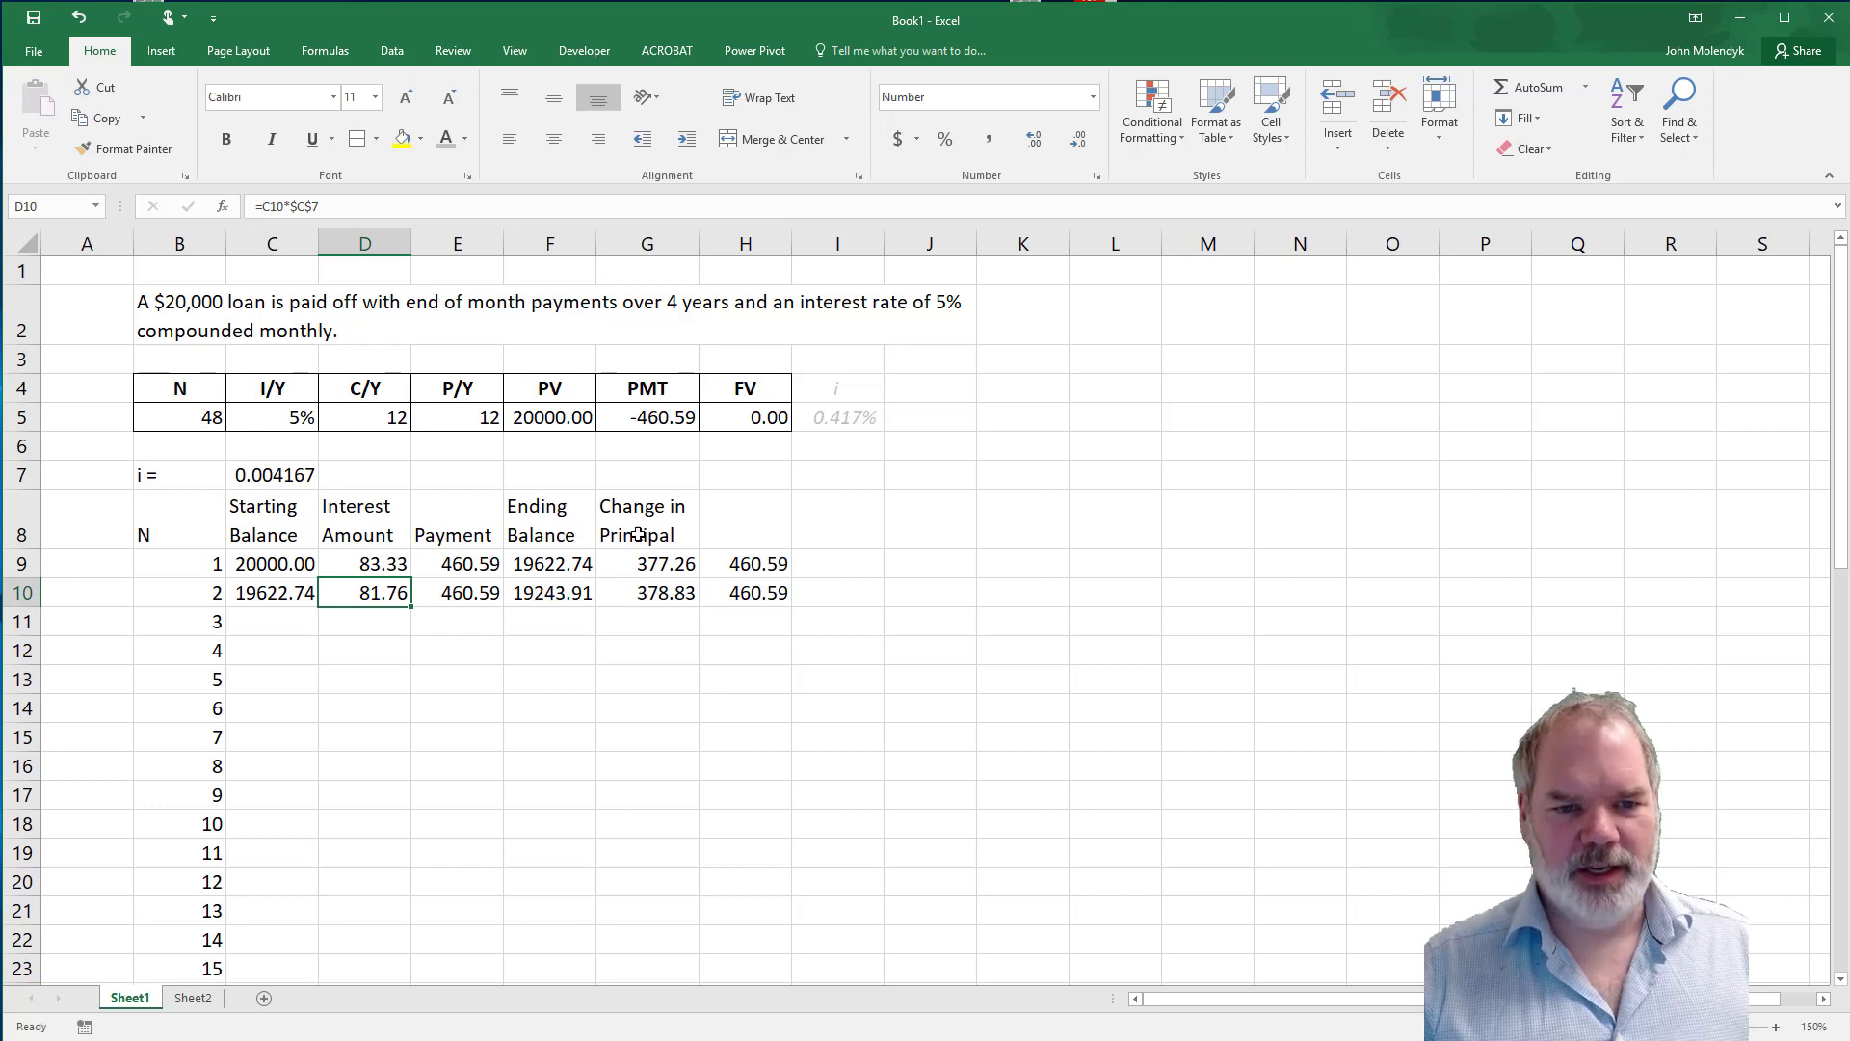
{"action": "key", "text": "Right"}
{"action": "key", "text": "Right"}
{"action": "key", "text": "Right"}
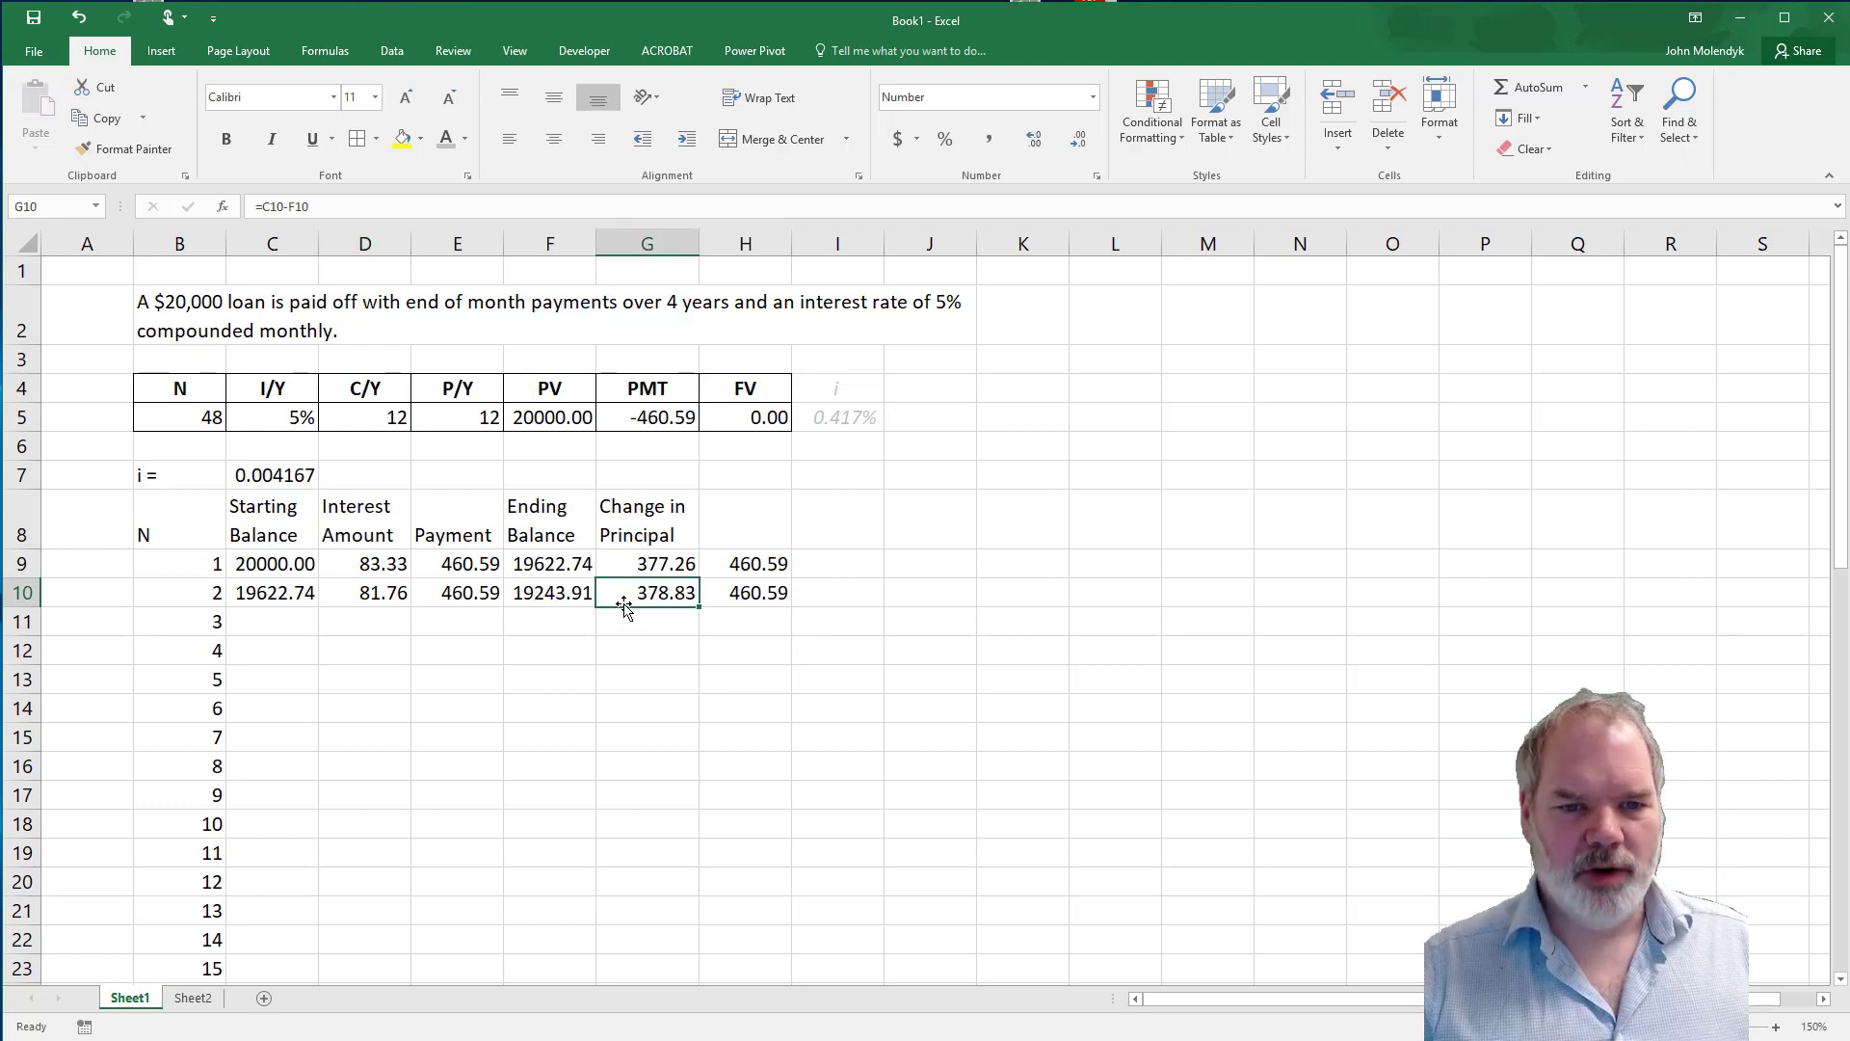
{"action": "left_click", "coordinate": [755, 595]}
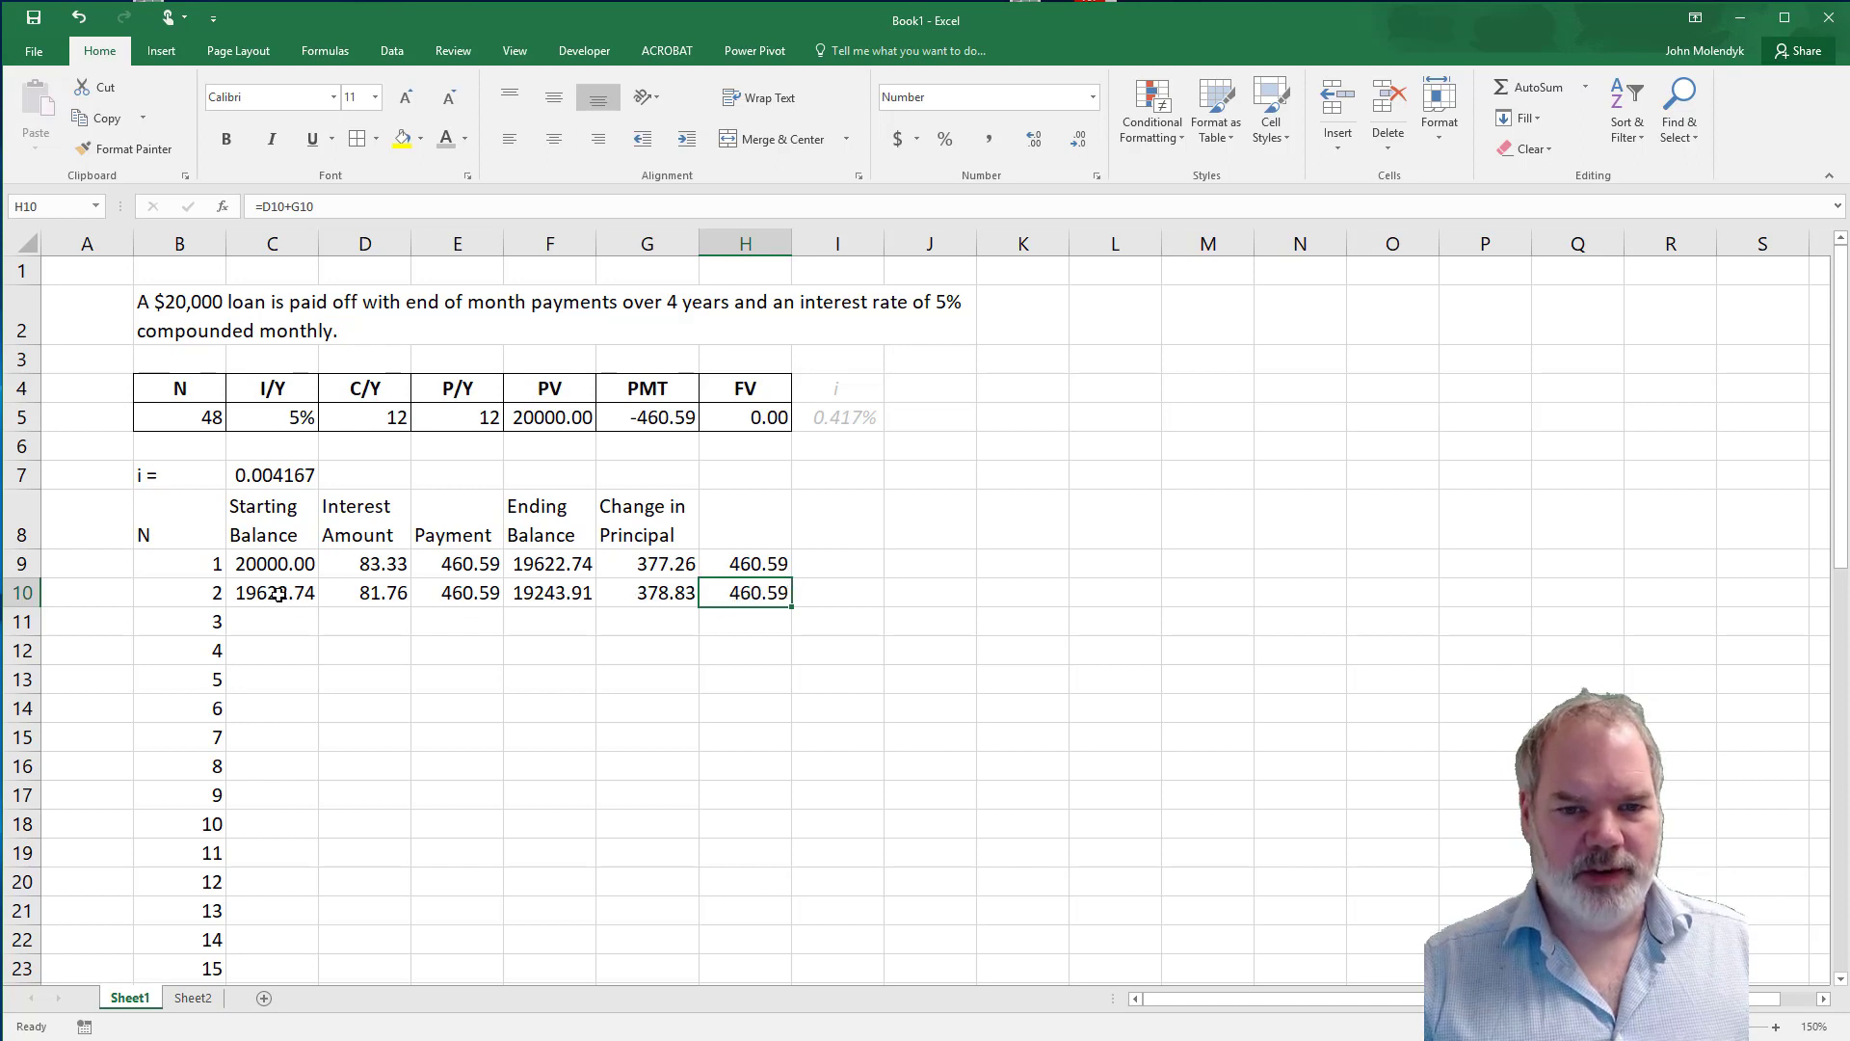
Fill the second period's formulas in C10:H10 down to row 11 and review the third period's balance, interest, payment and change in principal.
{"action": "left_click_drag", "start_coordinate": [279, 594], "coordinate": [301, 638]}
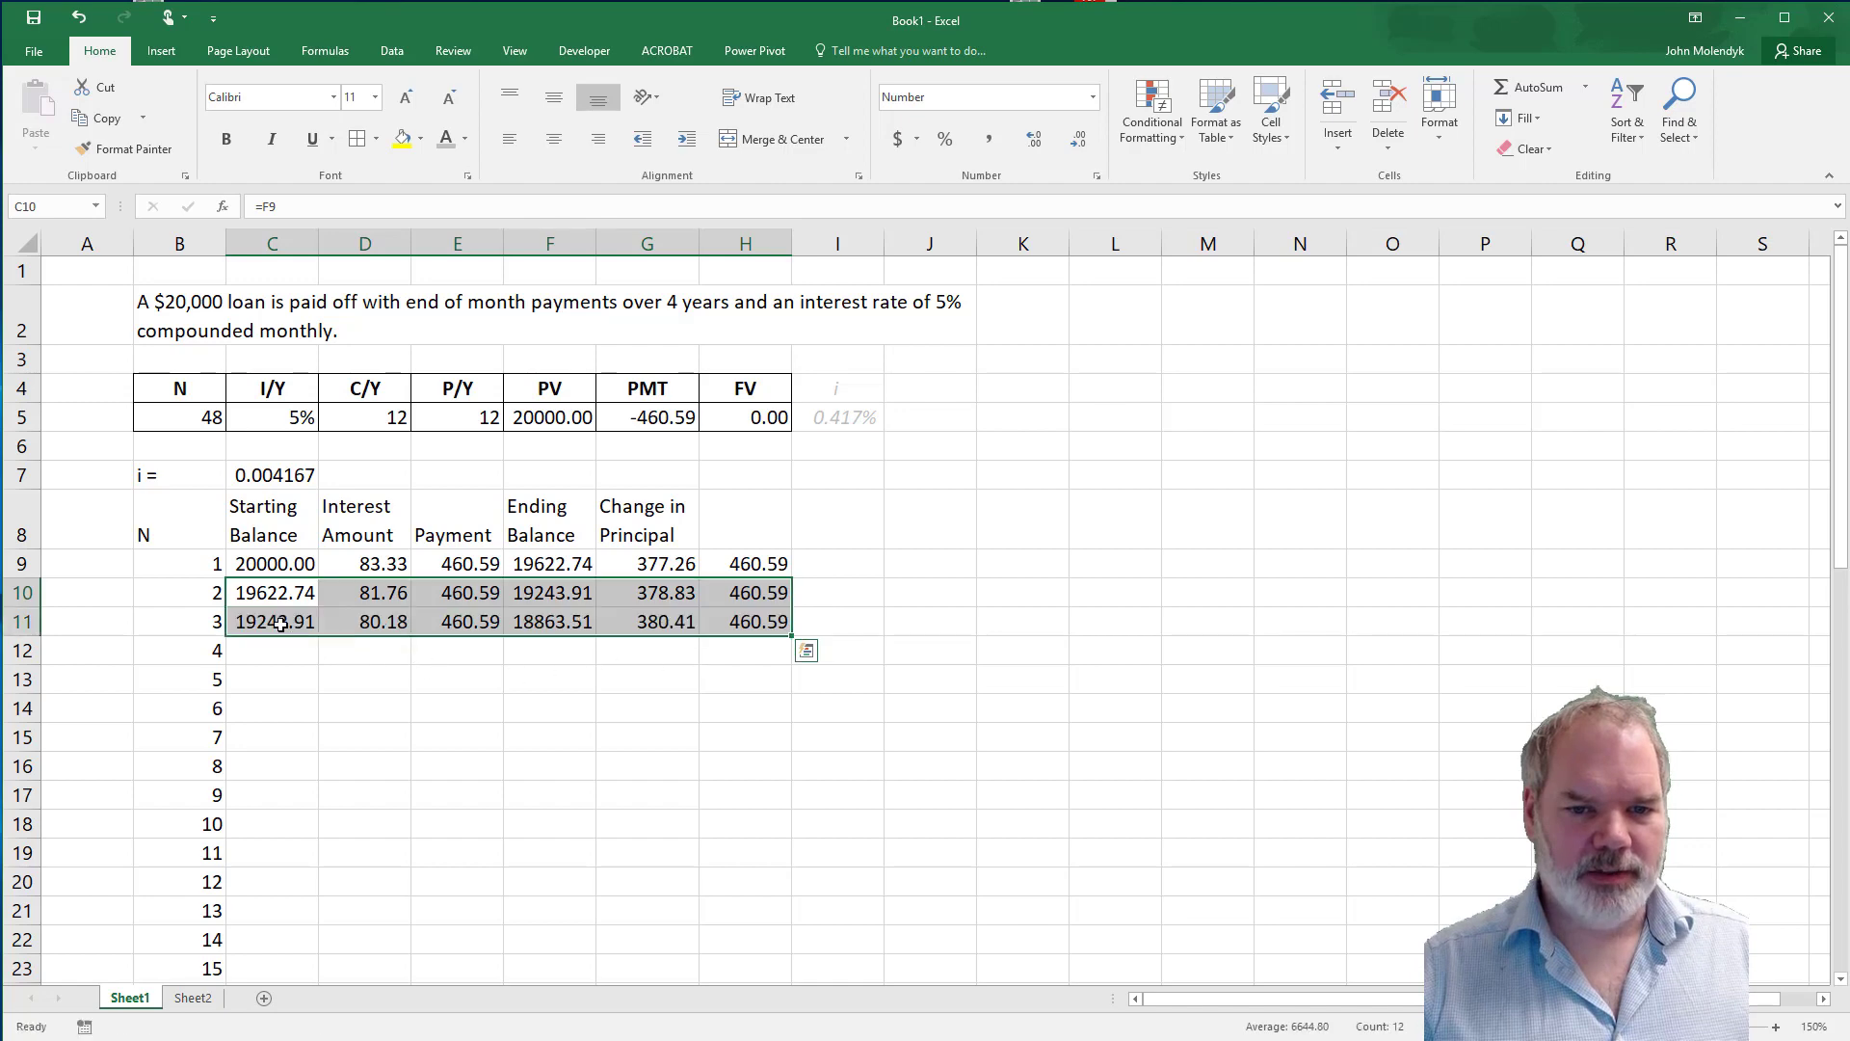
{"action": "left_click", "coordinate": [566, 596]}
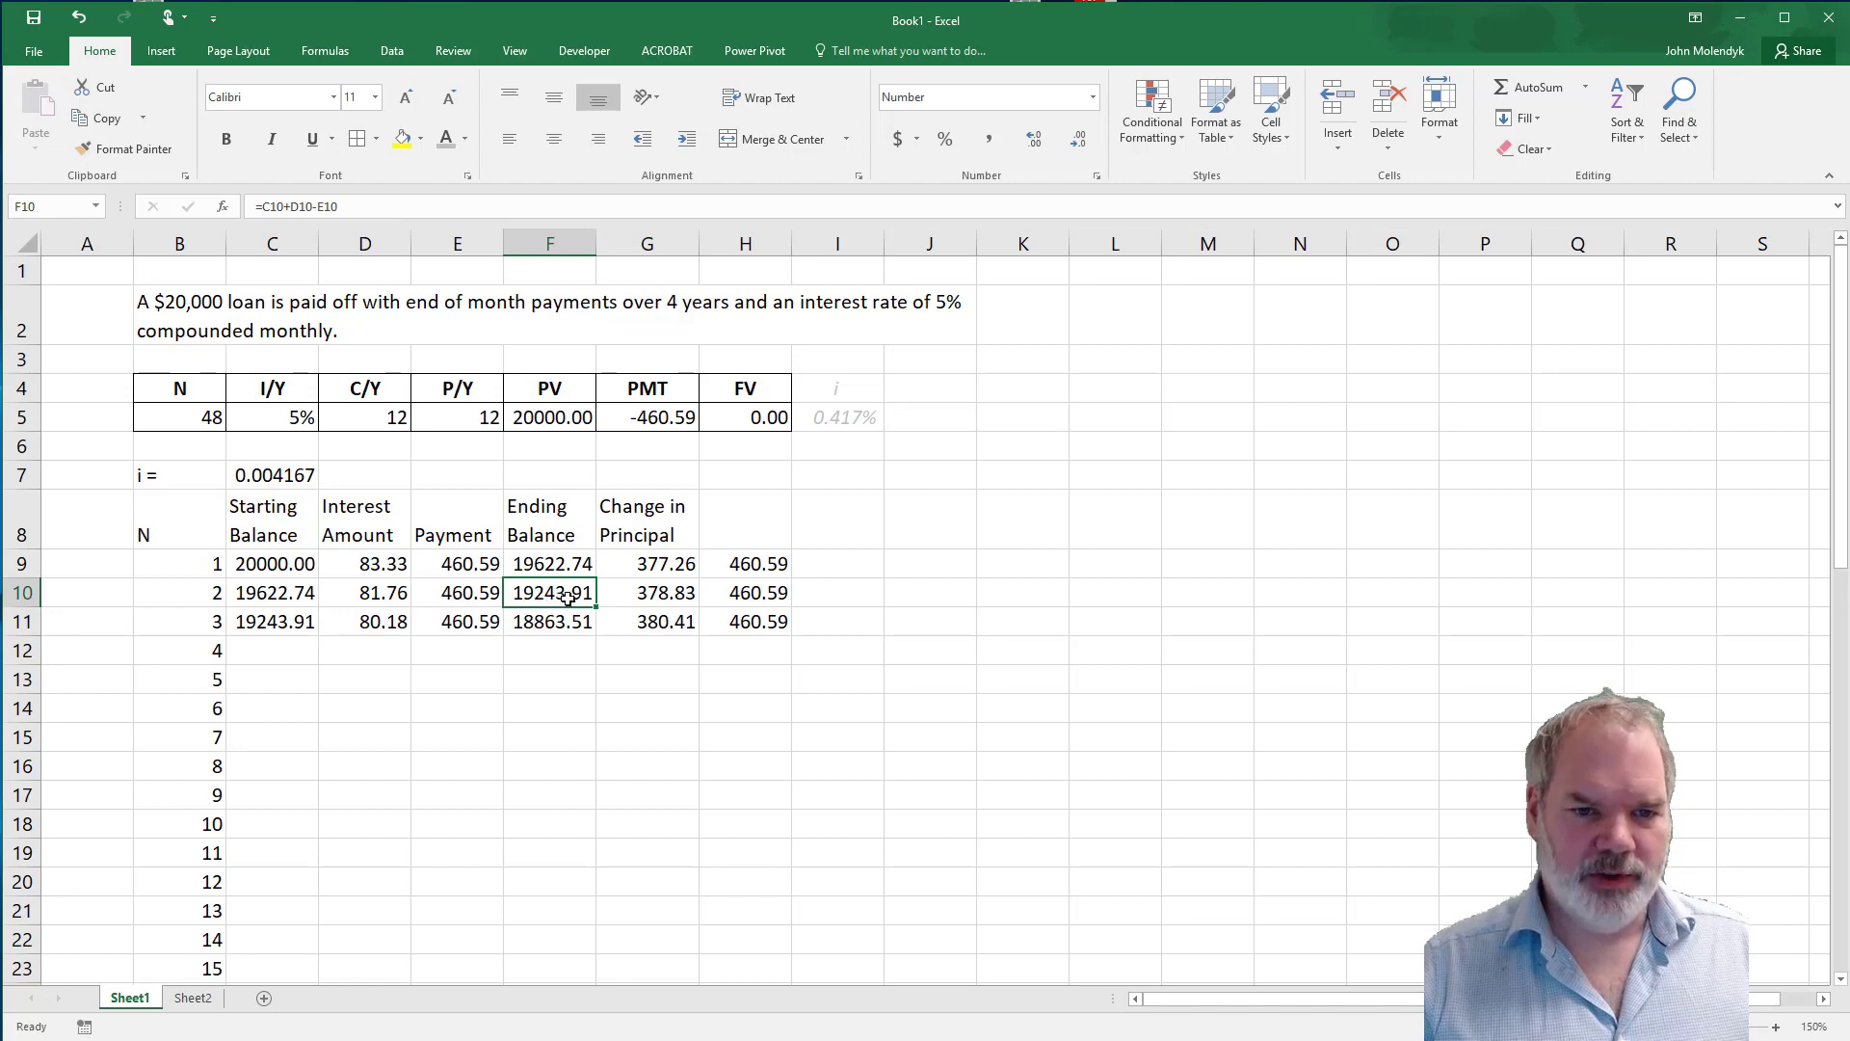
{"action": "left_click", "coordinate": [272, 627]}
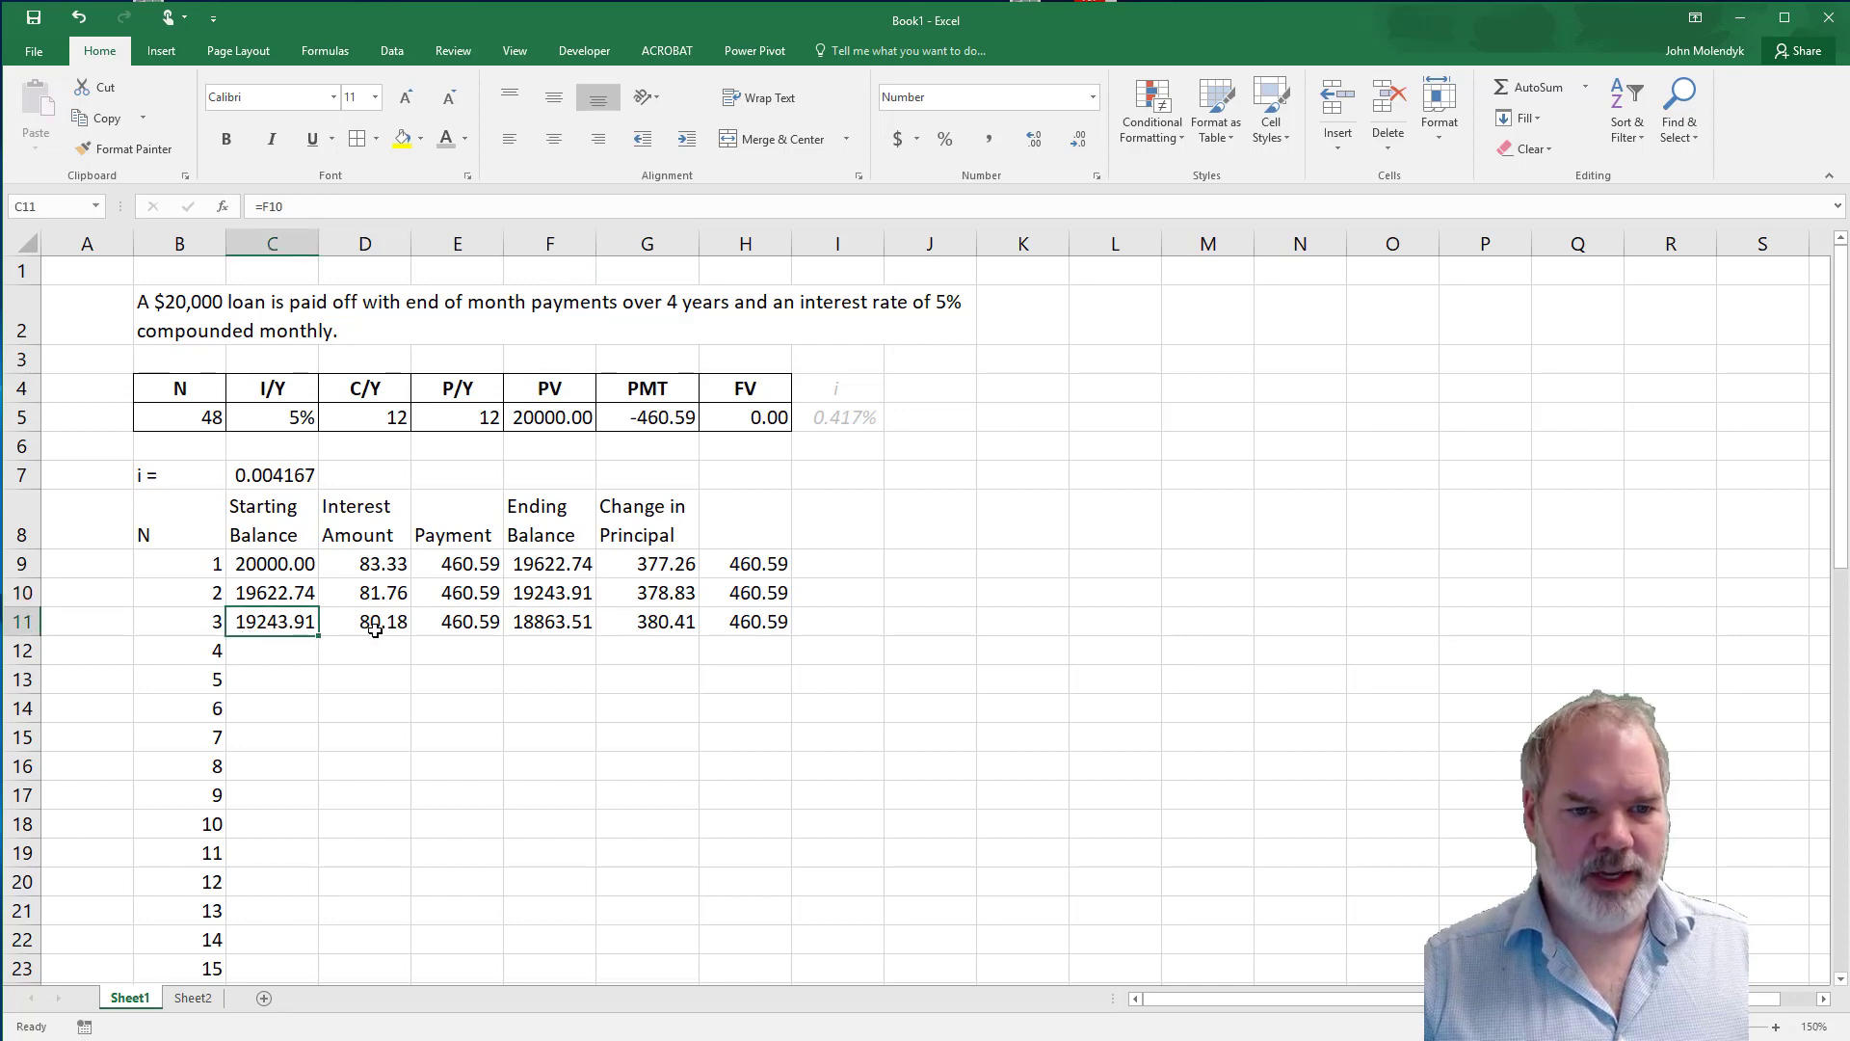
{"action": "left_click", "coordinate": [378, 624]}
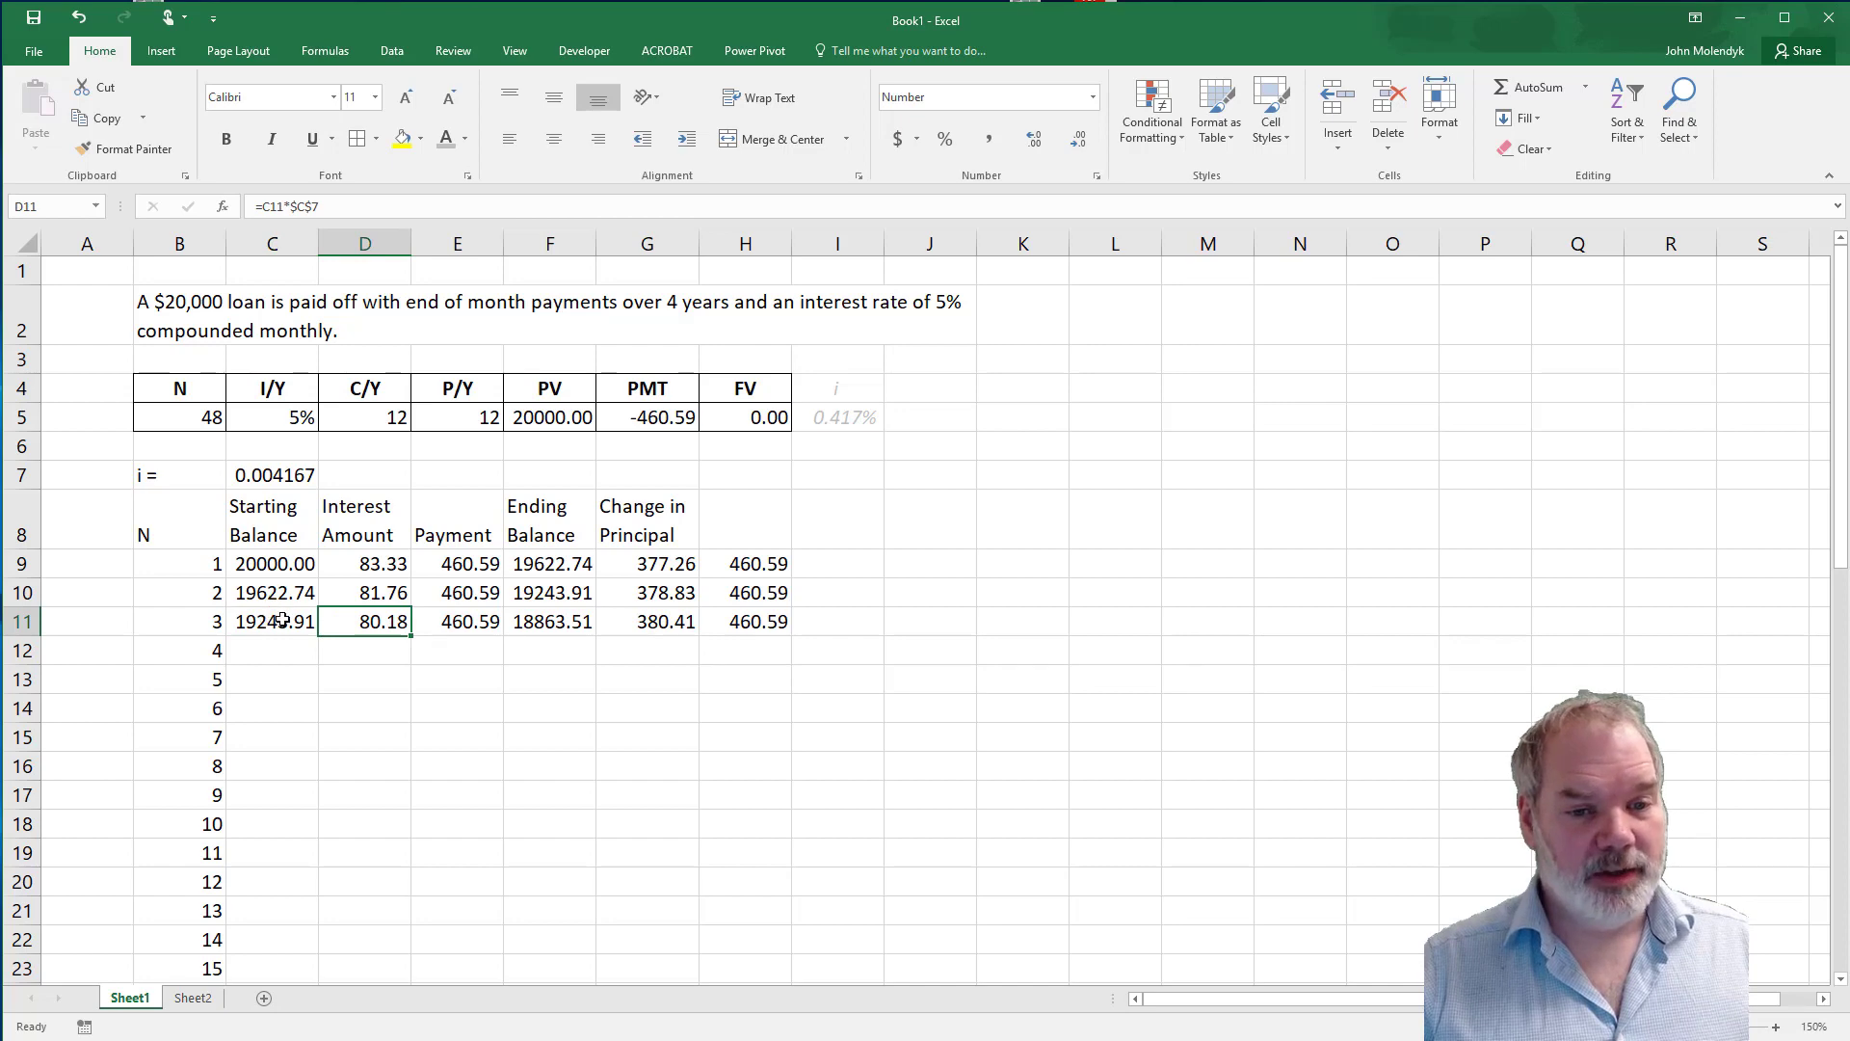
{"action": "left_click", "coordinate": [462, 624]}
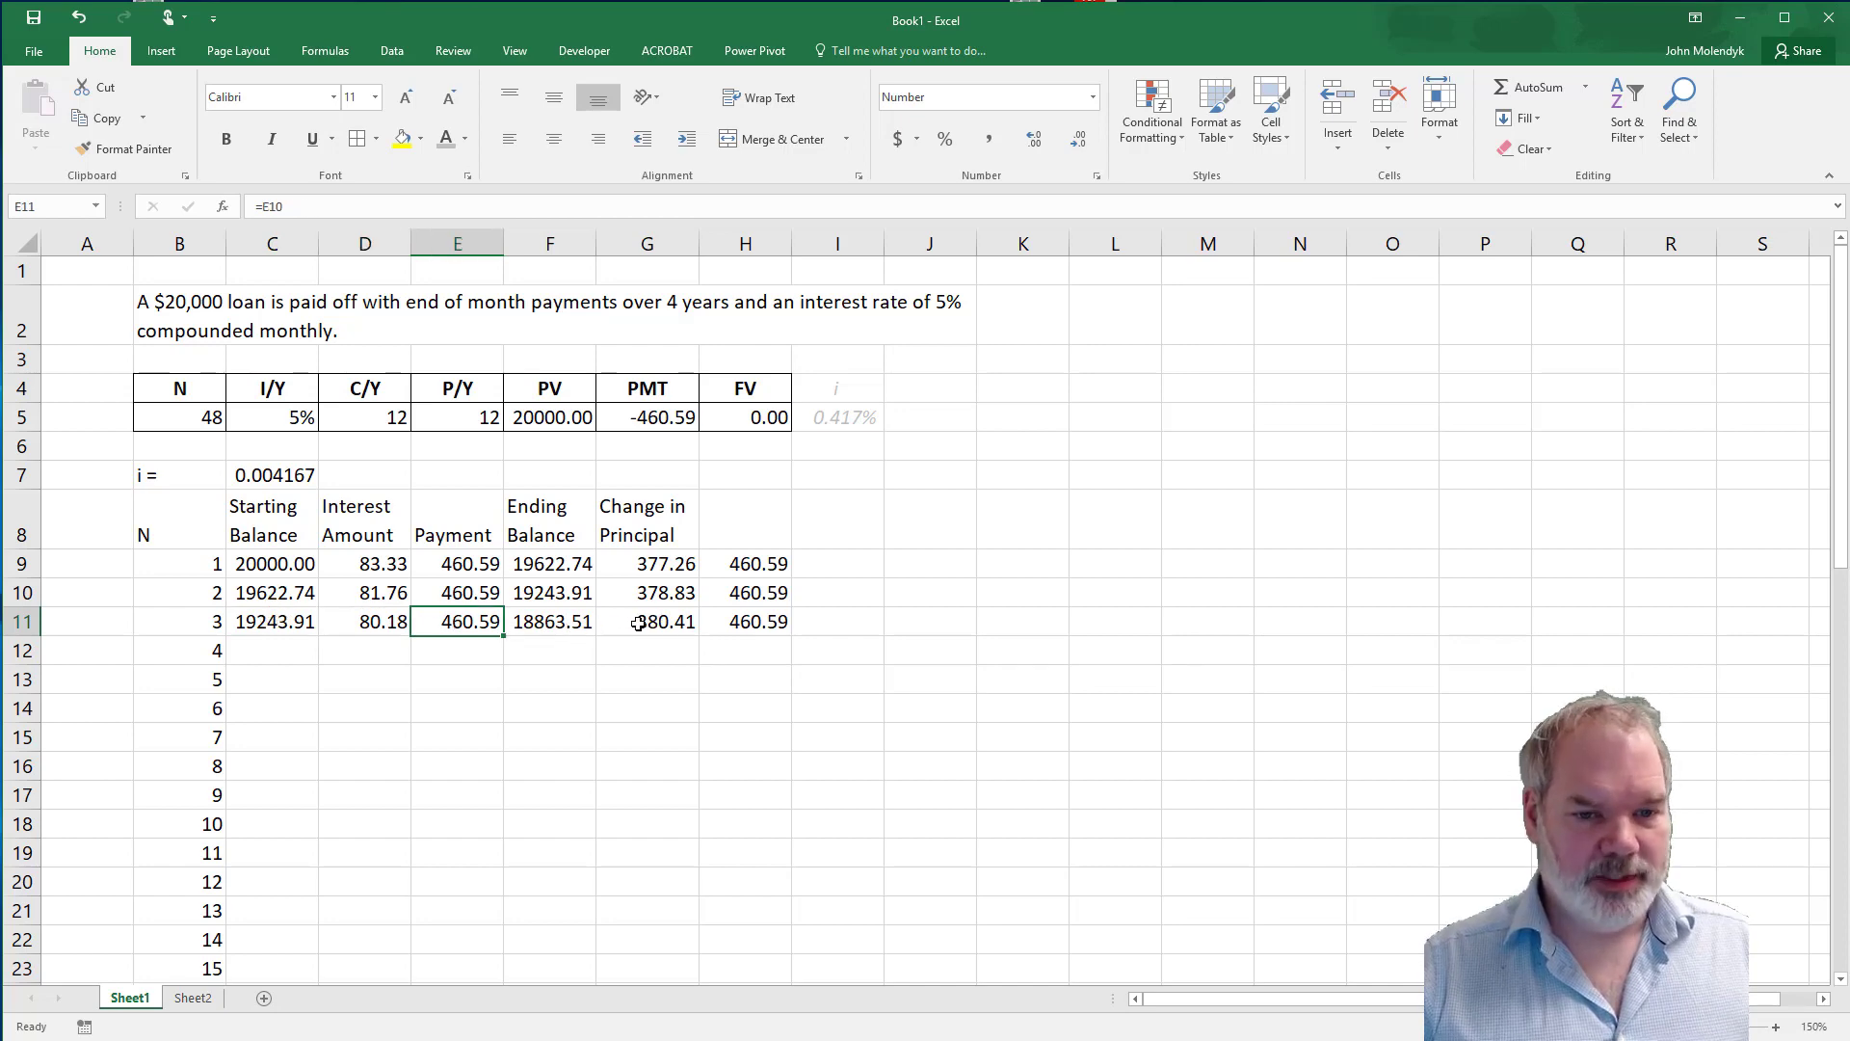
{"action": "left_click", "coordinate": [687, 617]}
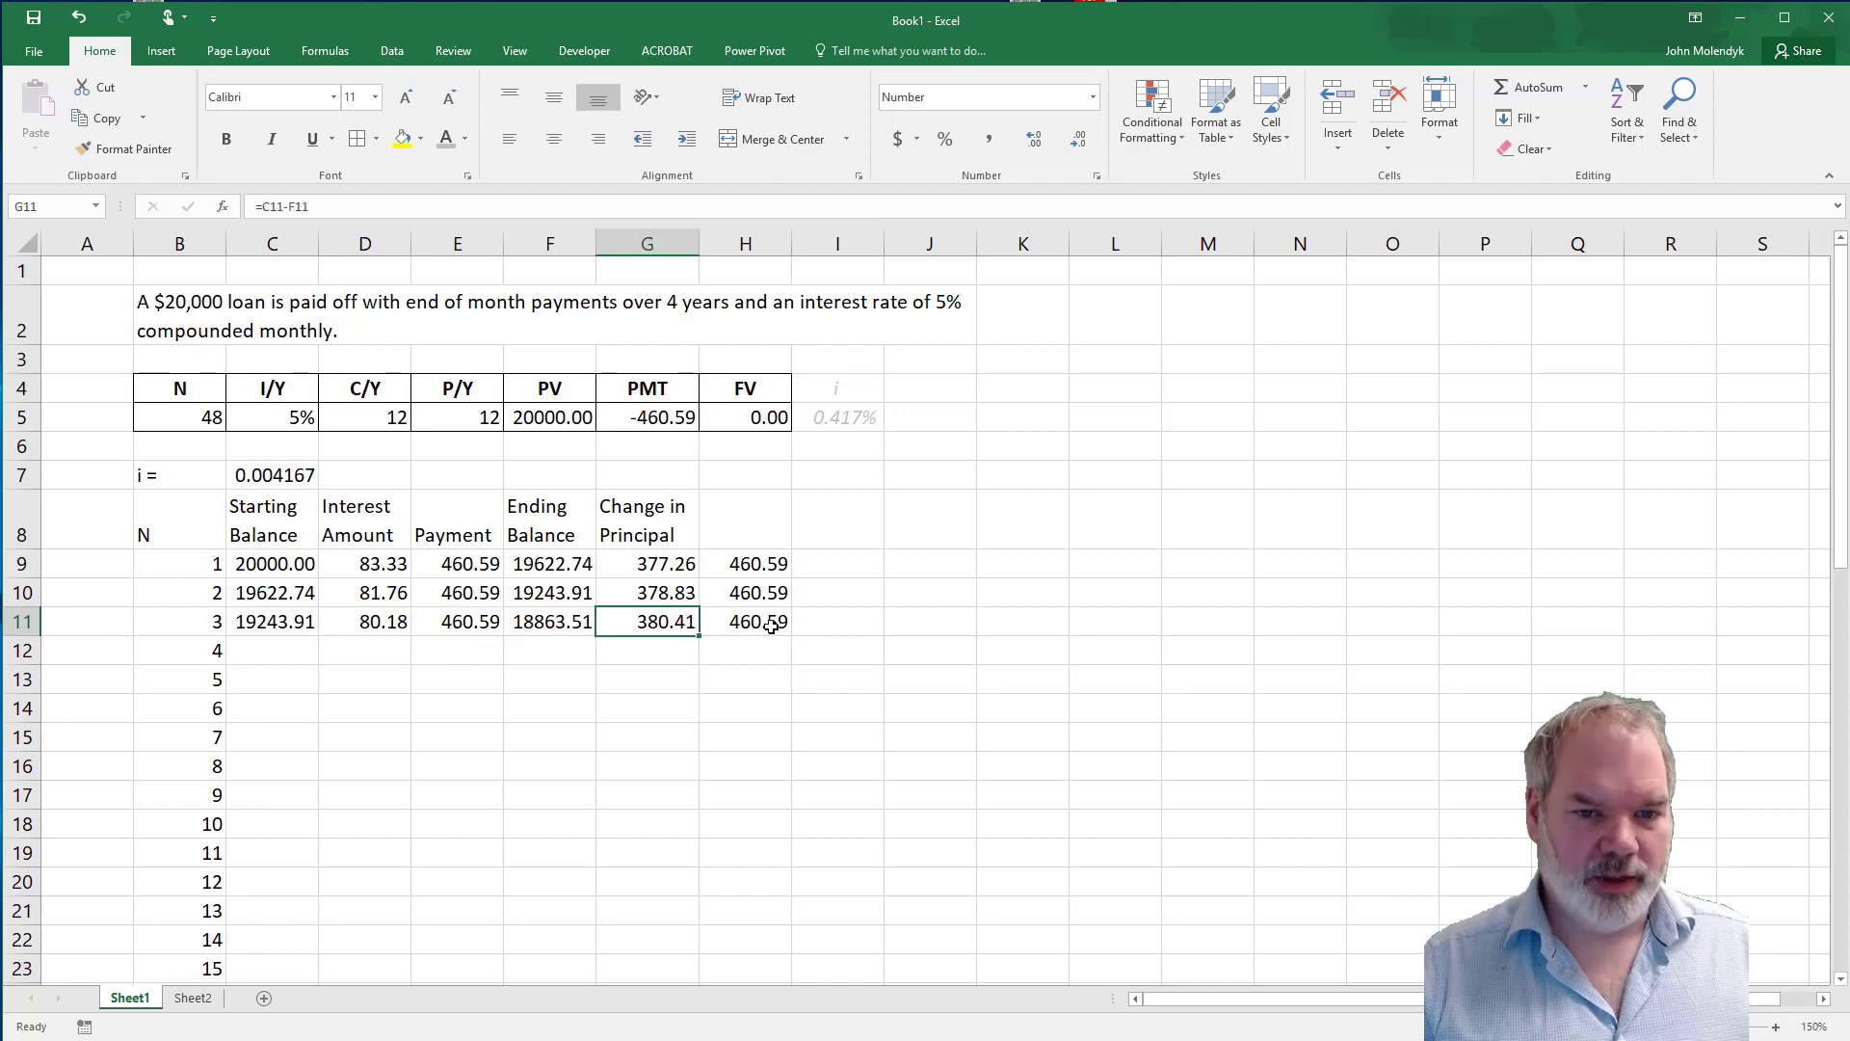
Fill the third period's formulas in C11:H11 down to row 56 and review the final ending balance formula in F56.
{"action": "key", "text": "Right"}
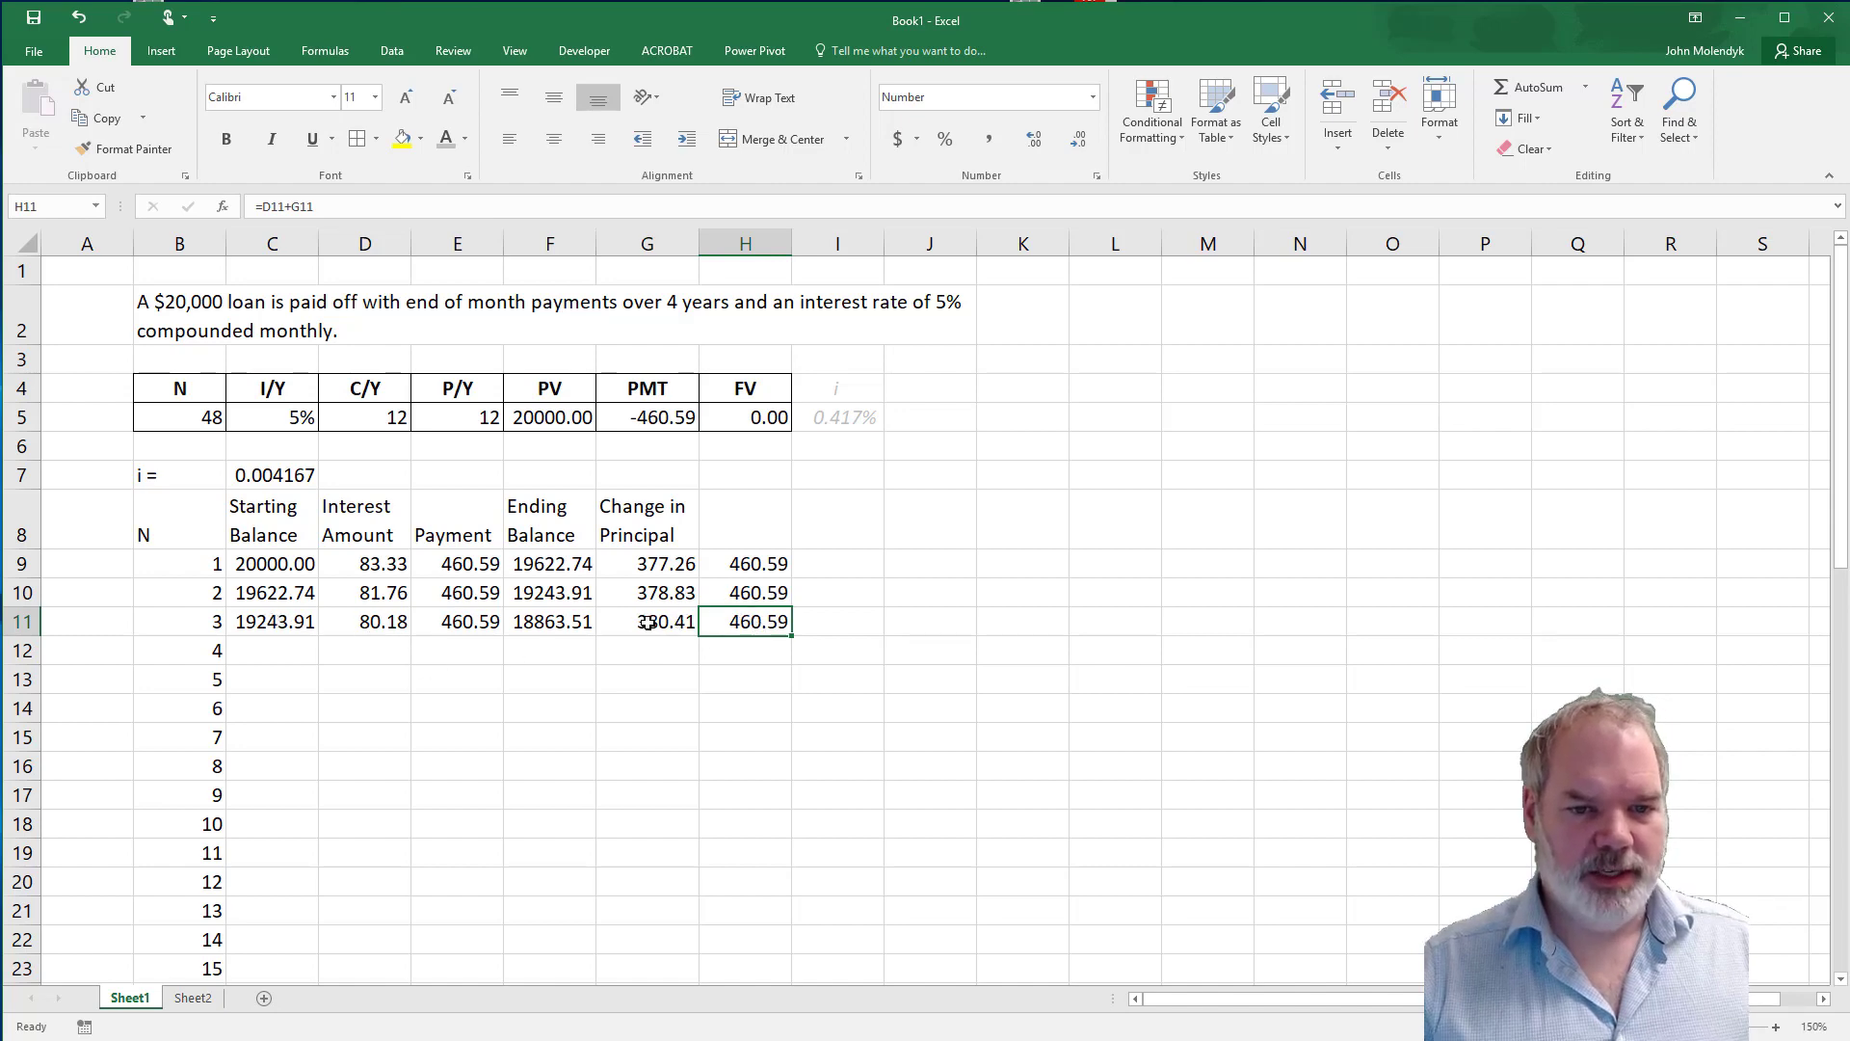
{"action": "left_click_drag", "start_coordinate": [270, 621], "coordinate": [728, 626]}
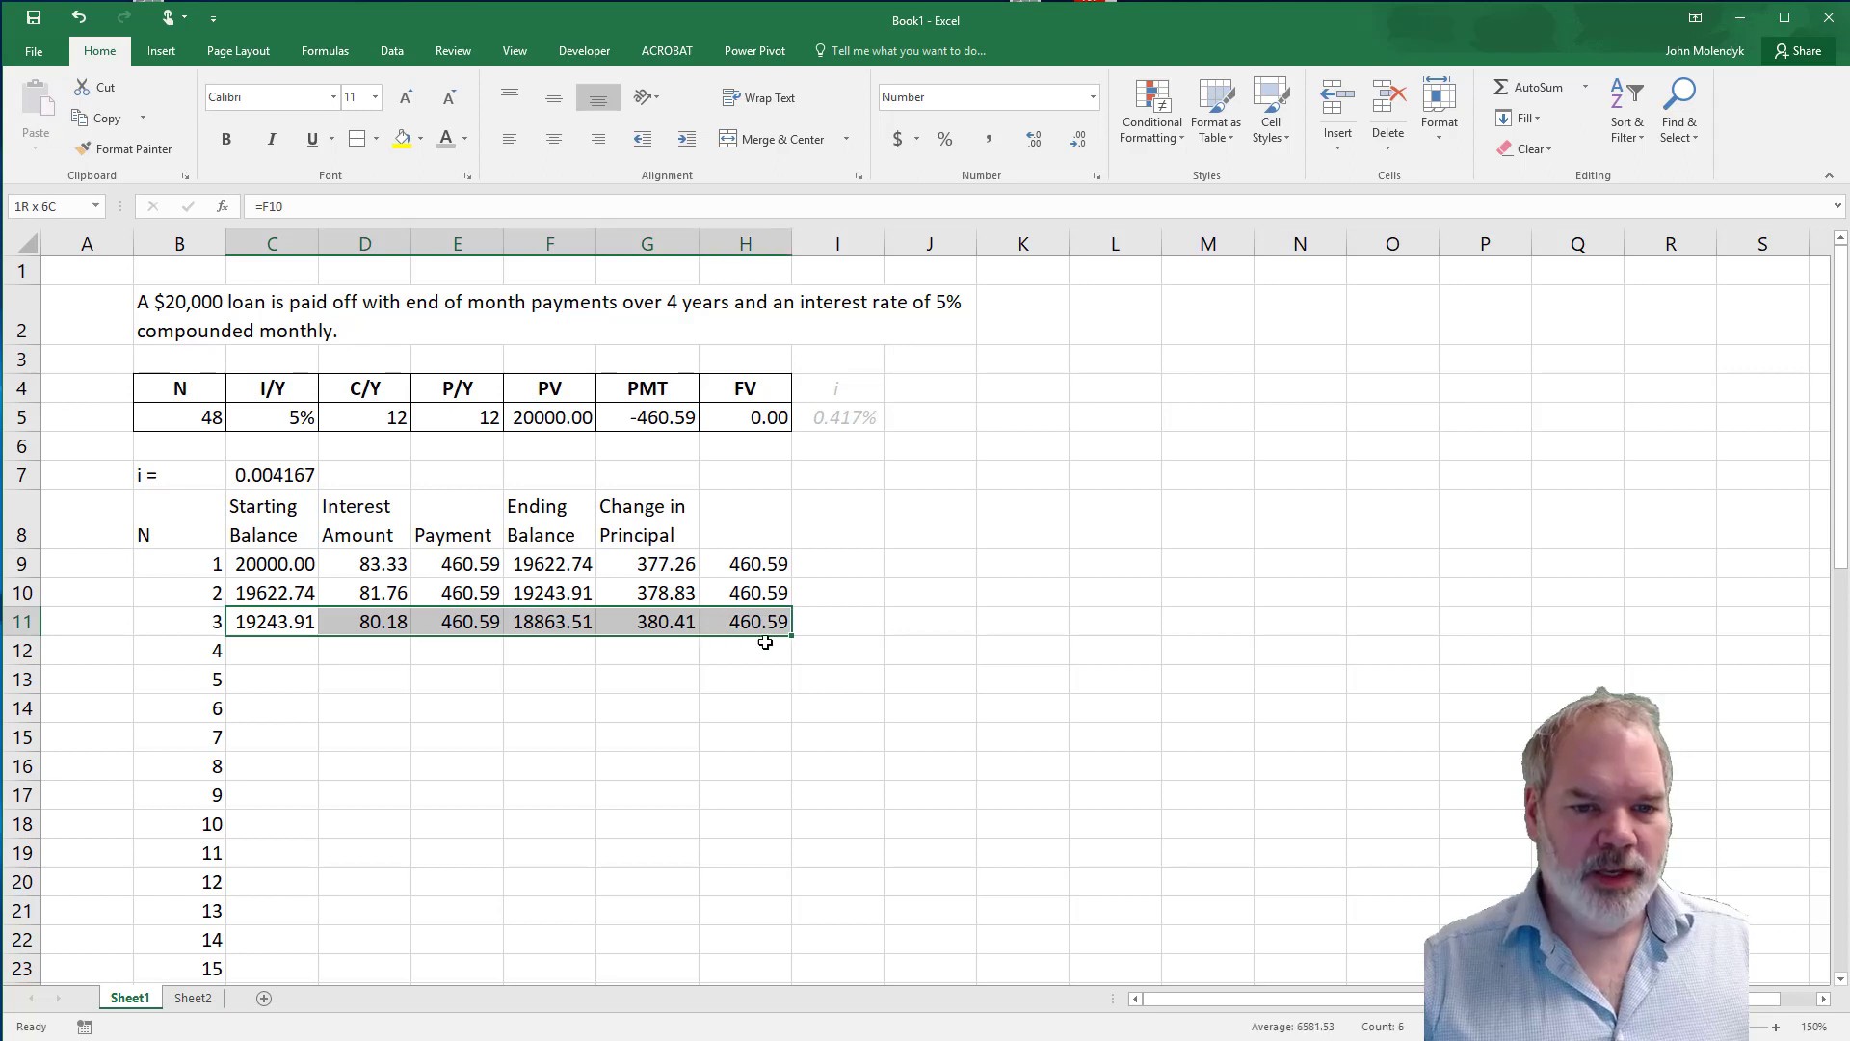
{"action": "mouse_move", "coordinate": [782, 852]}
{"action": "left_mouse_down"}
{"action": "mouse_move", "coordinate": [786, 997]}
{"action": "mouse_move", "coordinate": [793, 815]}
{"action": "mouse_move", "coordinate": [796, 830]}
{"action": "left_mouse_up"}
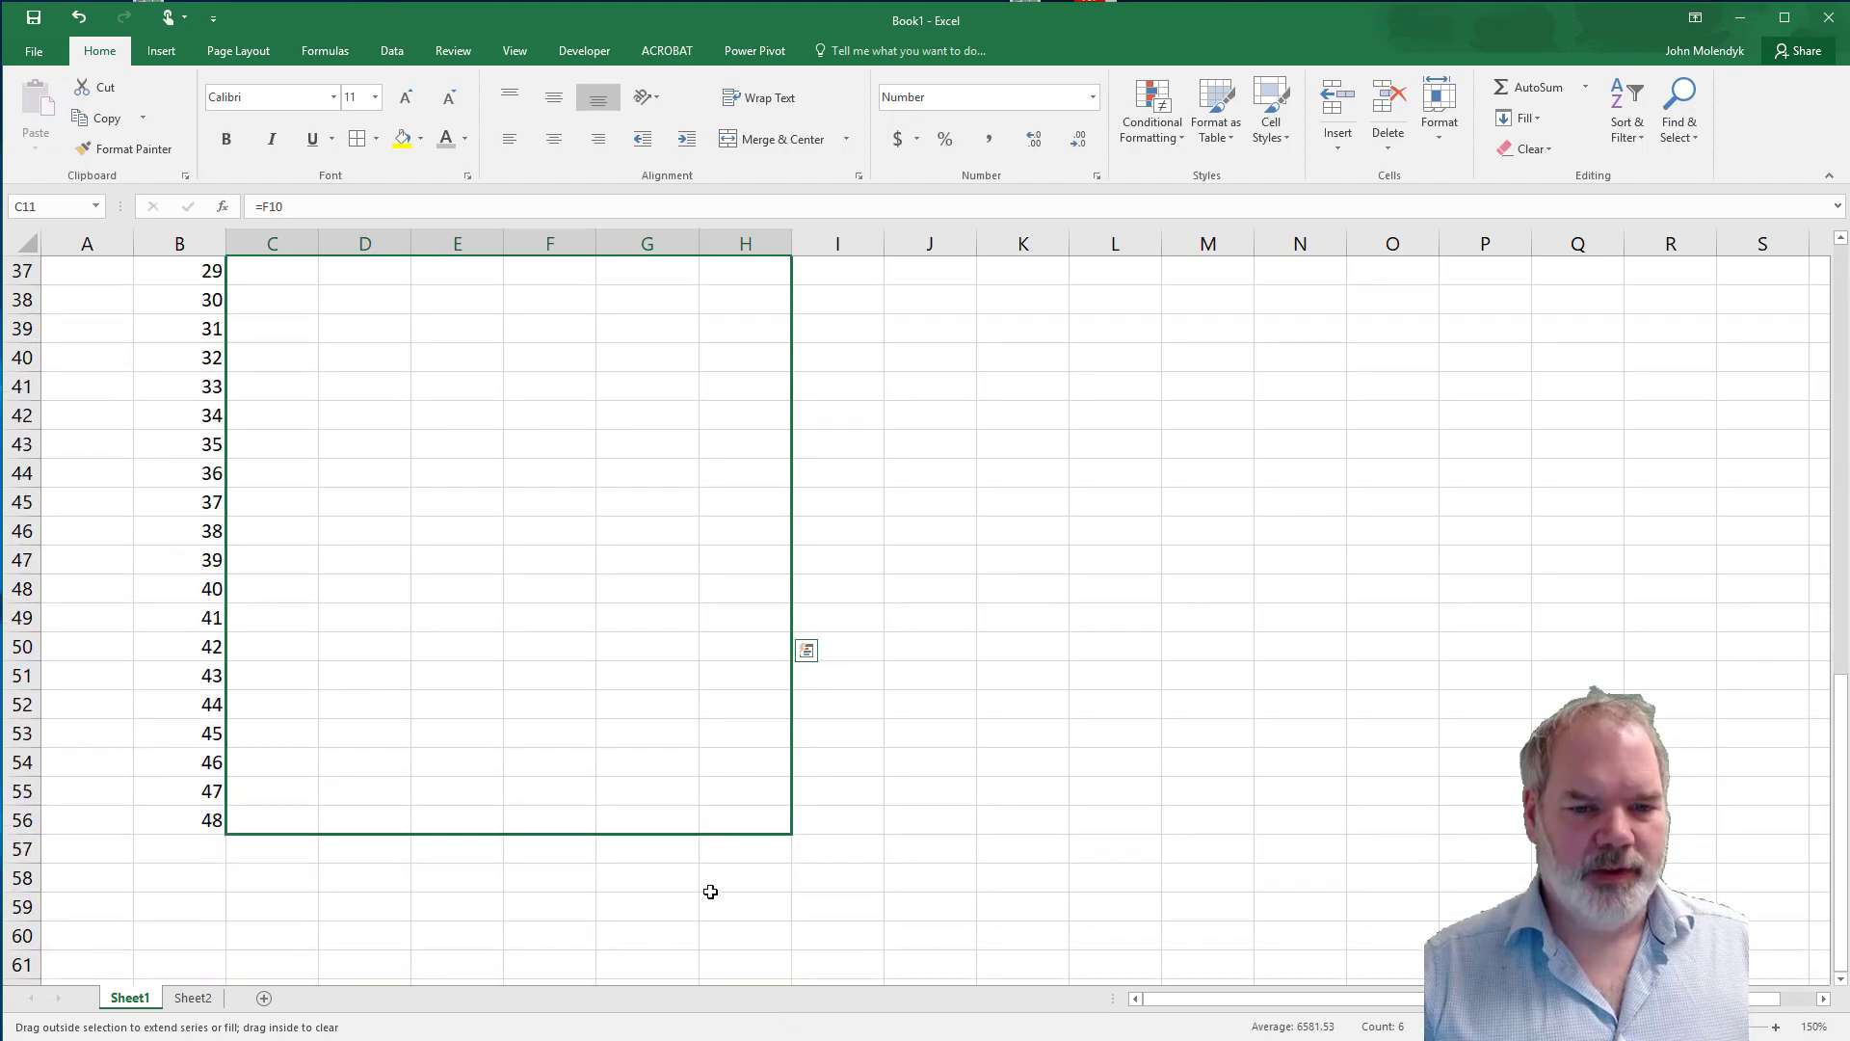
{"action": "left_click_drag", "start_coordinate": [710, 891], "coordinate": [553, 853]}
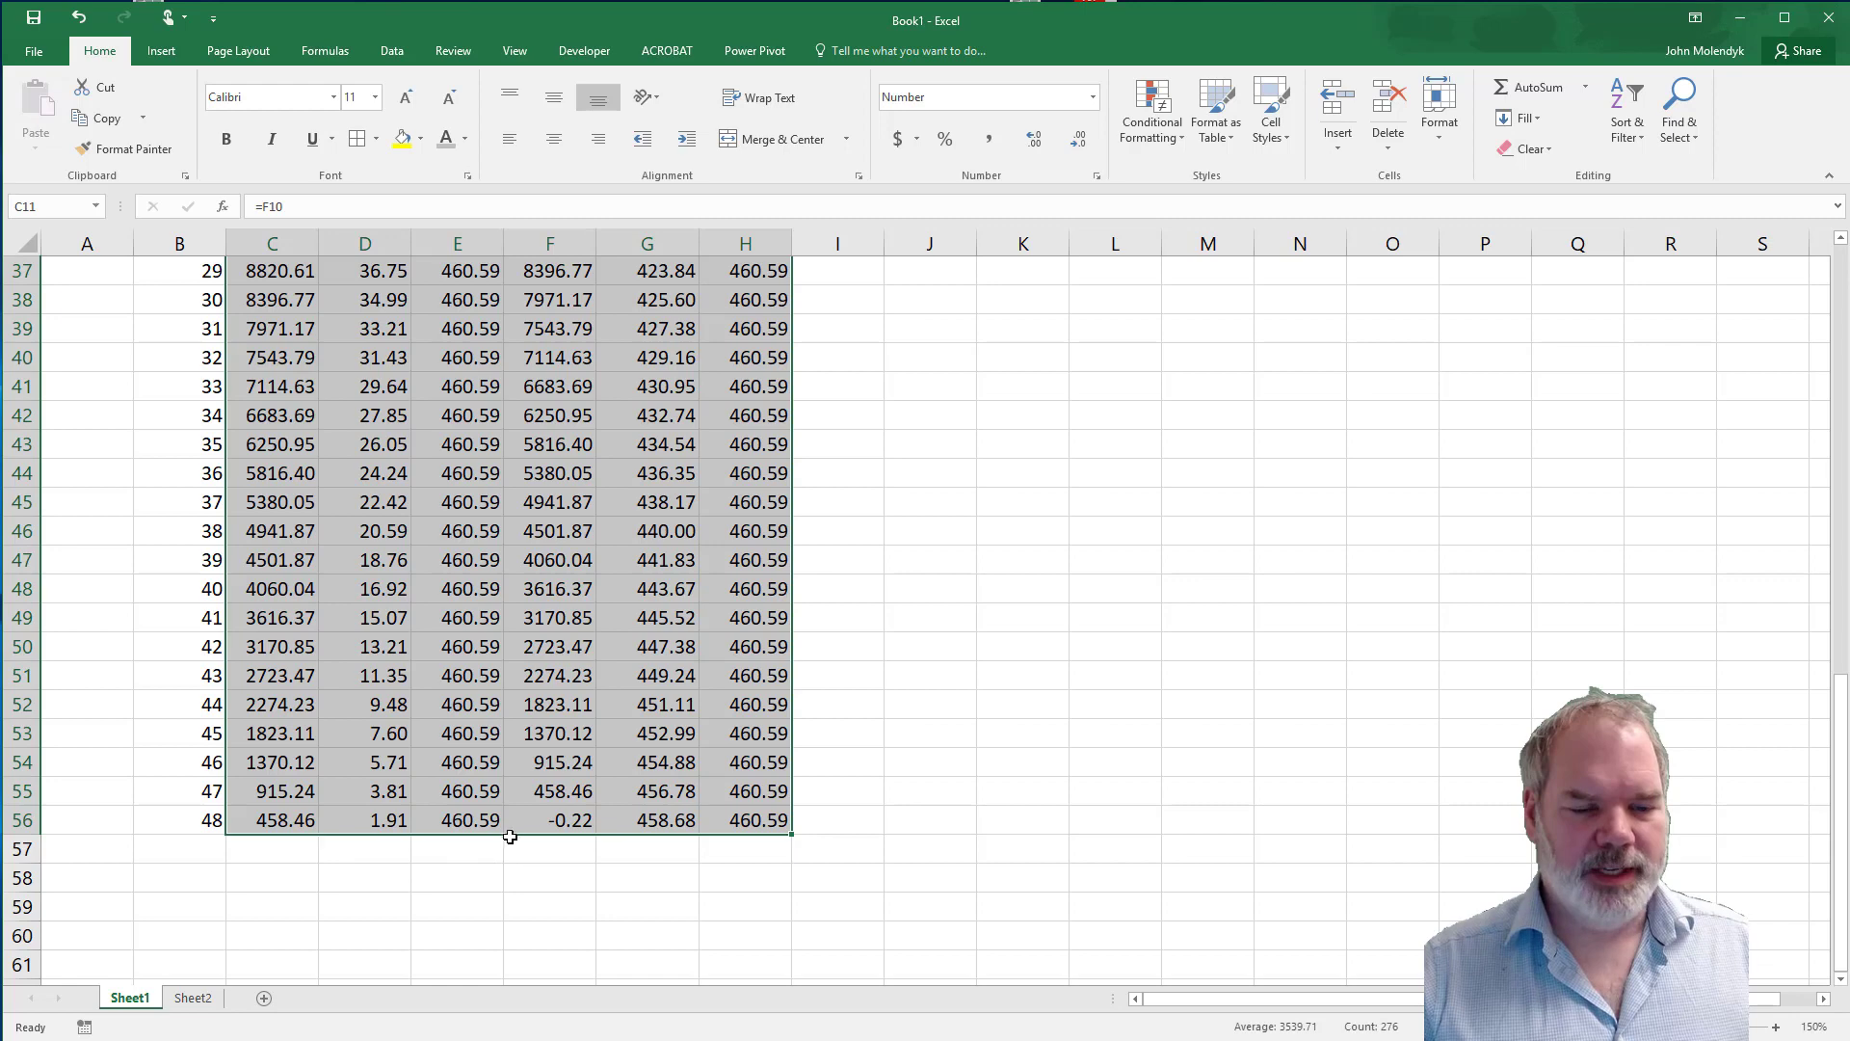
{"action": "key", "text": "ctrl+Down"}
{"action": "key", "text": "Down"}
{"action": "left_click", "coordinate": [553, 819]}
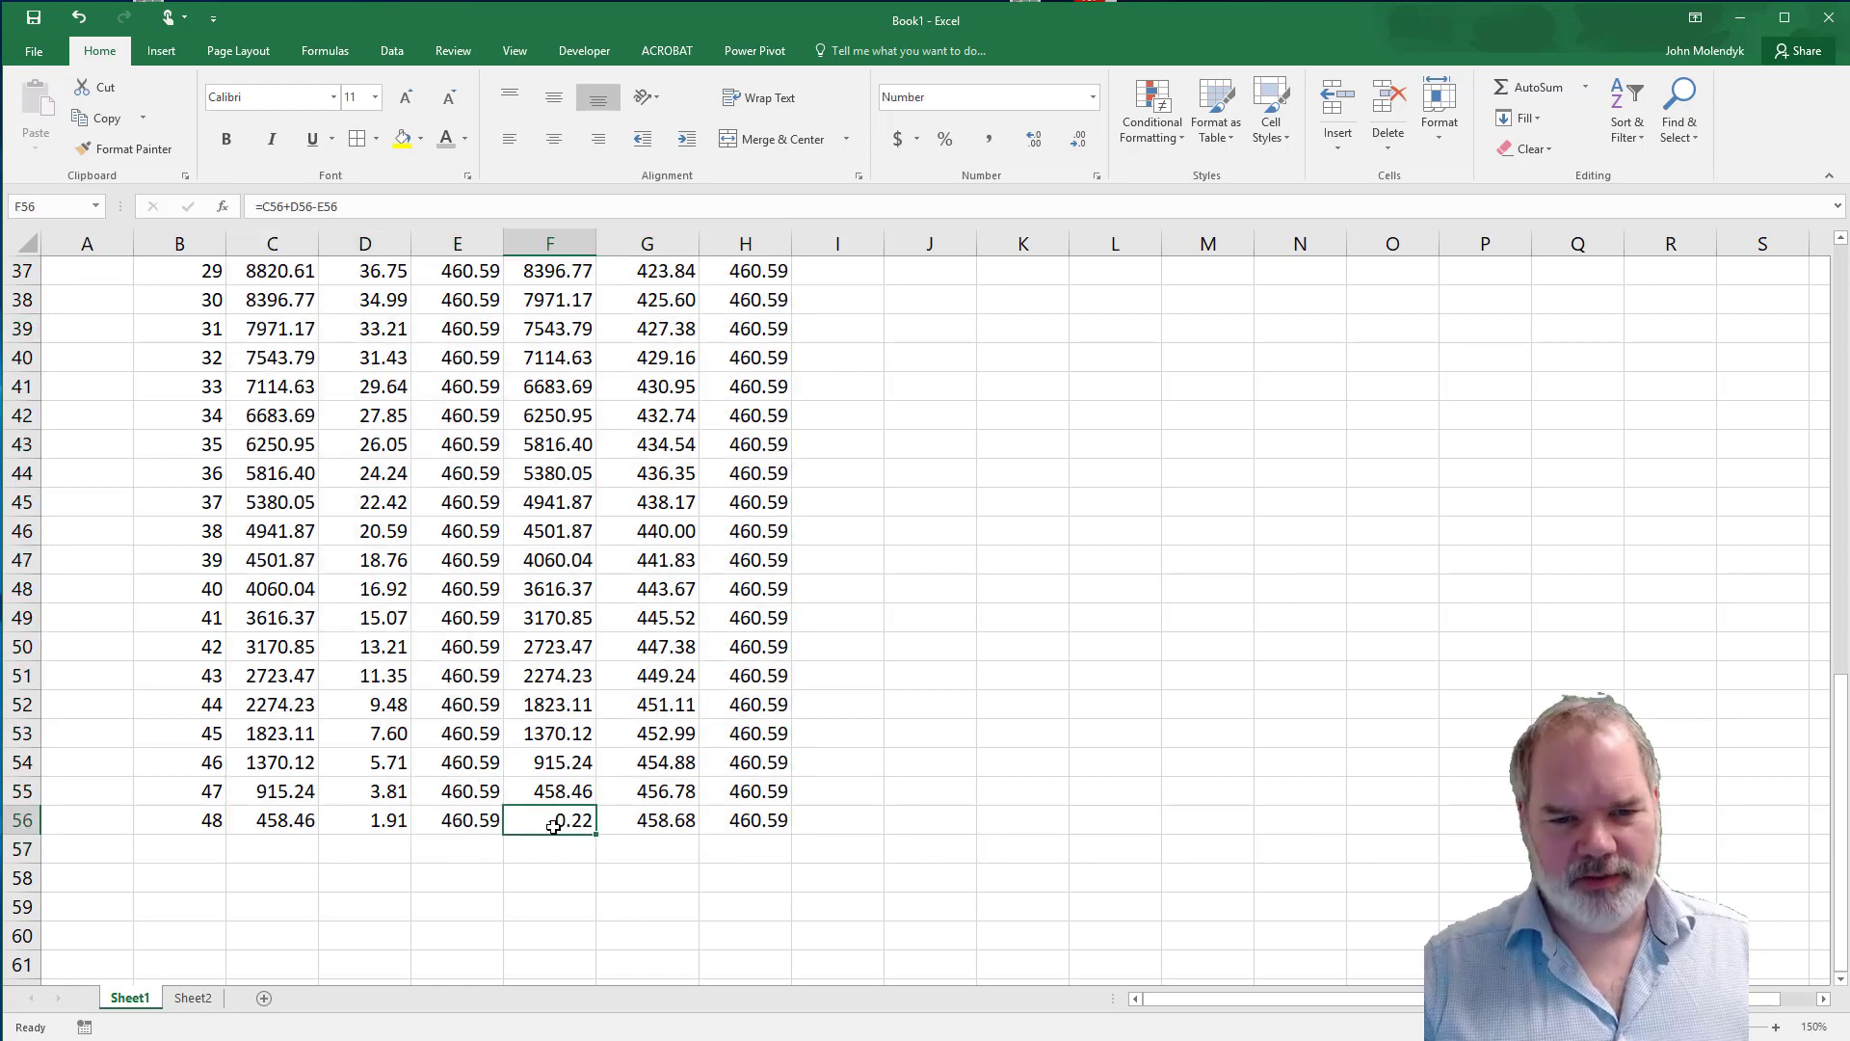
Try overriding the final payment in E56 with 460.35, and adjust it to 460.37.
{"action": "left_click", "coordinate": [483, 821]}
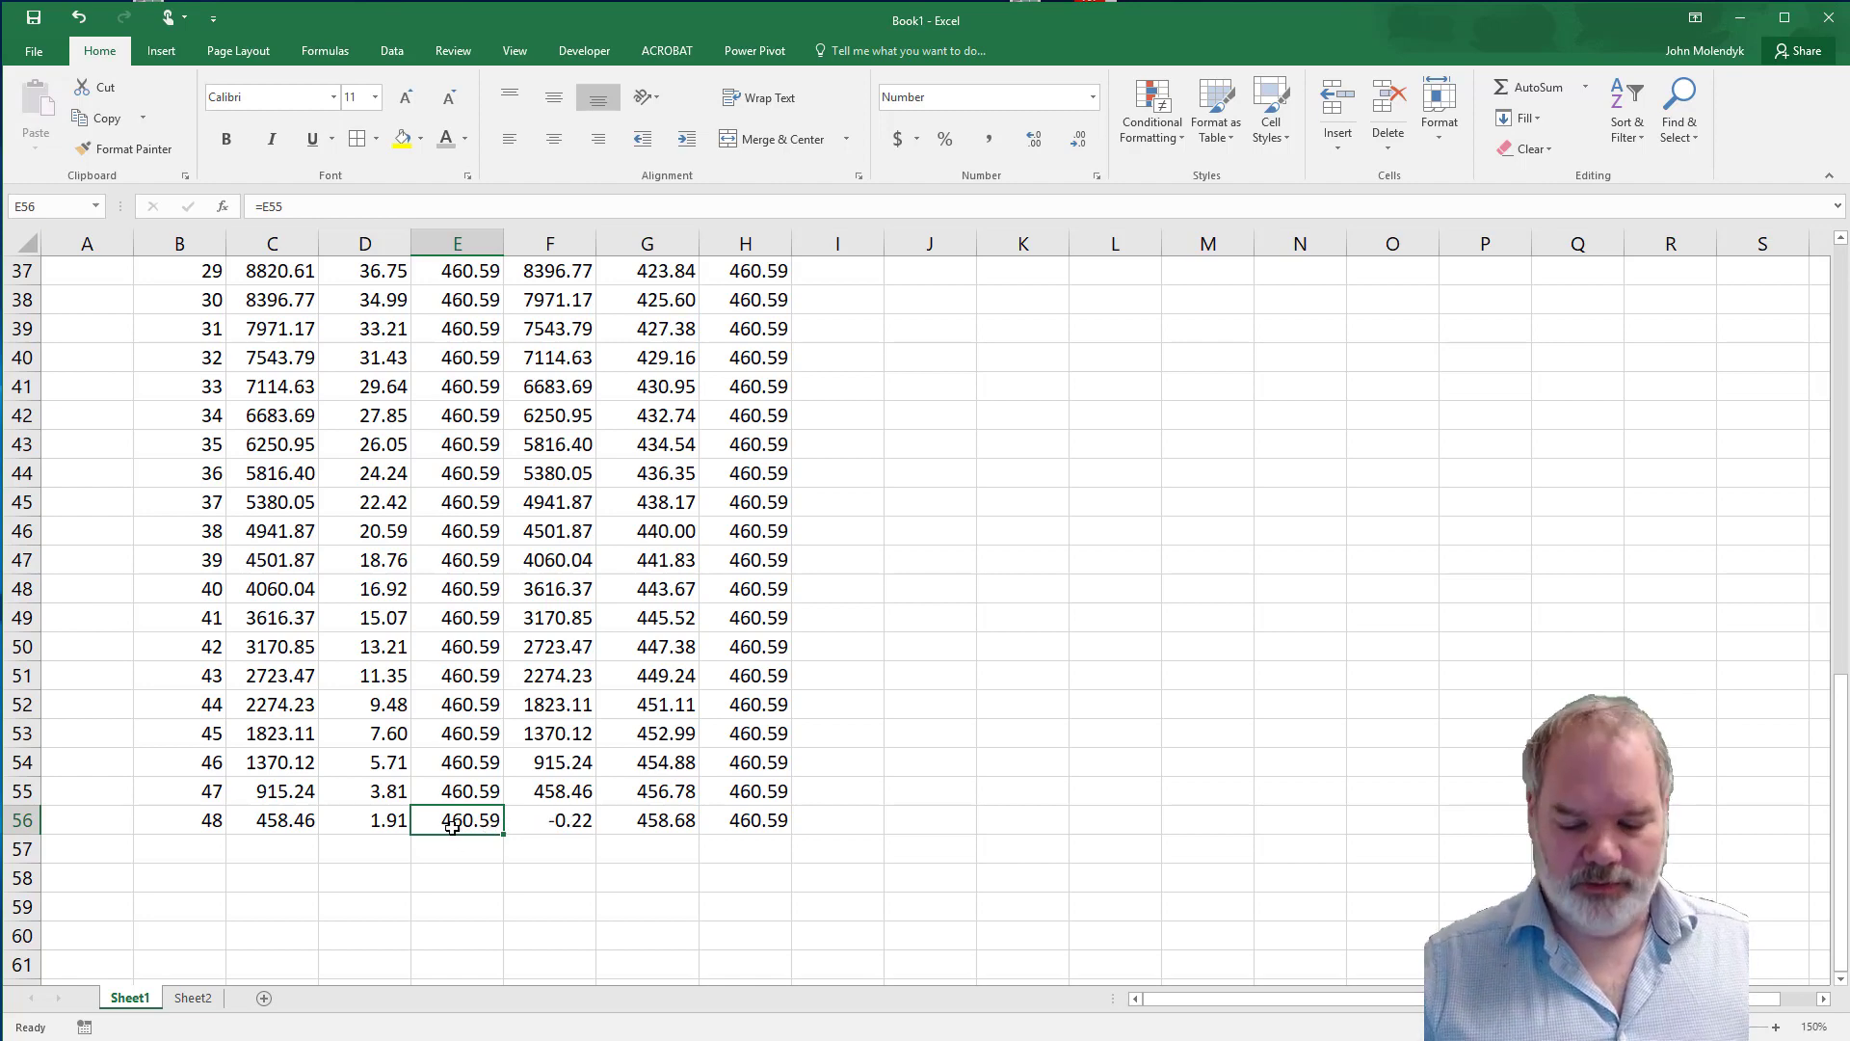
{"action": "type", "text": "460."}
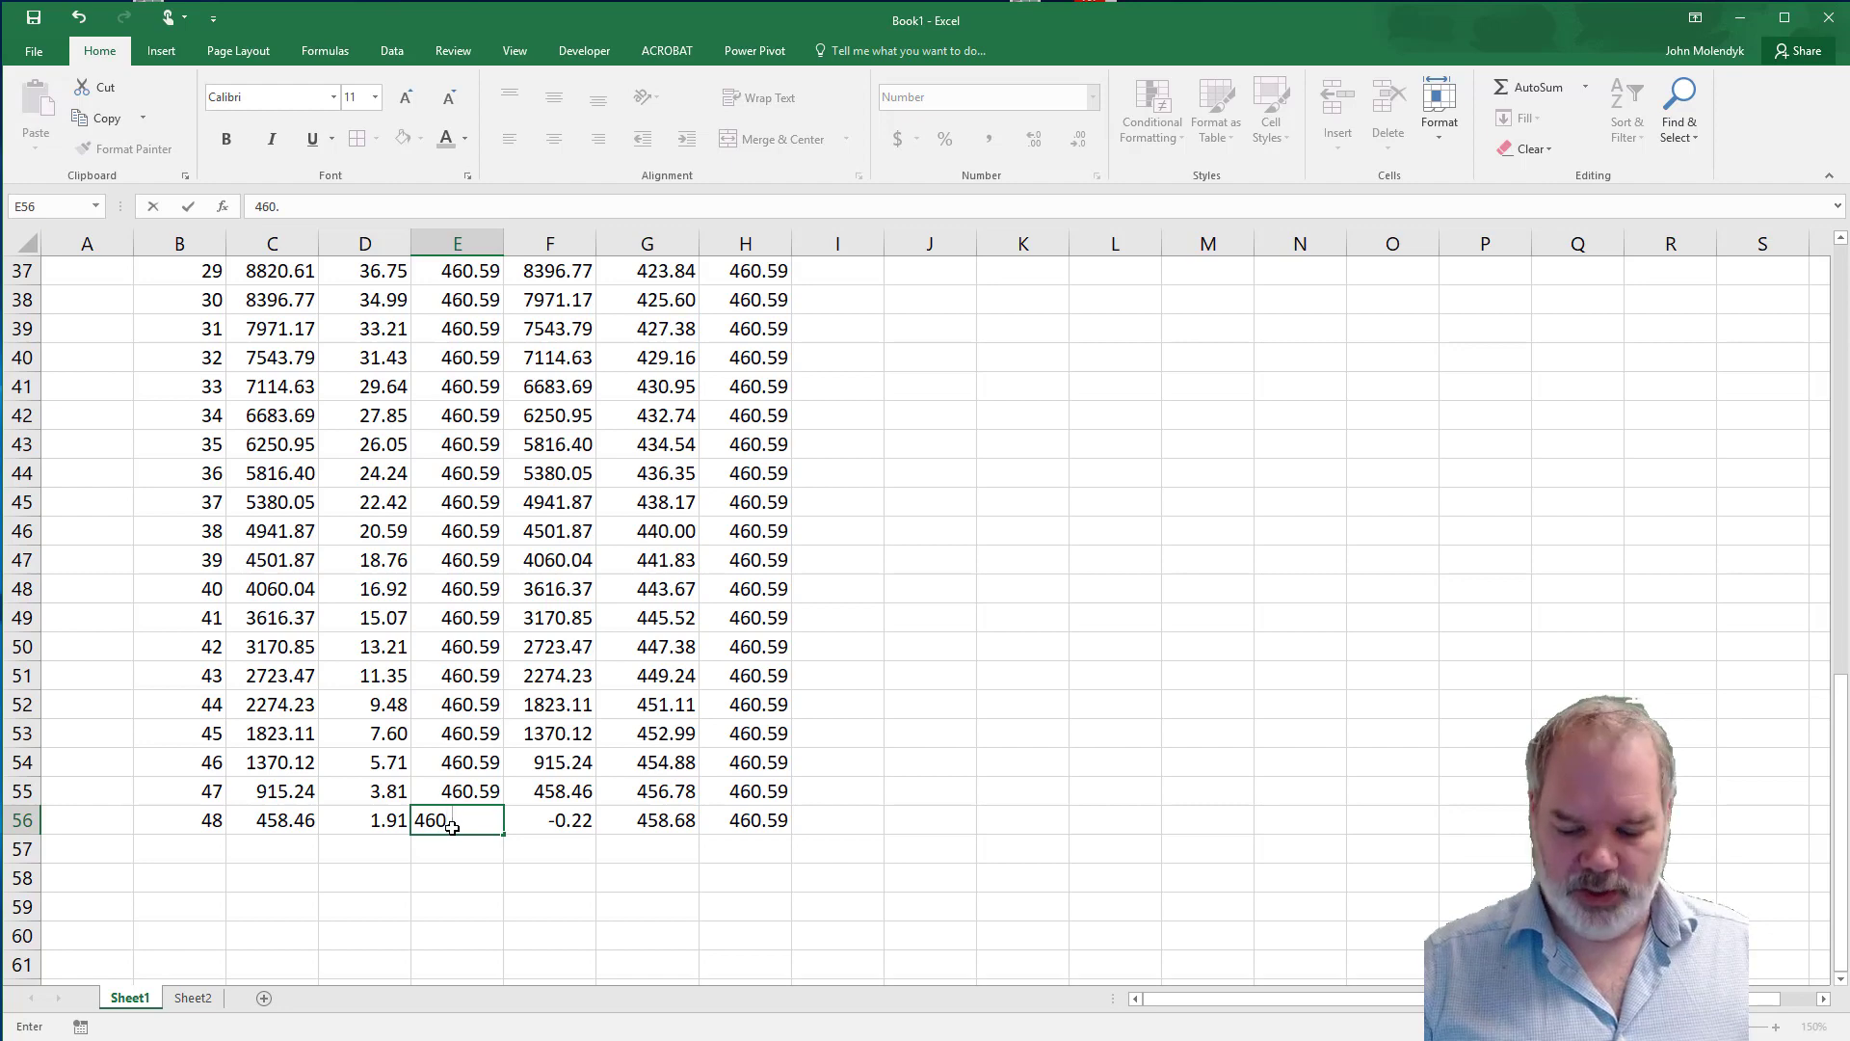
{"action": "type", "text": "35"}
{"action": "key", "text": "Return"}
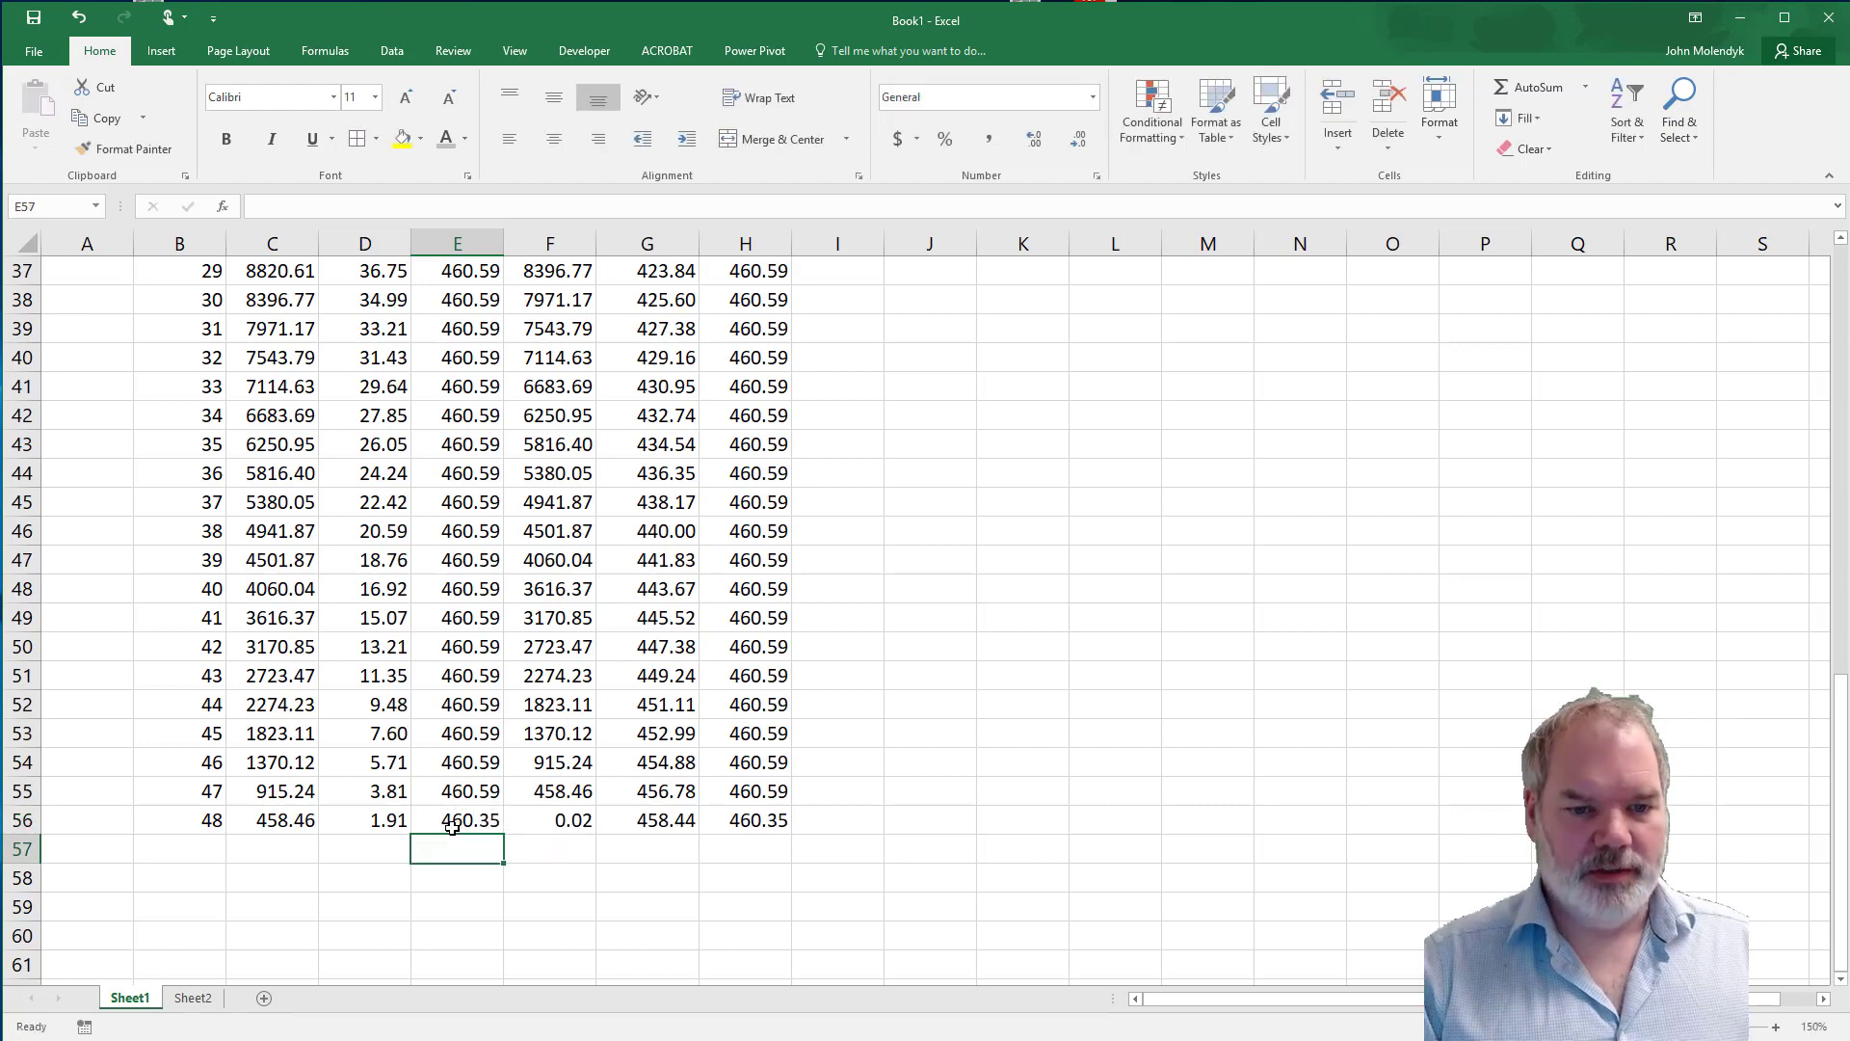
{"action": "left_click", "coordinate": [452, 828]}
{"action": "key", "text": "F2"}
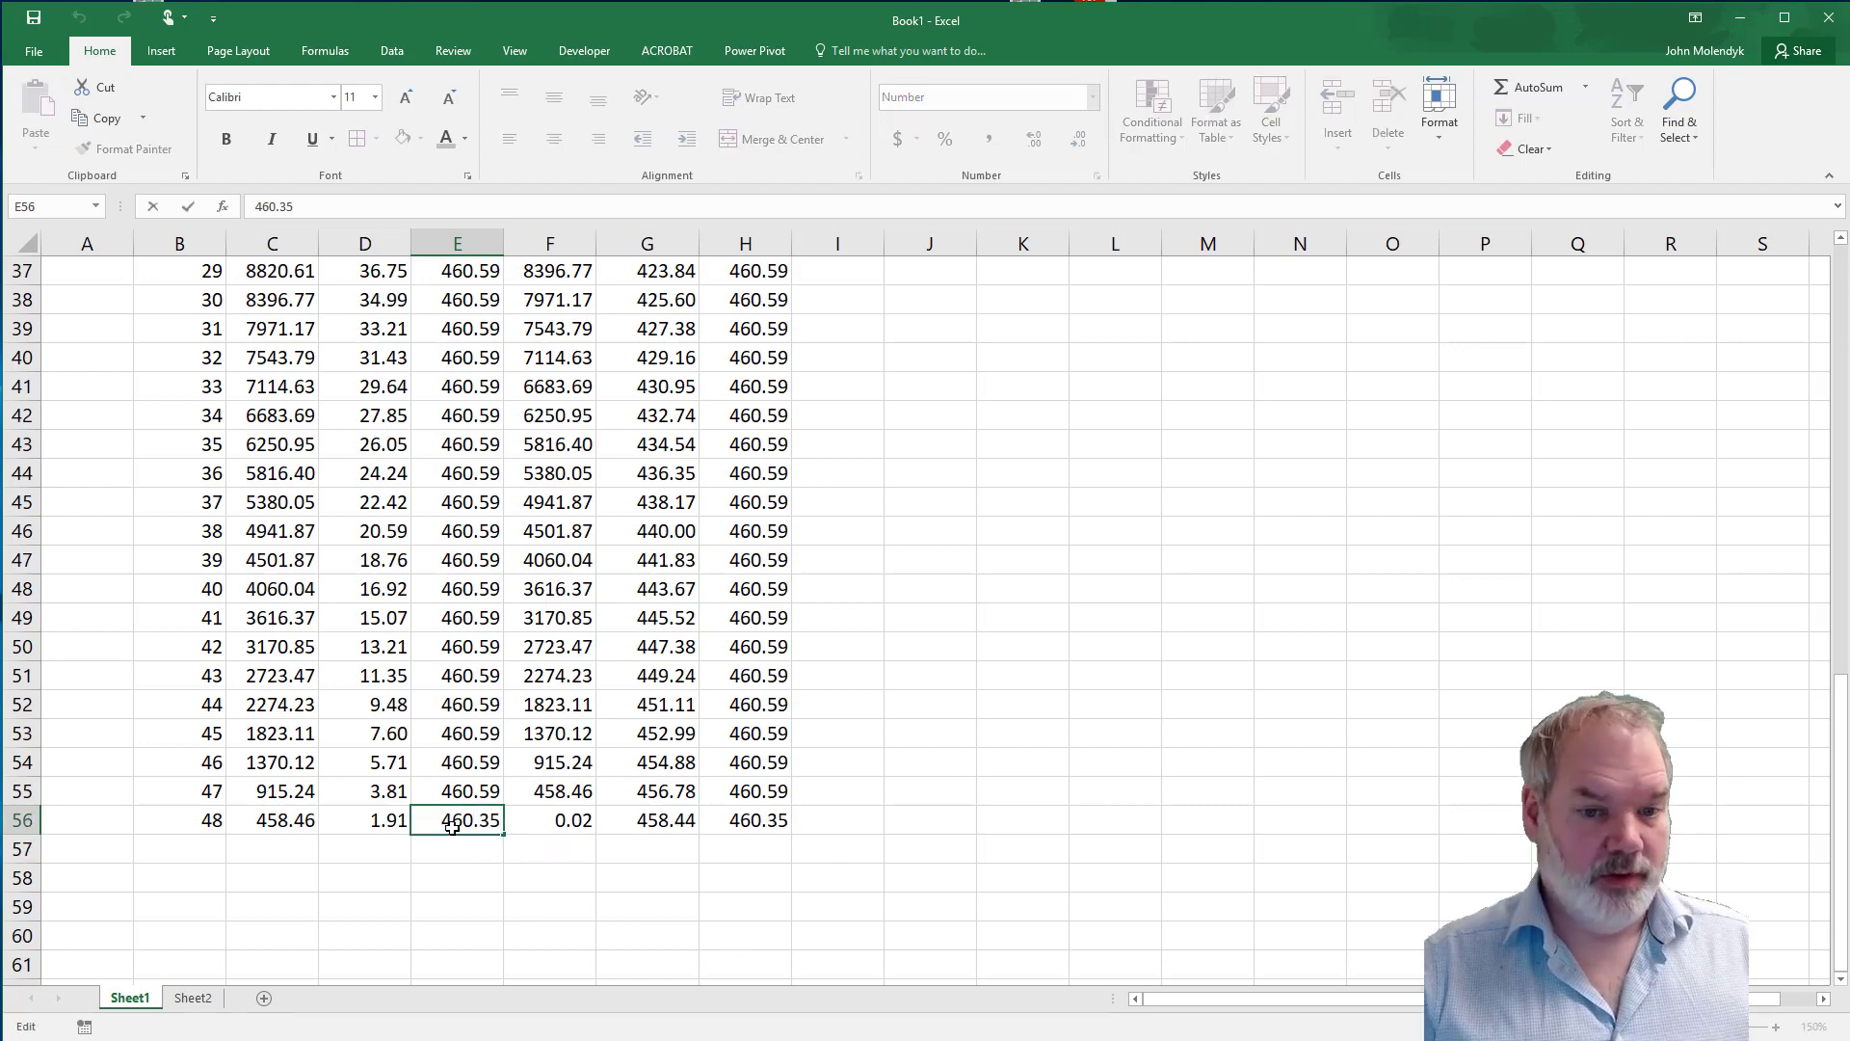
{"action": "key", "text": "BackSpace"}
{"action": "type", "text": "7"}
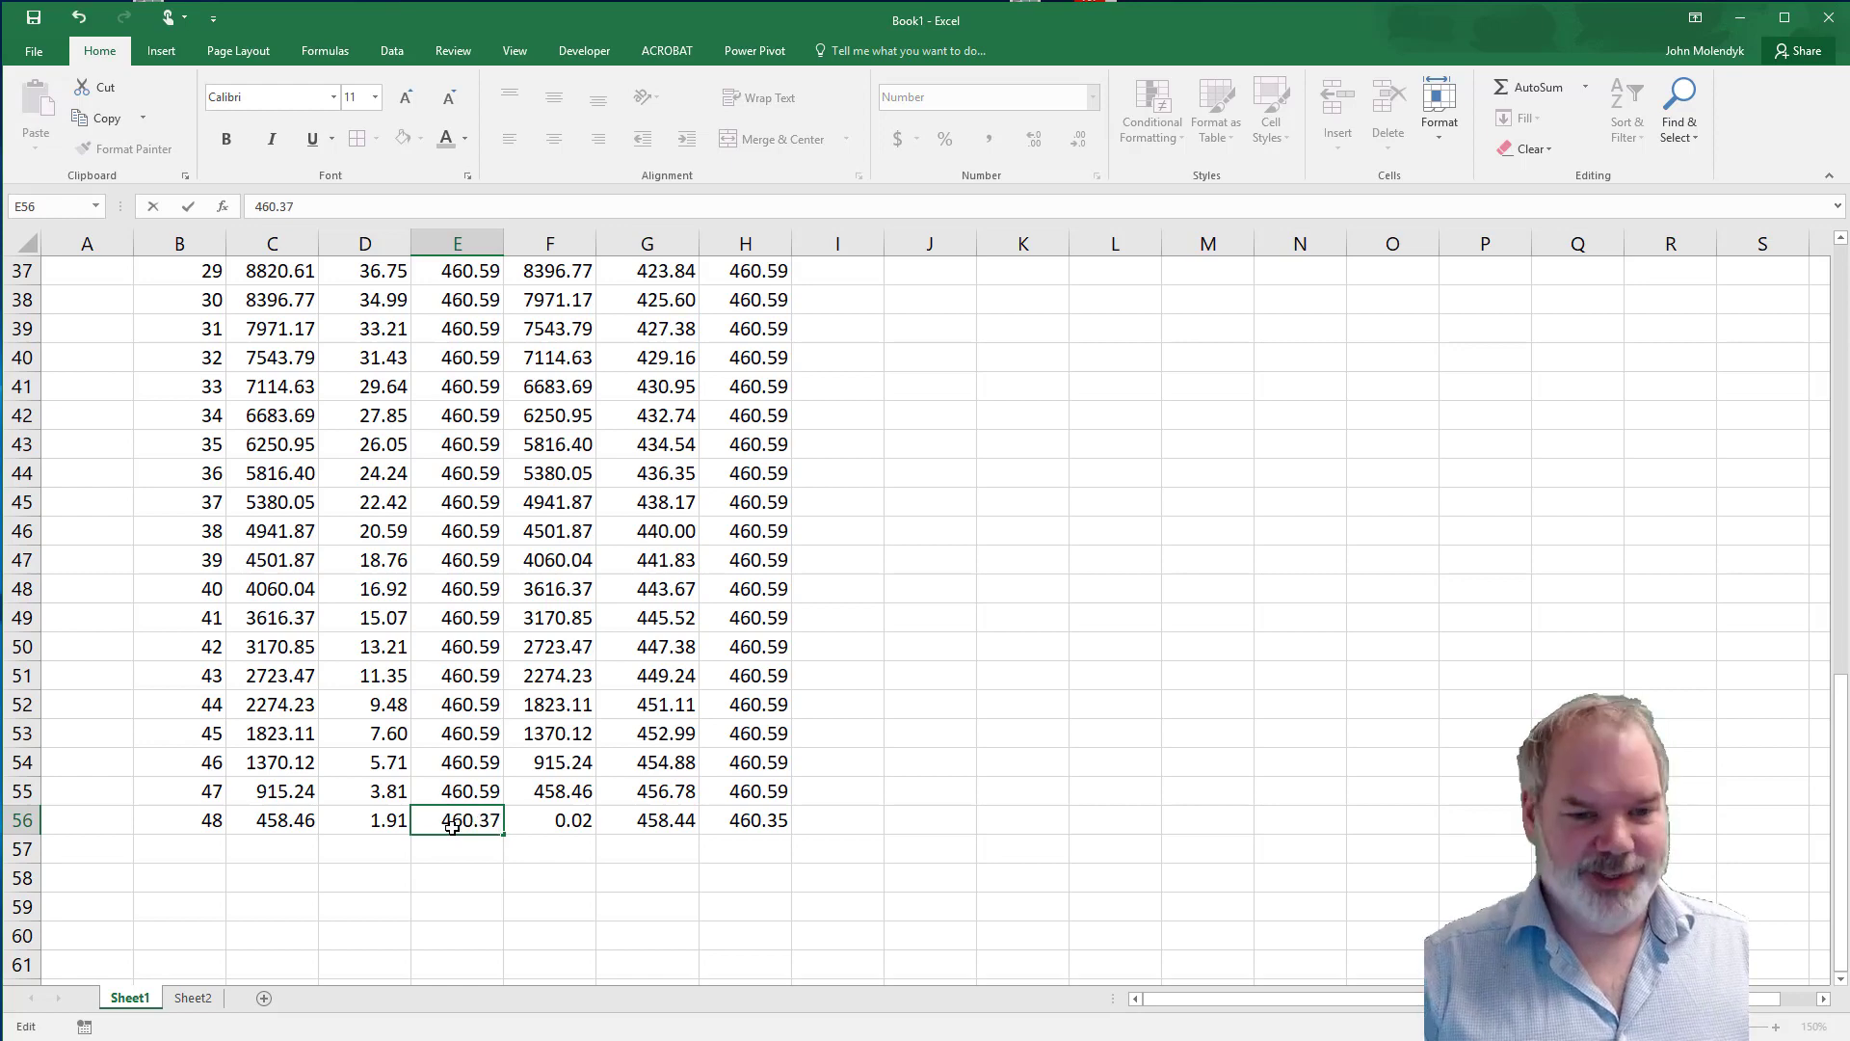
{"action": "key", "text": "Return"}
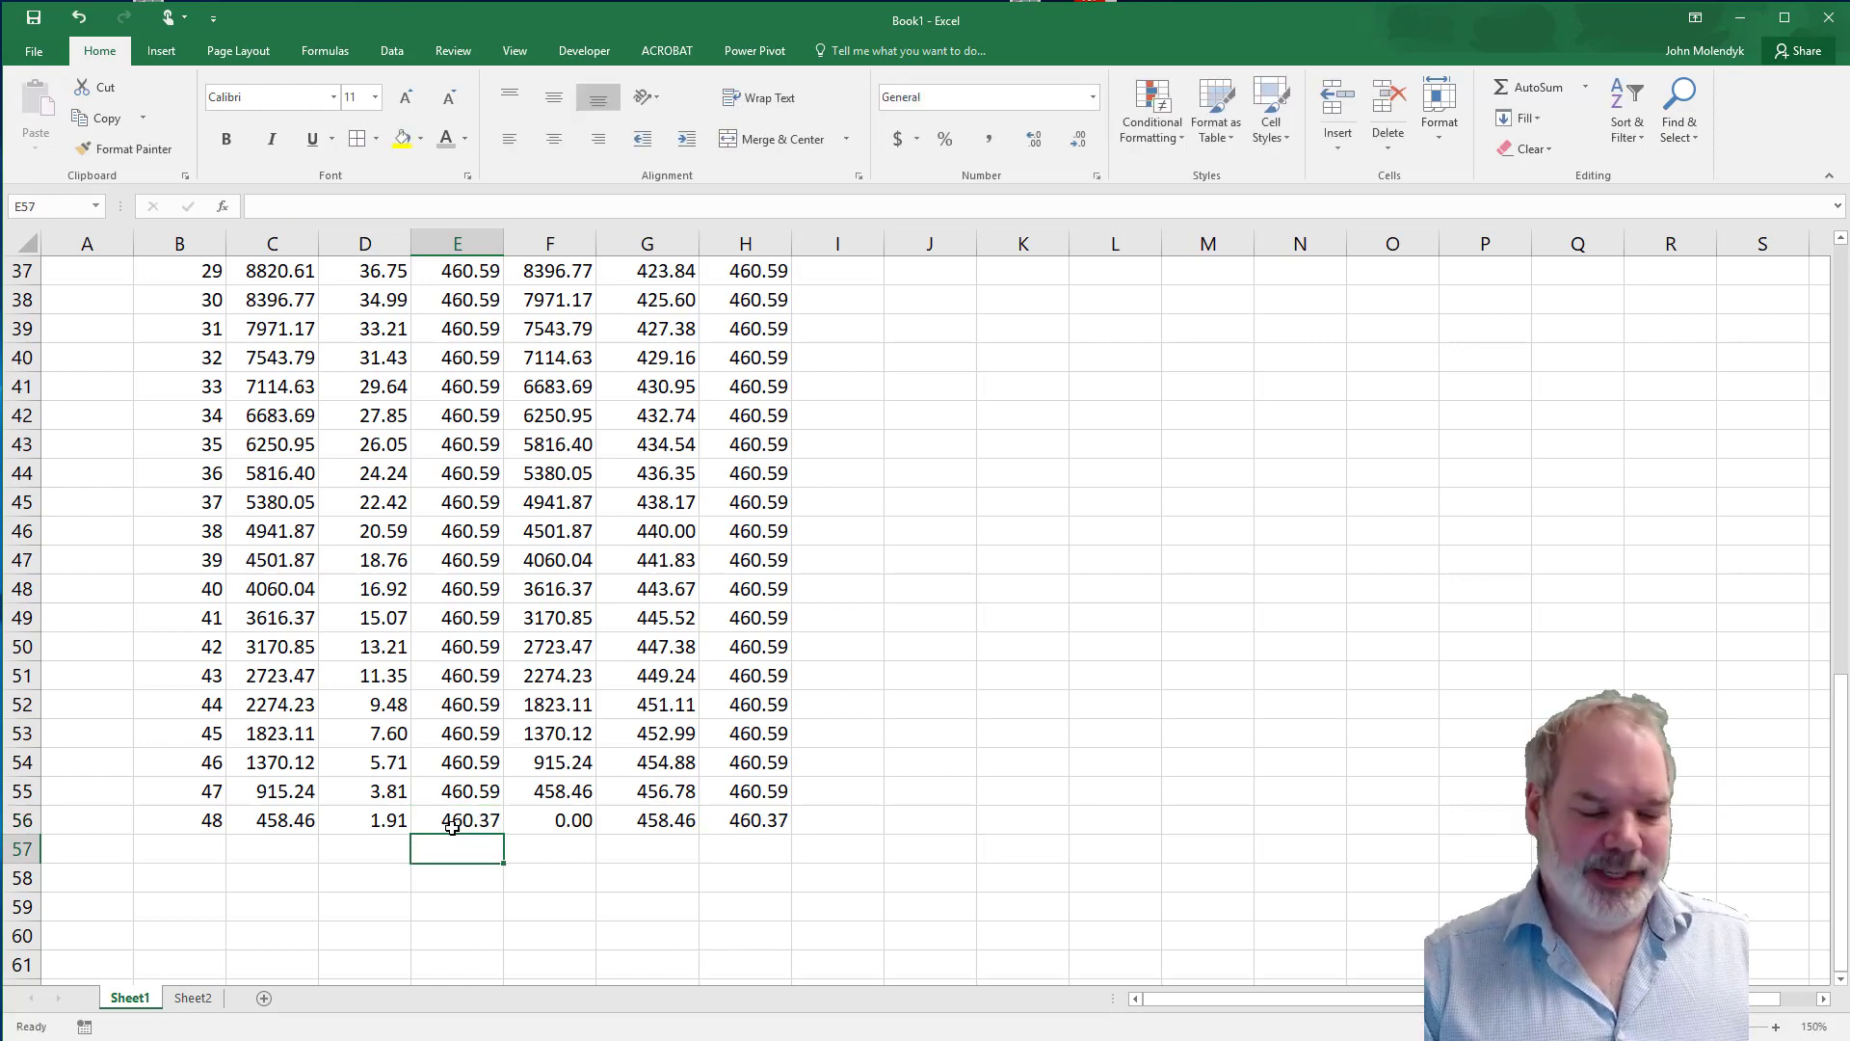
Undo both overrides of the final payment in E56 and review the ending balance in F56.
{"action": "key", "text": "ctrl+z"}
{"action": "key", "text": "ctrl+z"}
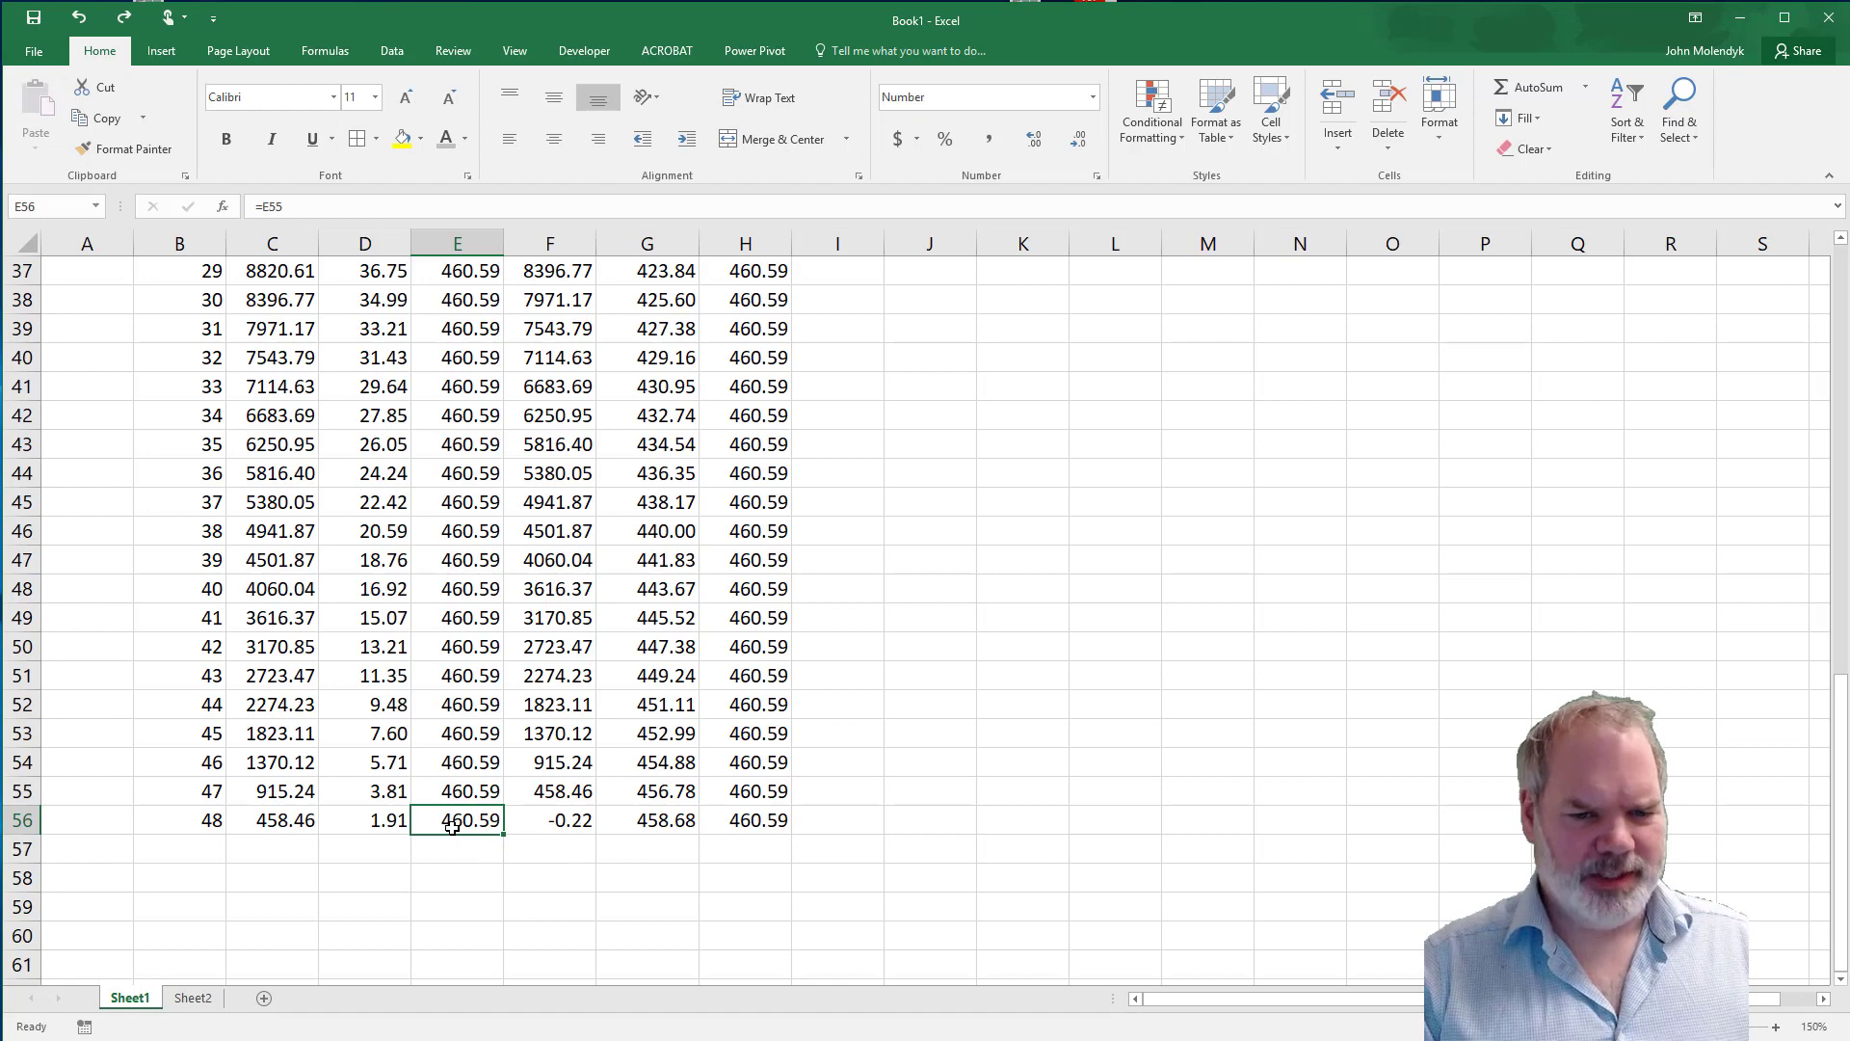
{"action": "left_click", "coordinate": [382, 850]}
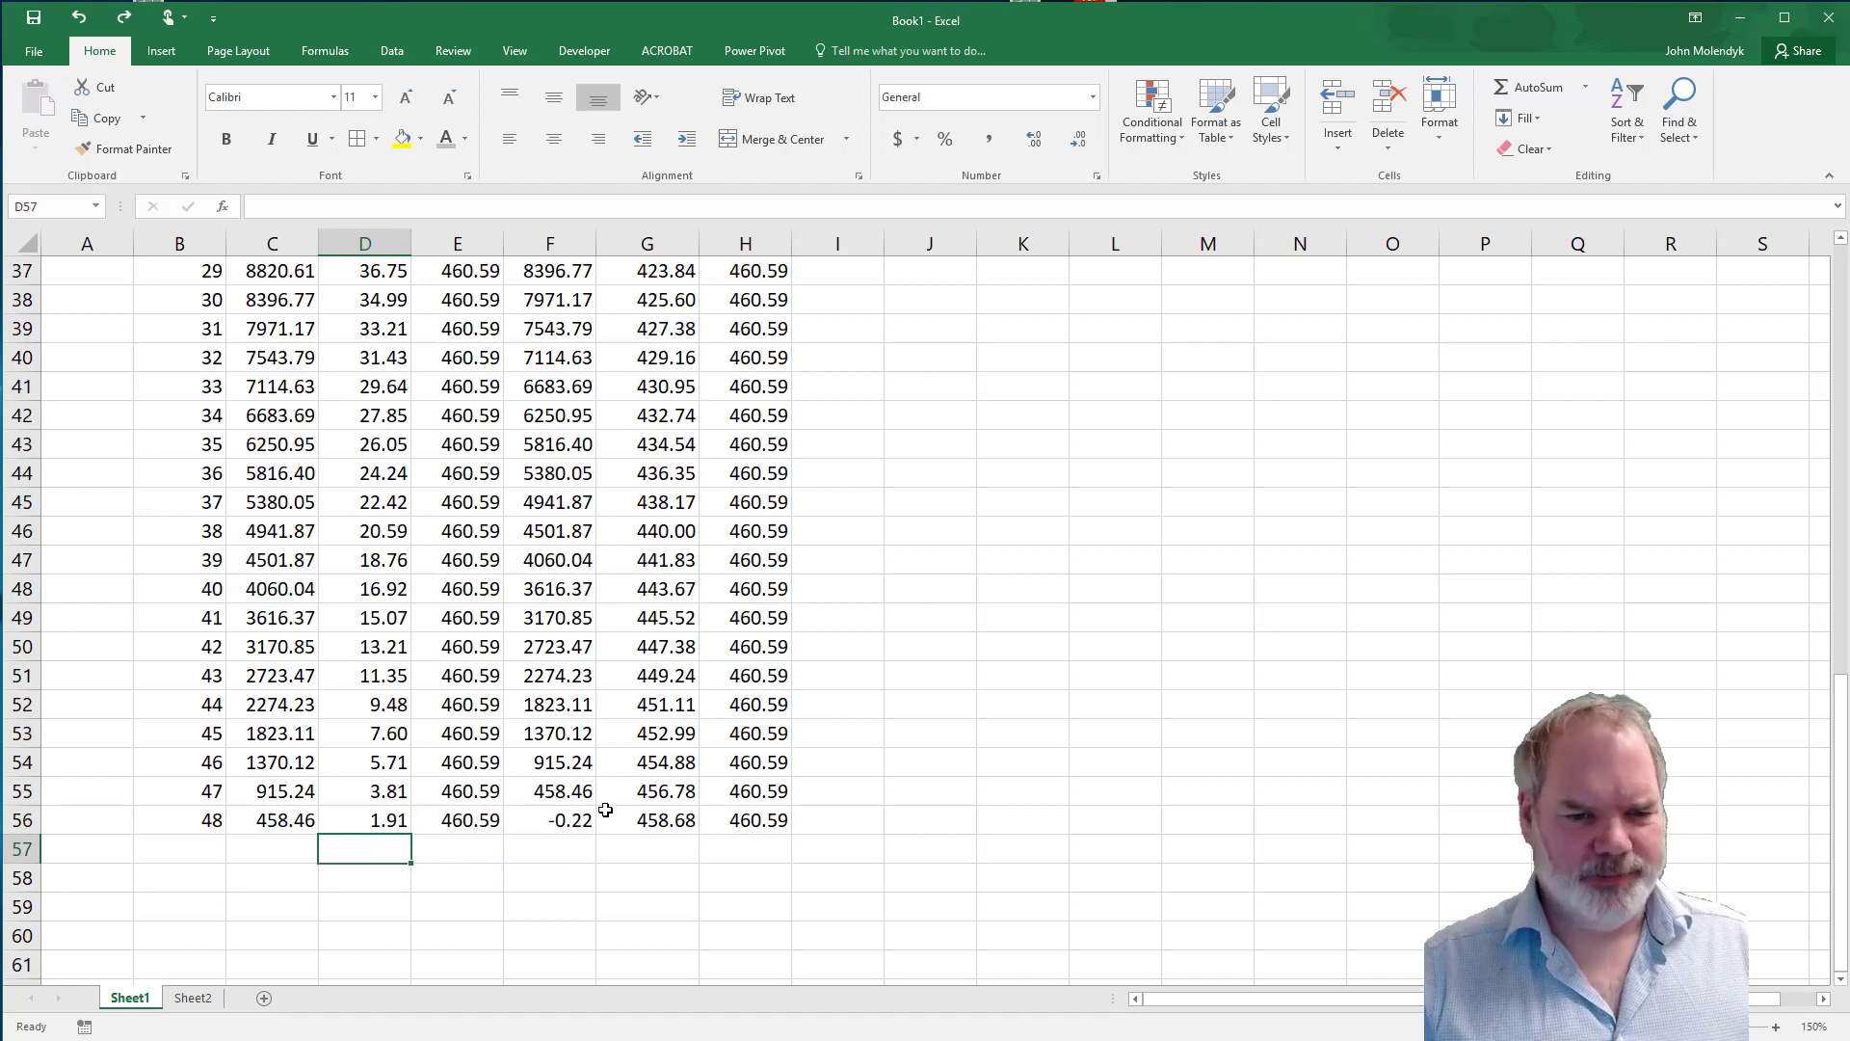
{"action": "left_click", "coordinate": [551, 819]}
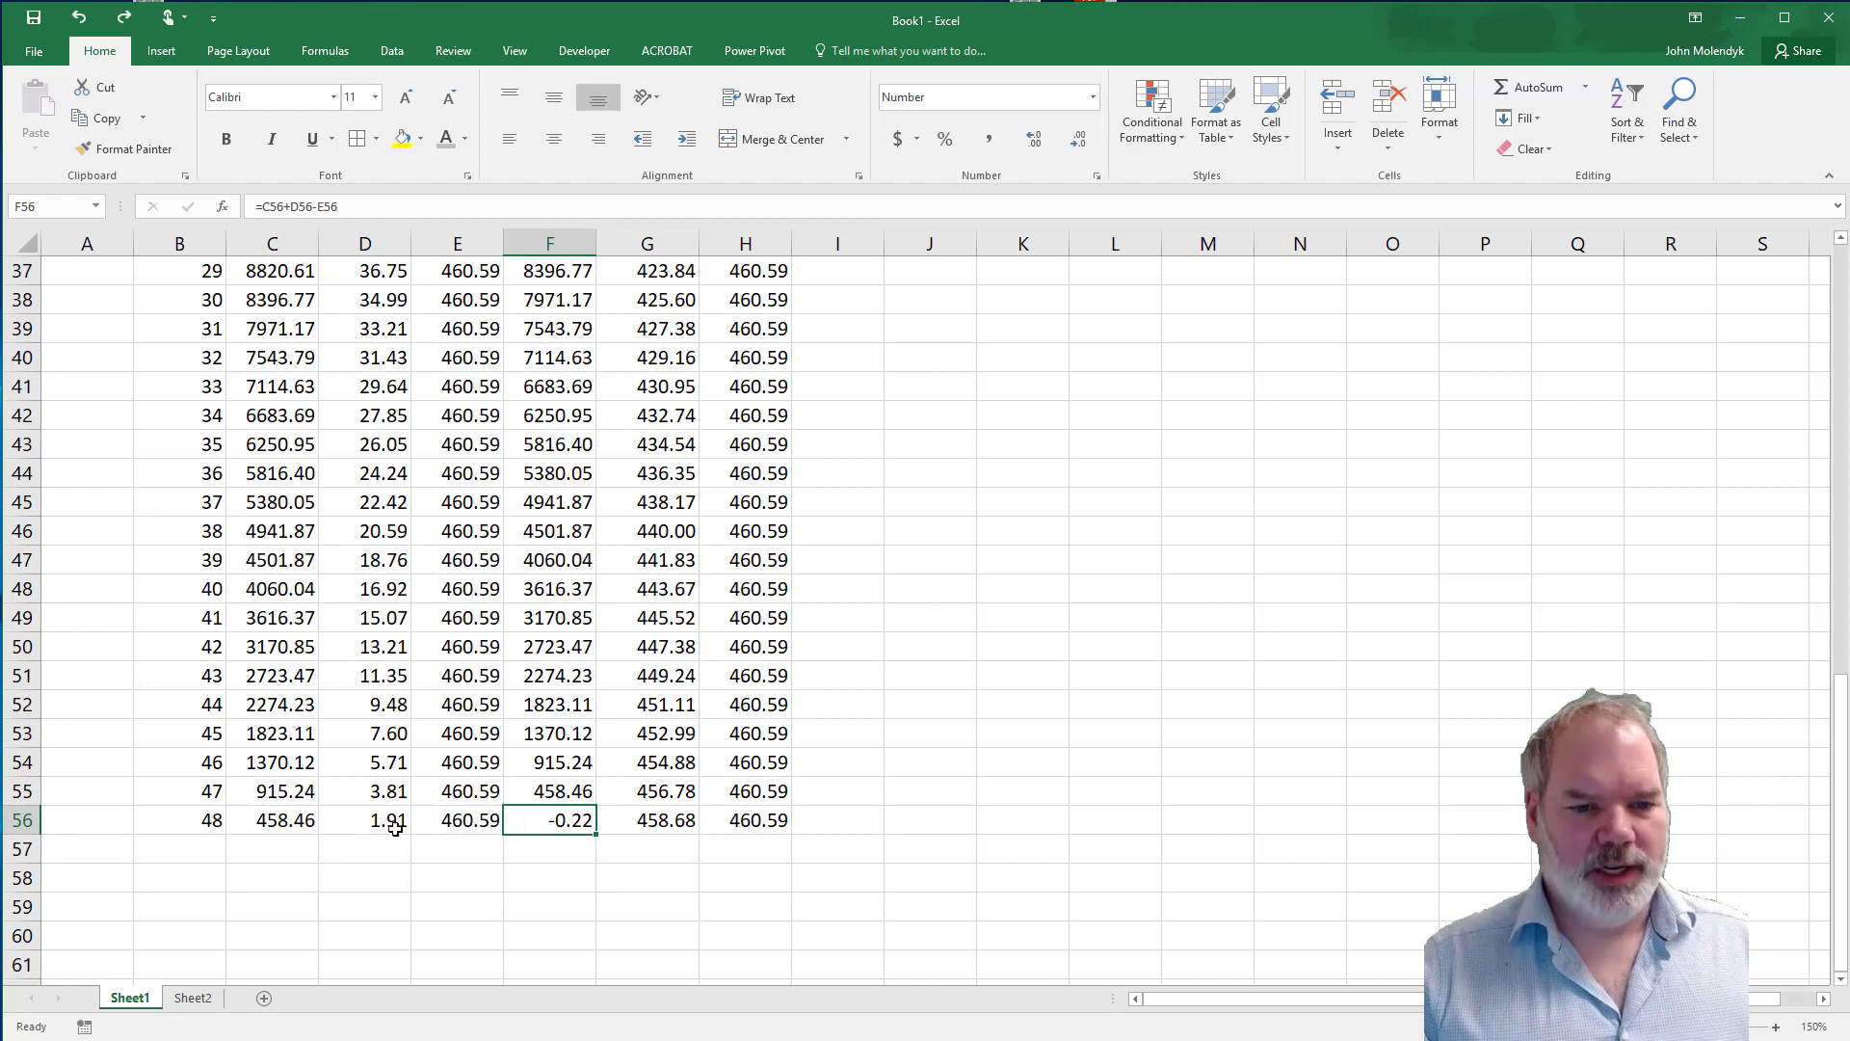
Hide rows 12 to 53 and review the last periods' starting balance and change in principal.
{"action": "scroll", "coordinate": [381, 832], "scroll_direction": "up", "scroll_amount": 5}
{"action": "scroll", "coordinate": [390, 829], "scroll_direction": "up", "scroll_amount": 7}
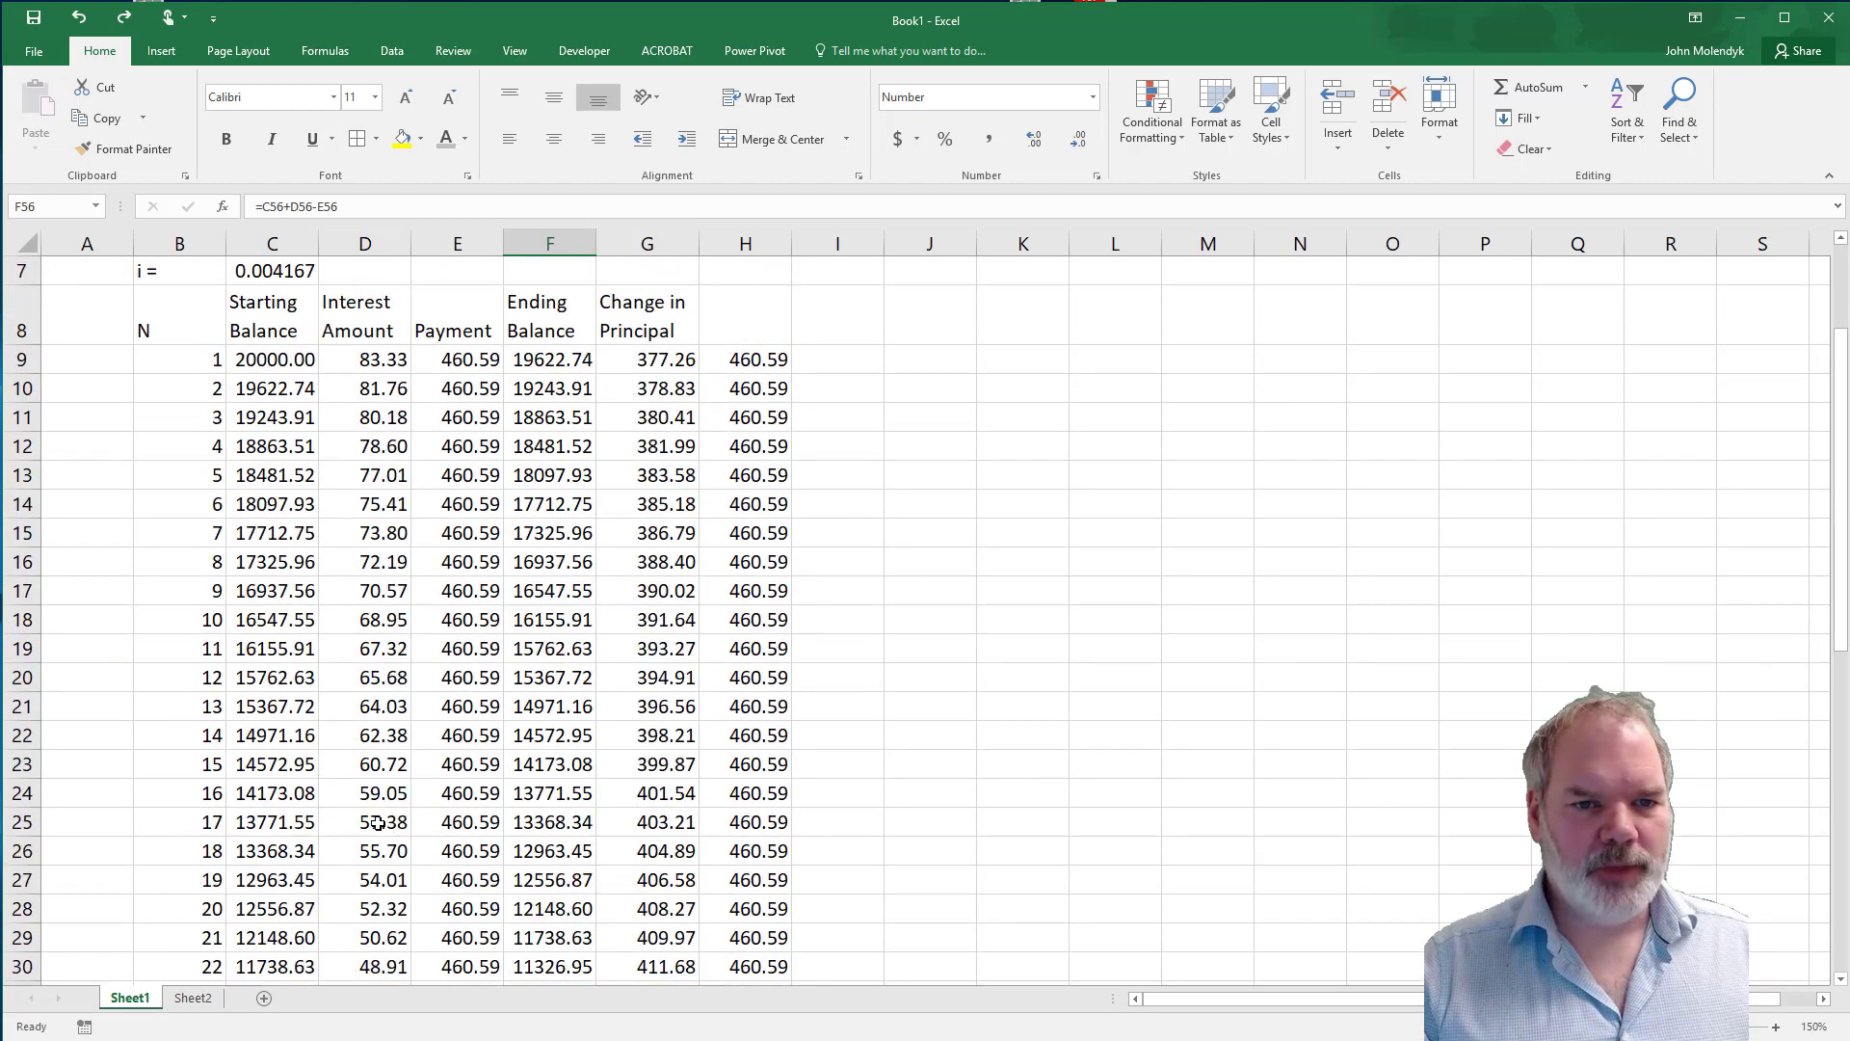
{"action": "scroll", "coordinate": [145, 492], "scroll_direction": "down", "scroll_amount": 2}
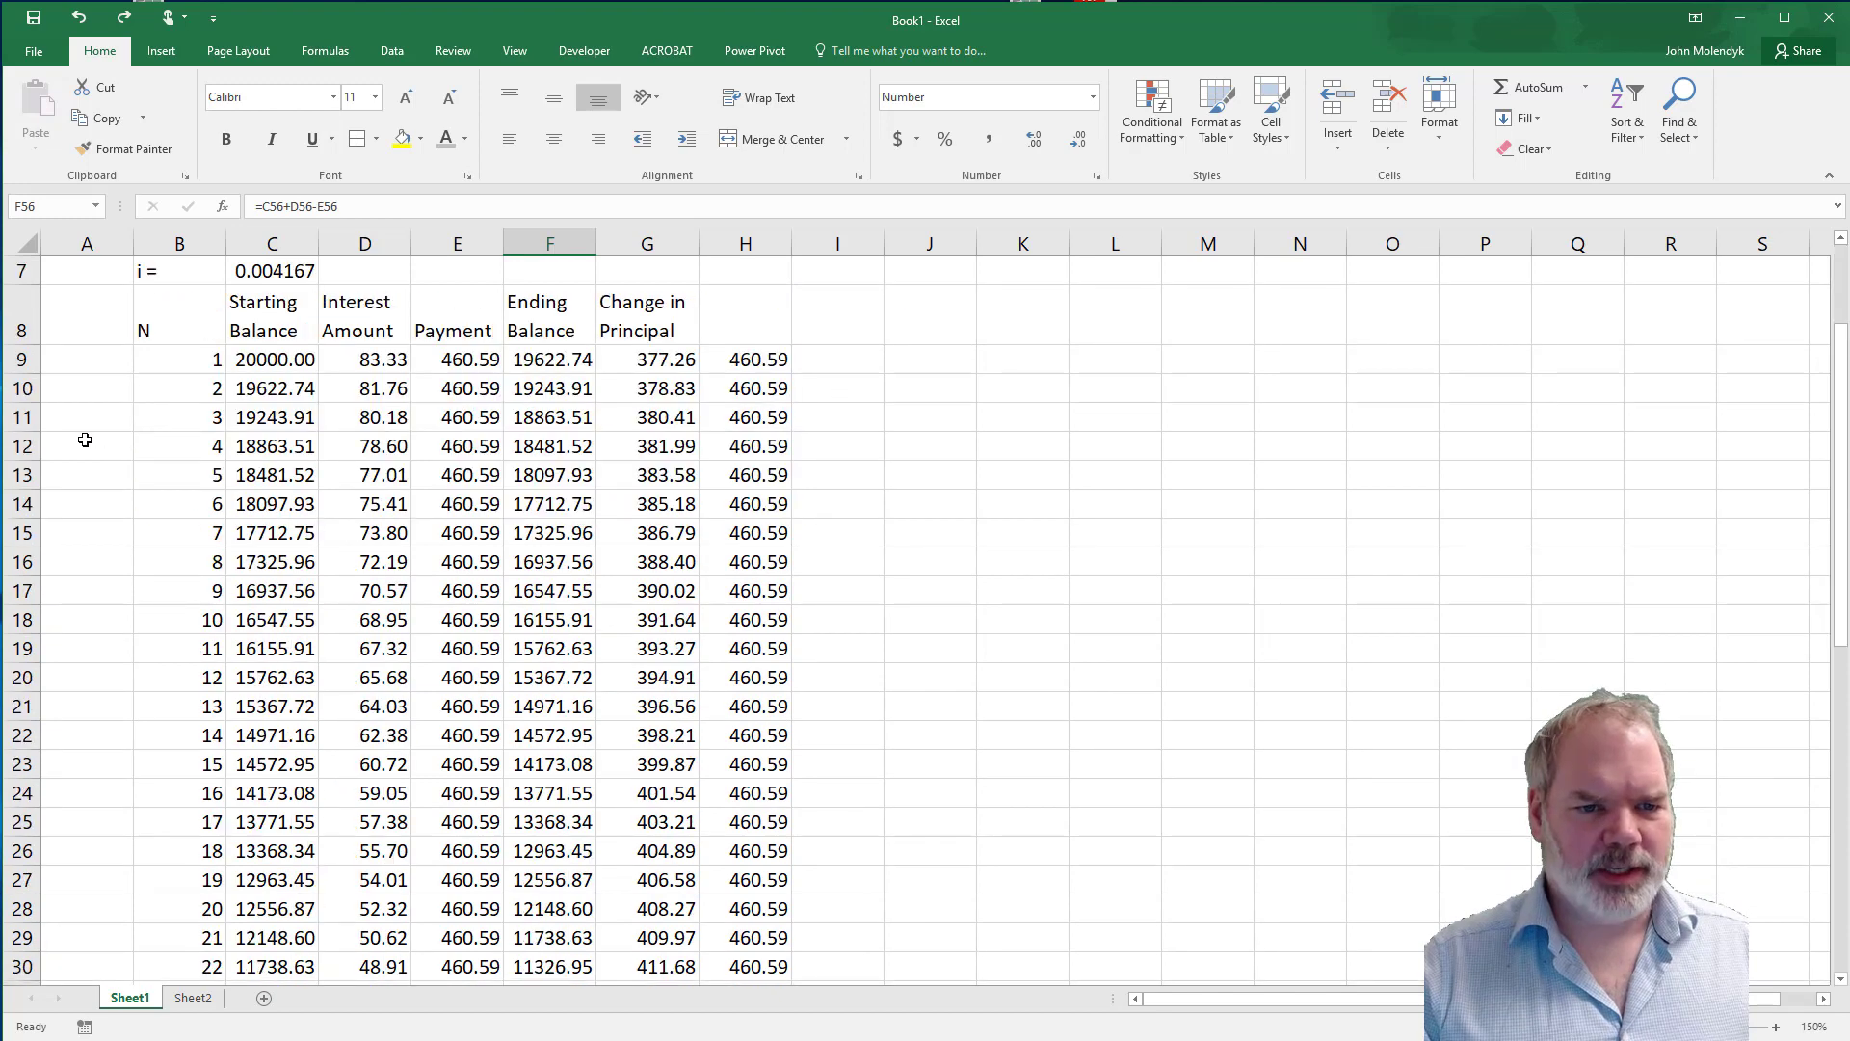
{"action": "left_click_drag", "start_coordinate": [29, 445], "coordinate": [70, 1010]}
{"action": "left_click_drag", "start_coordinate": [64, 903], "coordinate": [21, 766]}
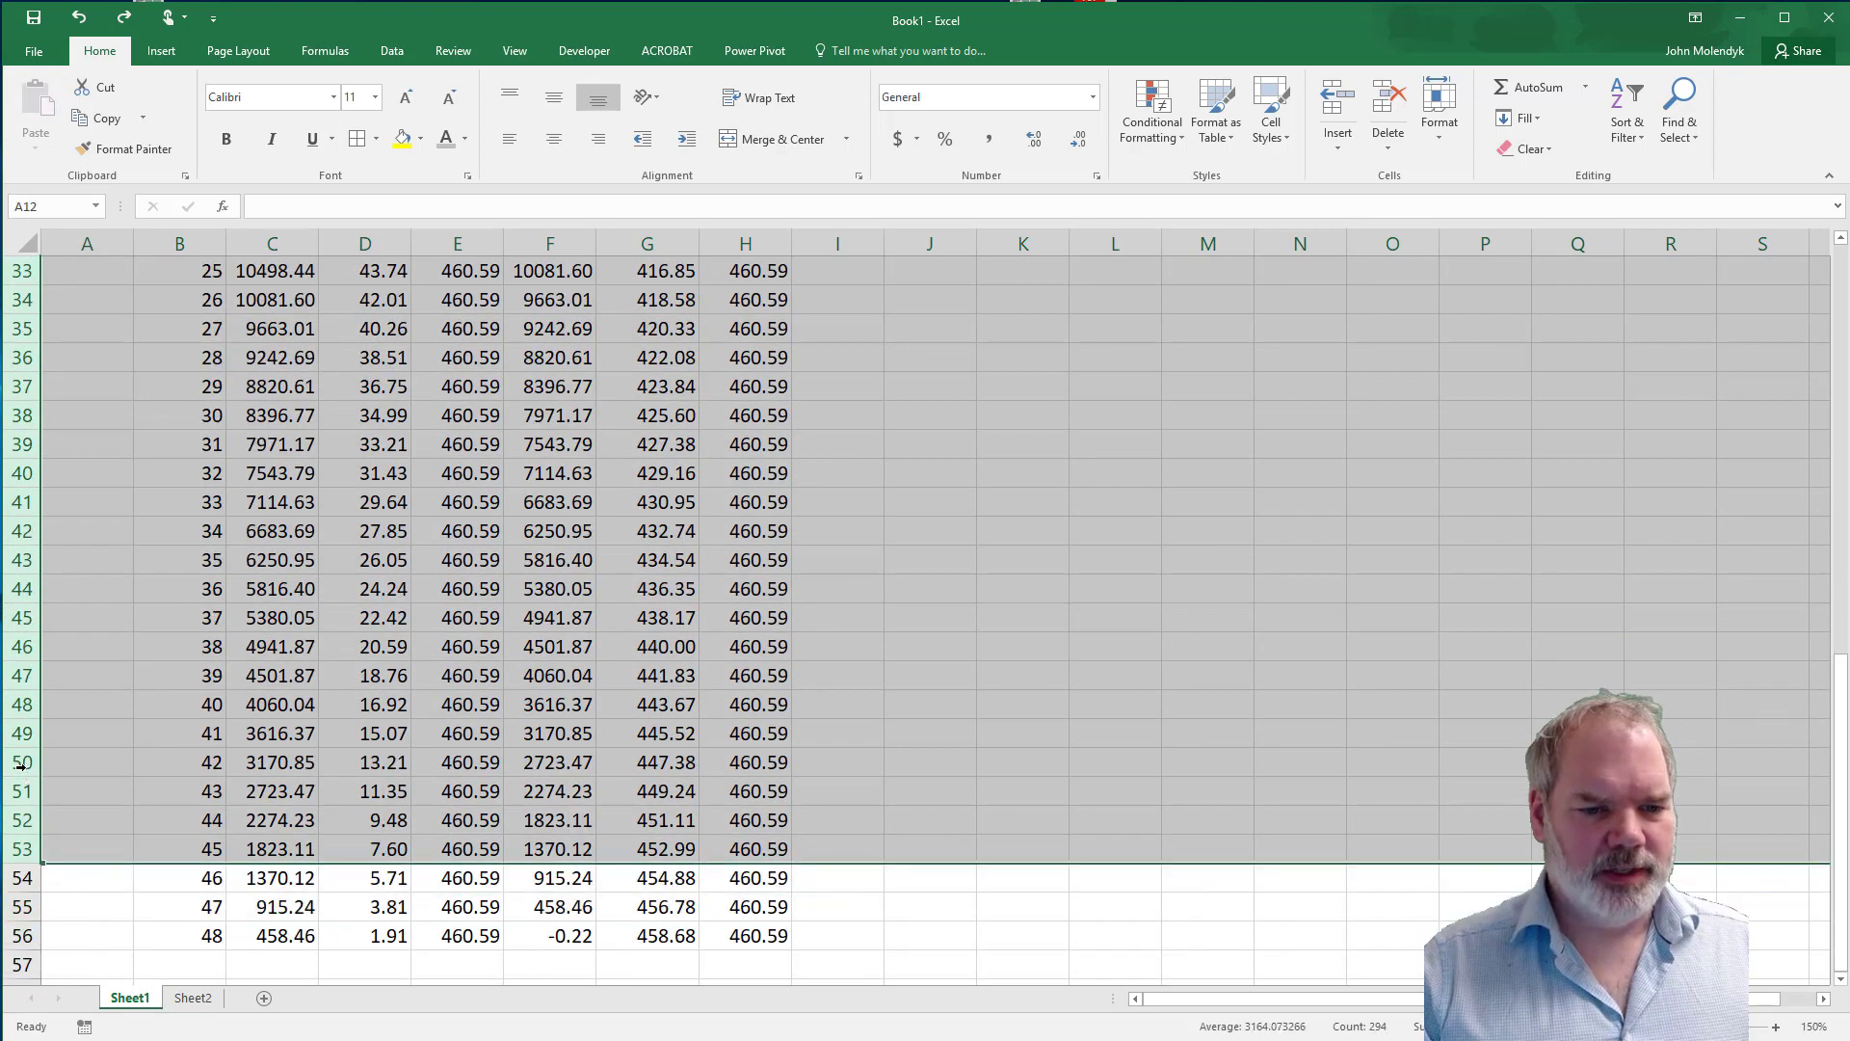
{"action": "right_click", "coordinate": [26, 778]}
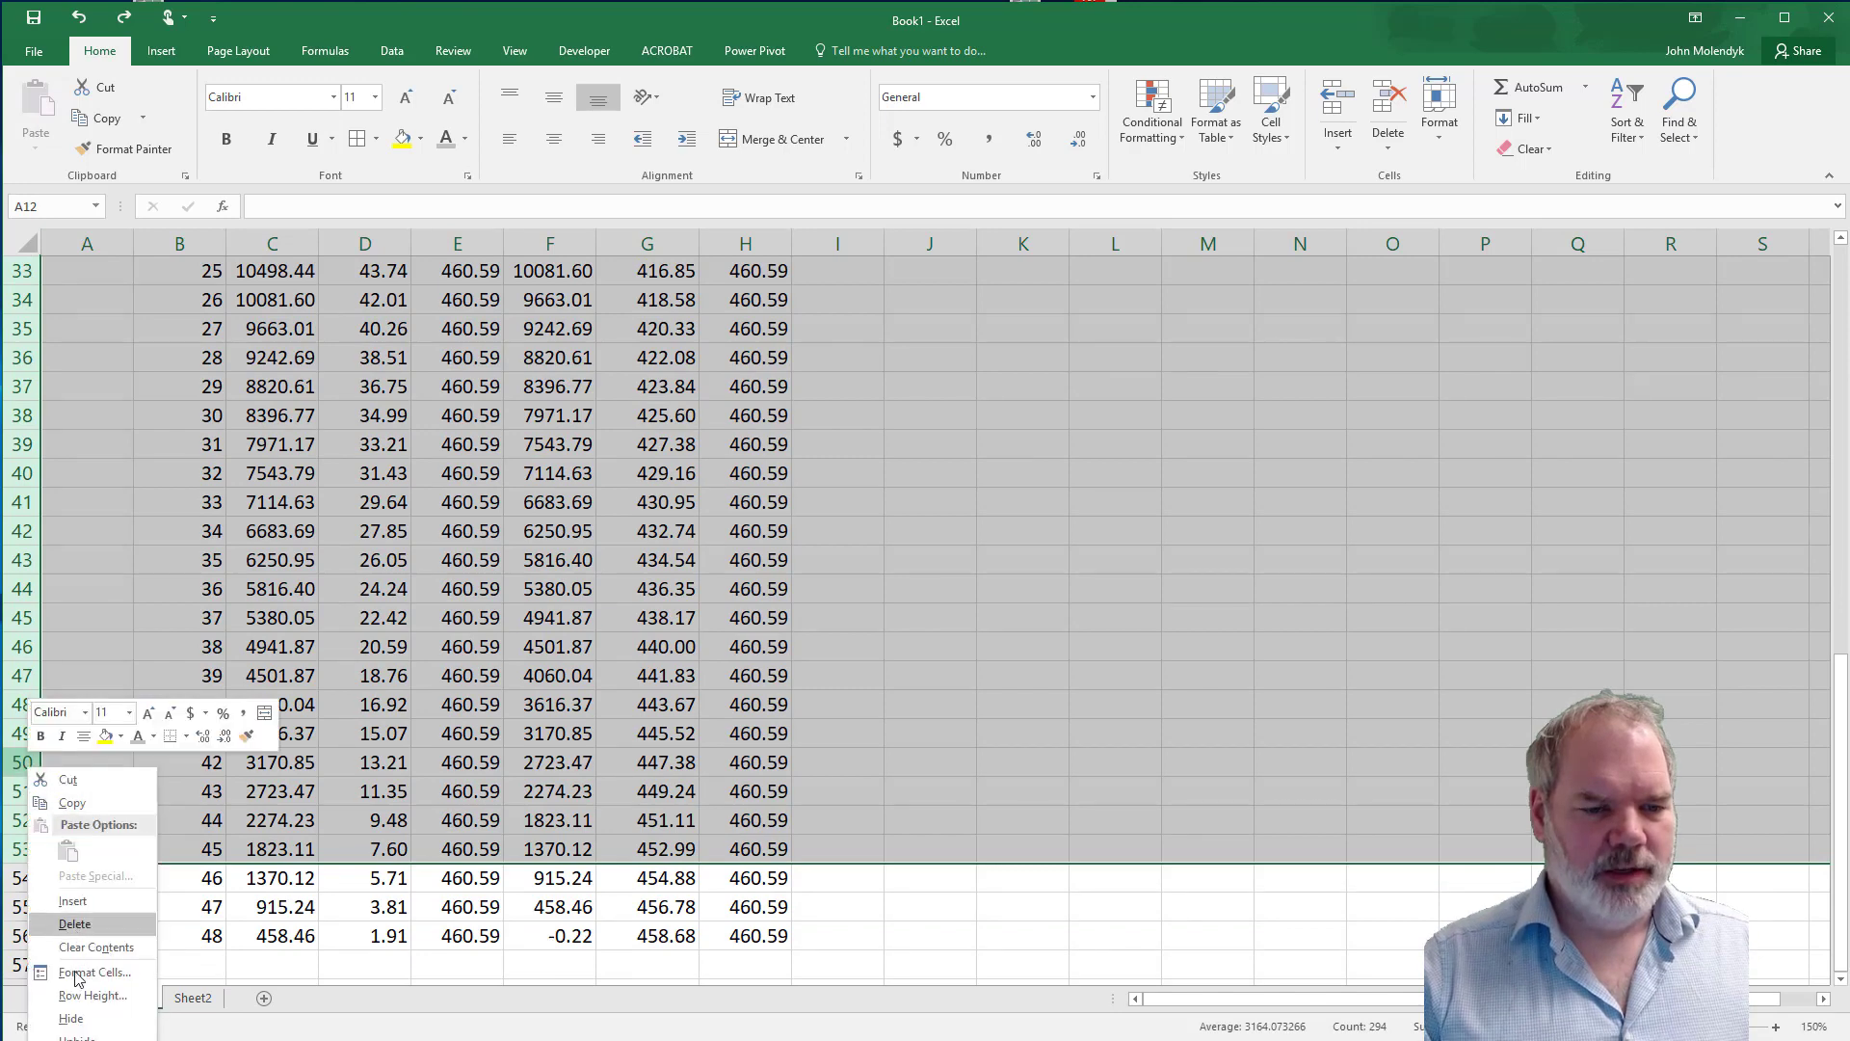
{"action": "left_click", "coordinate": [72, 1020]}
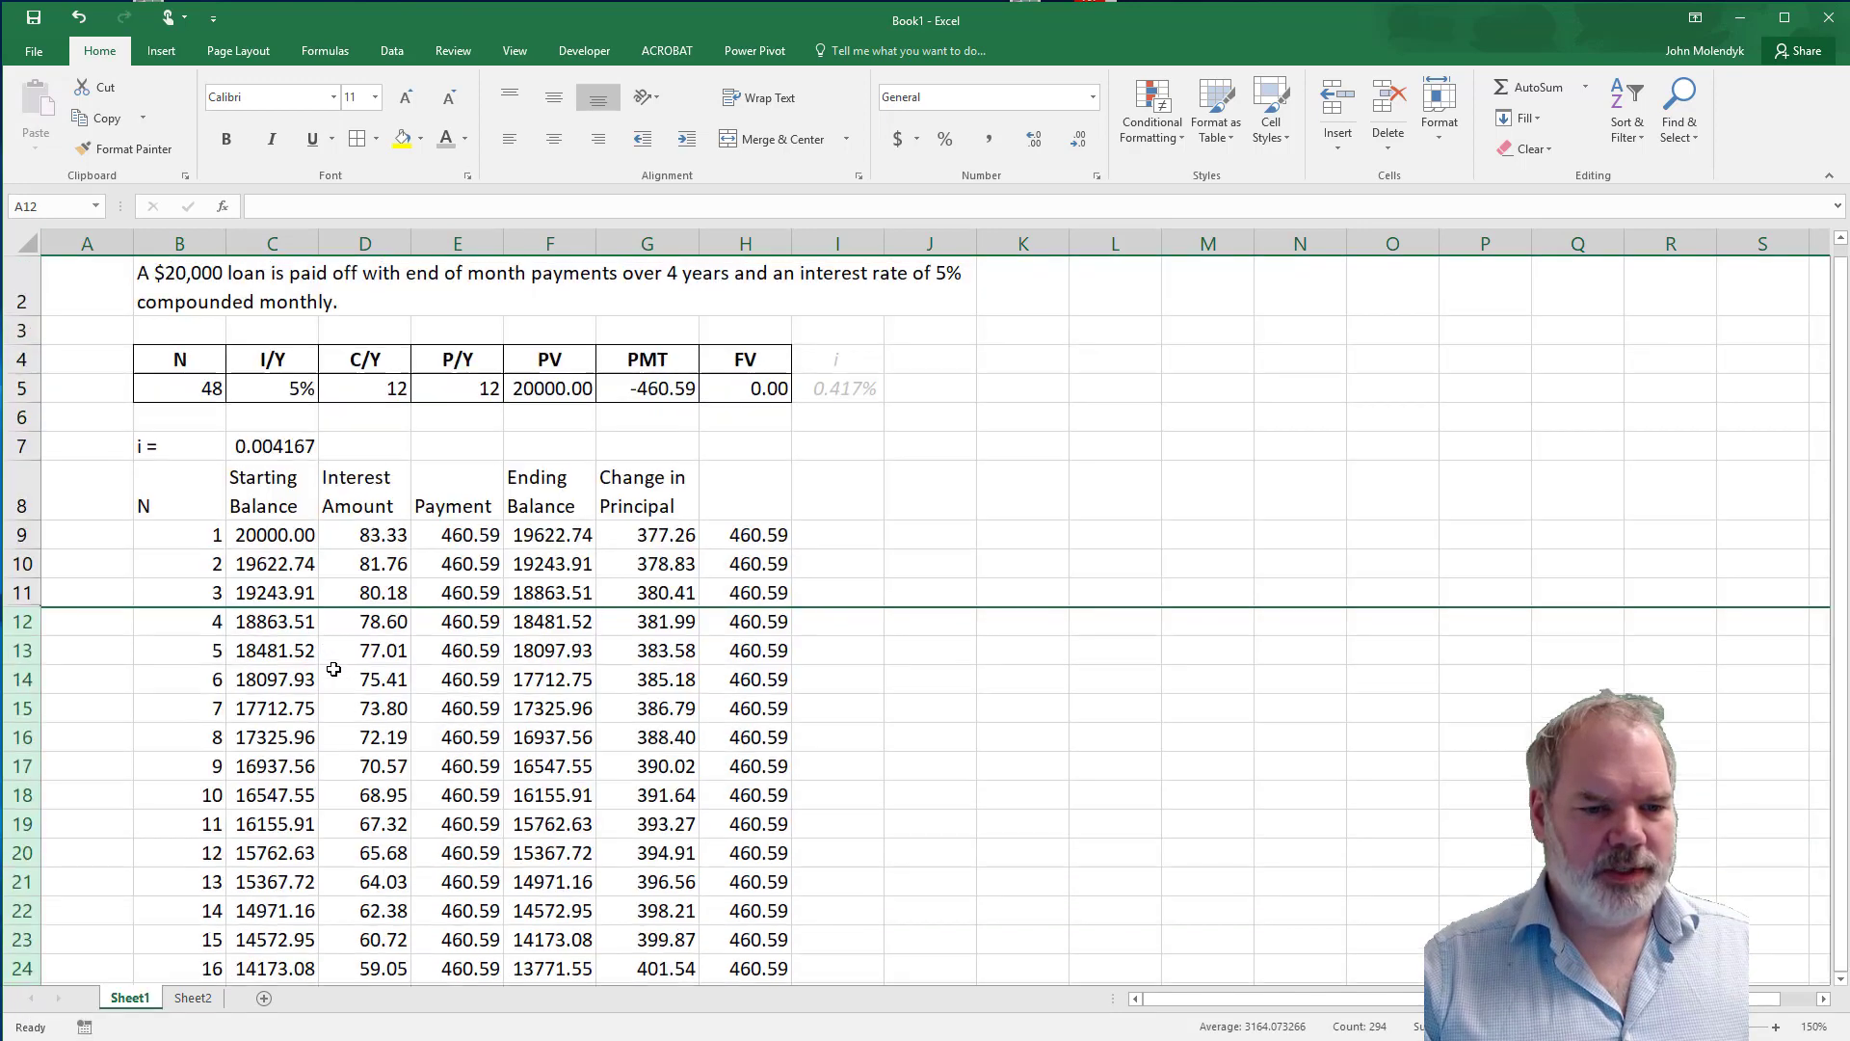
{"action": "left_click", "coordinate": [280, 650]}
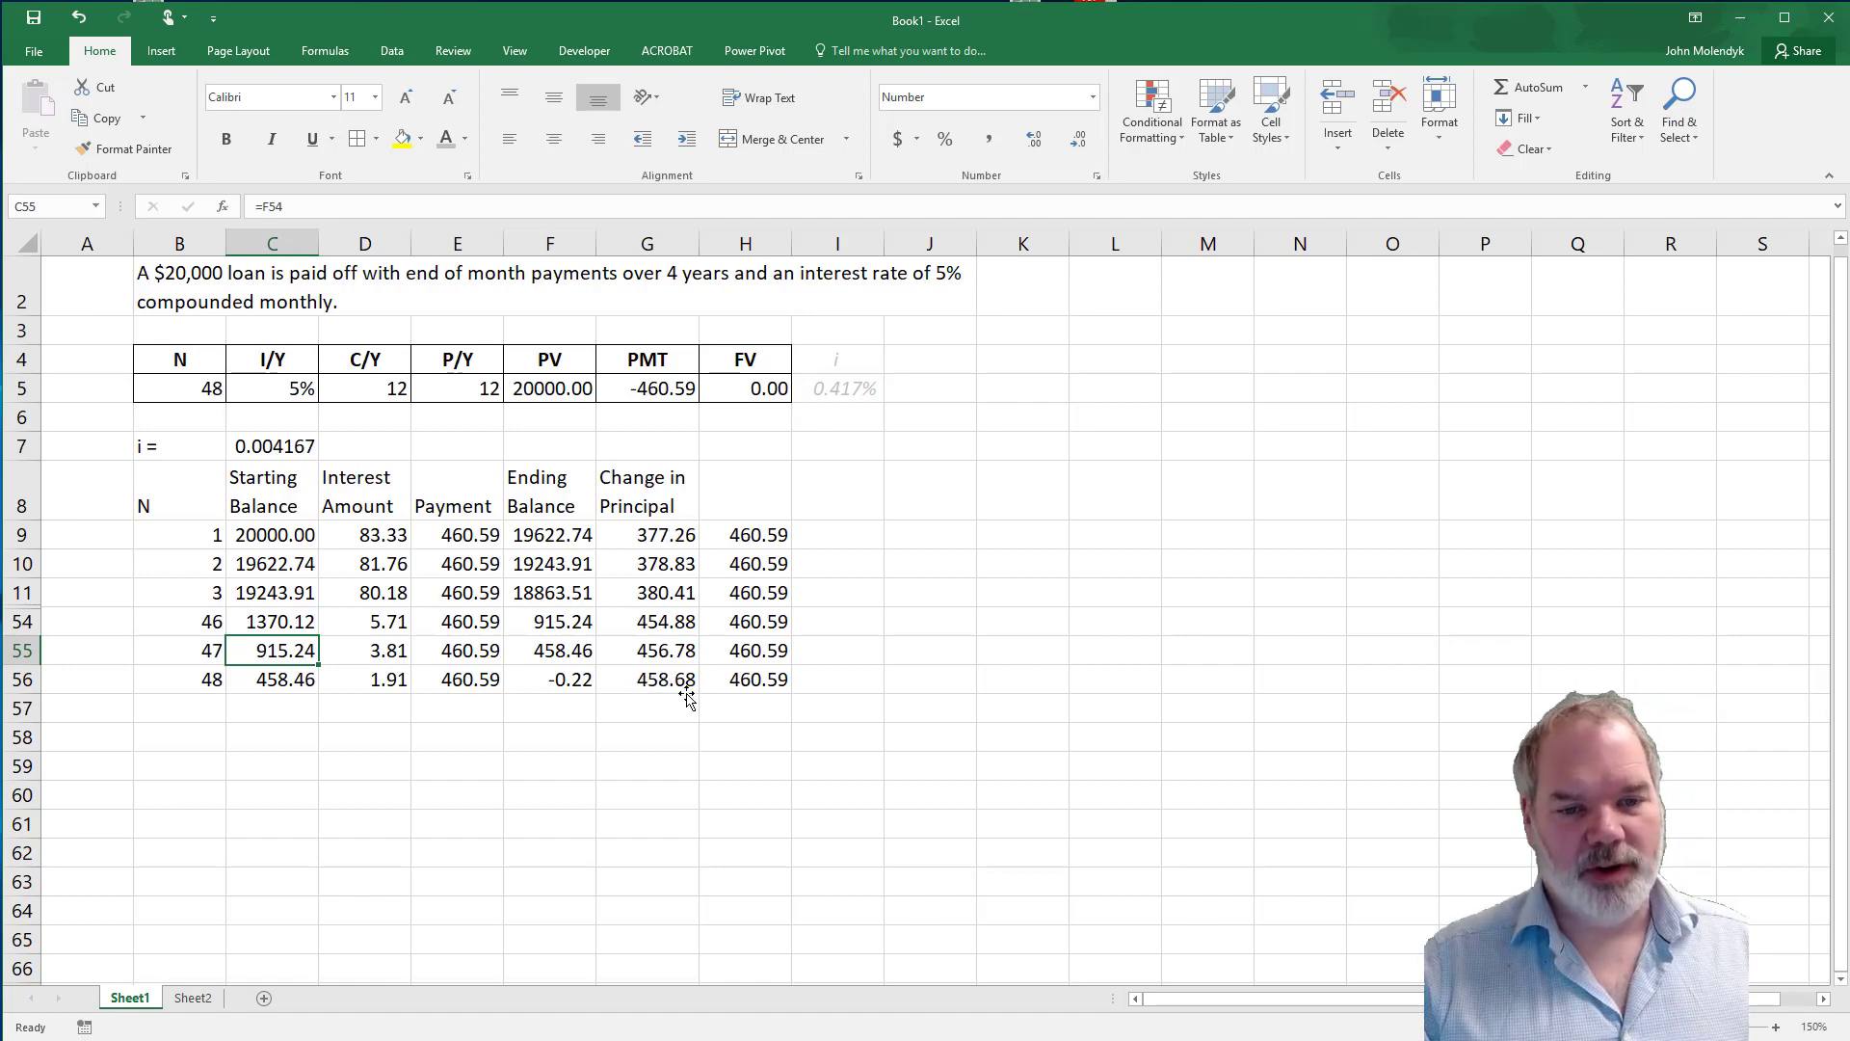
{"action": "left_click", "coordinate": [646, 684]}
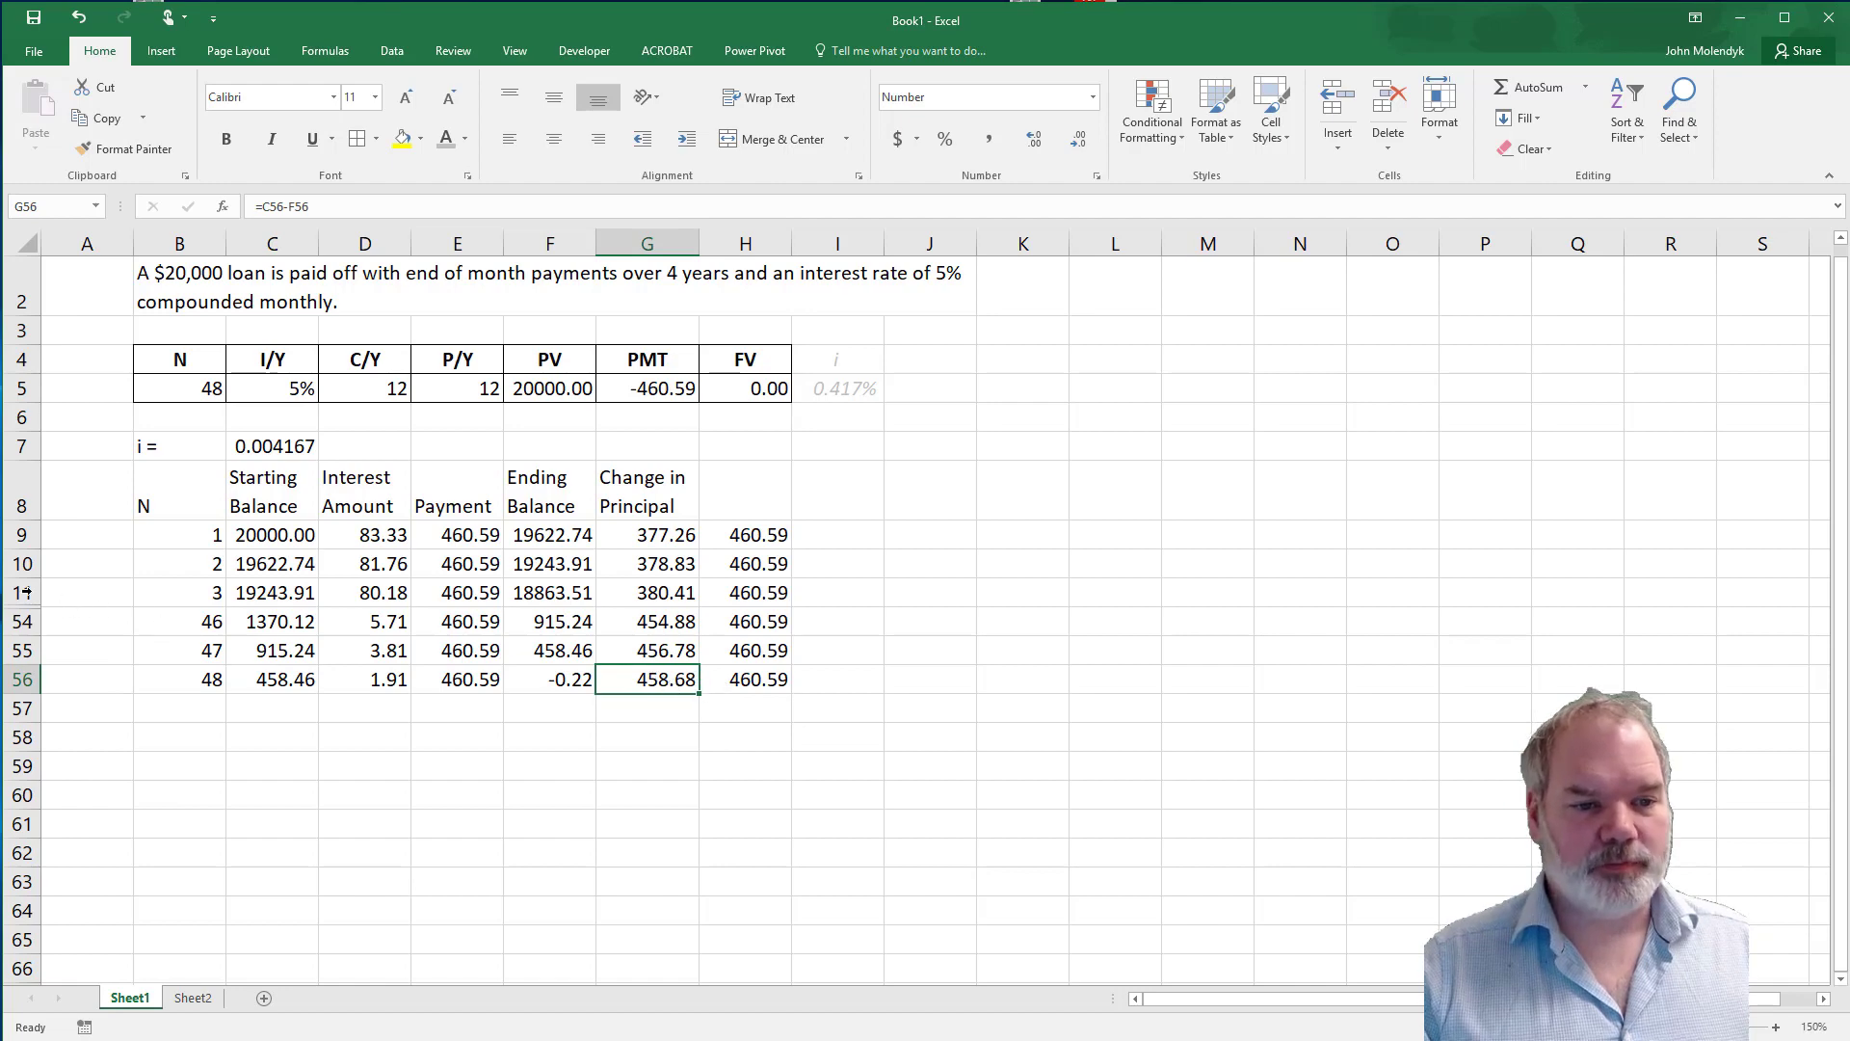
Unhide the hidden rows between rows 11 and 54.
{"action": "left_click_drag", "start_coordinate": [26, 591], "coordinate": [26, 622]}
{"action": "right_click", "coordinate": [32, 621]}
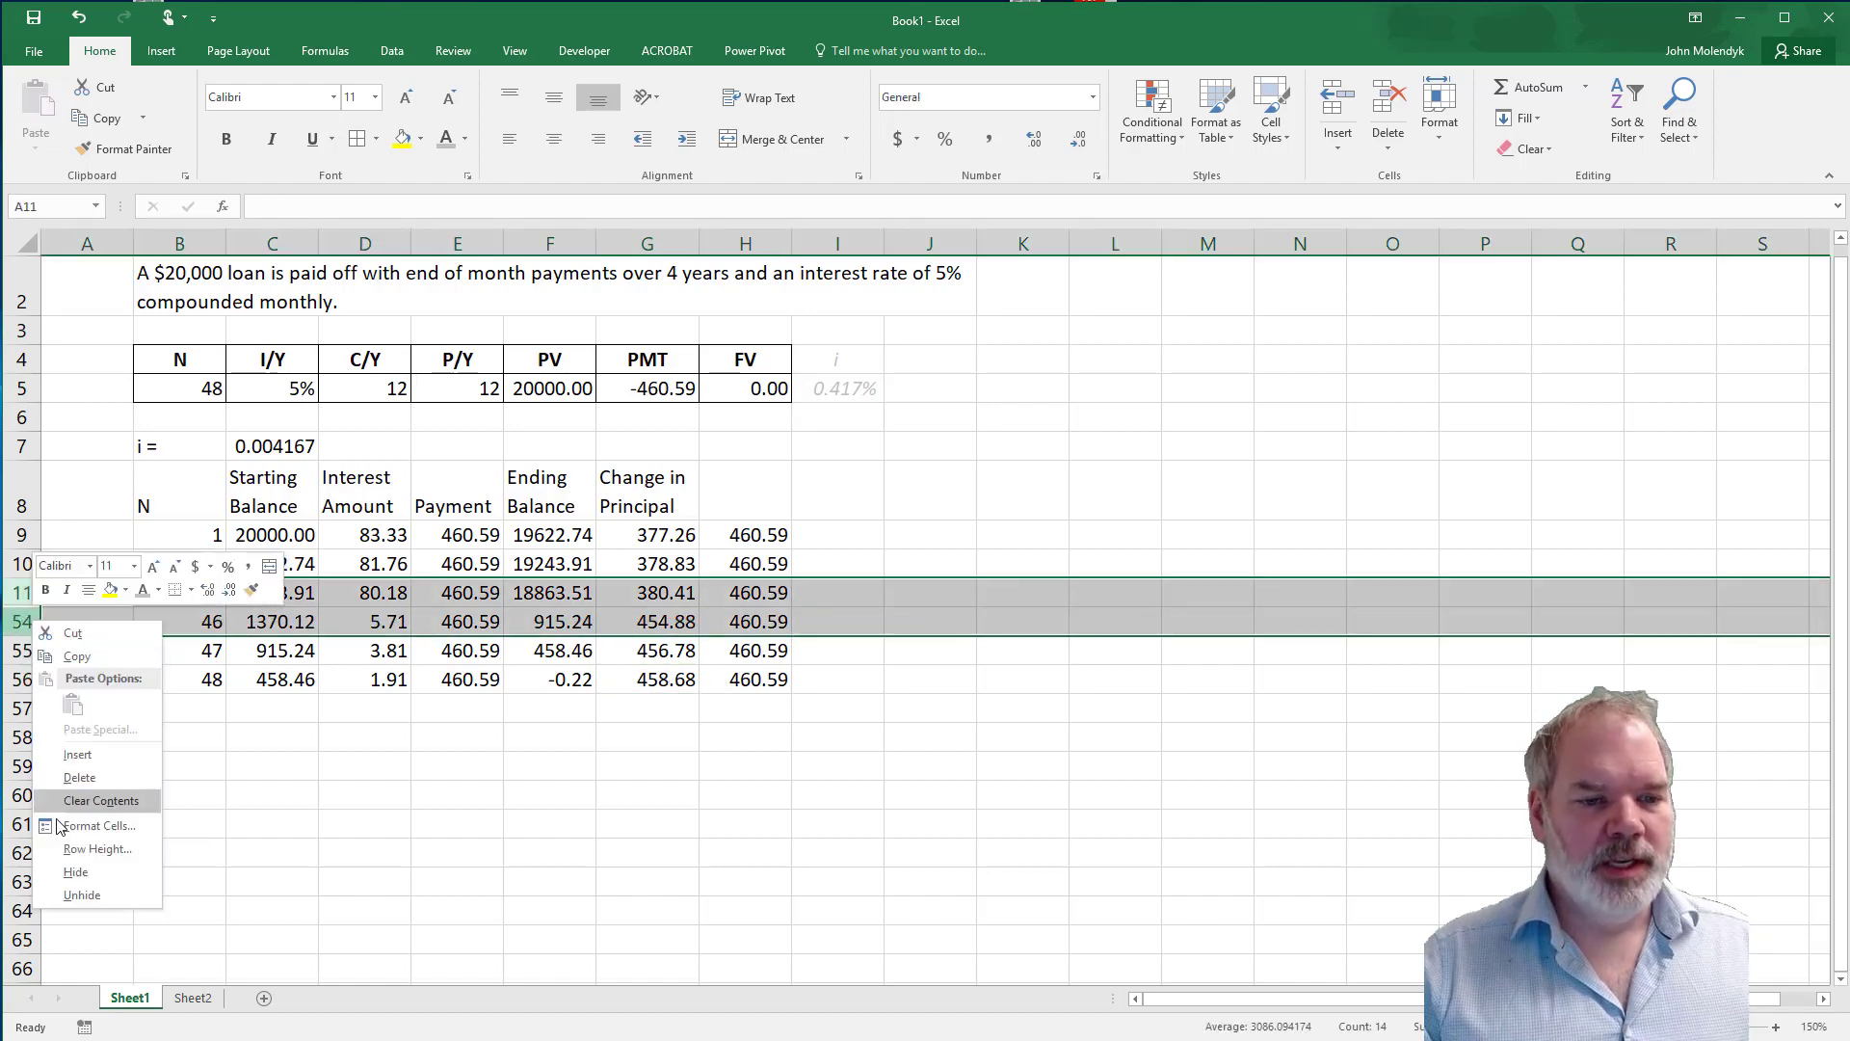
{"action": "left_click", "coordinate": [82, 894]}
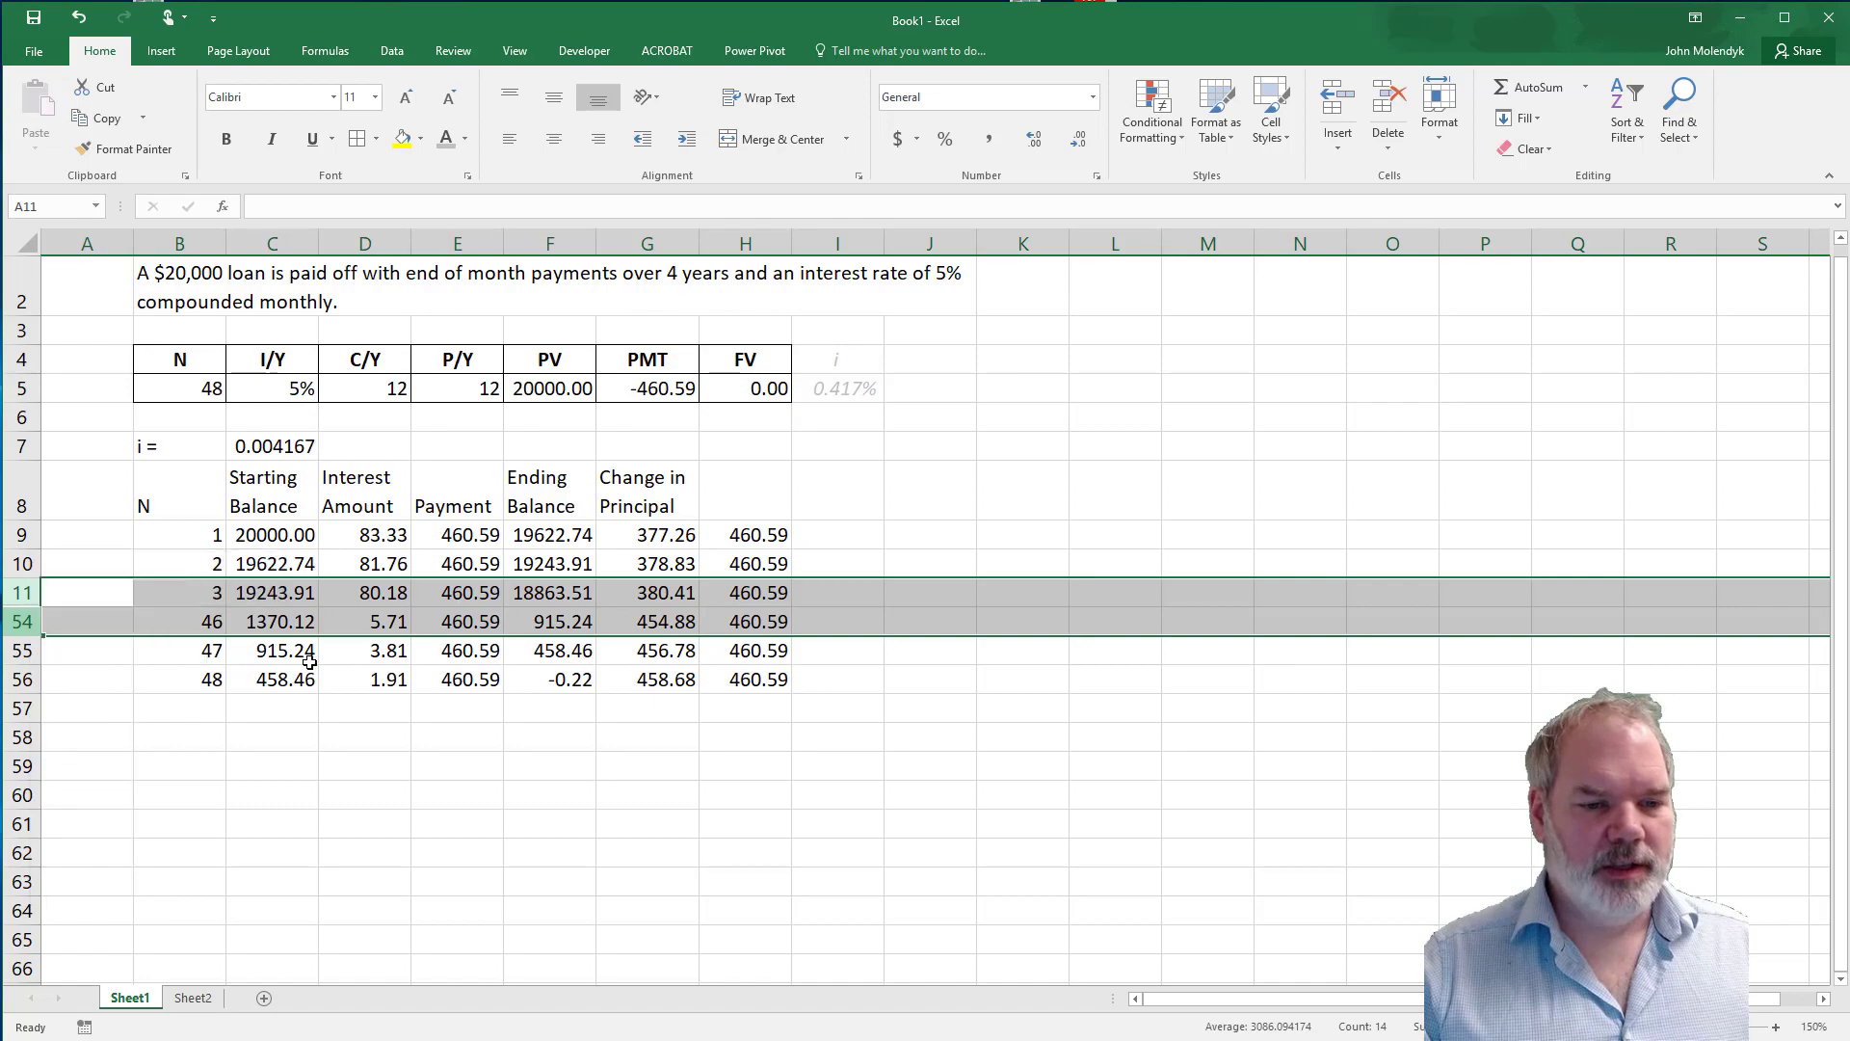
{"action": "left_click", "coordinate": [309, 647]}
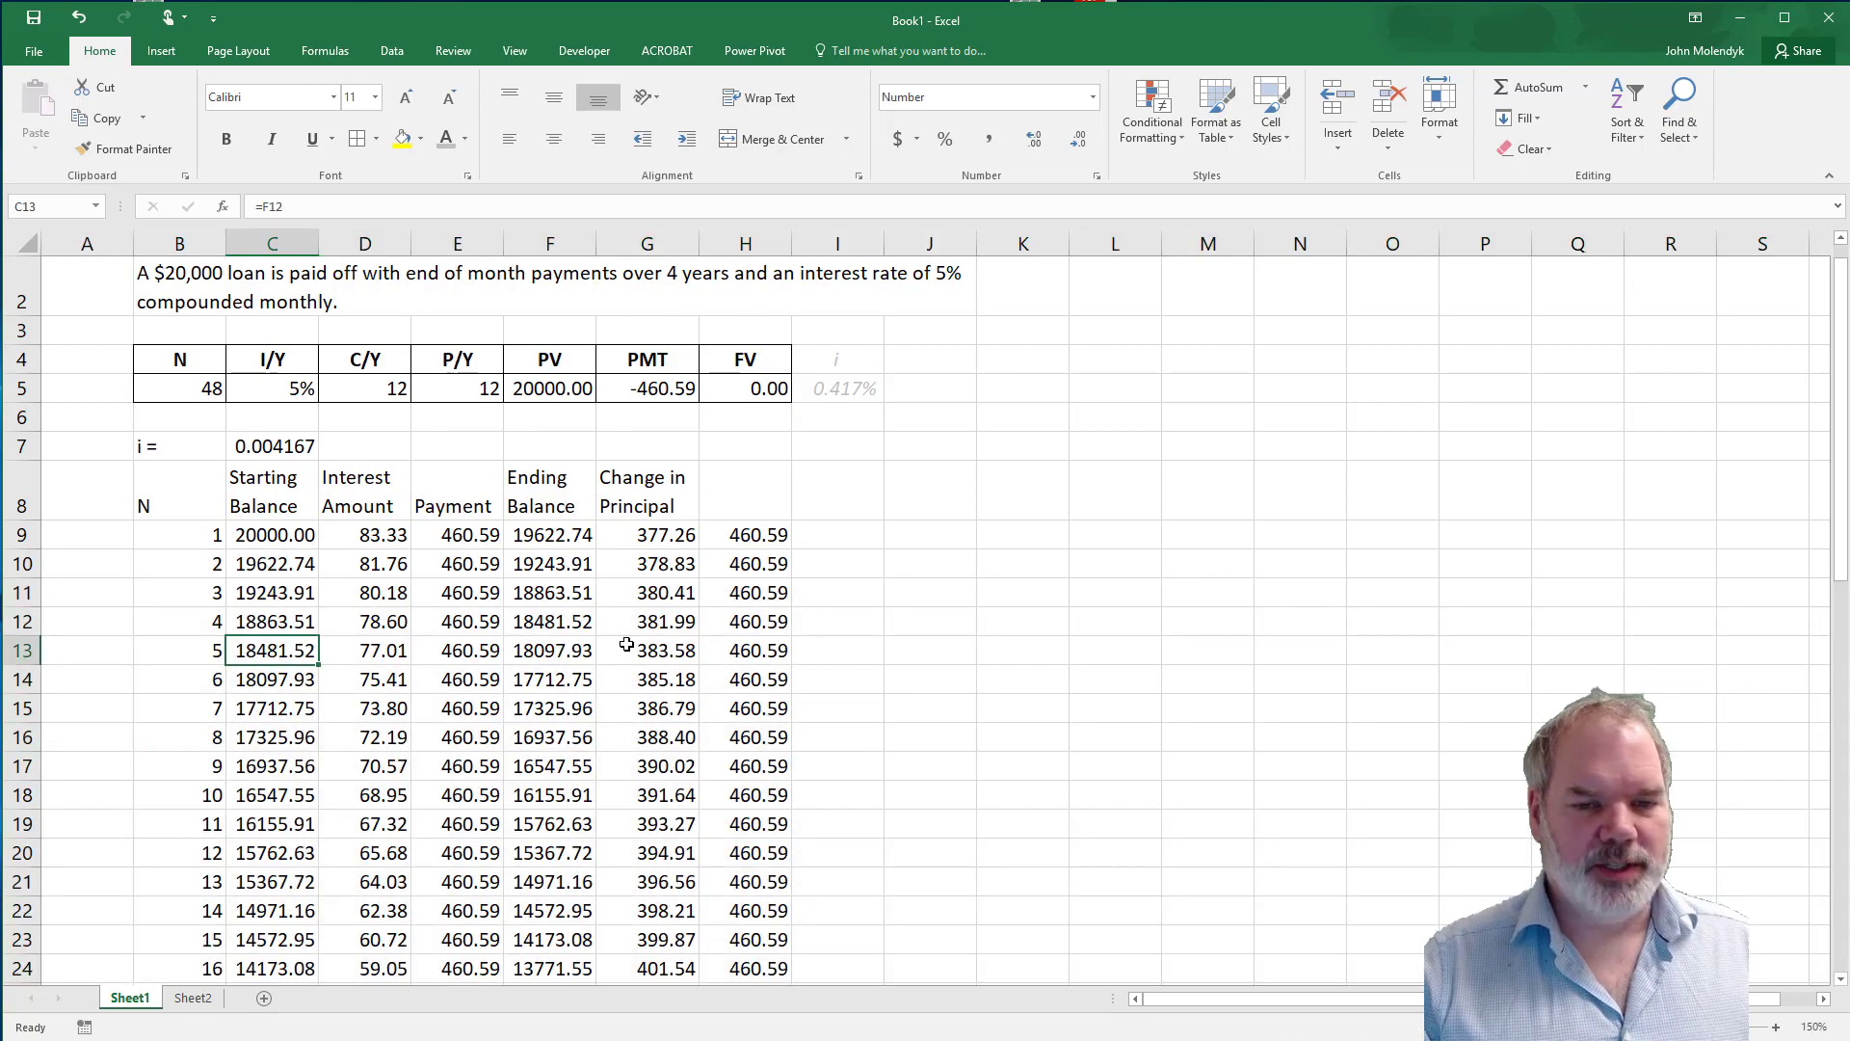
Clear the change-in-principal column and the check column beside it, including the heading in G8.
{"action": "scroll", "coordinate": [627, 643], "scroll_direction": "down", "scroll_amount": 9}
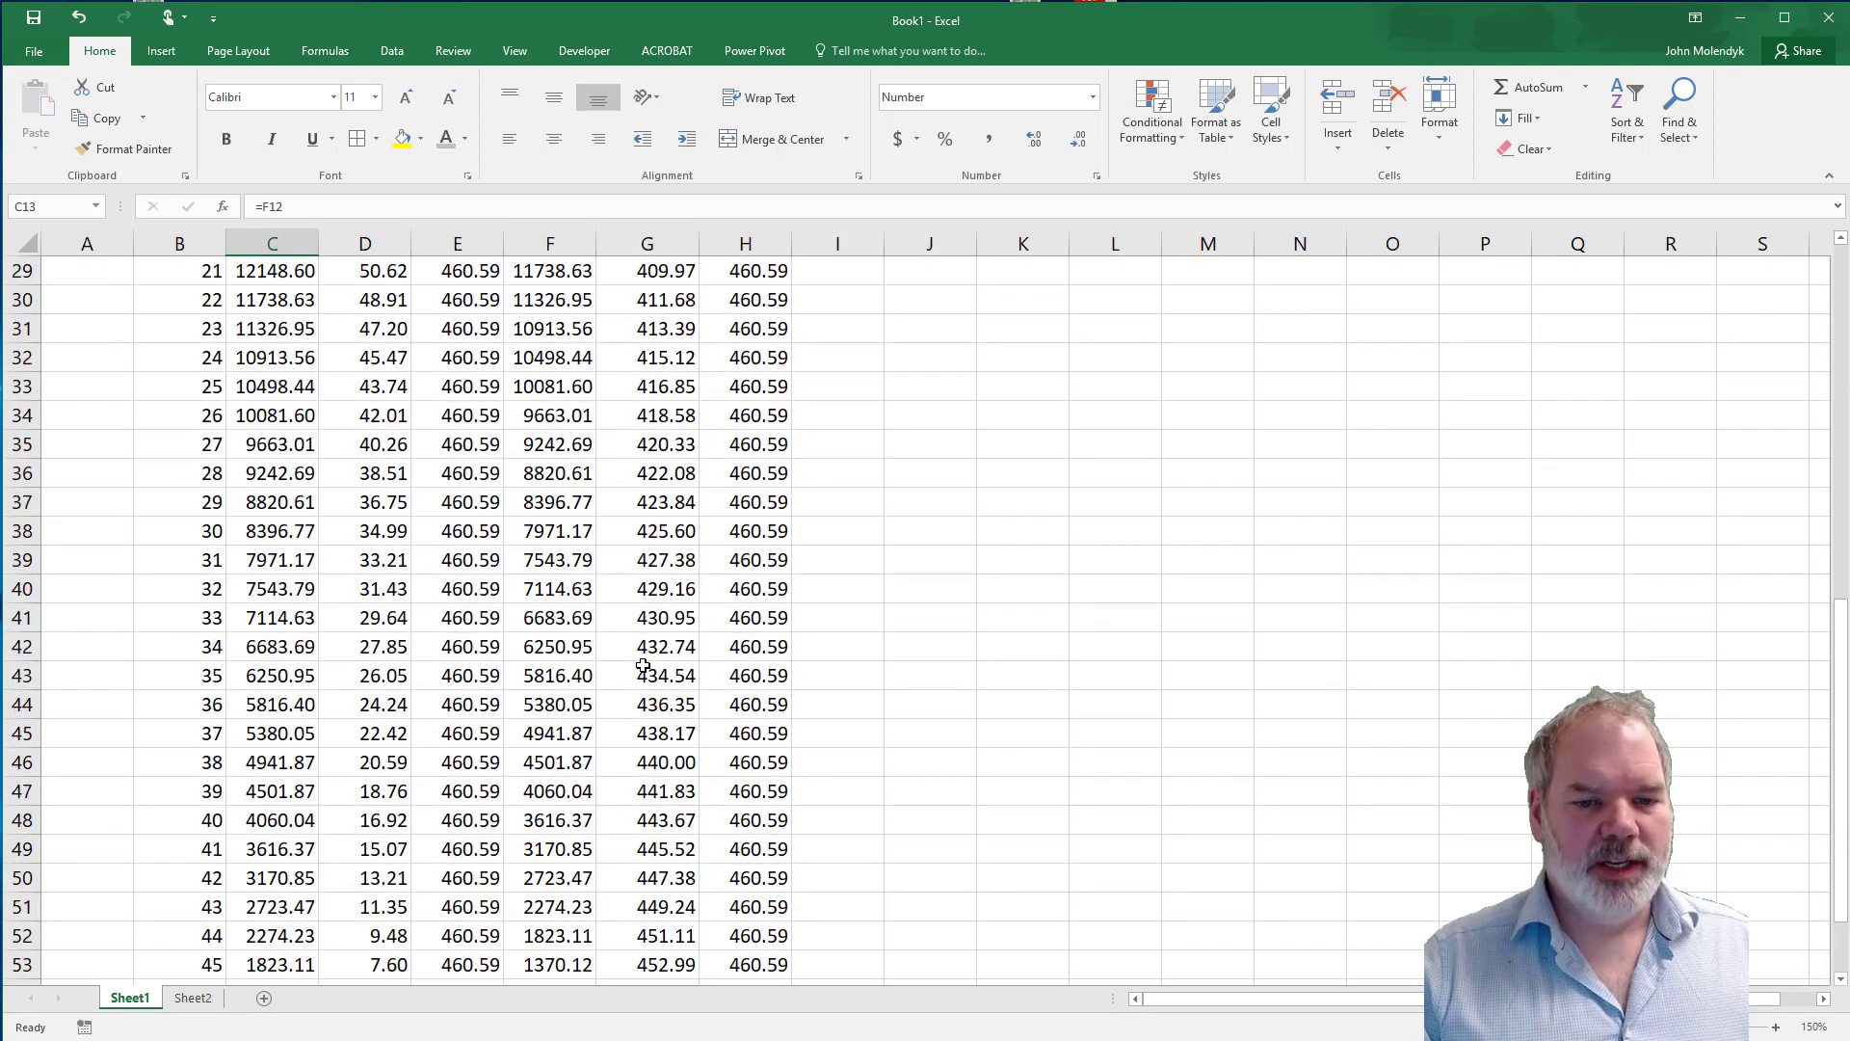
{"action": "scroll", "coordinate": [644, 665], "scroll_direction": "down", "scroll_amount": 3}
{"action": "scroll", "coordinate": [758, 681], "scroll_direction": "up", "scroll_amount": 10}
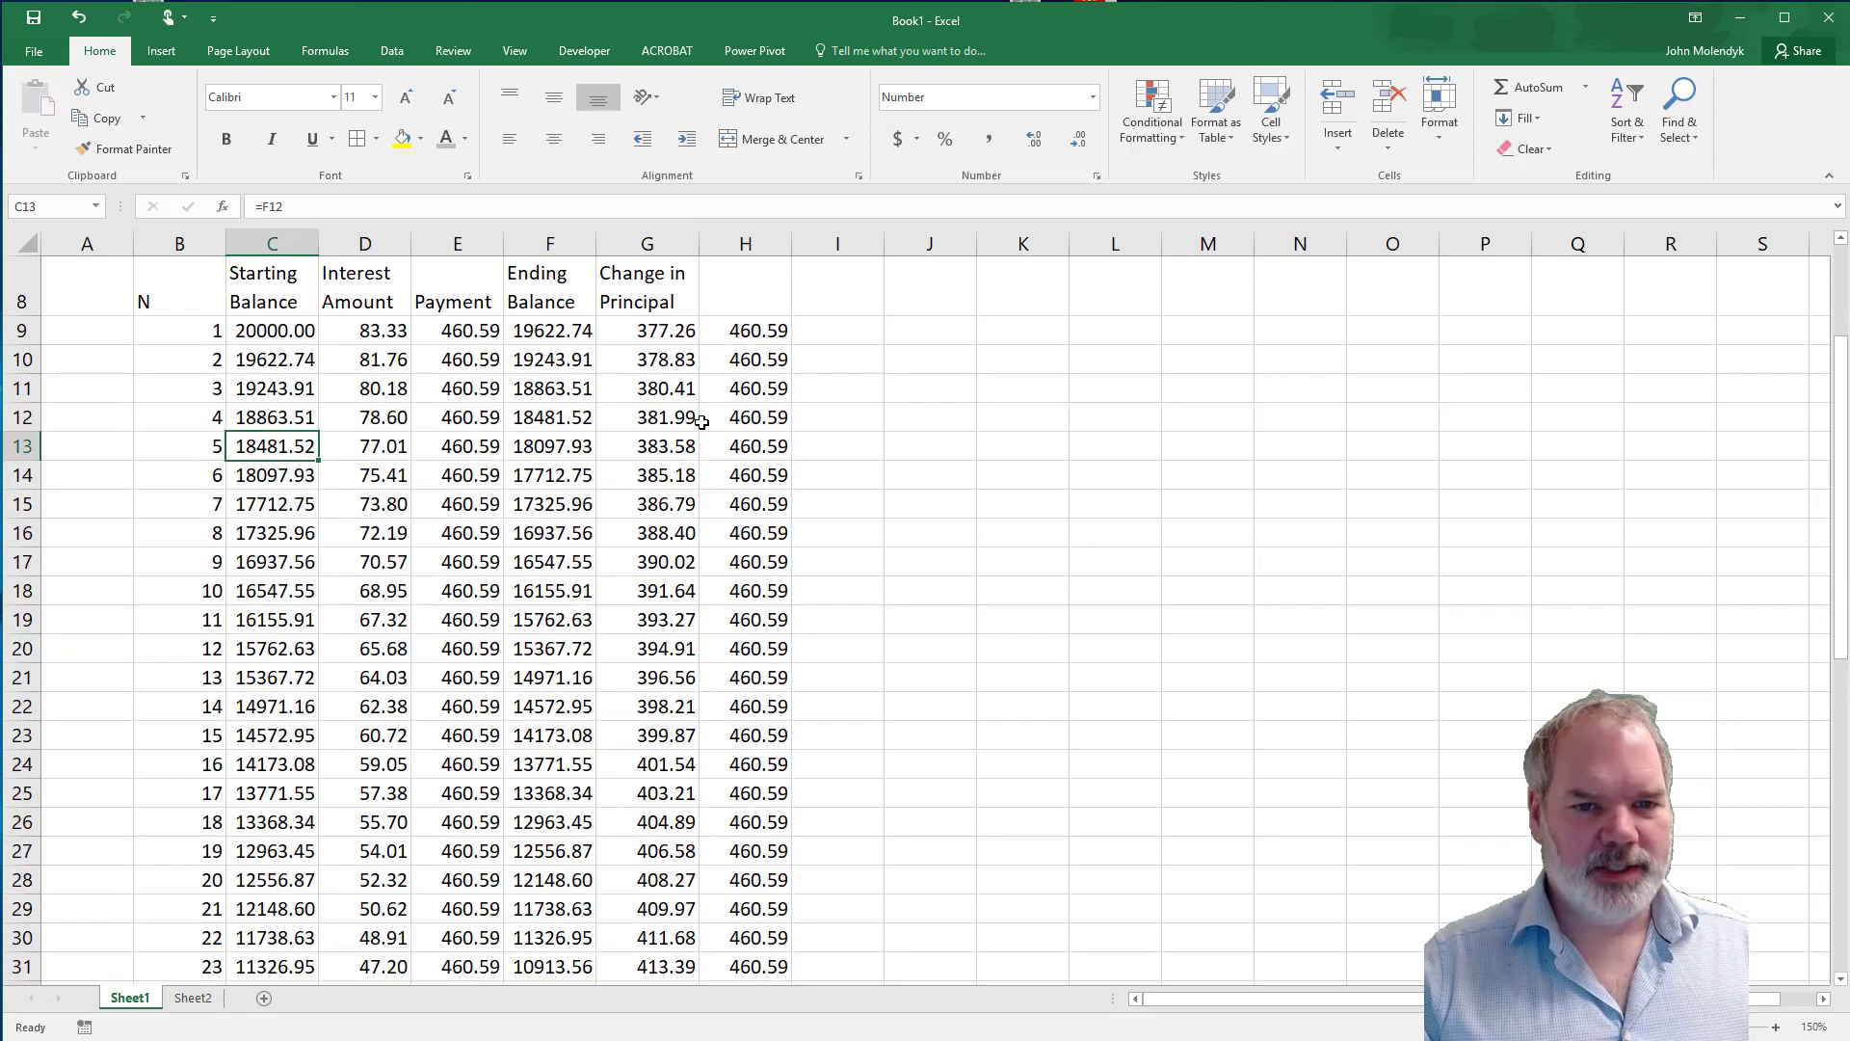
{"action": "scroll", "coordinate": [695, 380], "scroll_direction": "up", "scroll_amount": 1}
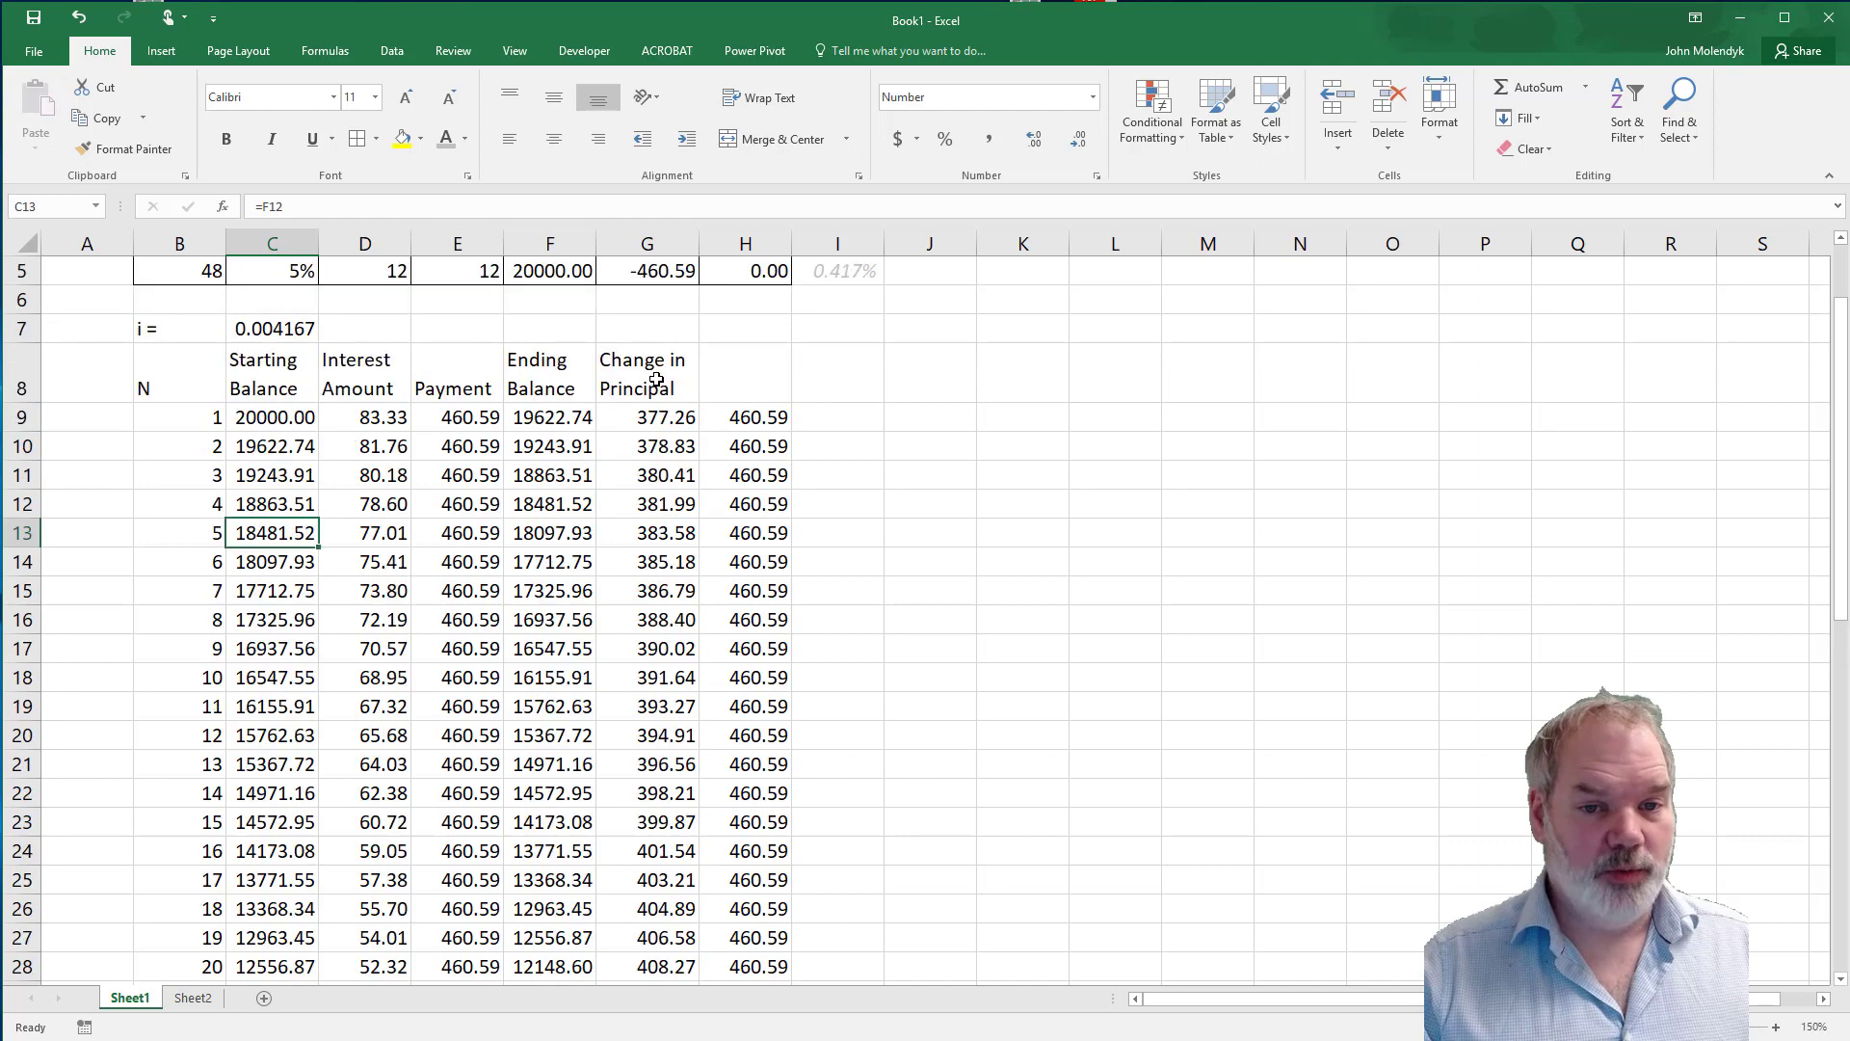
{"action": "left_click_drag", "start_coordinate": [686, 381], "coordinate": [713, 627]}
{"action": "left_click_drag", "start_coordinate": [713, 857], "coordinate": [718, 937]}
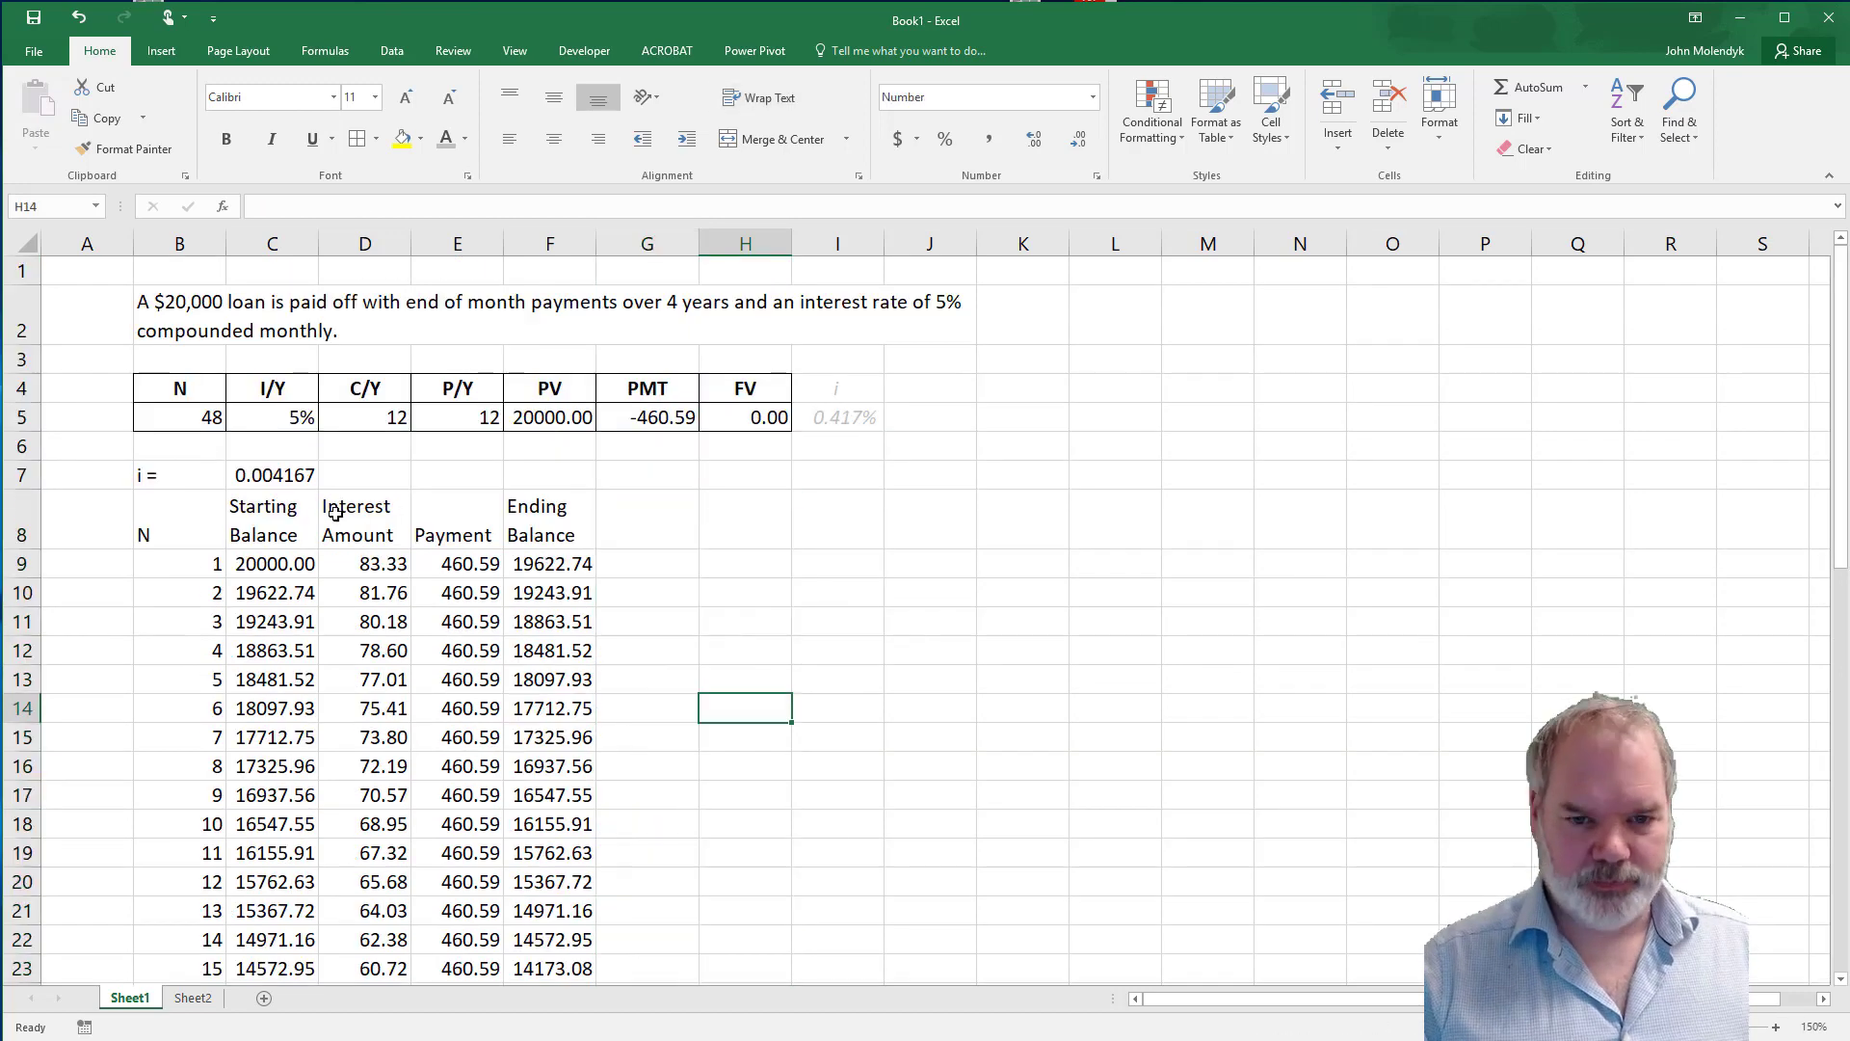
Review the schedule's remaining Starting Balance, Interest Amount, Payment and Ending Balance headings and the emptied column G.
{"action": "left_click", "coordinate": [277, 523]}
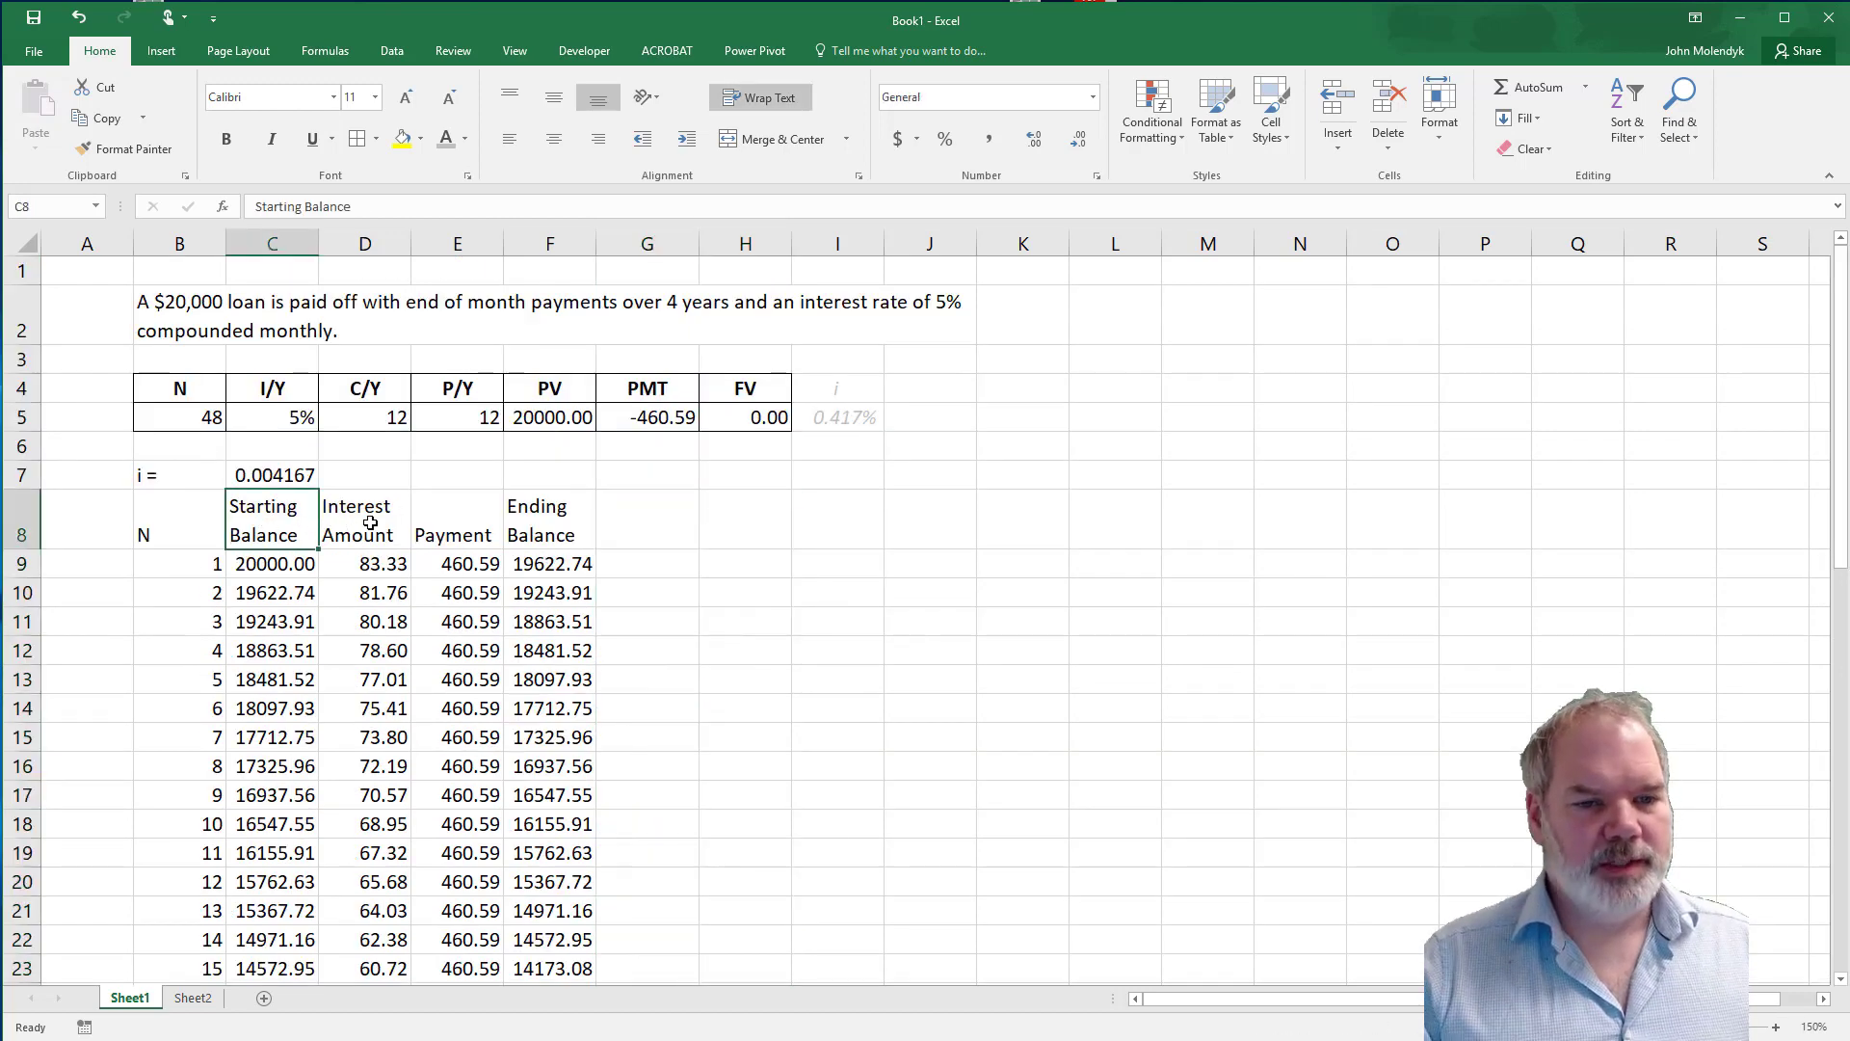
{"action": "left_click", "coordinate": [370, 523]}
{"action": "left_click", "coordinate": [487, 524]}
{"action": "left_click", "coordinate": [550, 518]}
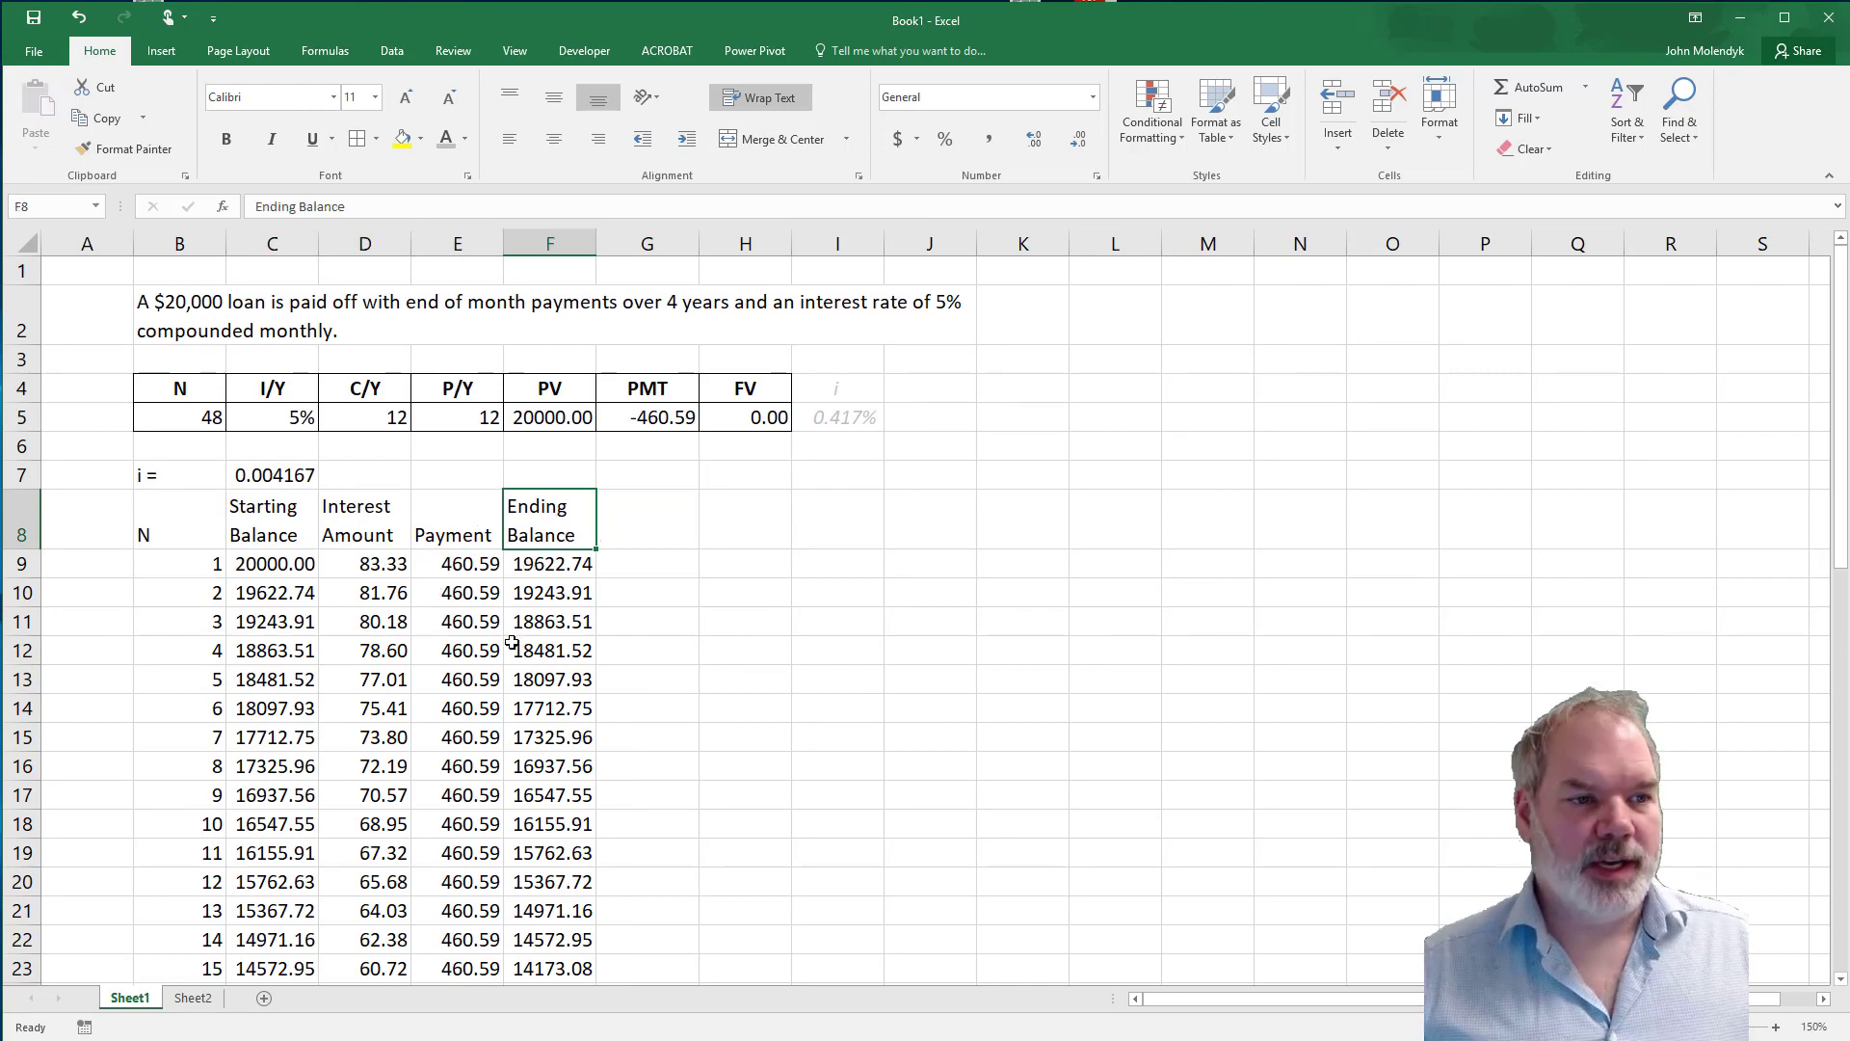
{"action": "left_click", "coordinate": [694, 630]}
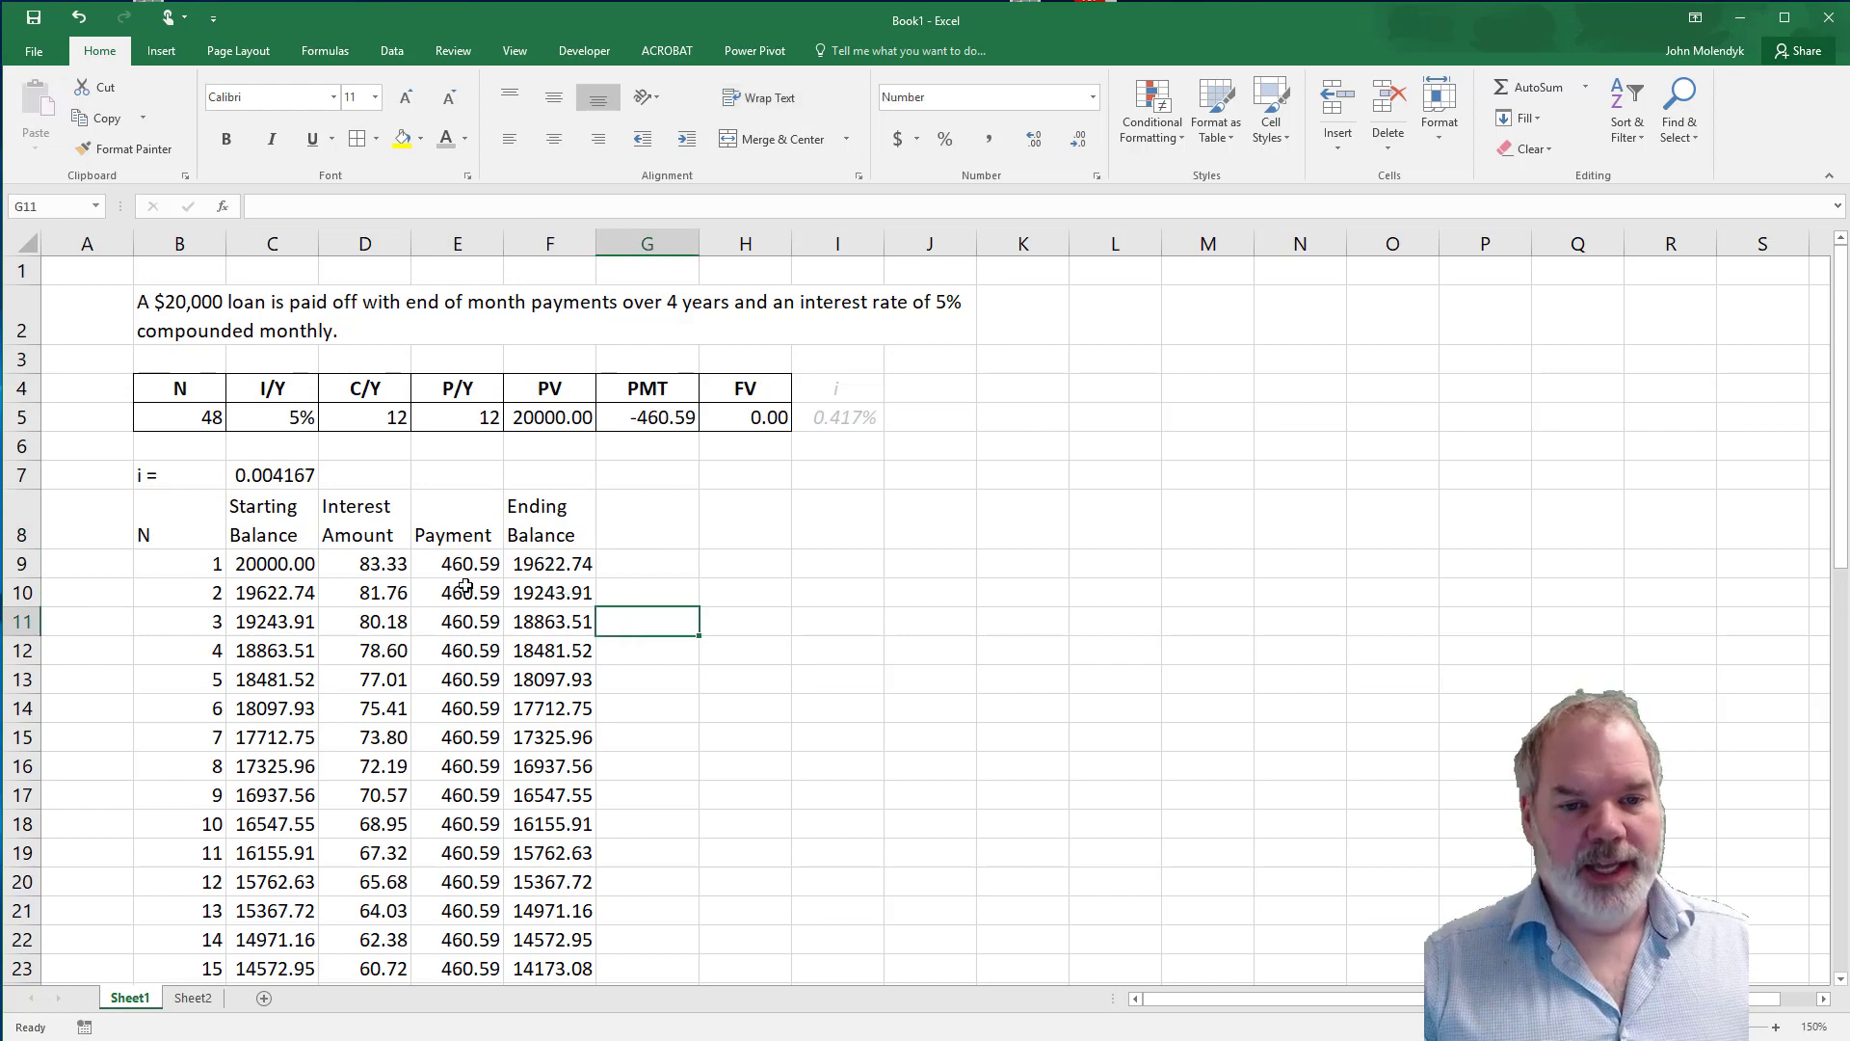
{"action": "left_click", "coordinate": [667, 679]}
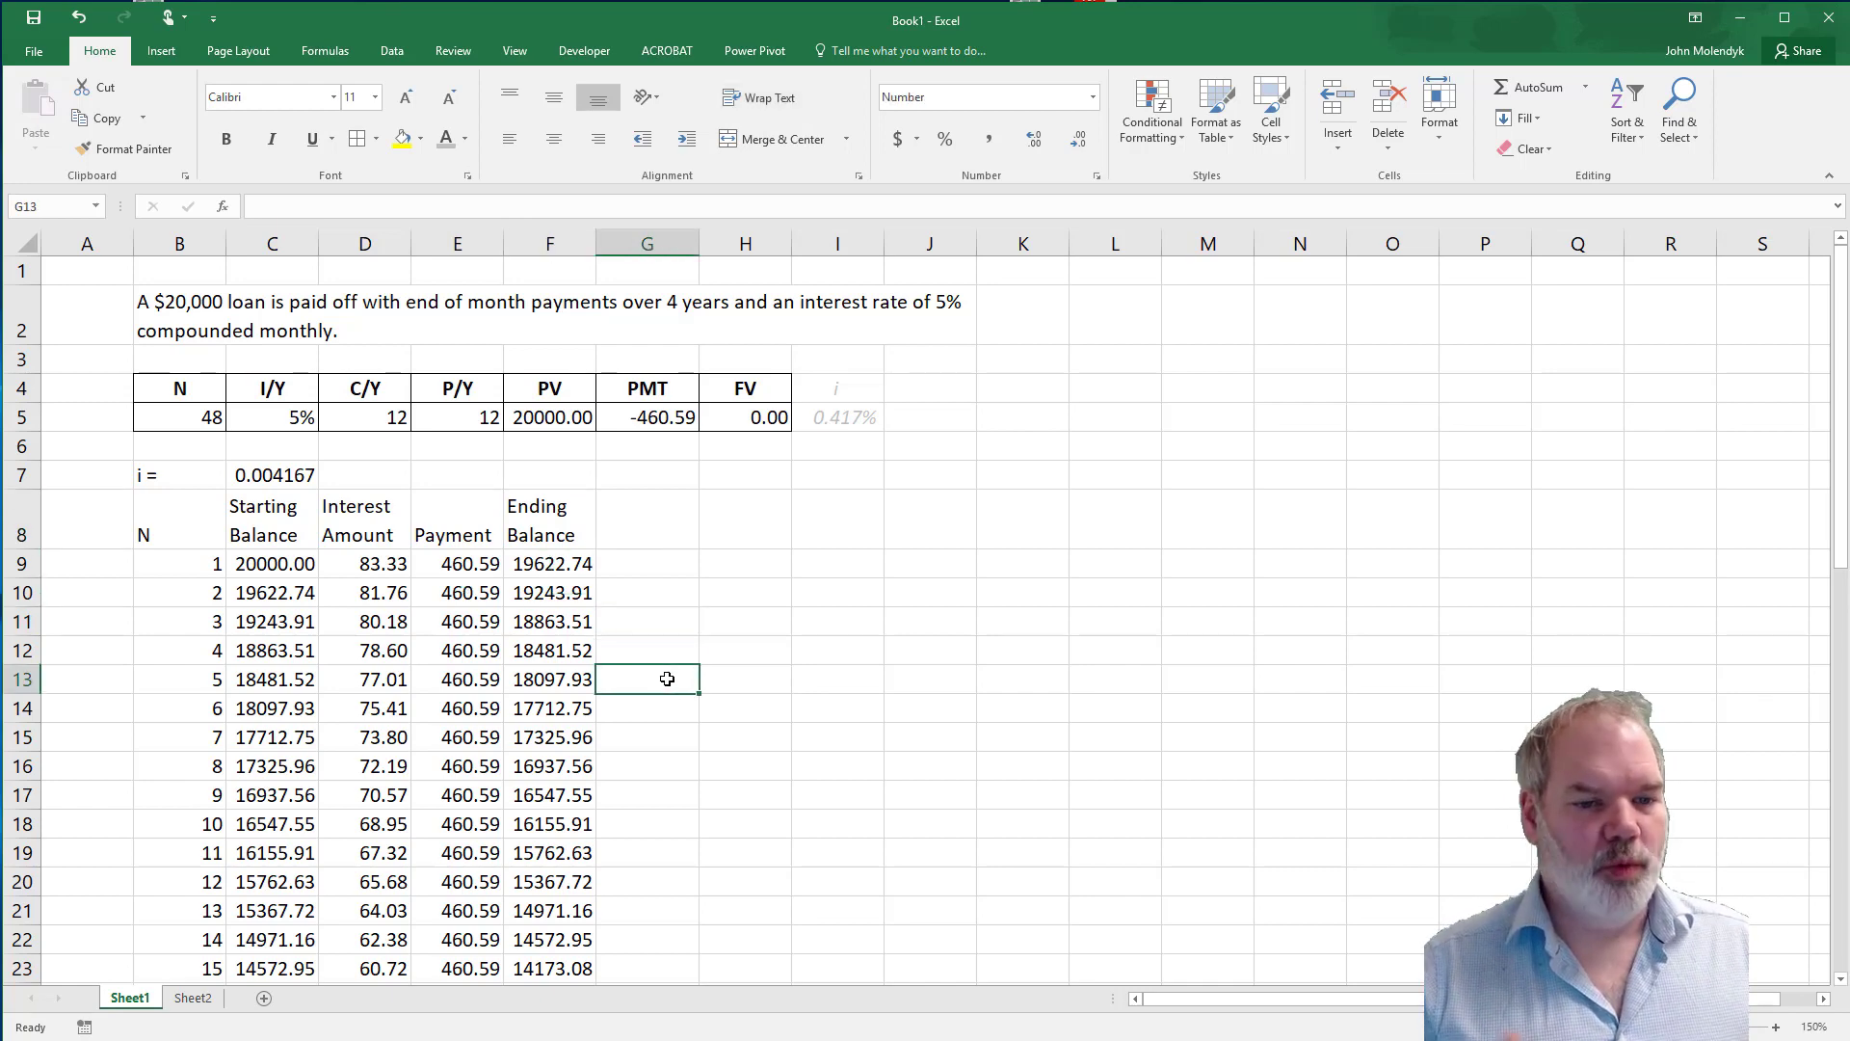
Examine the twelfth period's row in B20:F20 and the start of the thirteenth period in B21.
{"action": "scroll", "coordinate": [667, 680], "scroll_direction": "down", "scroll_amount": 1}
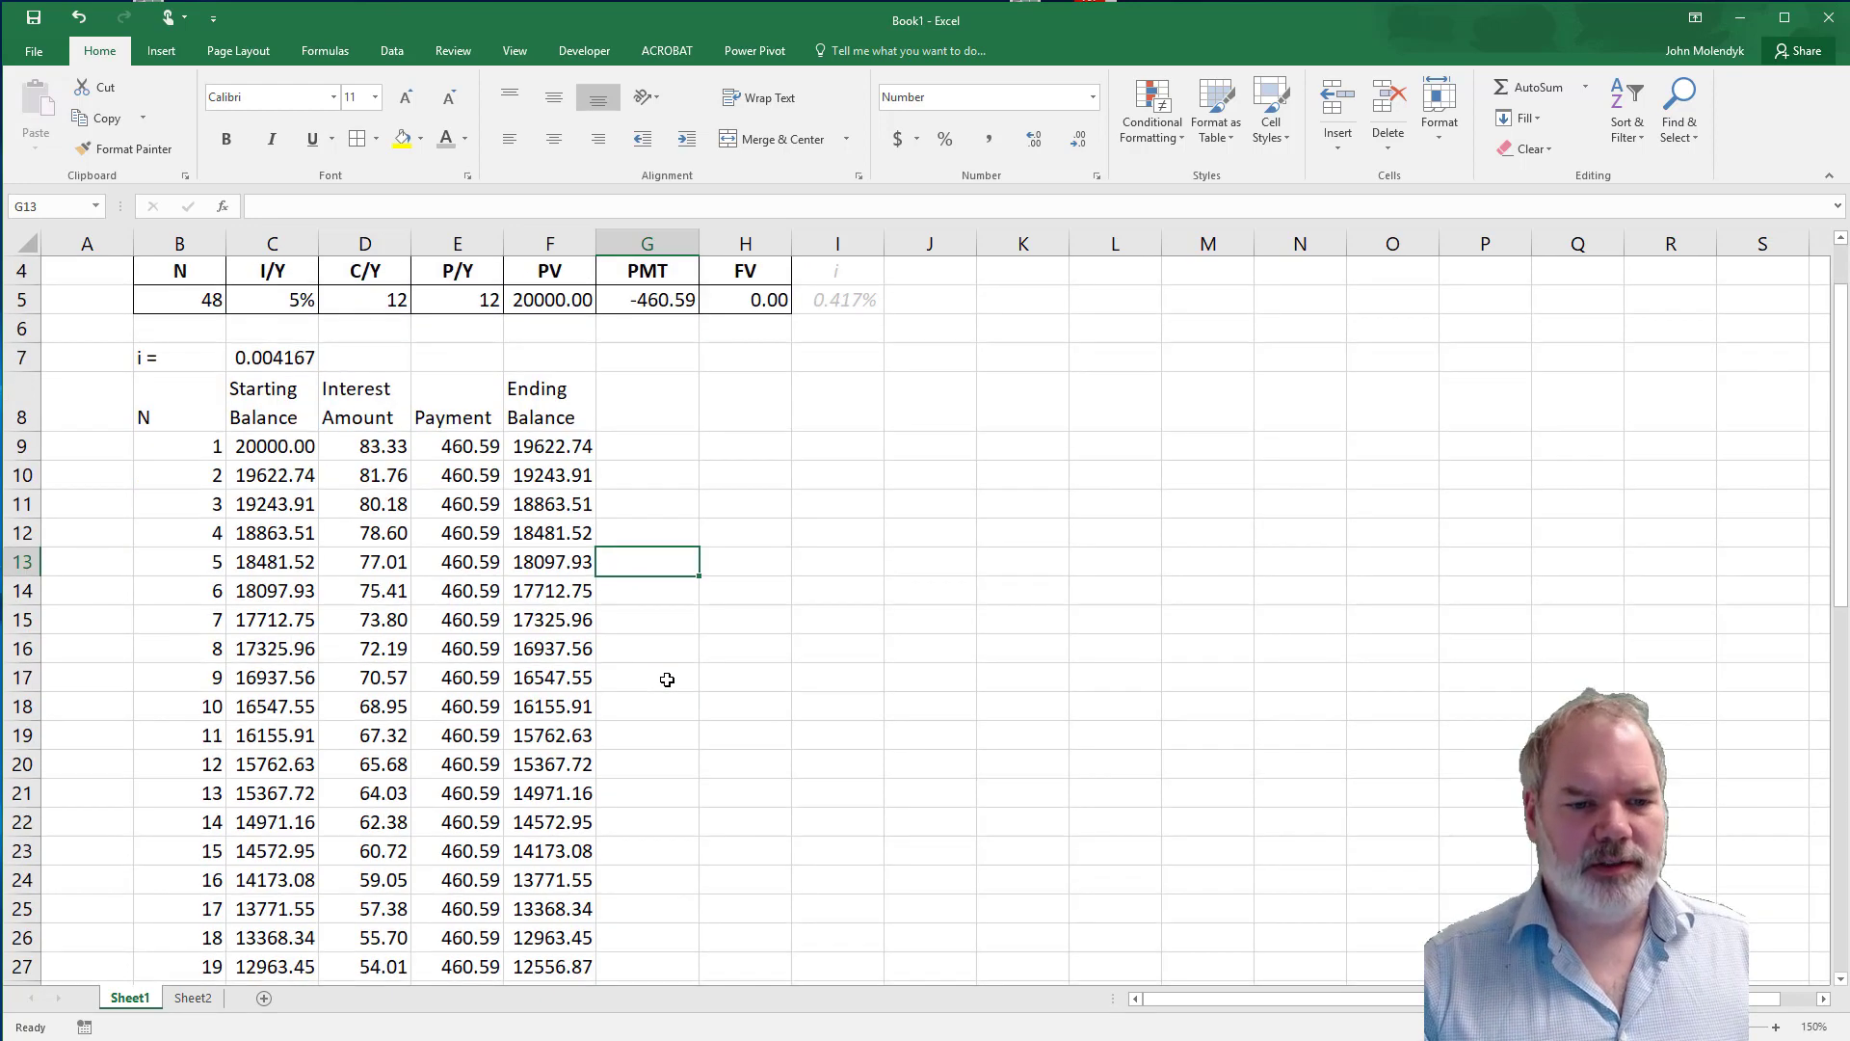
{"action": "left_click", "coordinate": [195, 766]}
{"action": "key", "text": "shift+Right"}
{"action": "key", "text": "shift+Right"}
{"action": "key", "text": "shift+Right"}
{"action": "key", "text": "shift+Right"}
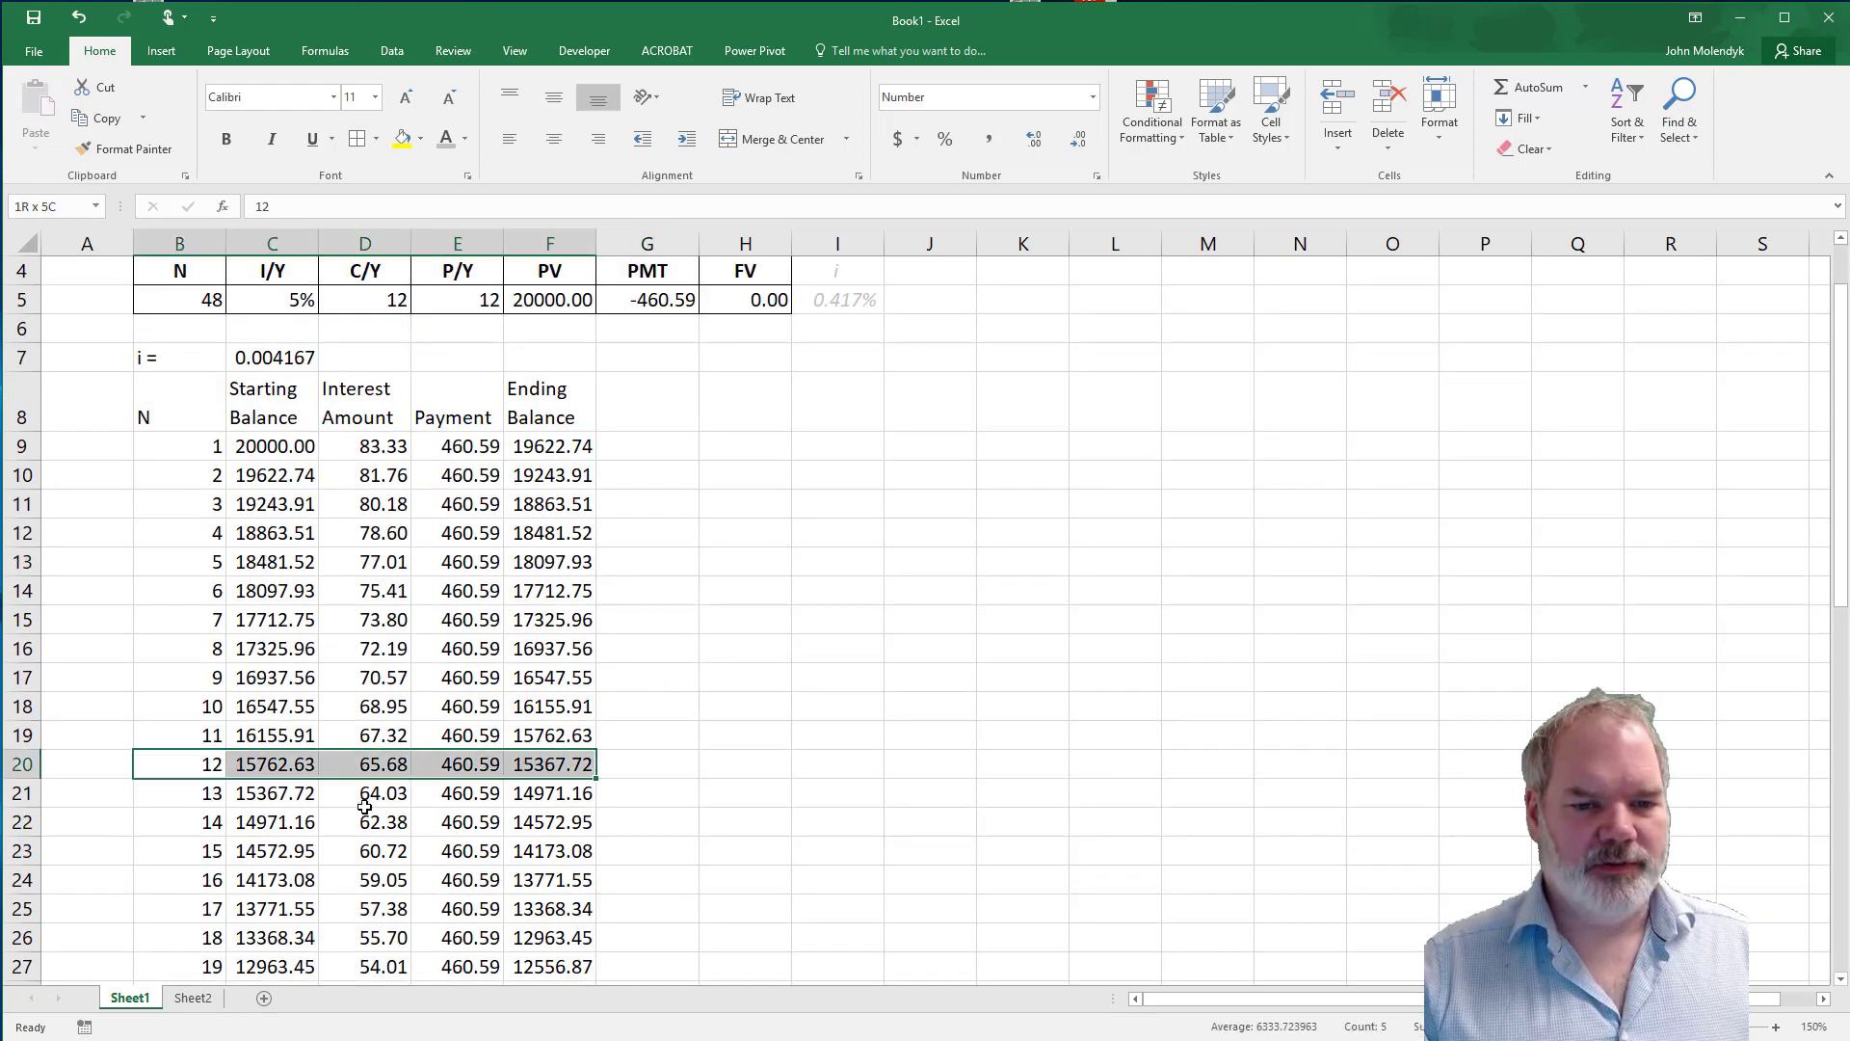
{"action": "left_click", "coordinate": [199, 793]}
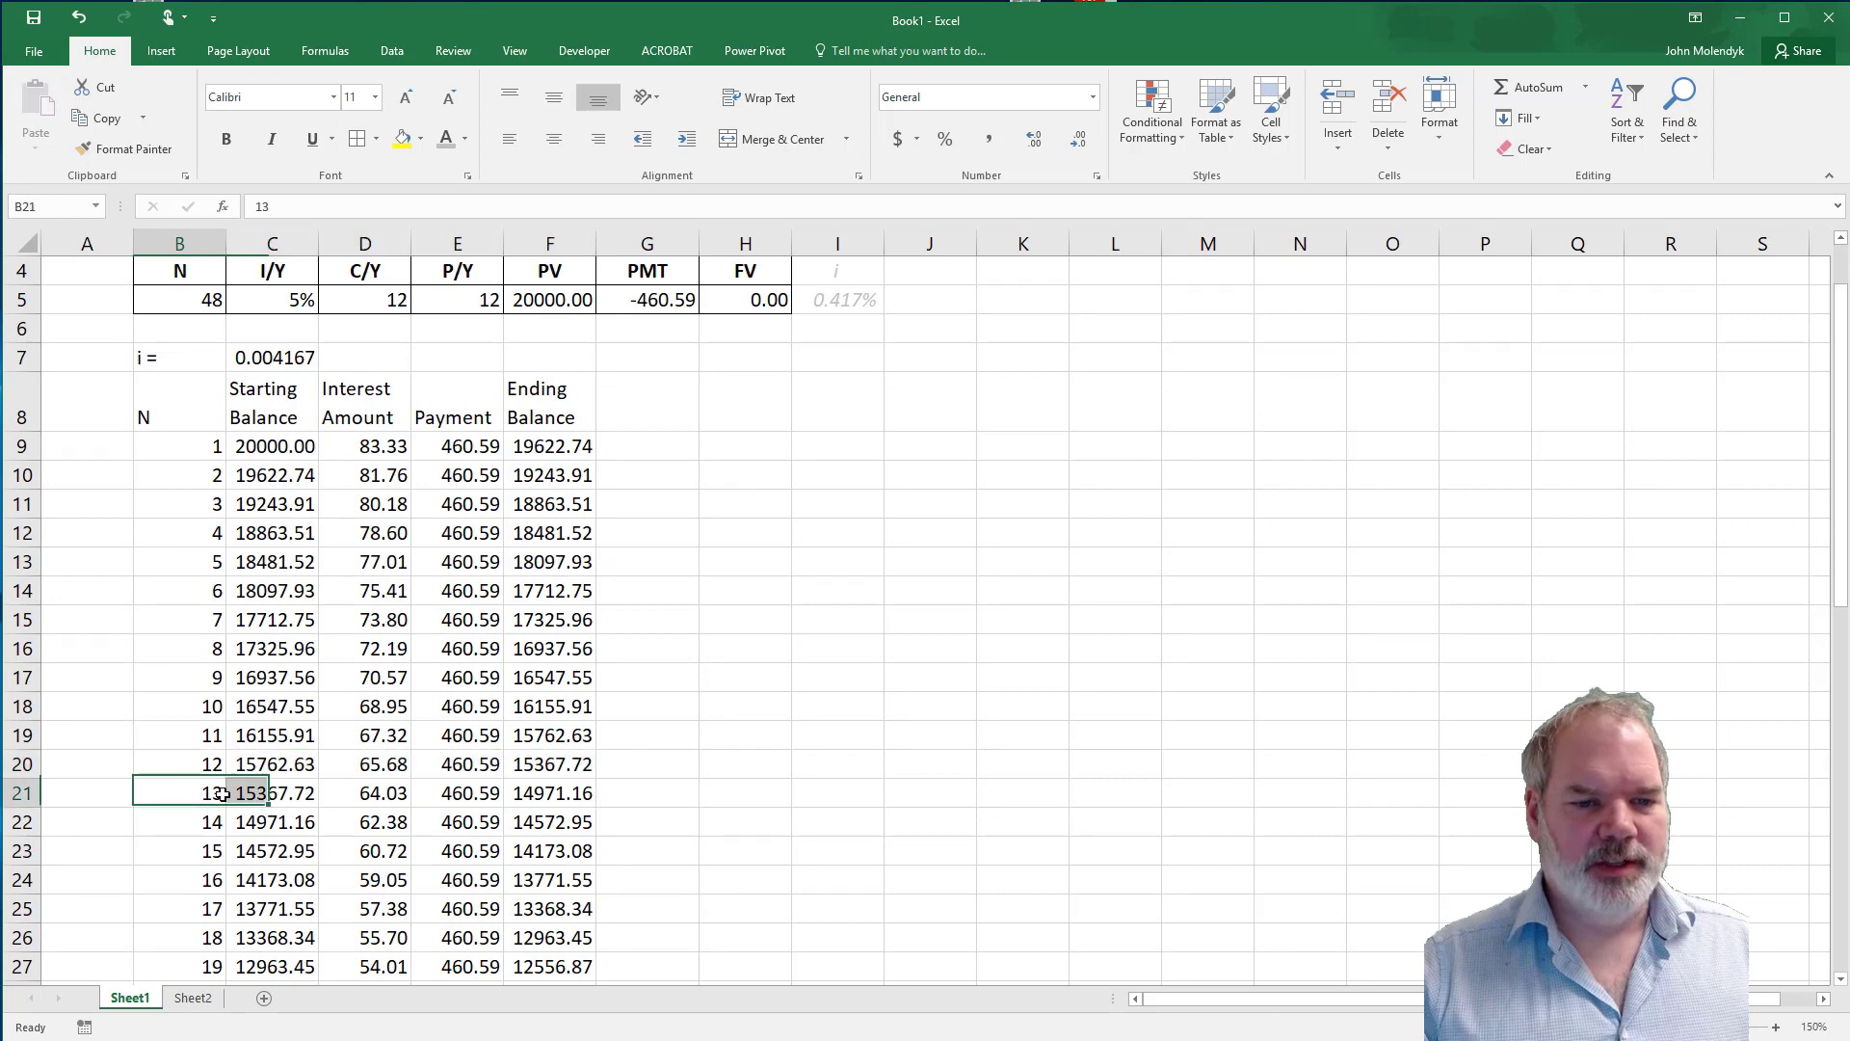
Total the second year's interest amounts in G21 with =SUM(D21:D32), covering periods 13 to 24.
{"action": "left_click", "coordinate": [647, 797]}
{"action": "type", "text": "=sum"}
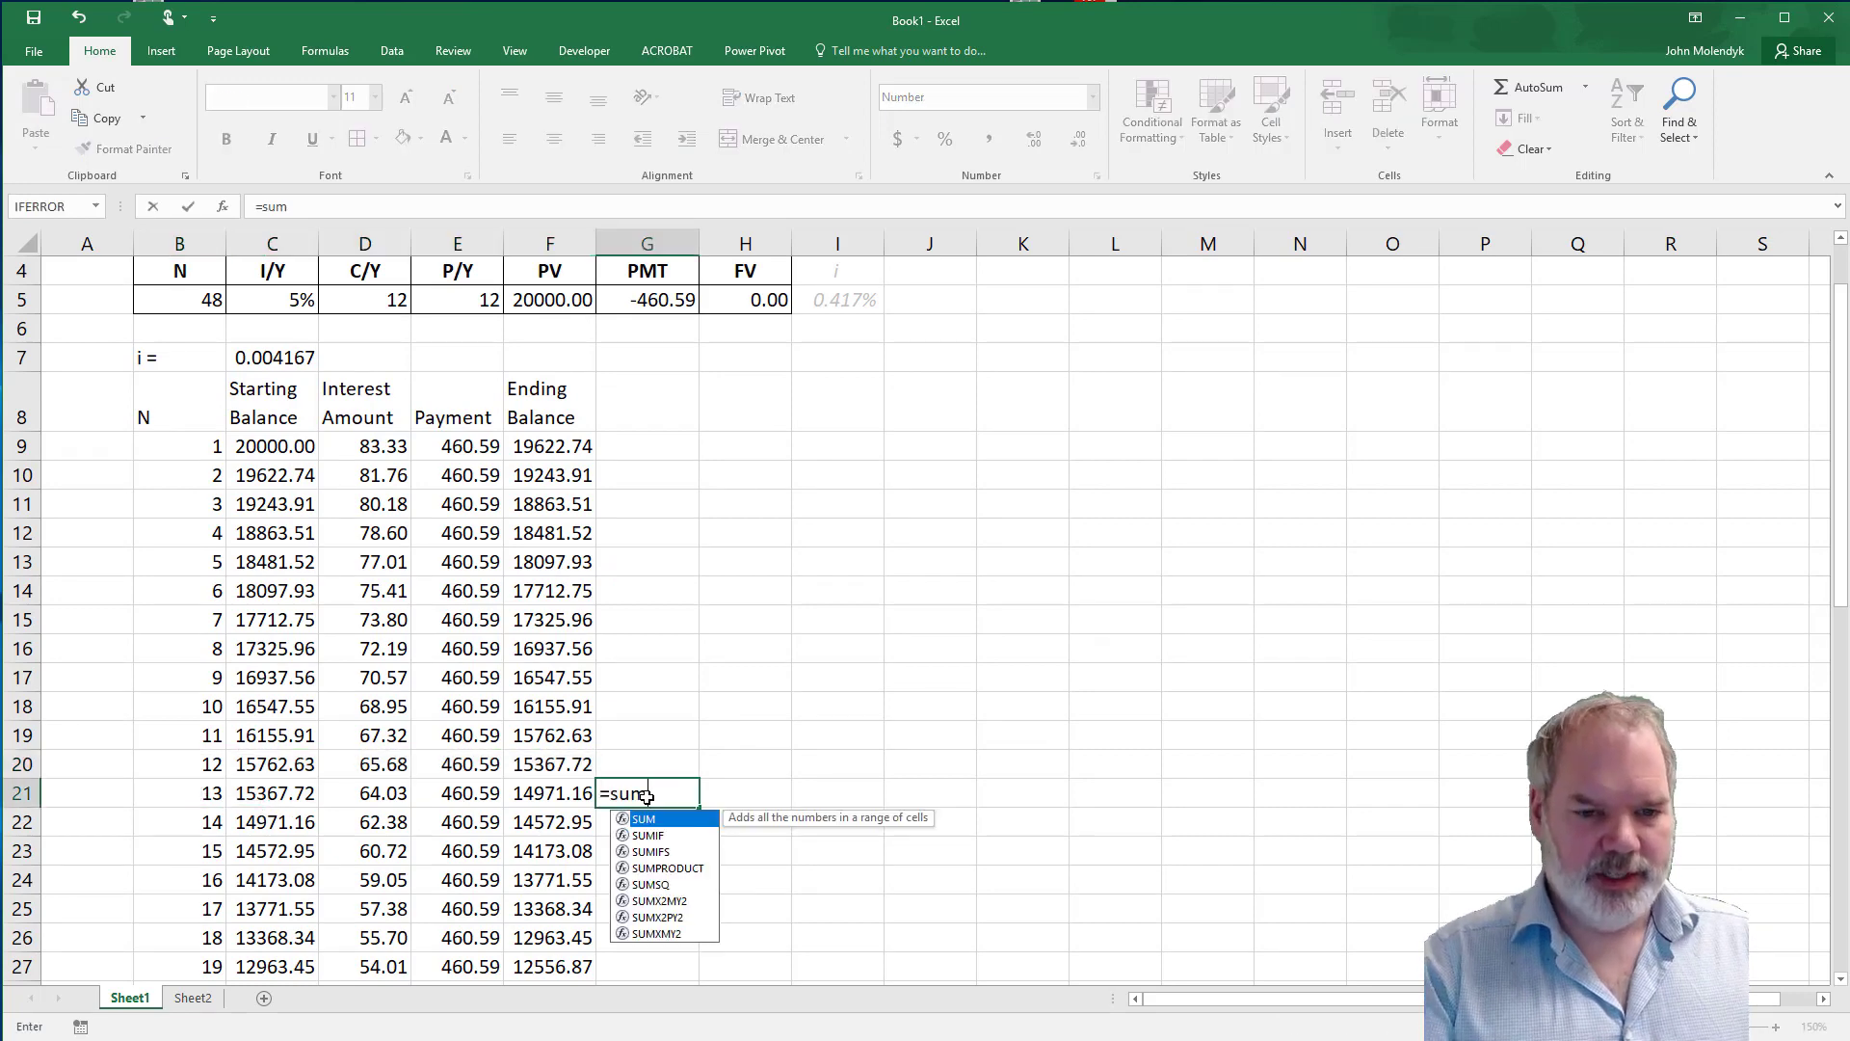
{"action": "type", "text": "("}
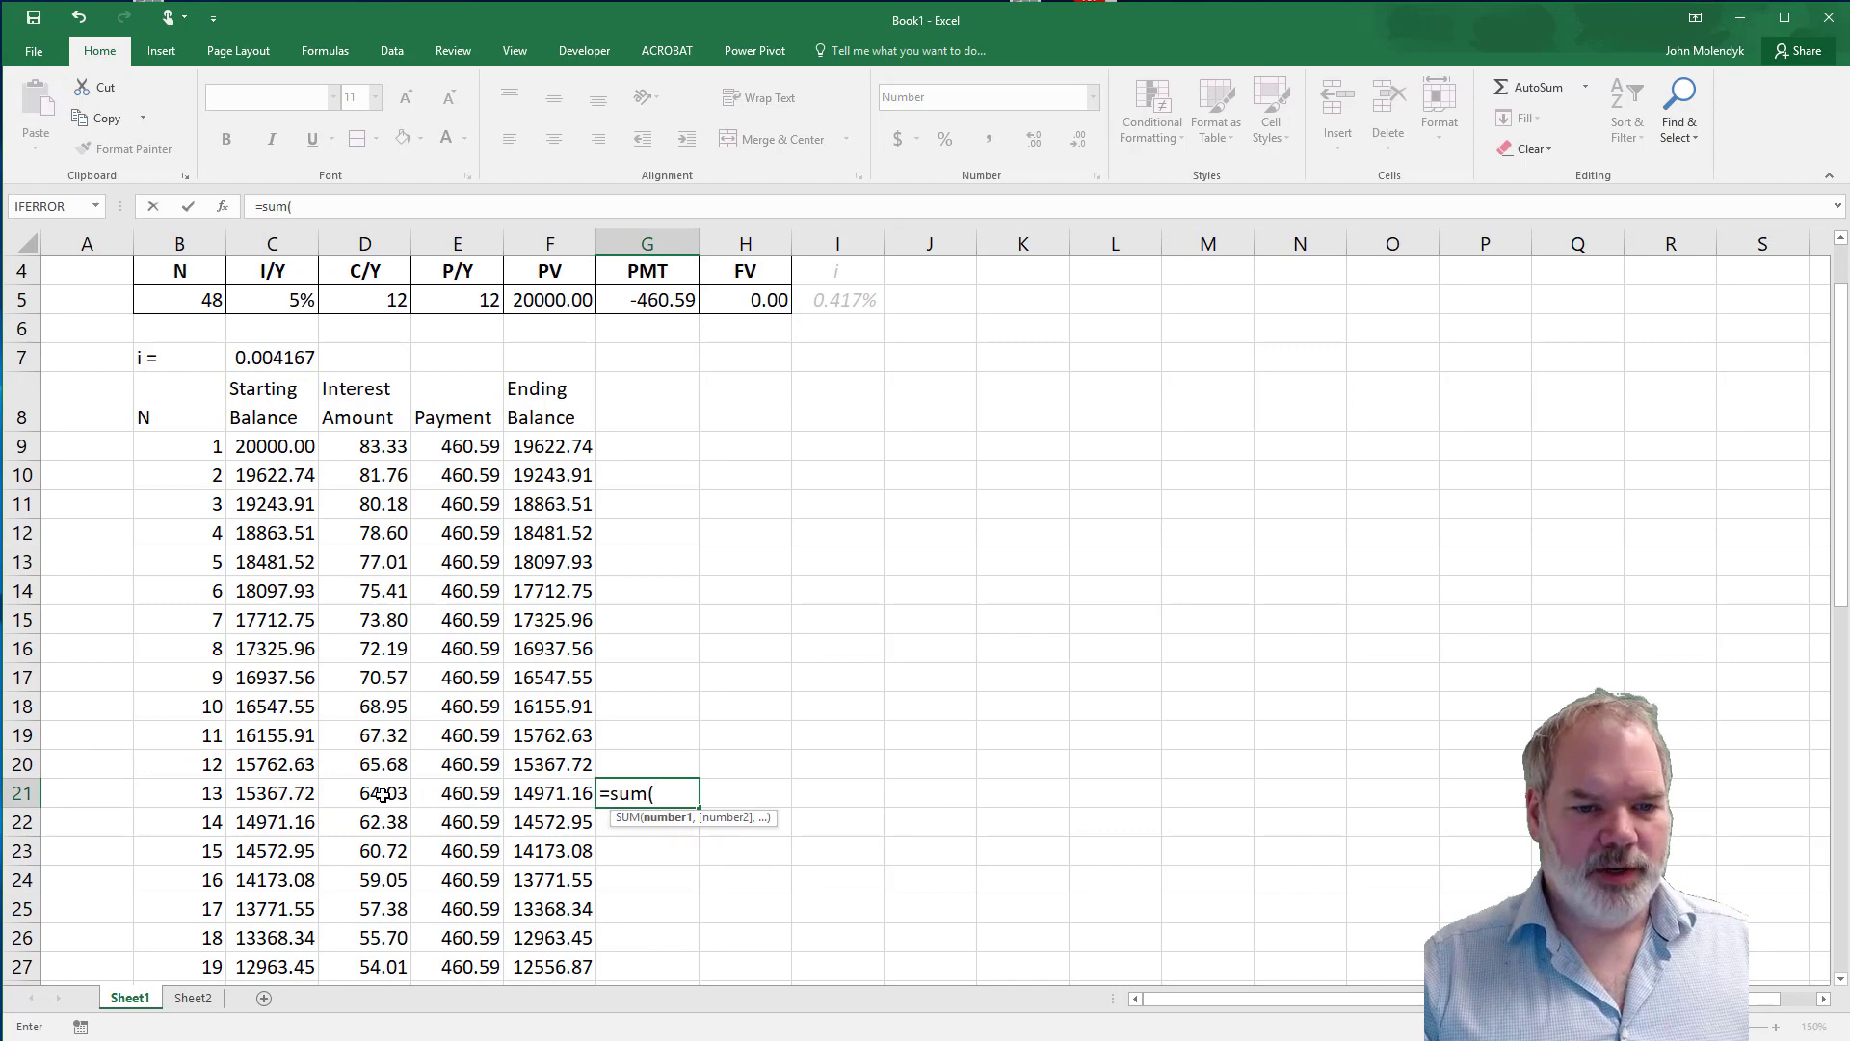
{"action": "left_click_drag", "start_coordinate": [383, 793], "coordinate": [378, 872]}
{"action": "type", "text": ")"}
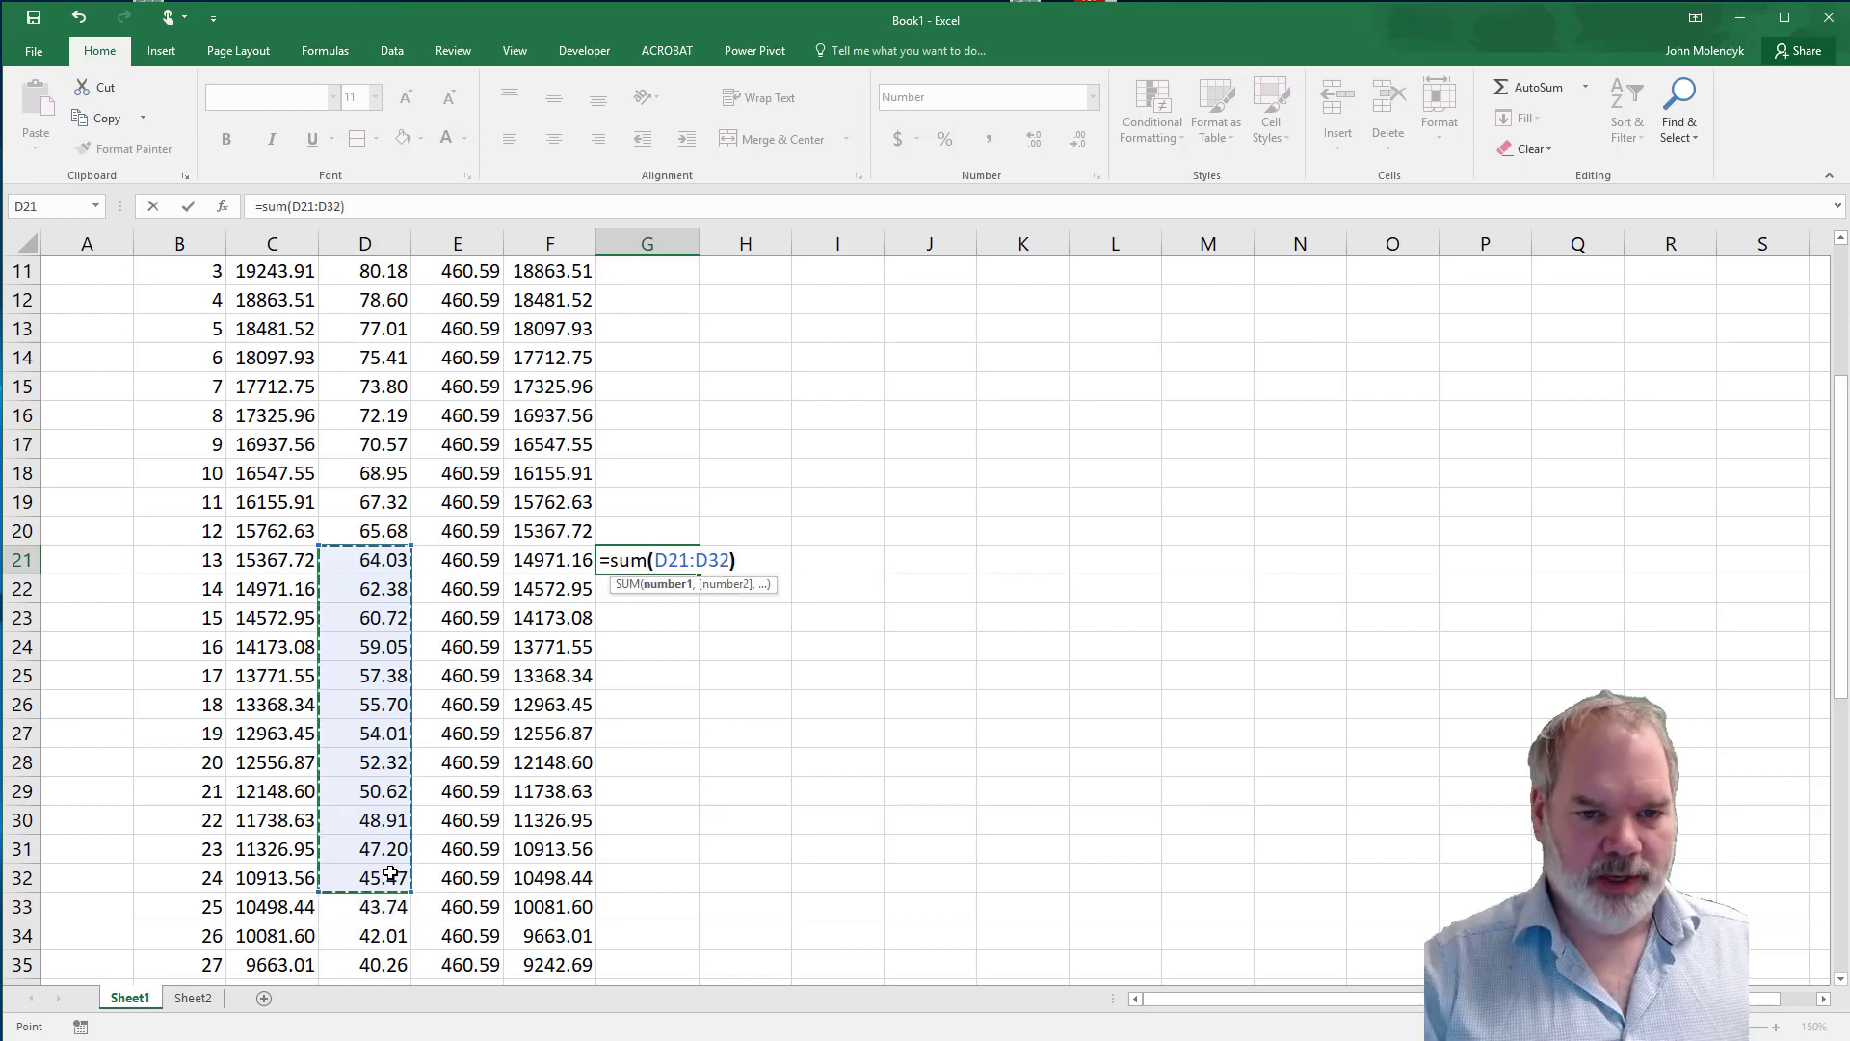
{"action": "key", "text": "Return"}
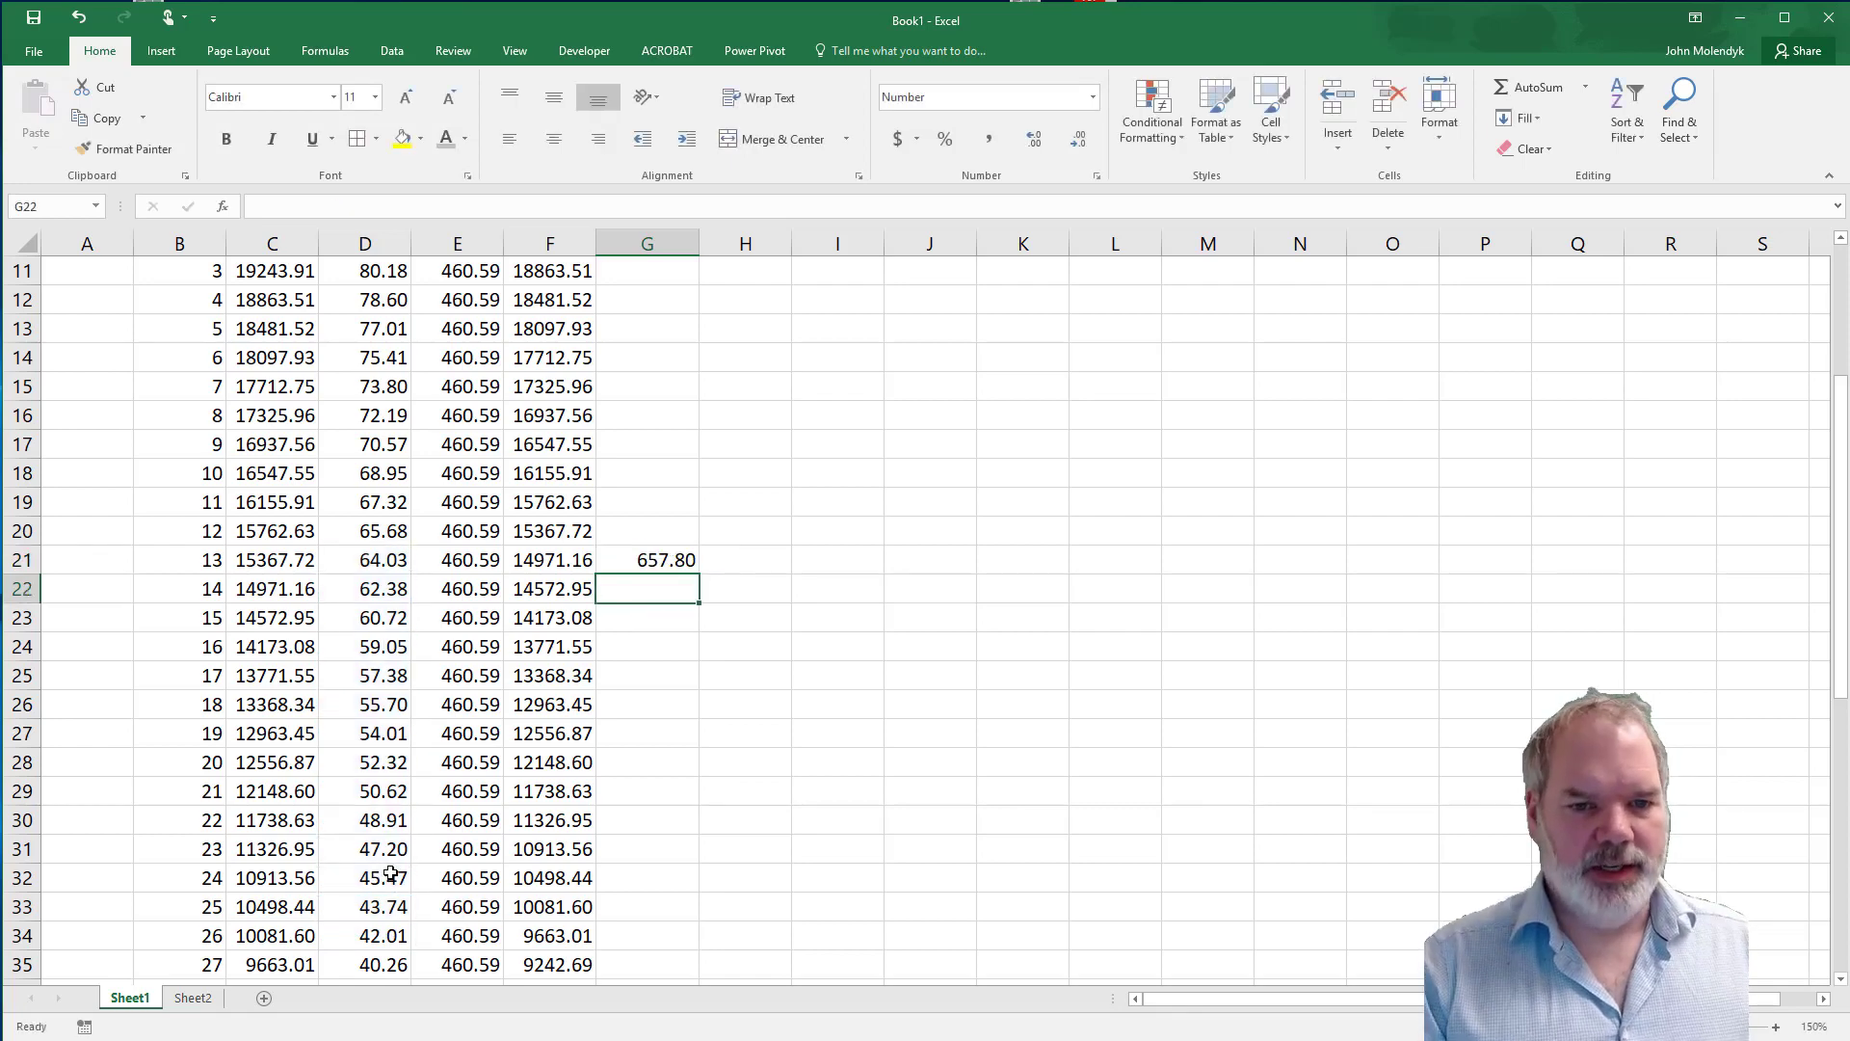
Copy the interest total formula from G21 to G9 so it sums the first year's interest in D9:D20.
{"action": "key", "text": "Up"}
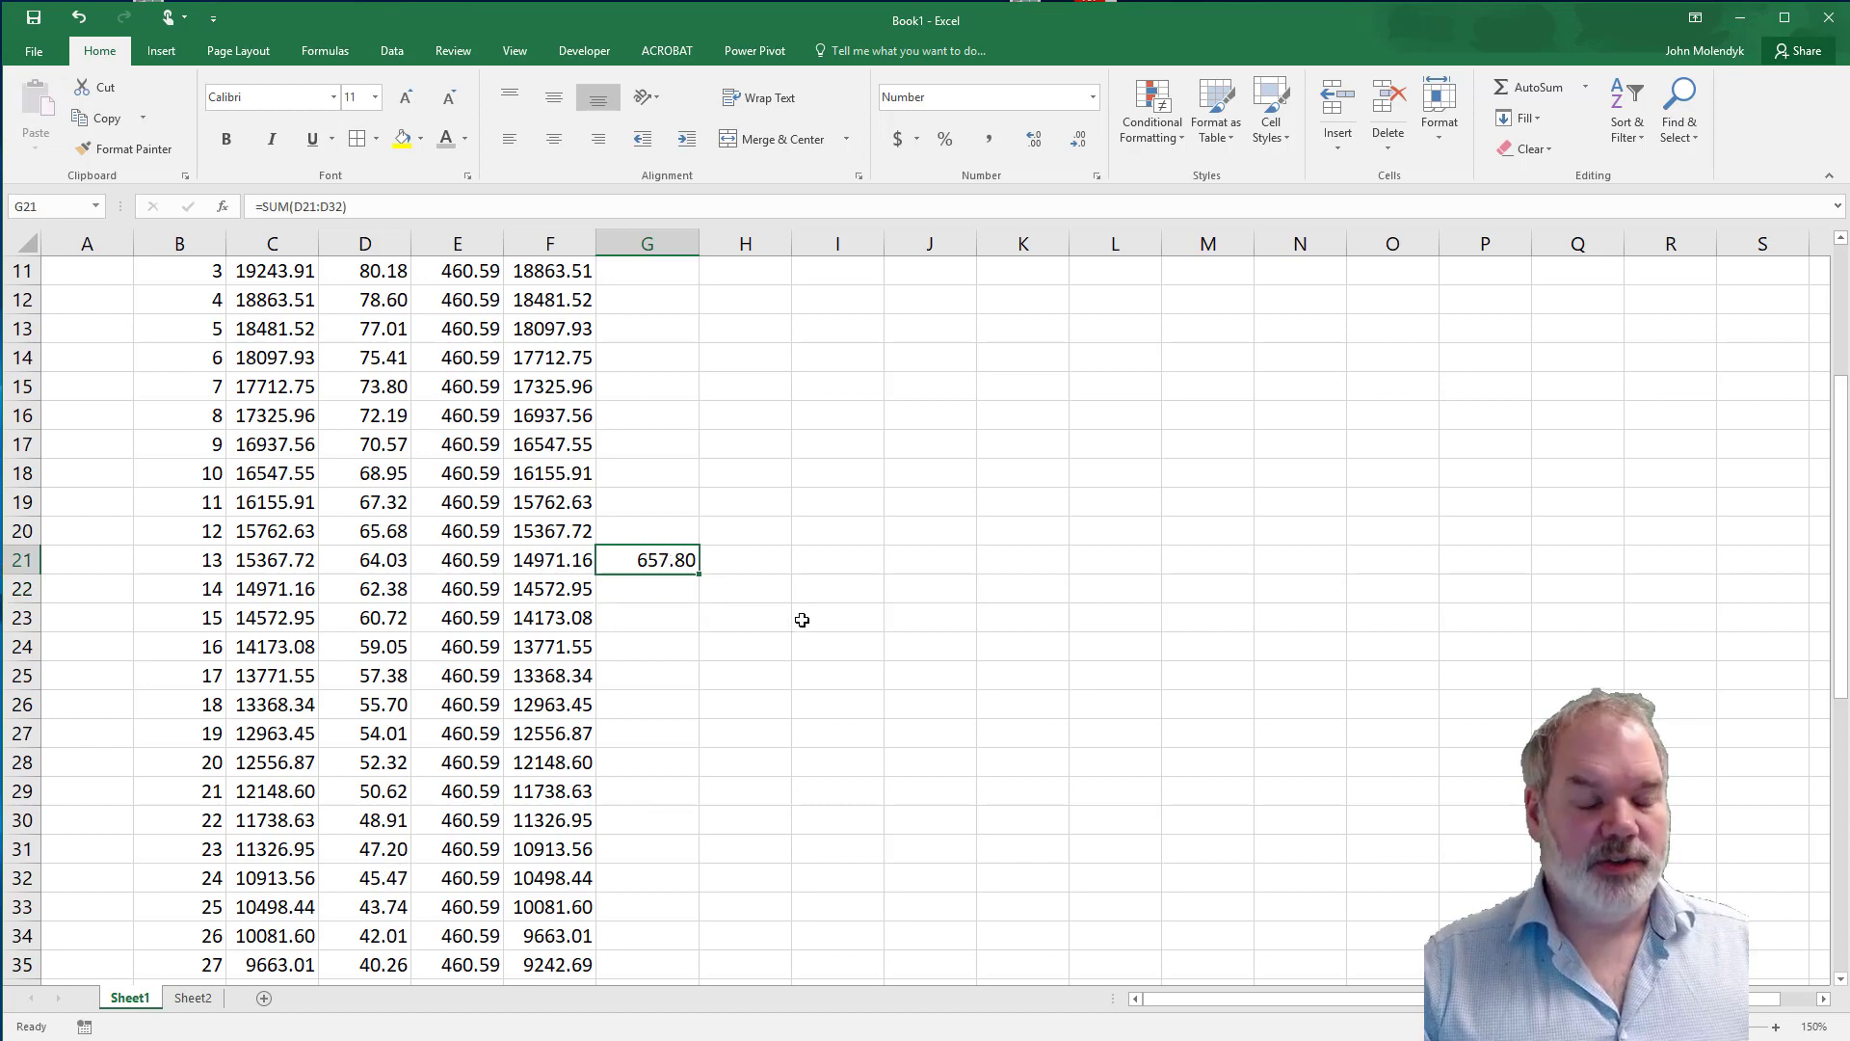
{"action": "scroll", "coordinate": [752, 589], "scroll_direction": "up", "scroll_amount": 2}
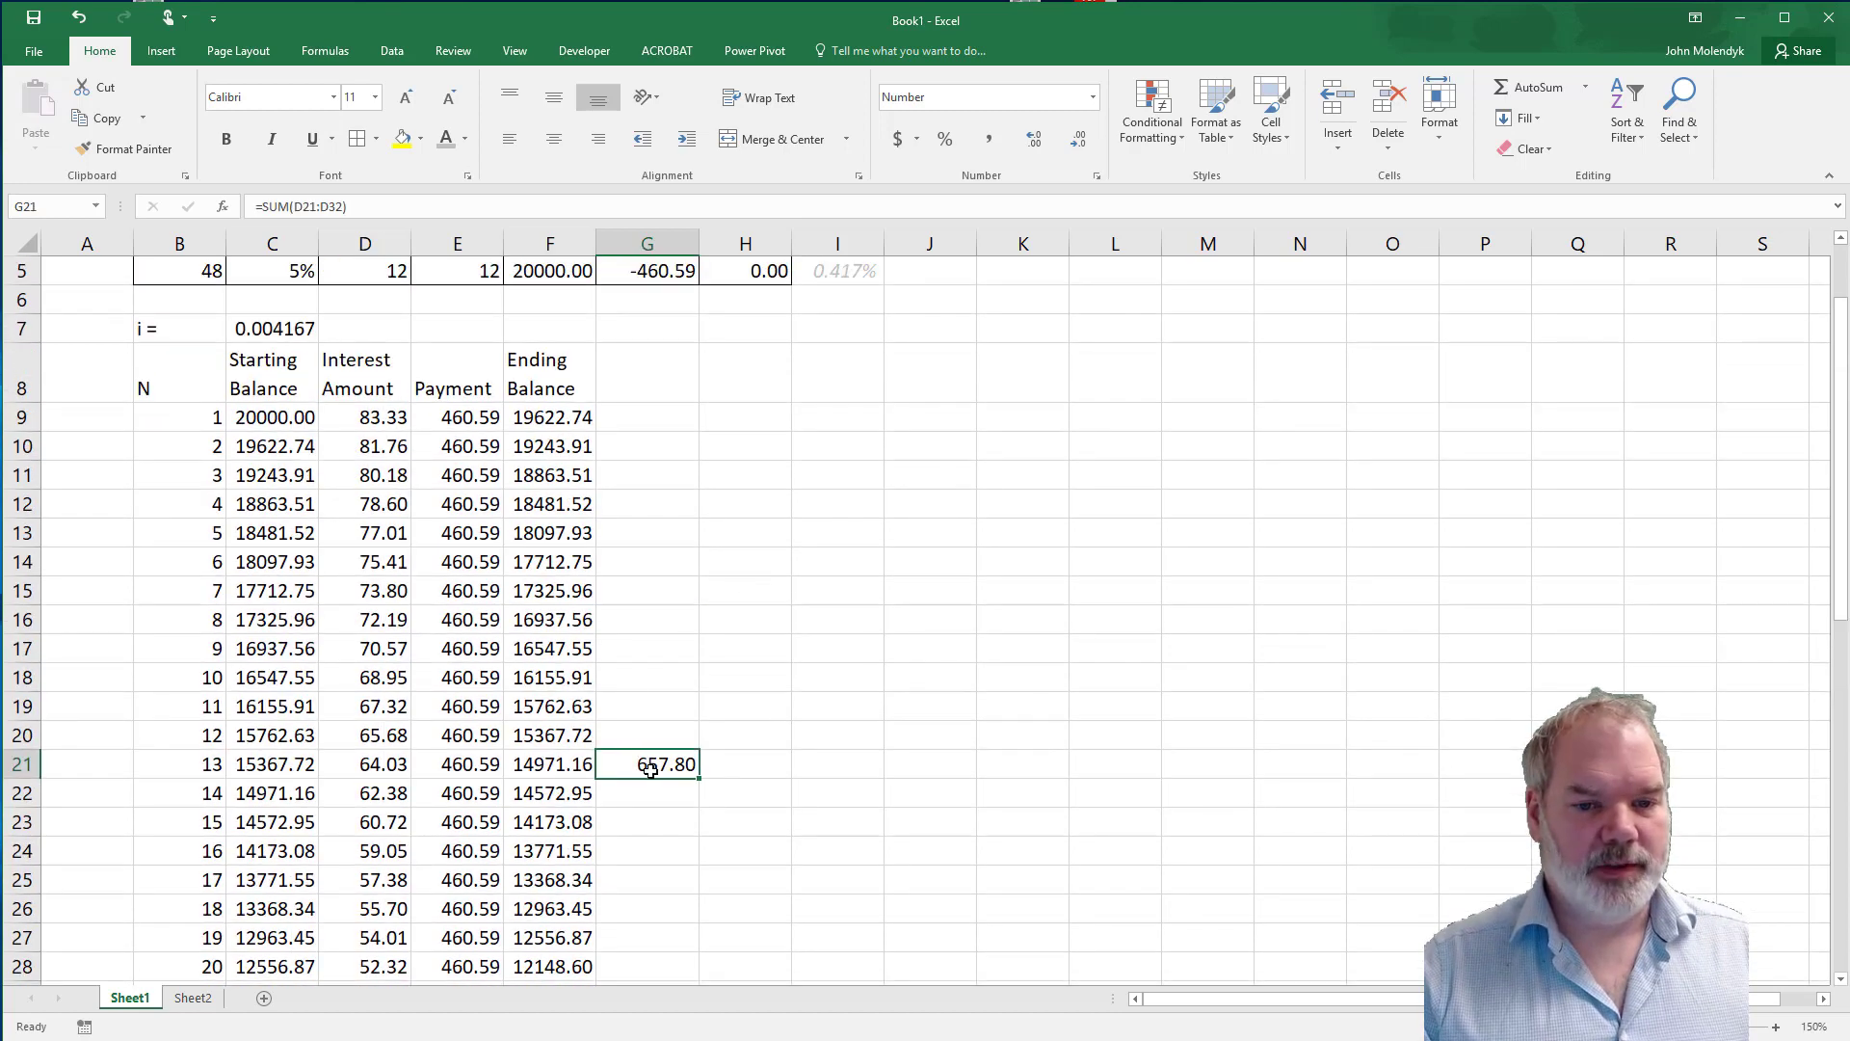
{"action": "key", "text": "ctrl+c"}
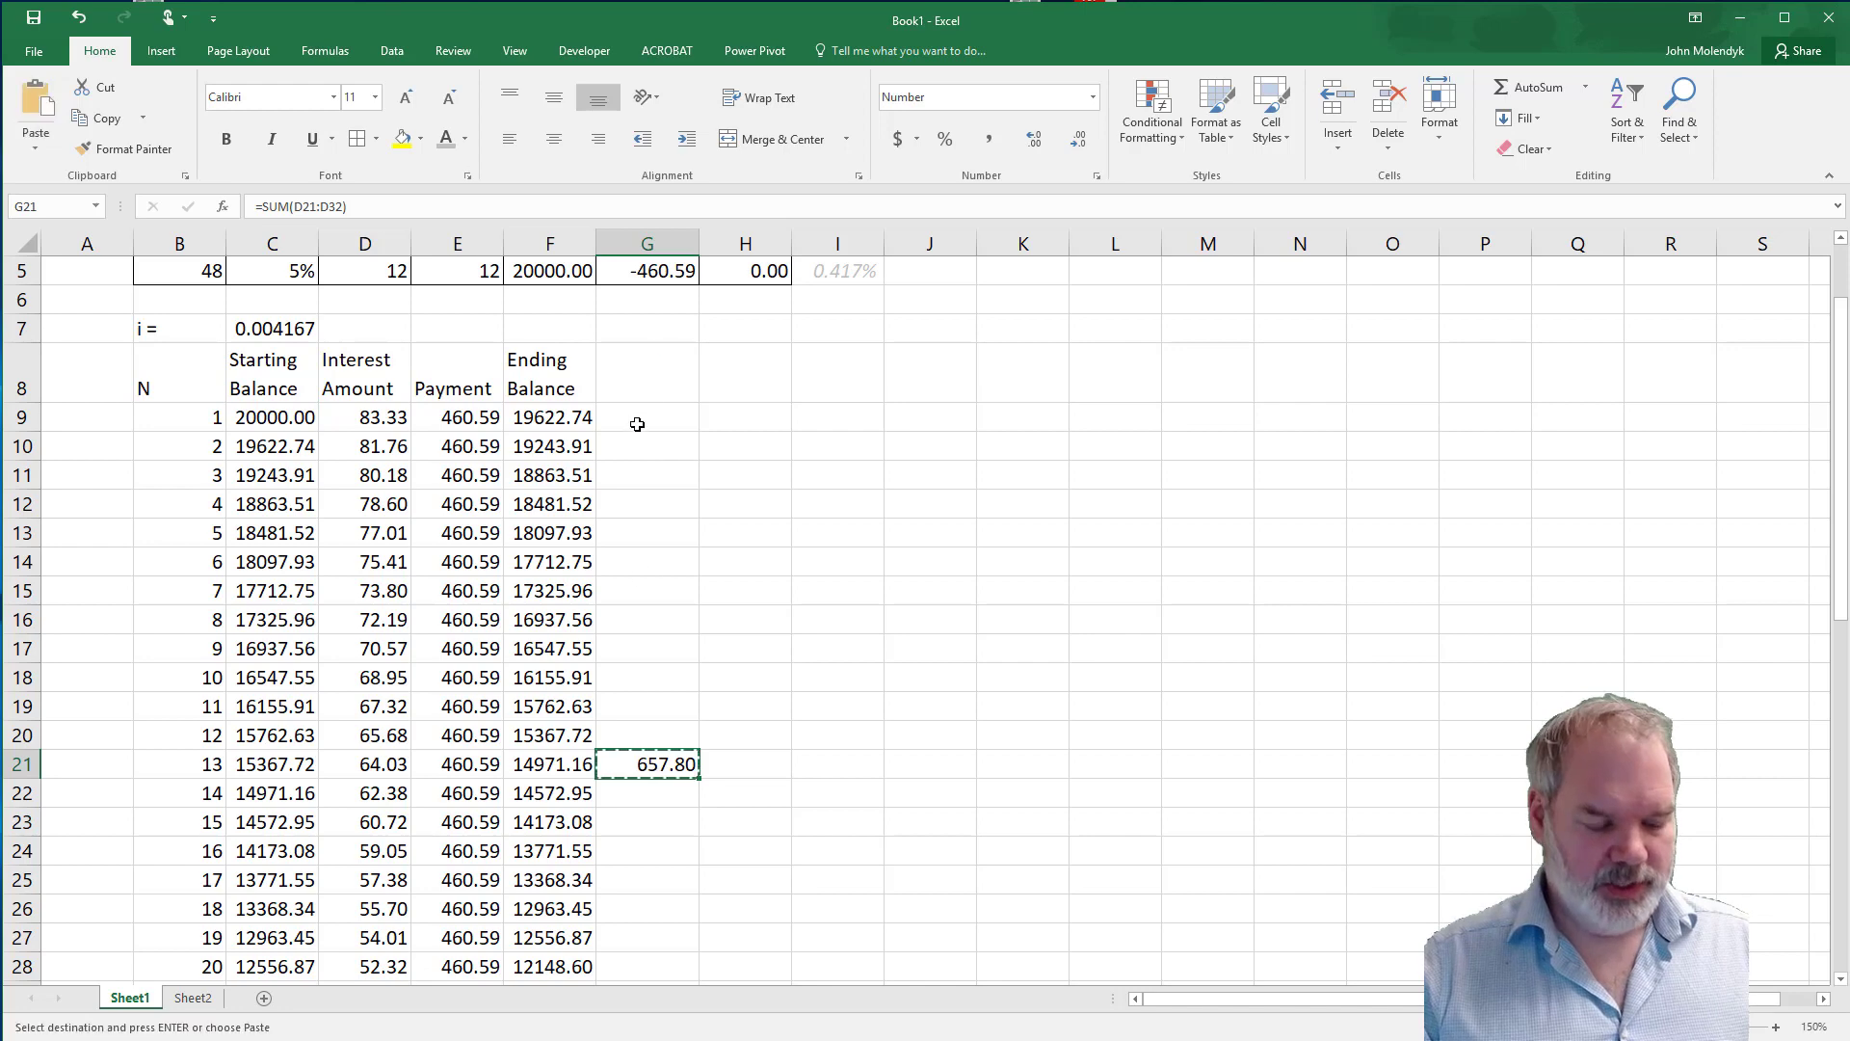
{"action": "left_click", "coordinate": [646, 415]}
{"action": "key", "text": "ctrl+v"}
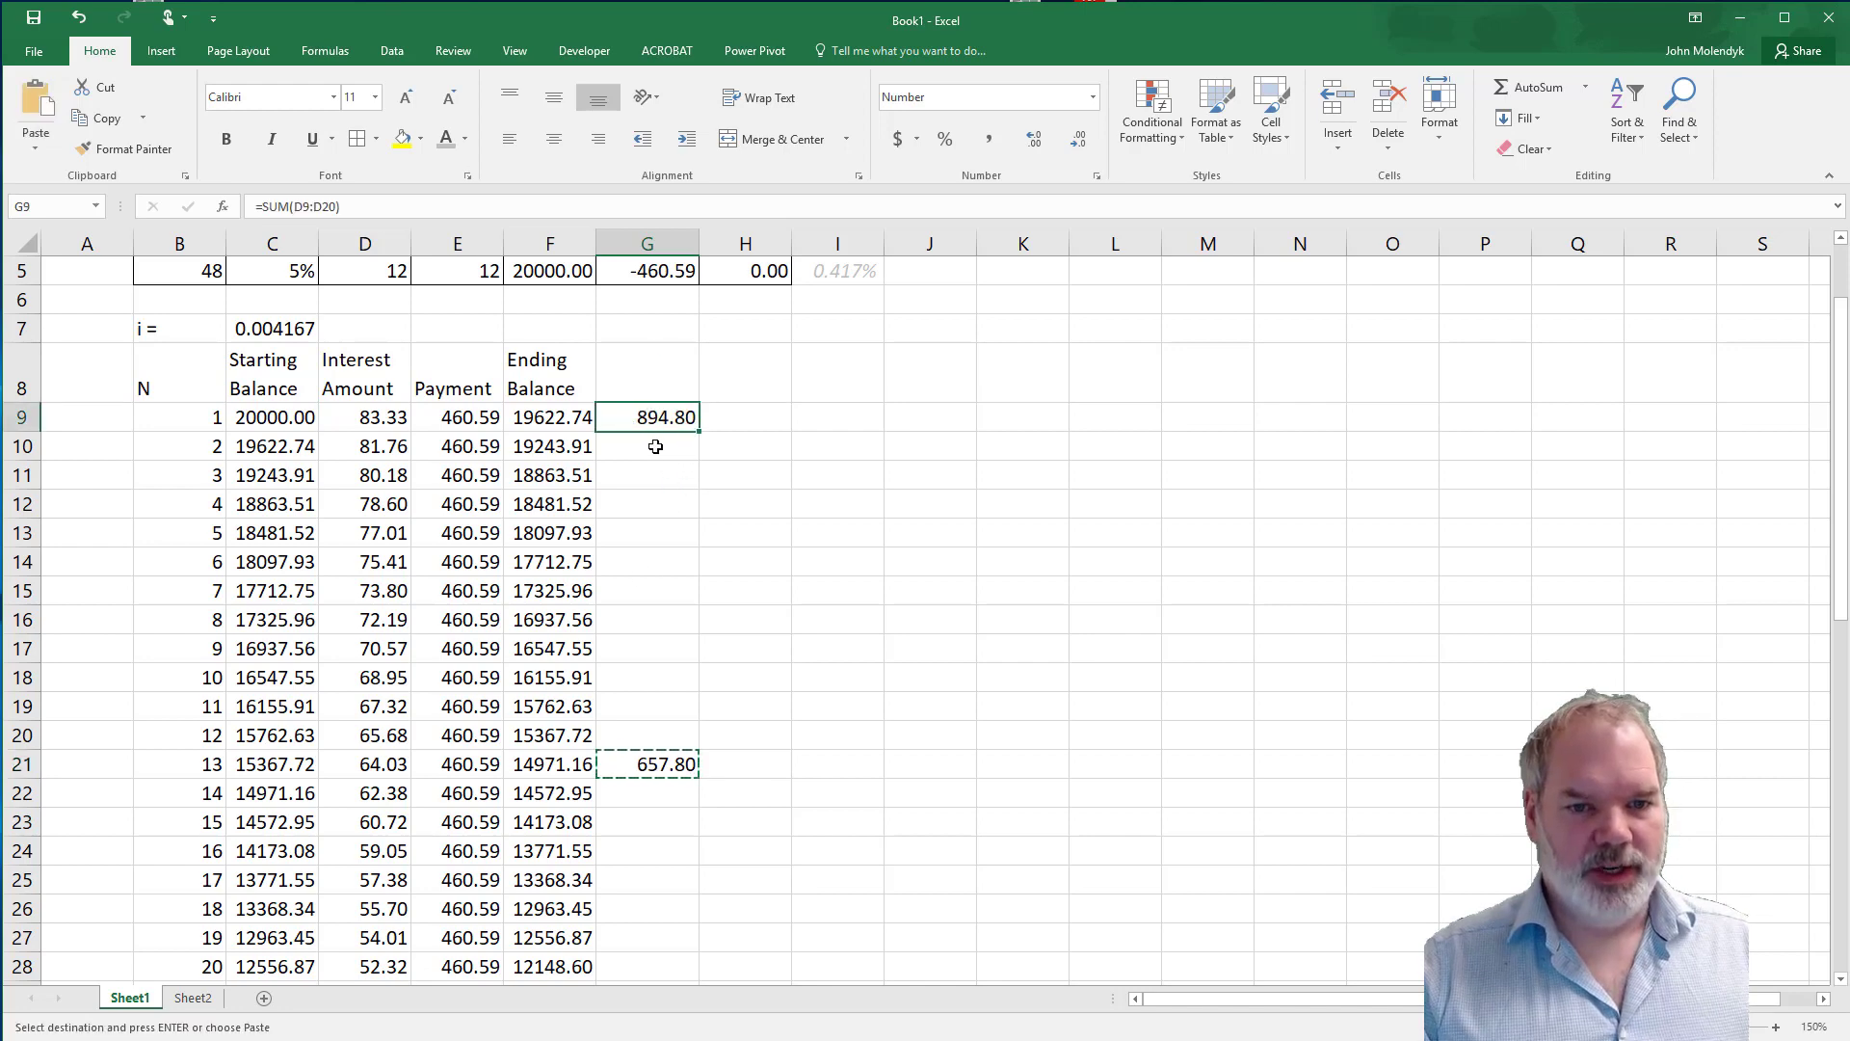